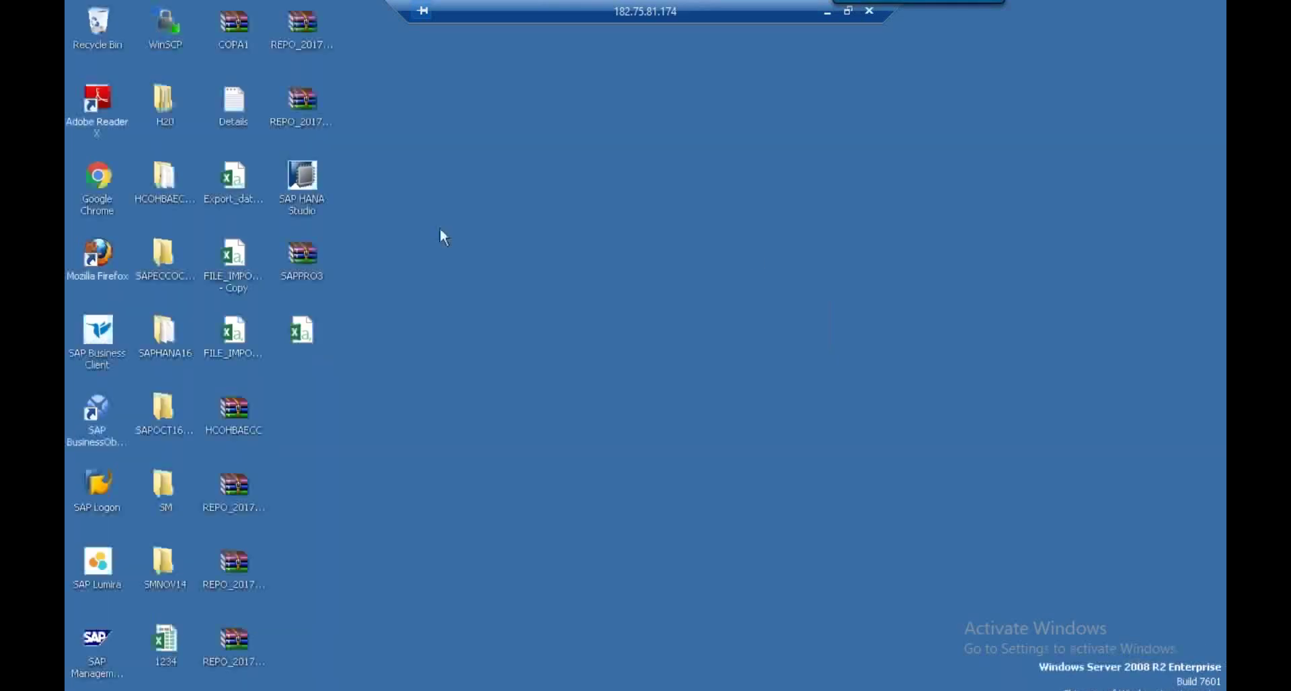
Launch SAP HANA Studio with the default workspace, then minimize it to the desktop
double_click(316, 208)
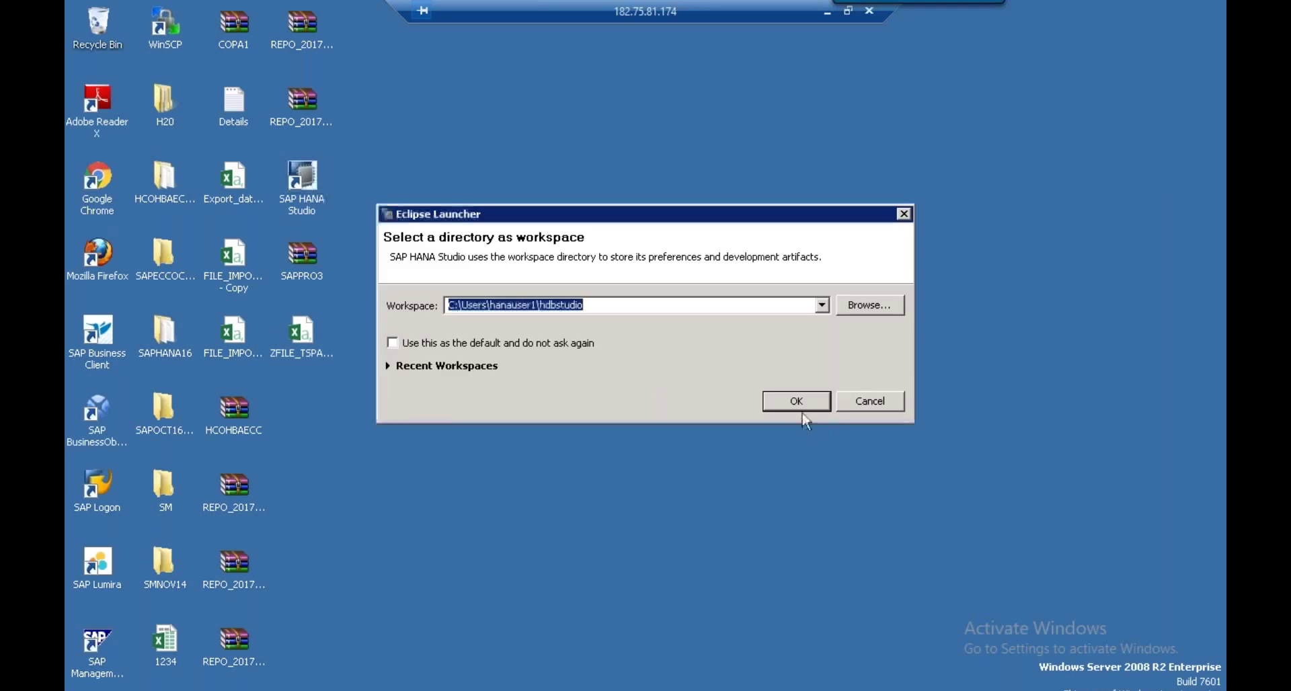
click(802, 403)
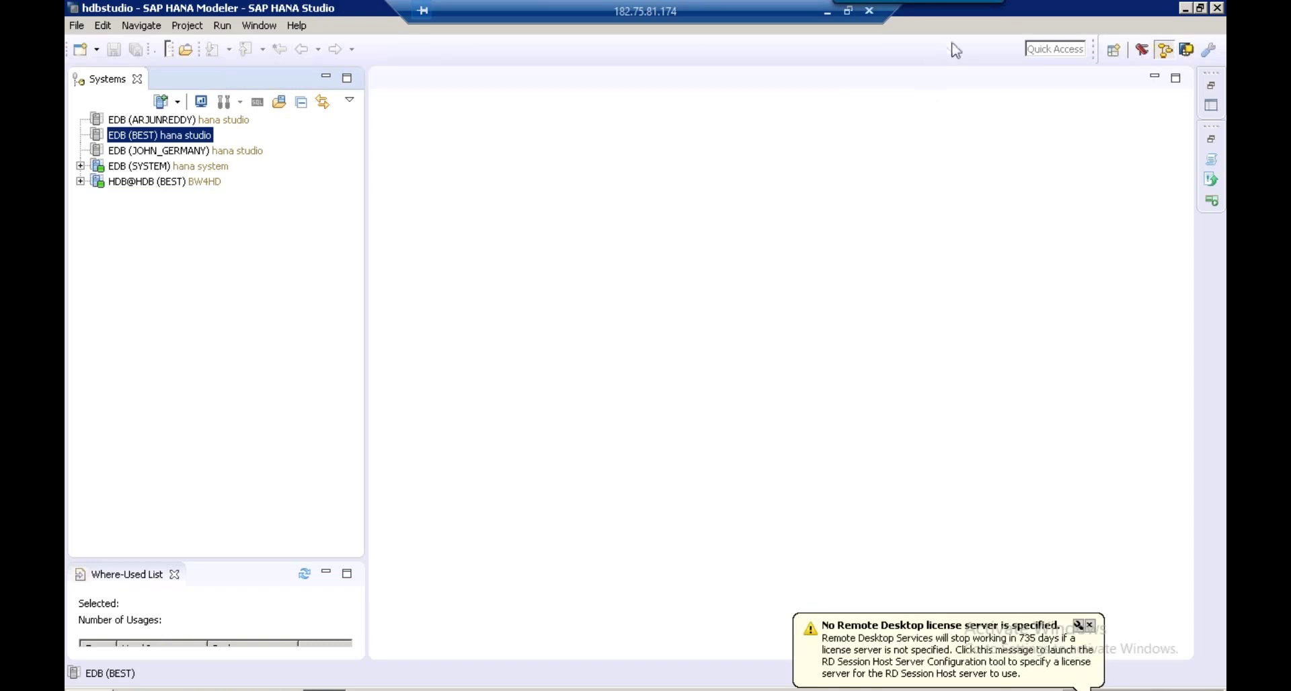
click(1186, 9)
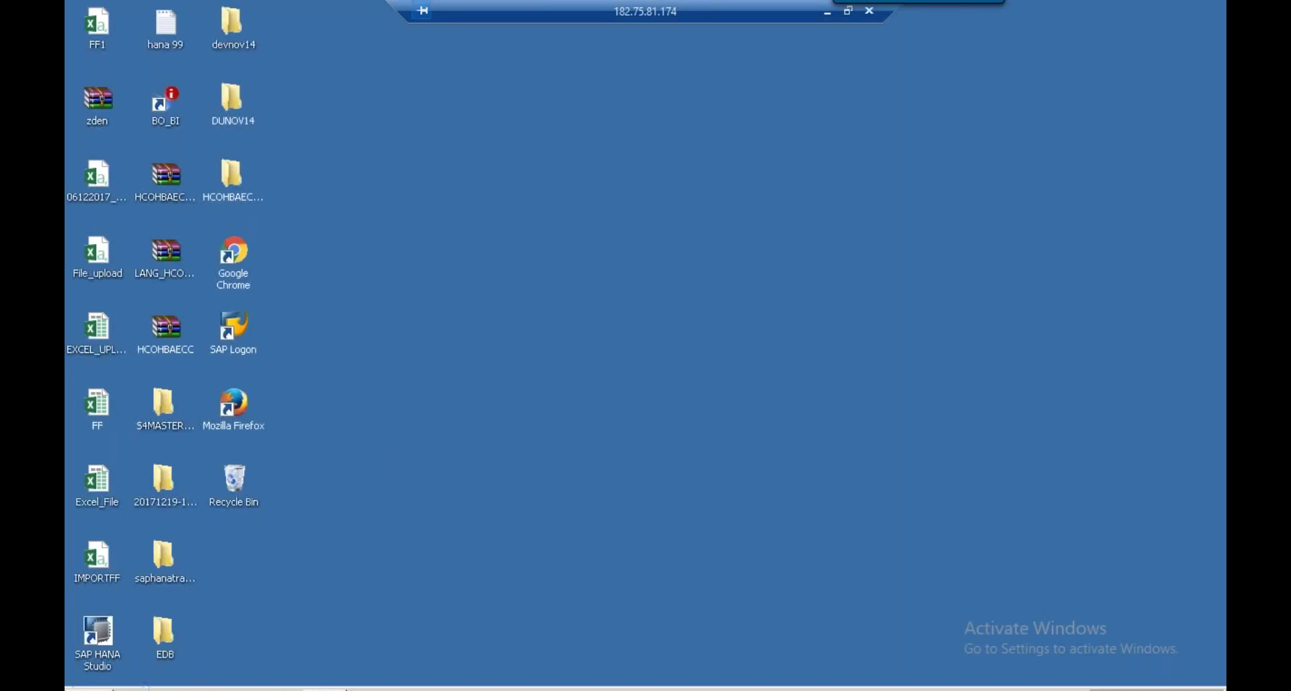
Start Paint from a Start-menu search for mspaint and pick the Rectangle shape
click(87, 690)
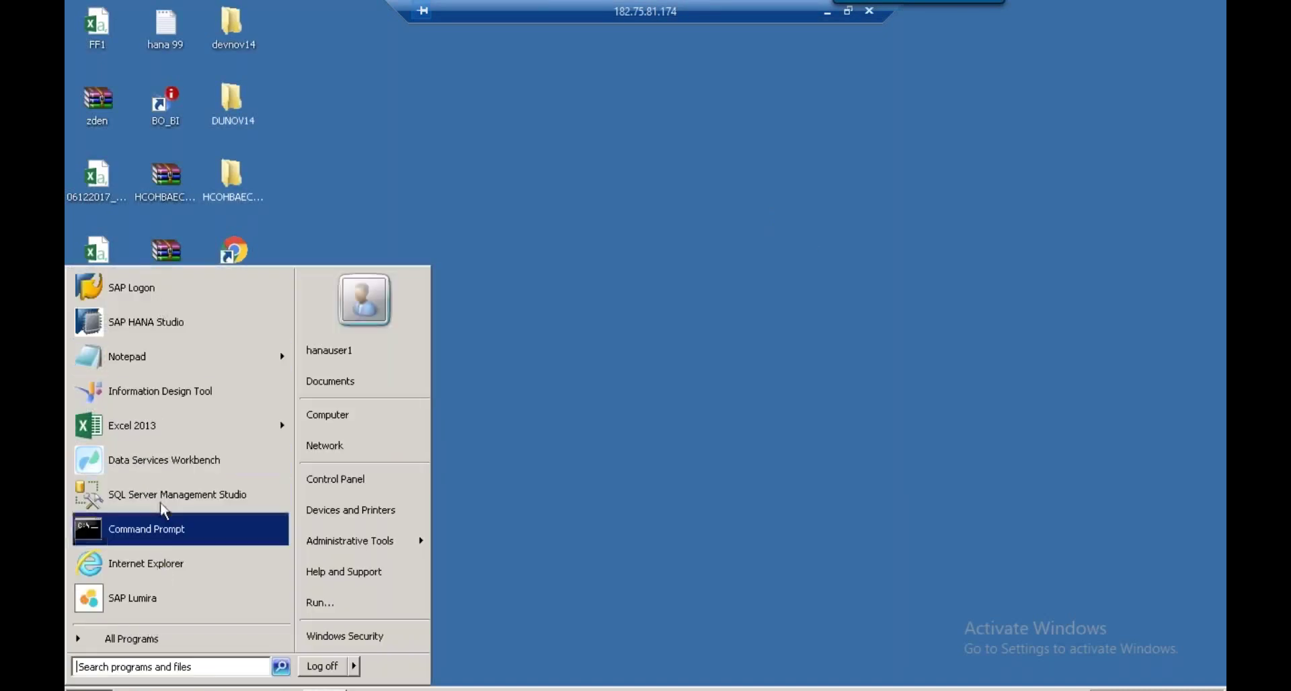
click(135, 666)
text(mspaint)
click(135, 301)
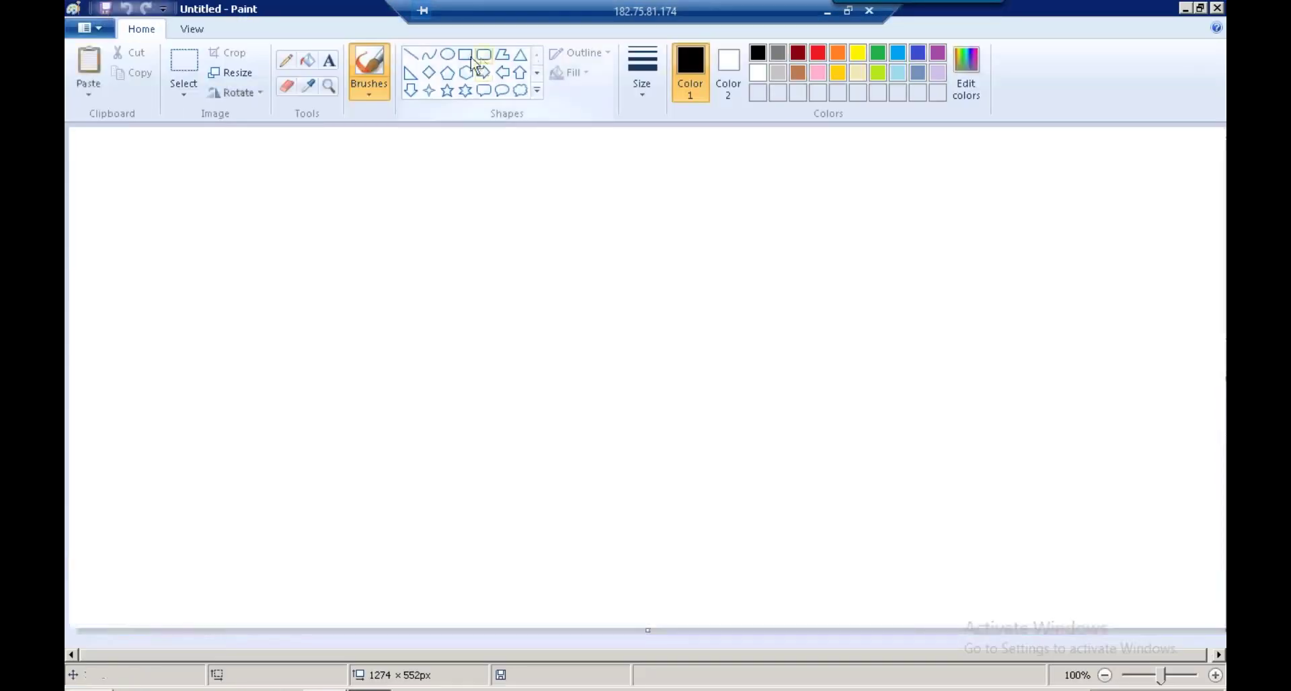
click(471, 57)
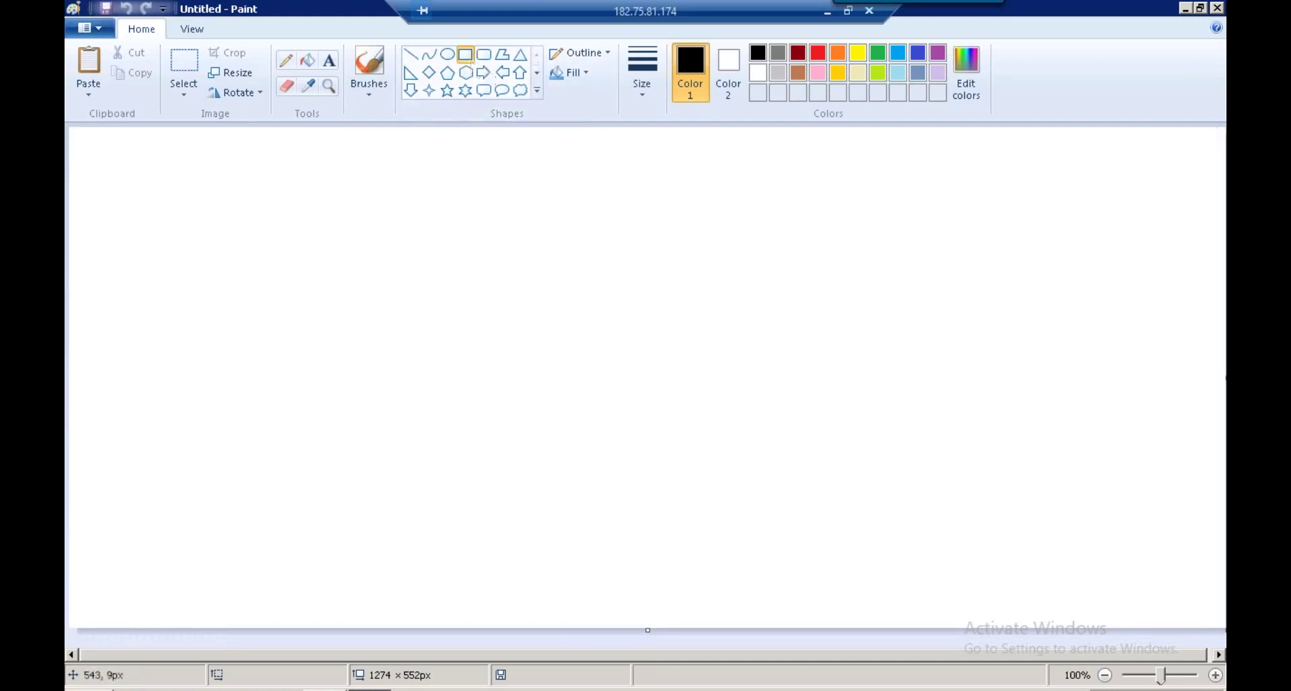
Draw a box near the top of the canvas and label it 'CV- DIM'
drag(450, 147, 719, 200)
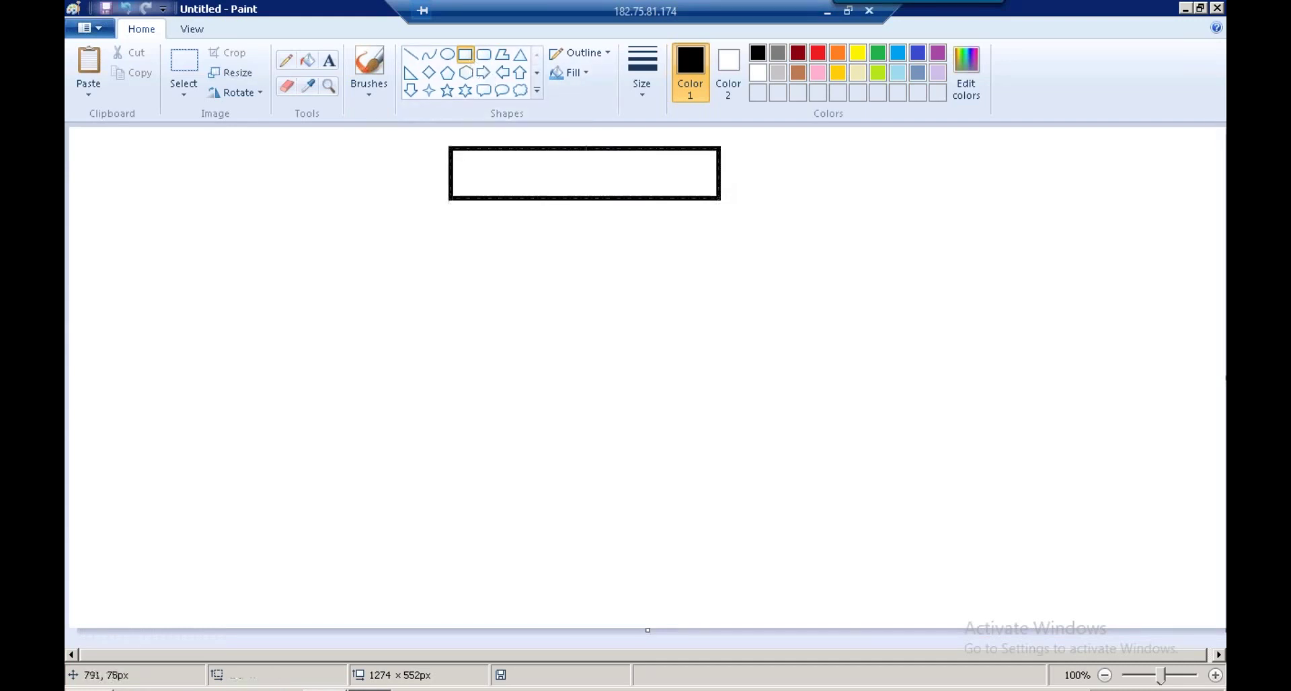
click(329, 60)
click(525, 162)
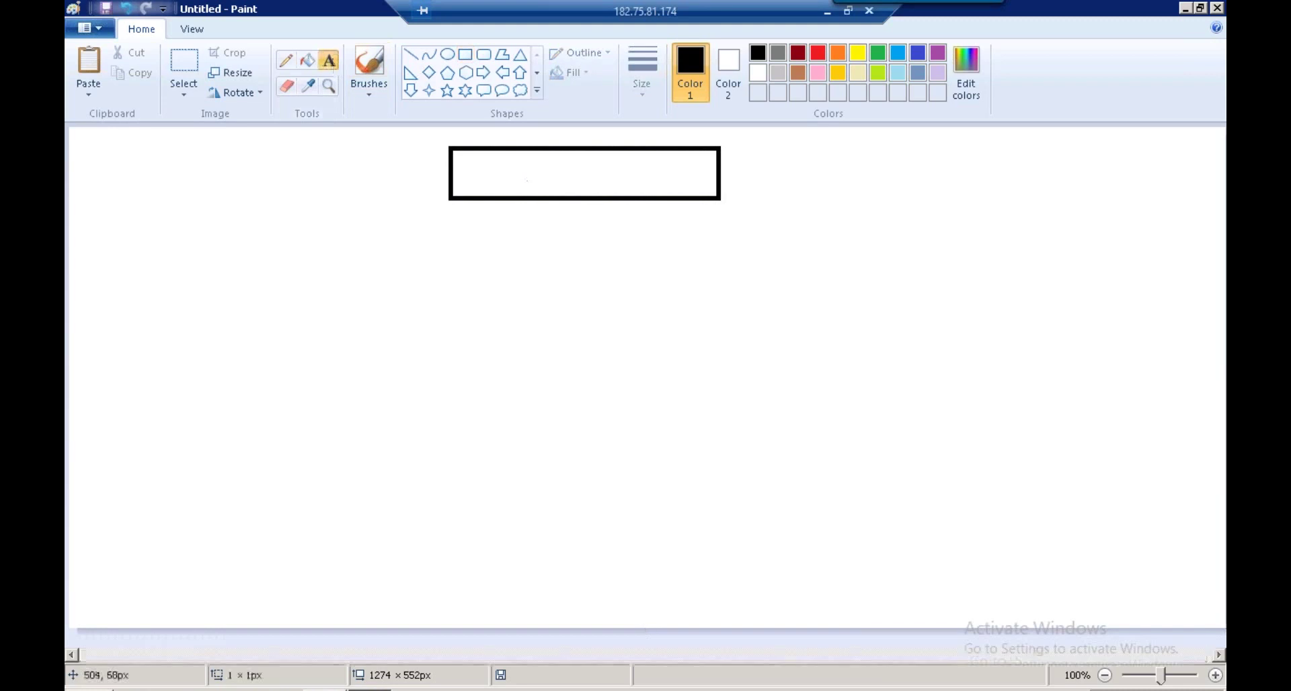
text(cv - dim)
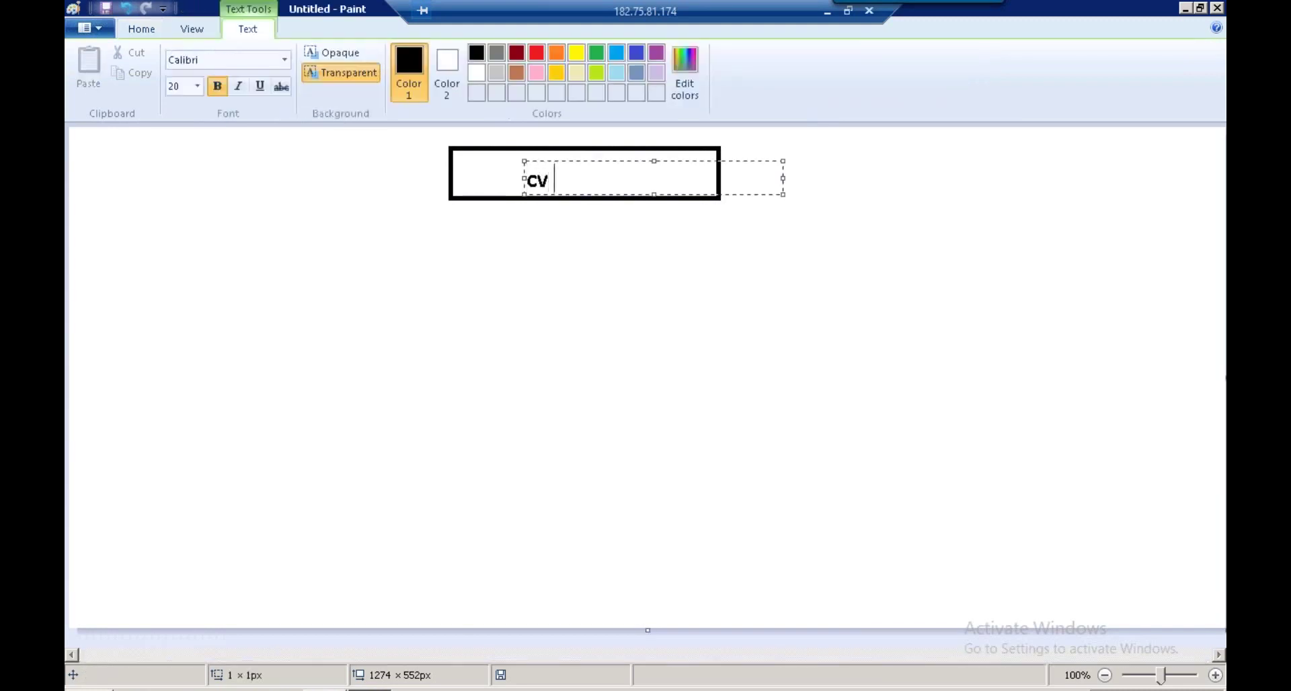
key(BackSpace)
key(BackSpace)
key(BackSpace)
text(DIM)
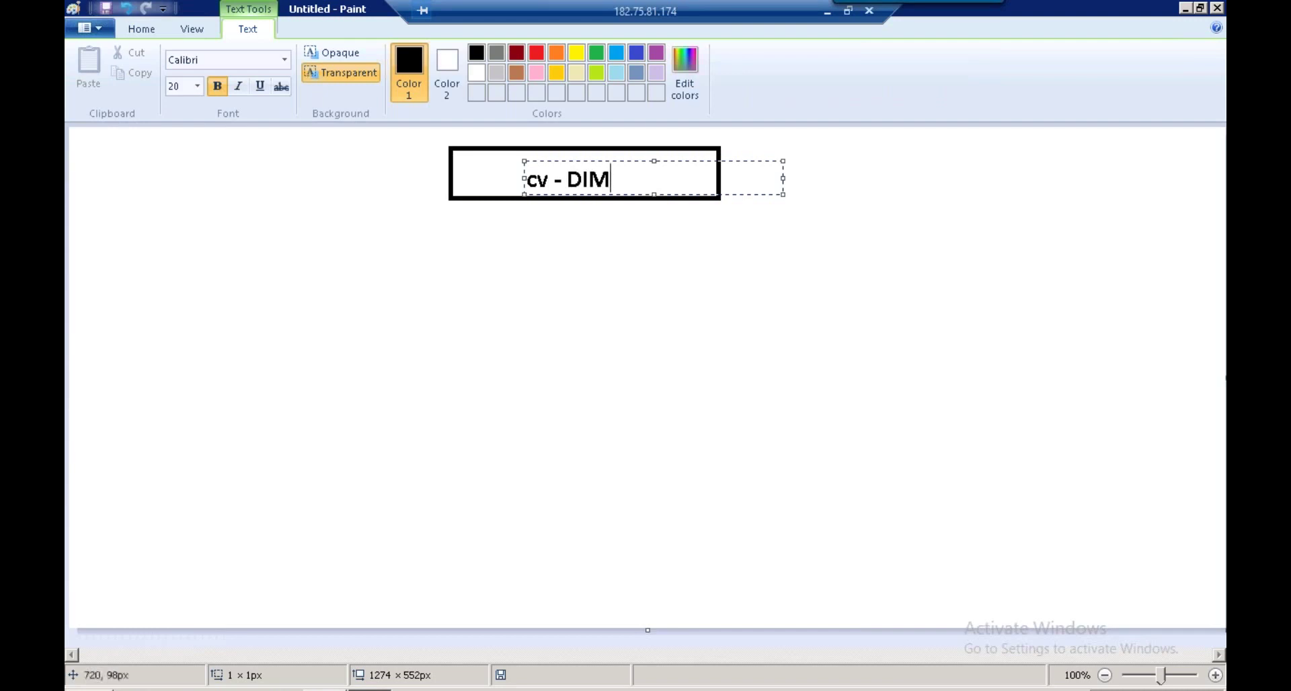
key(ctrl+a)
key(BackSpace)
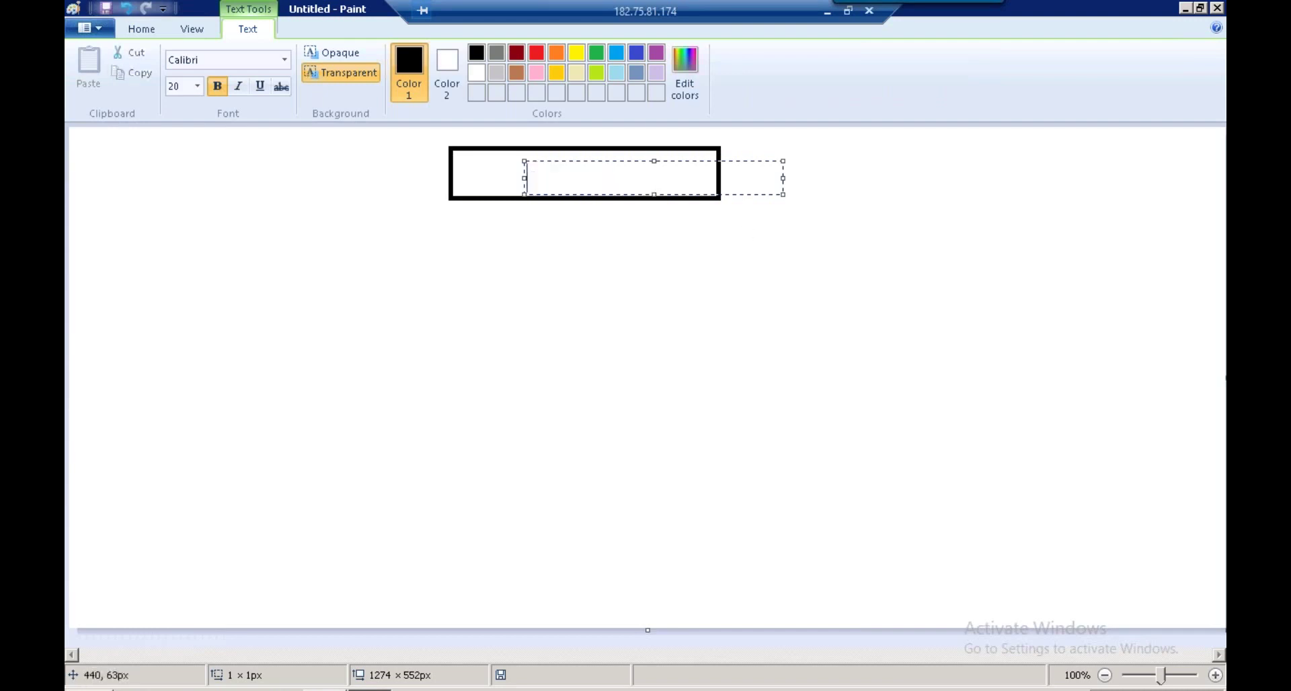
text(CV- DIM)
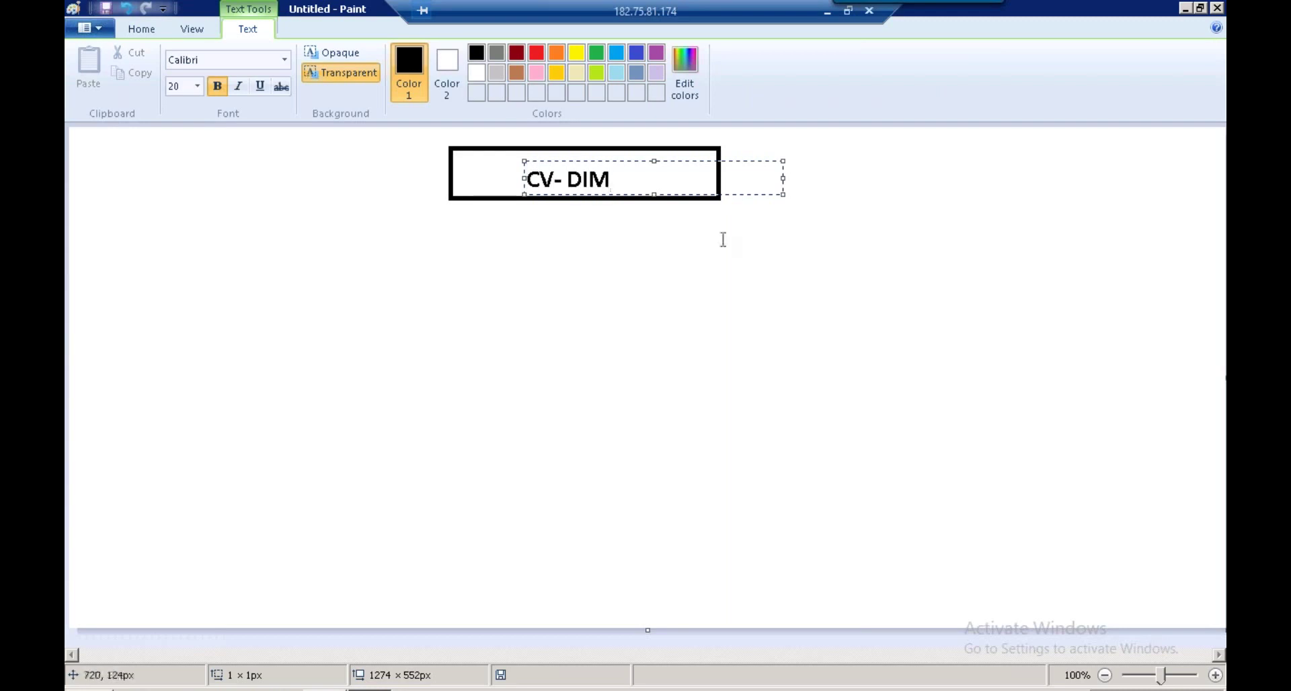
click(720, 240)
Write 'CUSTOMER' to the right of the box and frame it in red
click(464, 53)
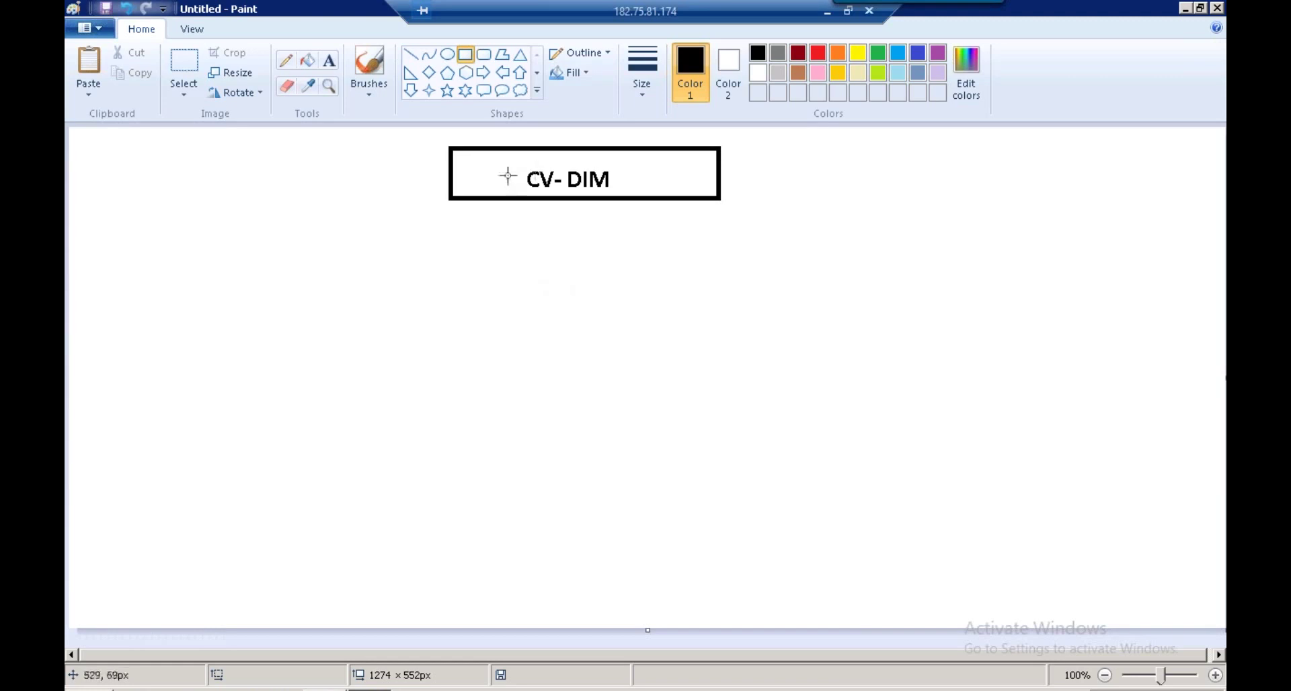
click(329, 61)
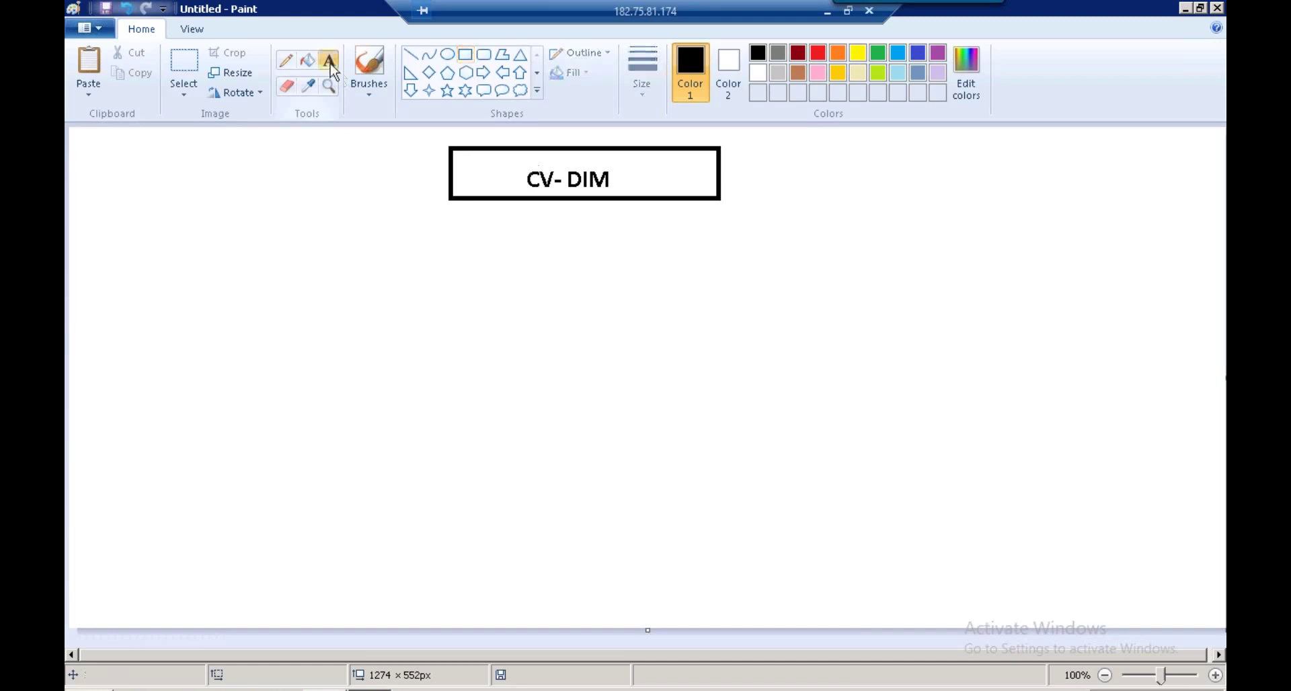
click(752, 167)
text(CUSTOMER)
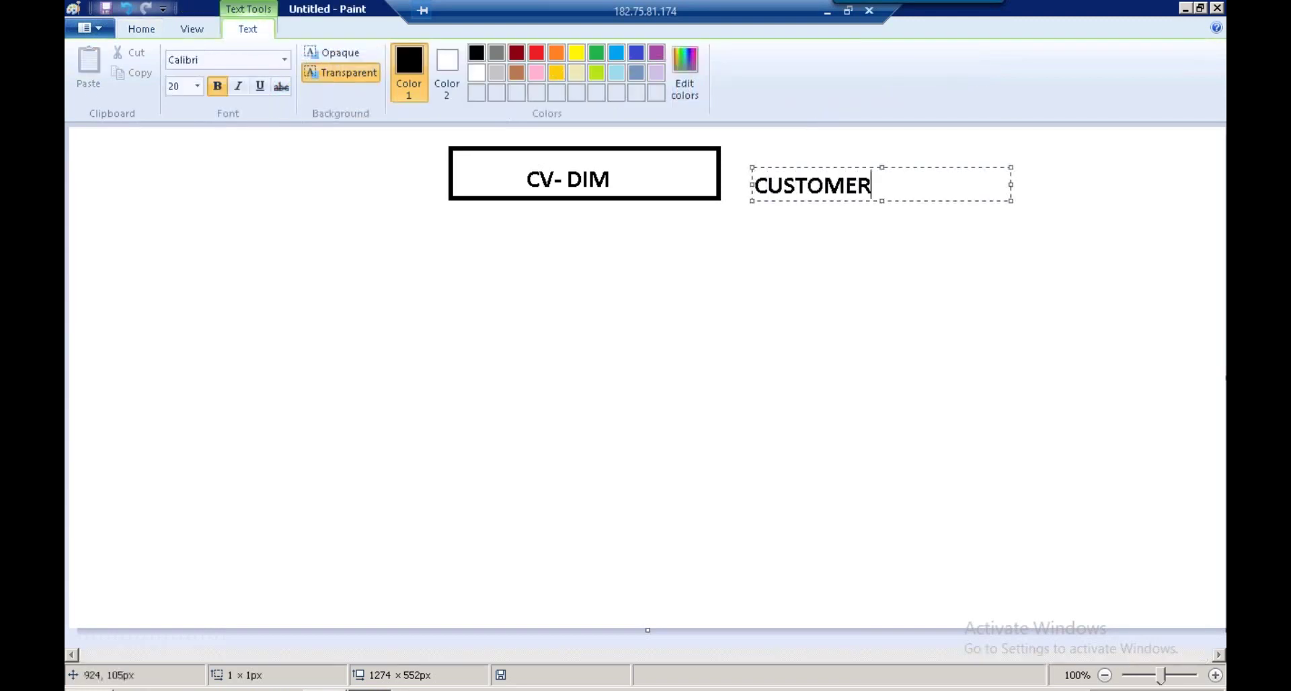
click(841, 249)
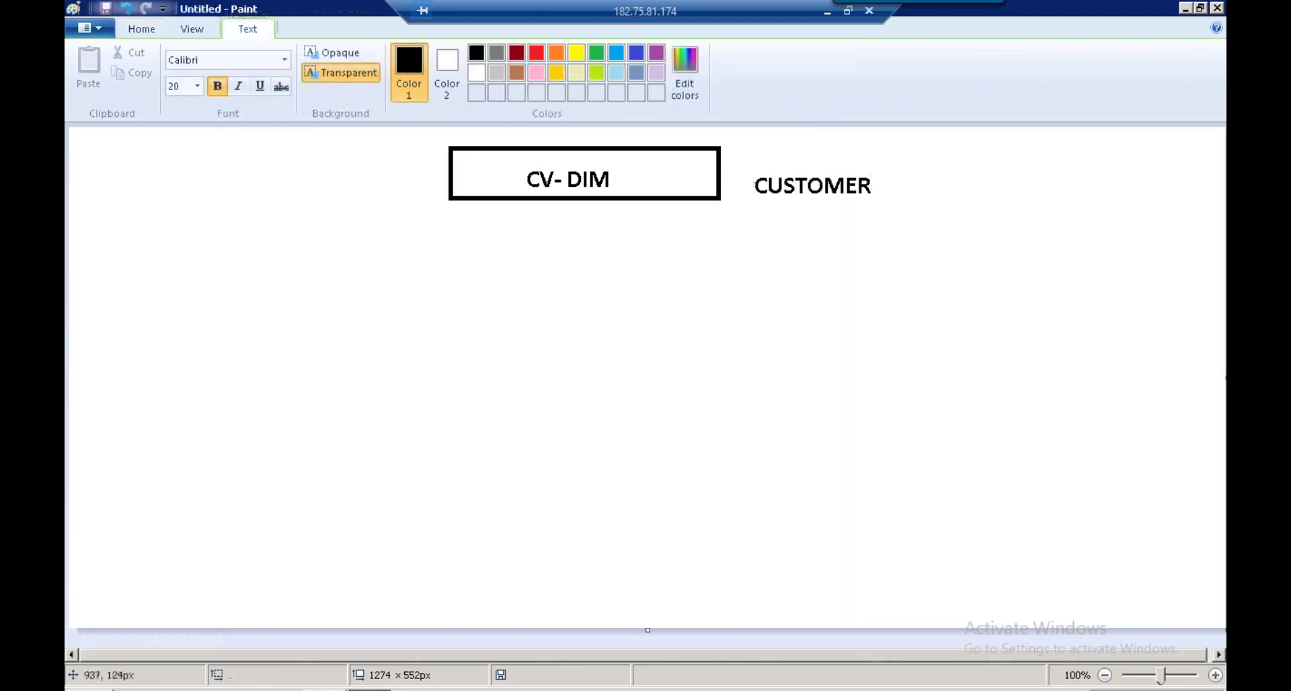
click(466, 55)
click(818, 54)
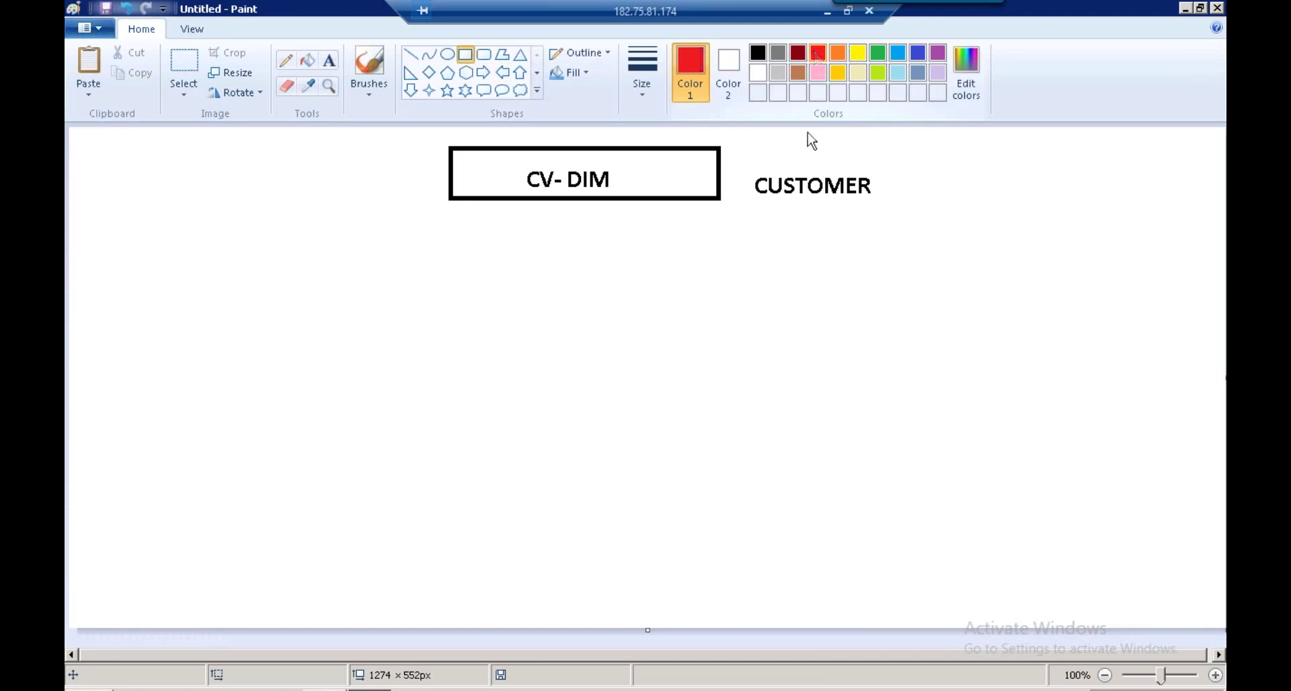
click(747, 170)
drag(876, 176, 883, 205)
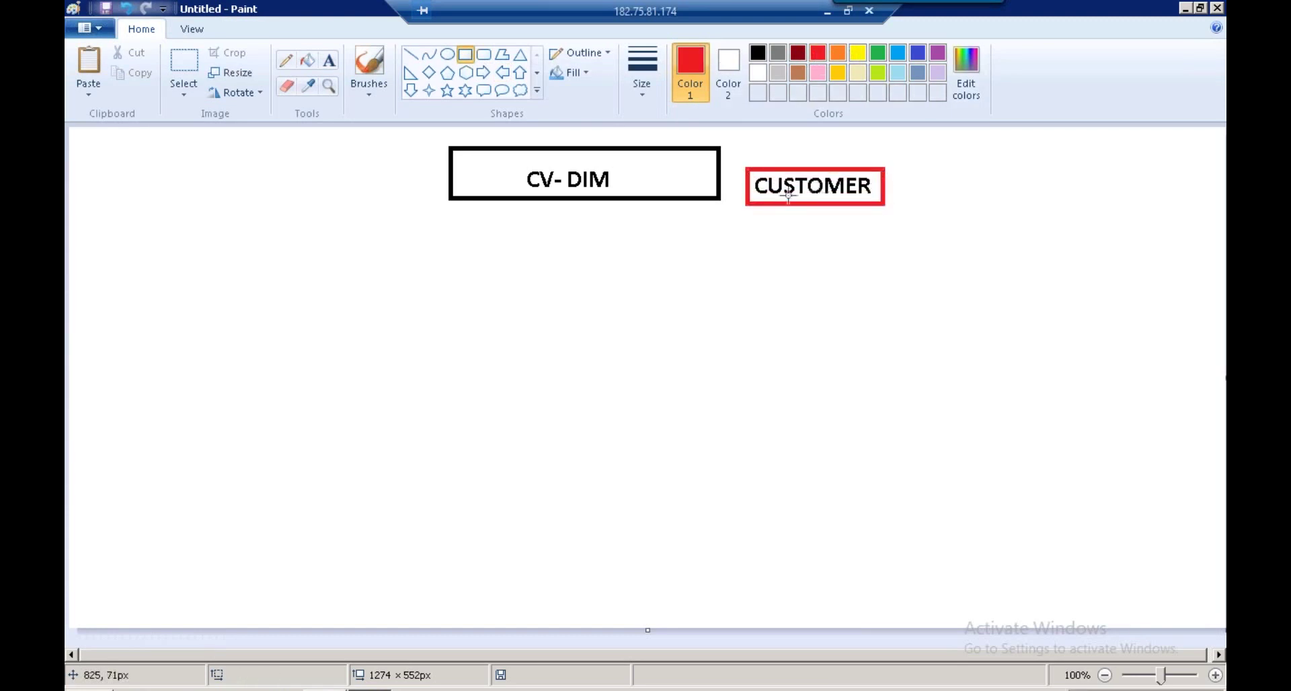
click(325, 689)
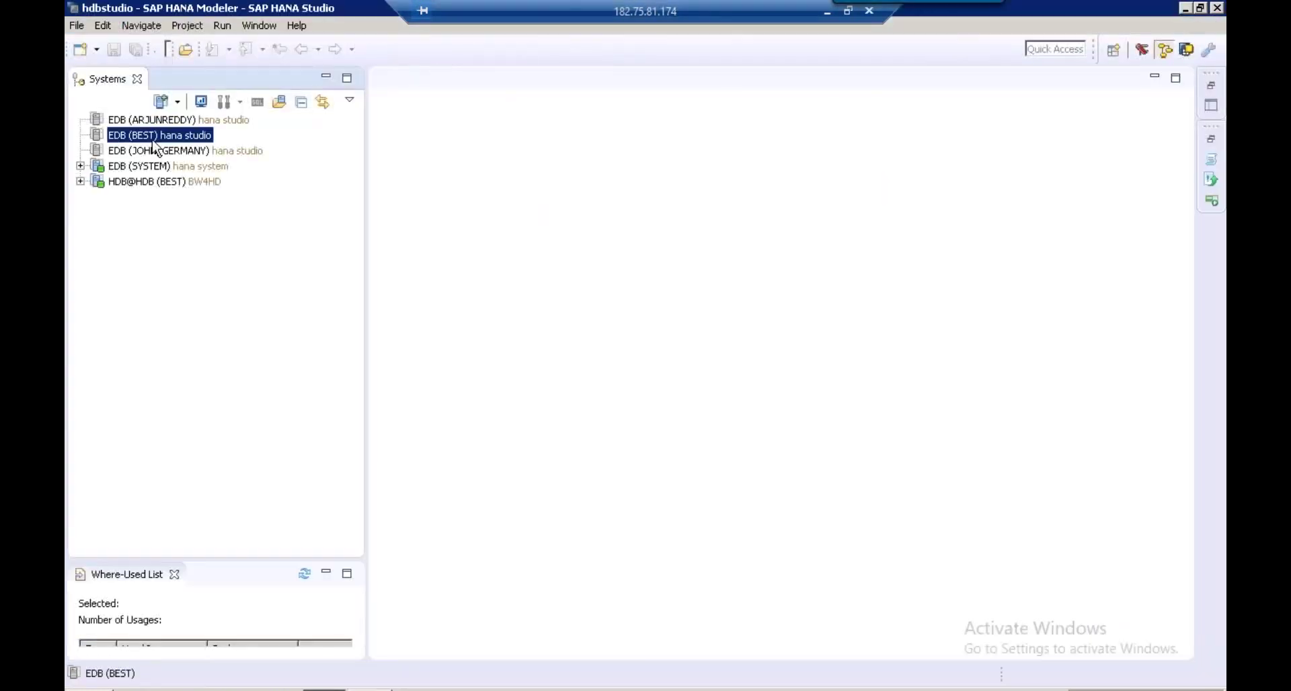
Log on to the EDB (BEST) system with its password
right_click(155, 145)
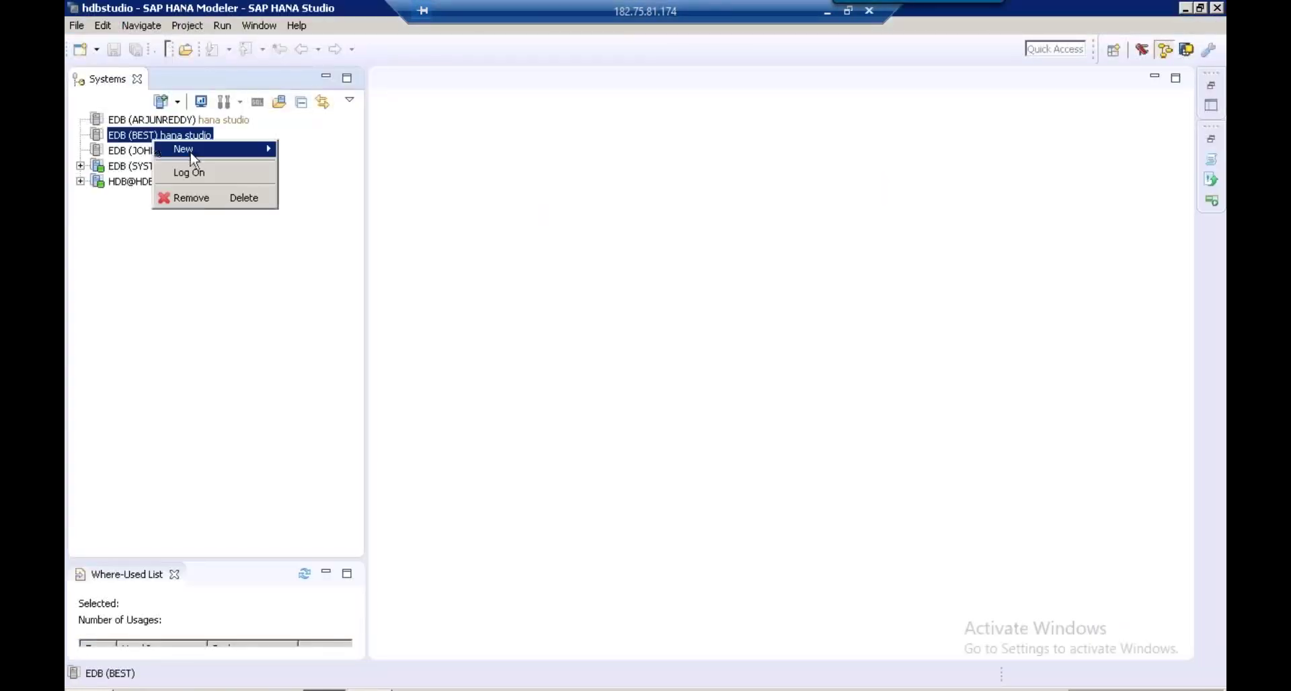
click(207, 176)
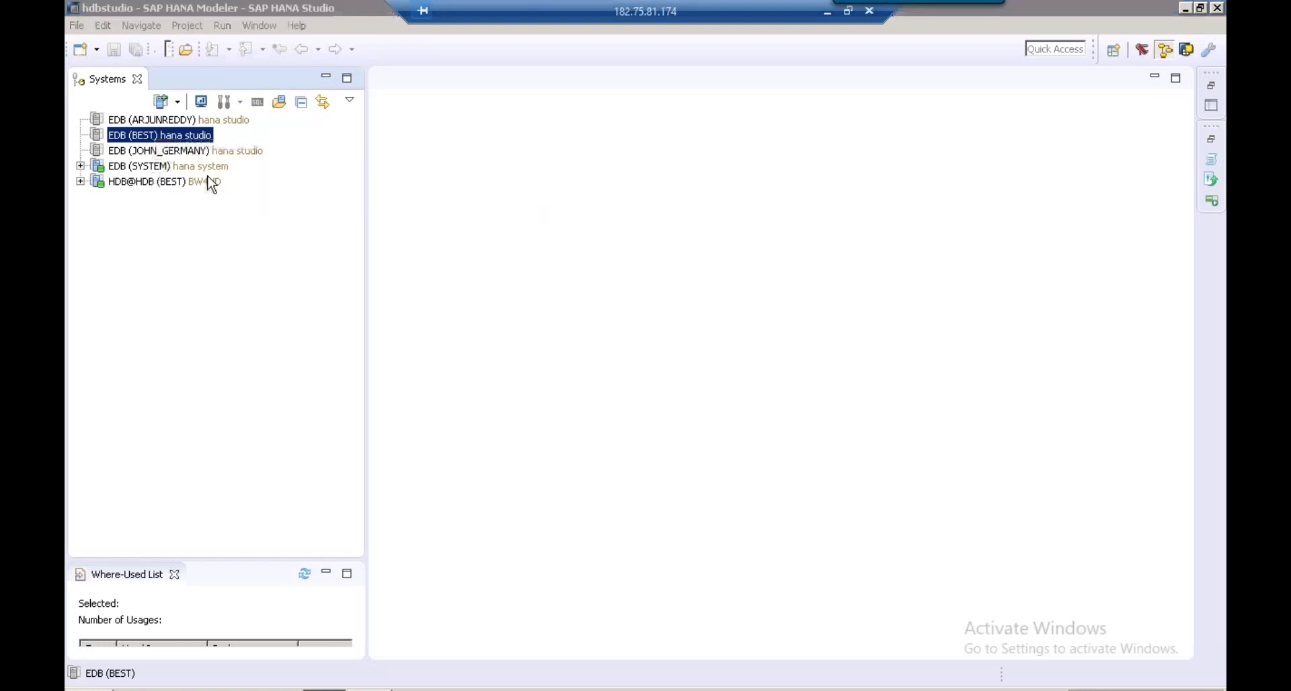
key(Caps_Lock)
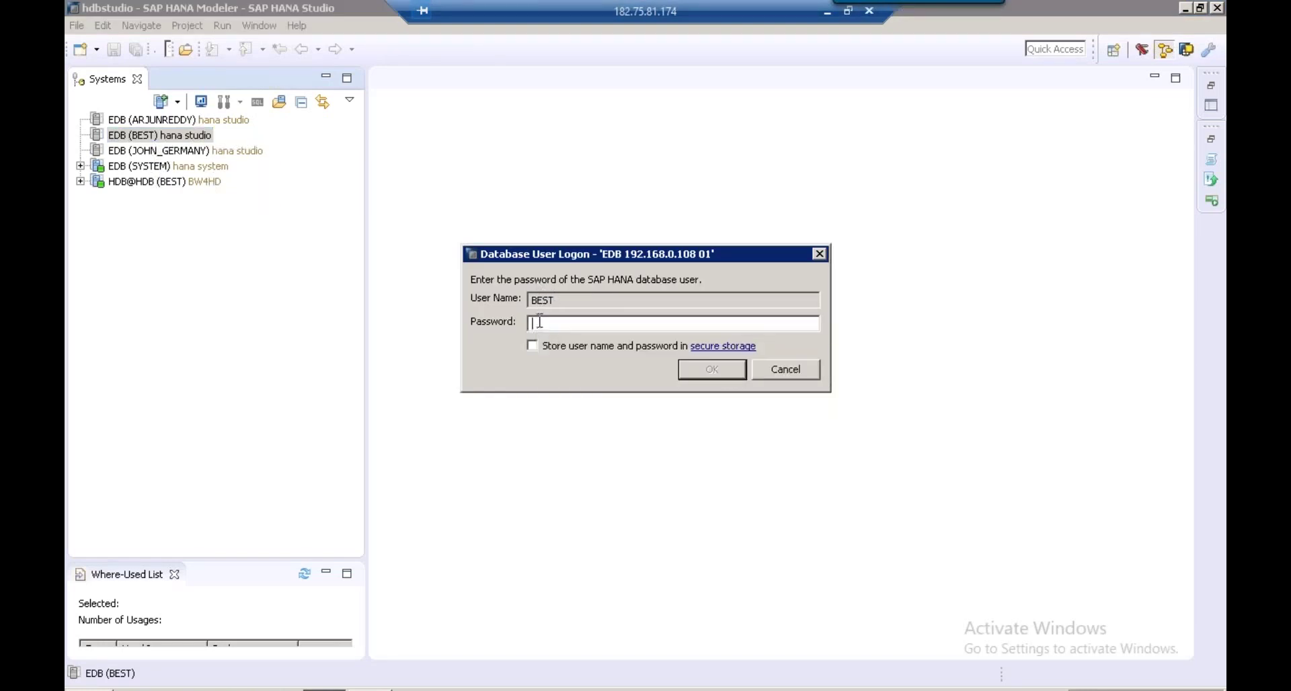
text(**********)
click(723, 368)
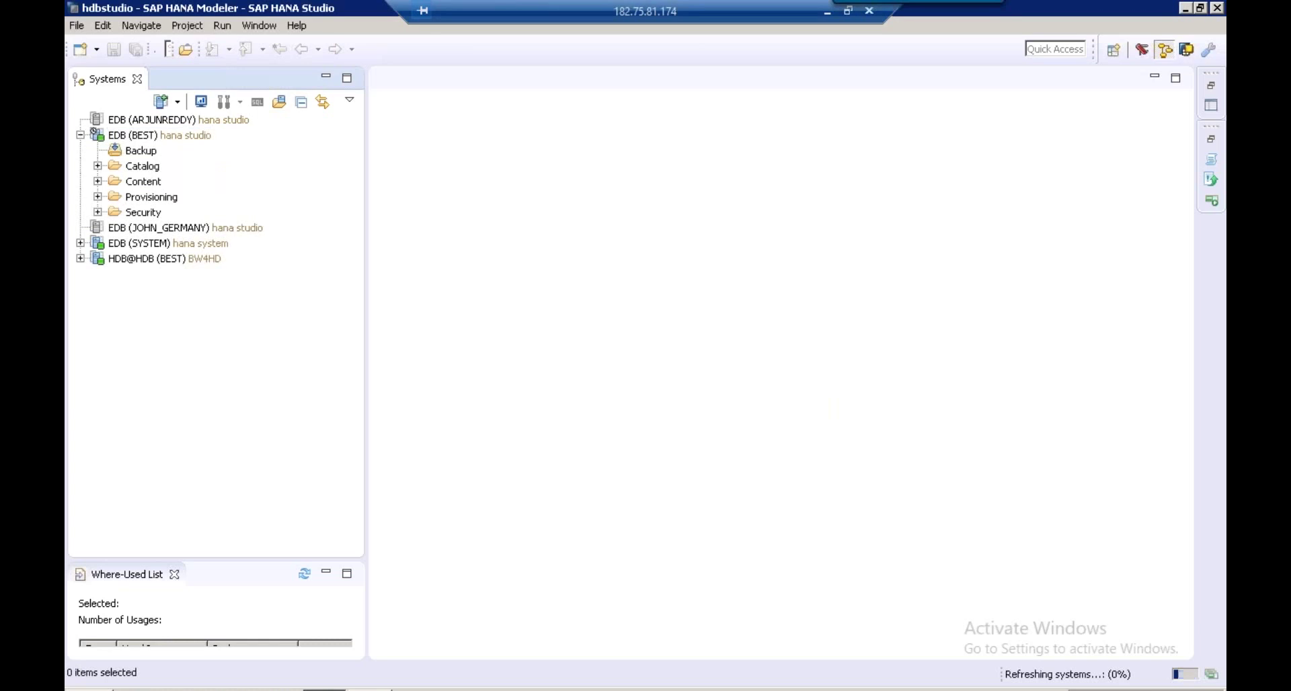
Expand the Content folder and widen the Systems panel to show full names
click(140, 183)
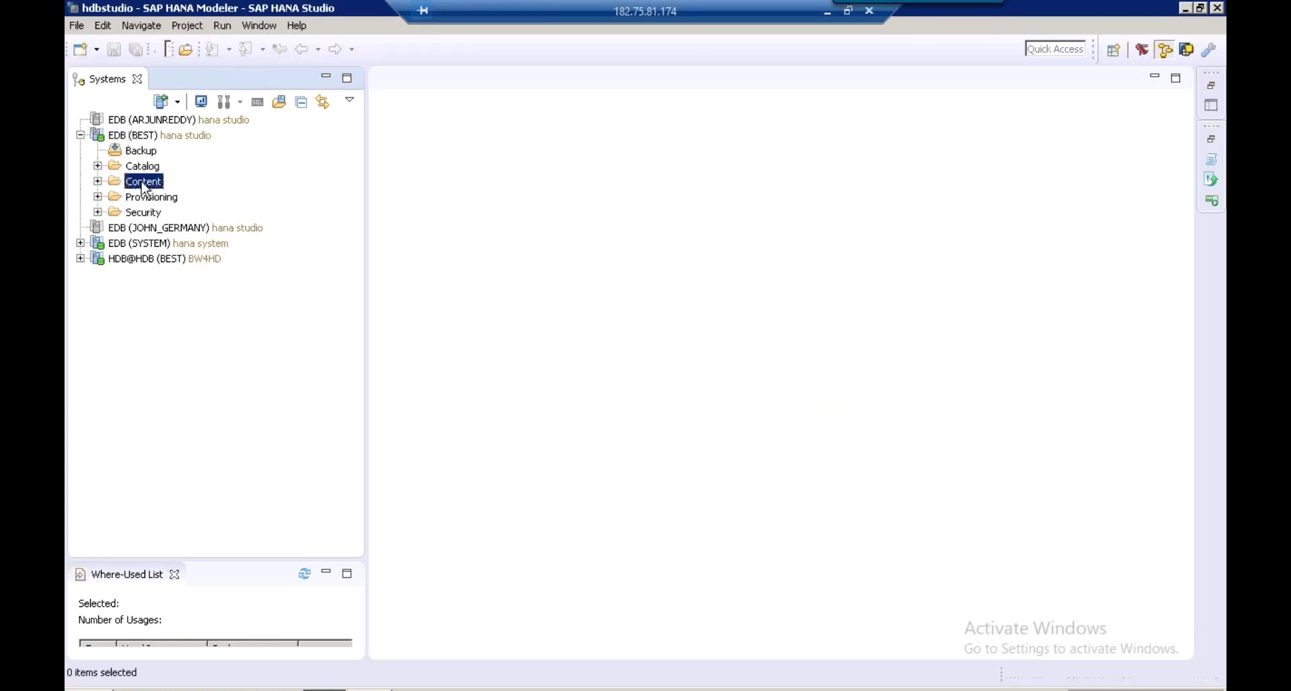
click(98, 182)
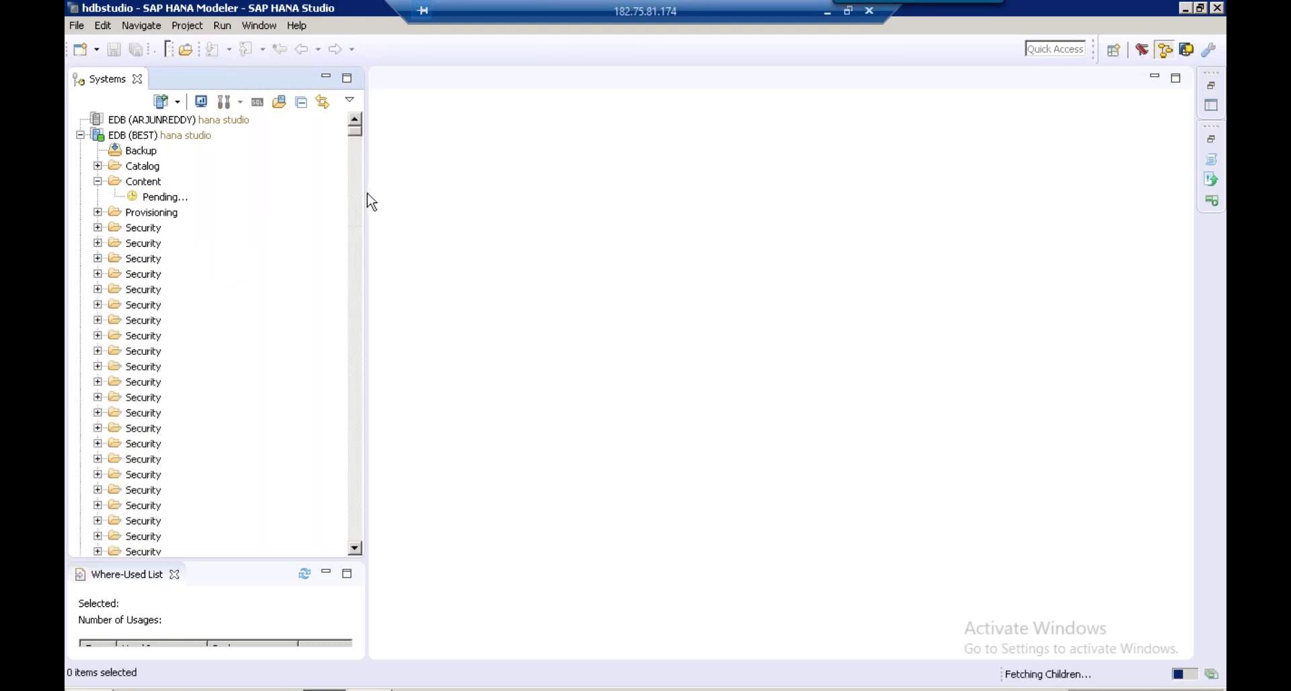
drag(402, 193, 546, 199)
click(143, 162)
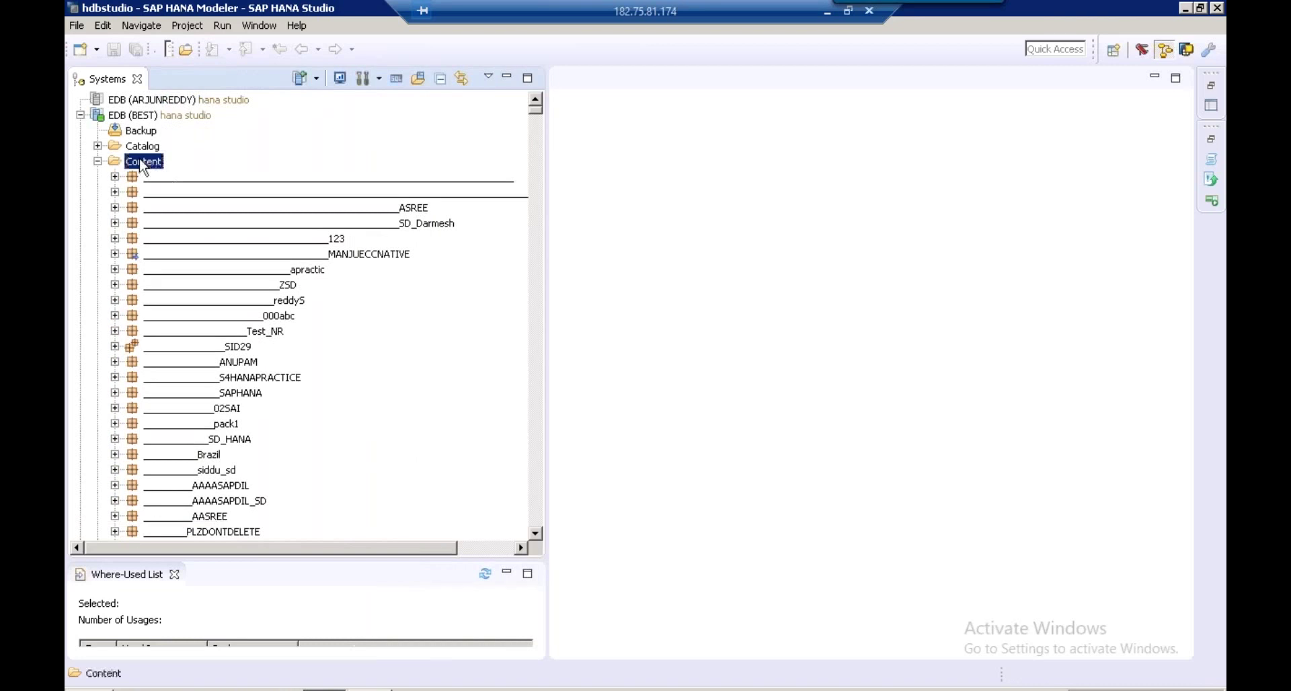
Create package S4HANAMASTER10 under Content, with its description auto-filled from the name
right_click(141, 163)
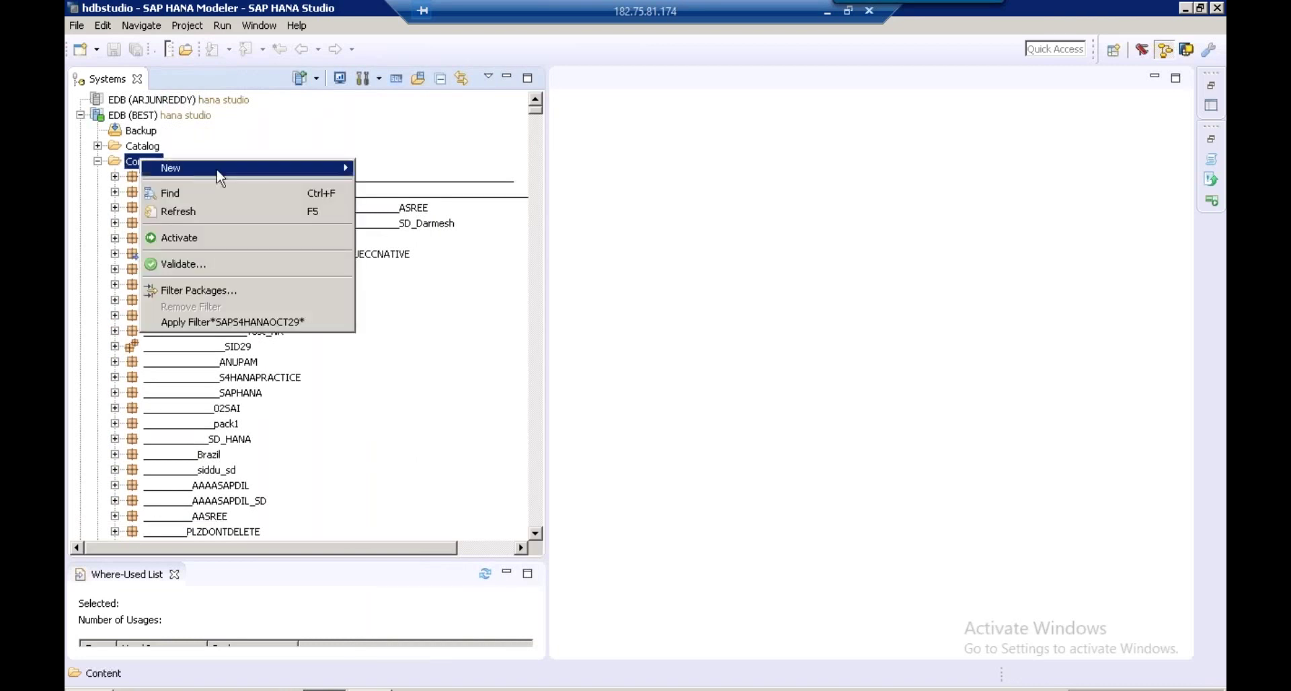
mouse_move(243, 180)
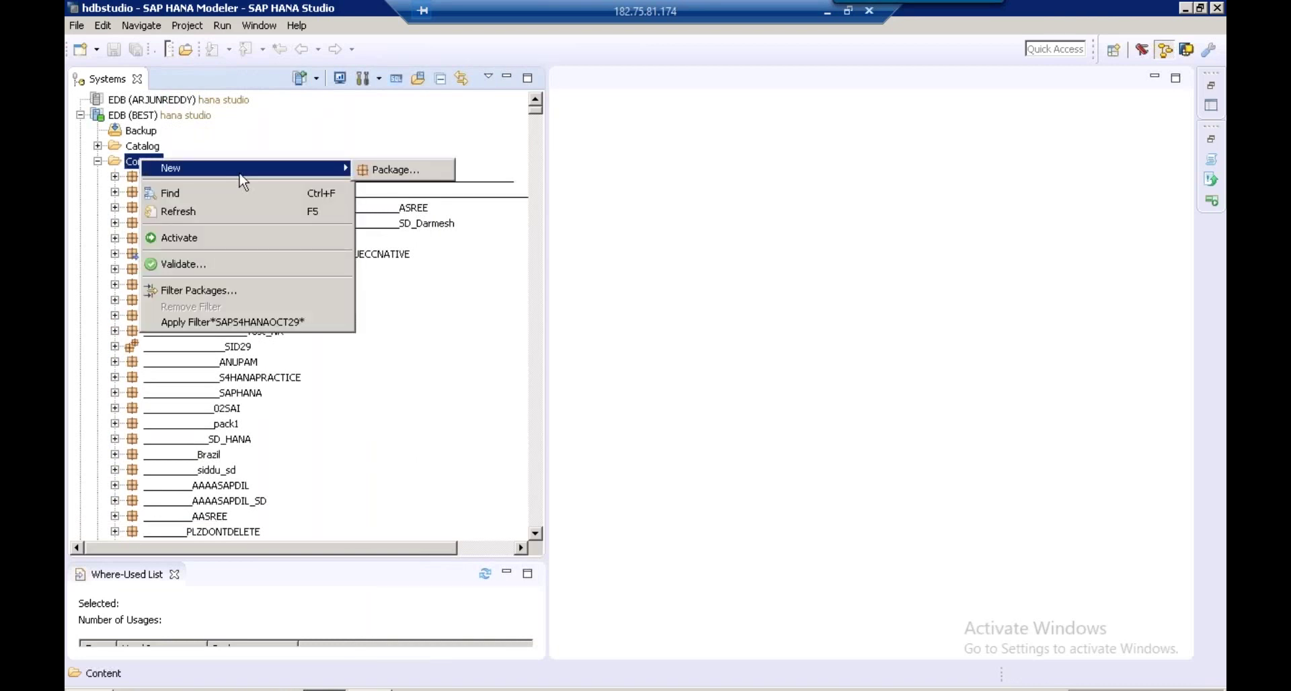
click(405, 175)
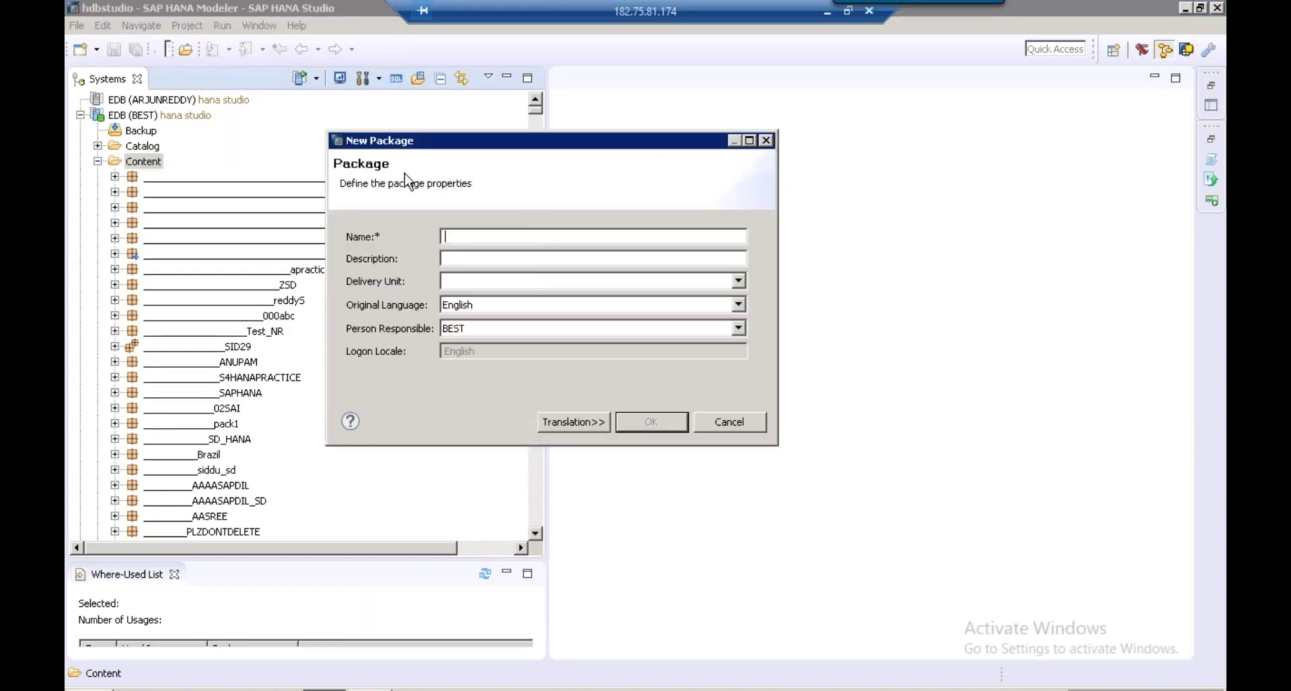
text(s)
key(BackSpace)
text(S4HANAMASTER10)
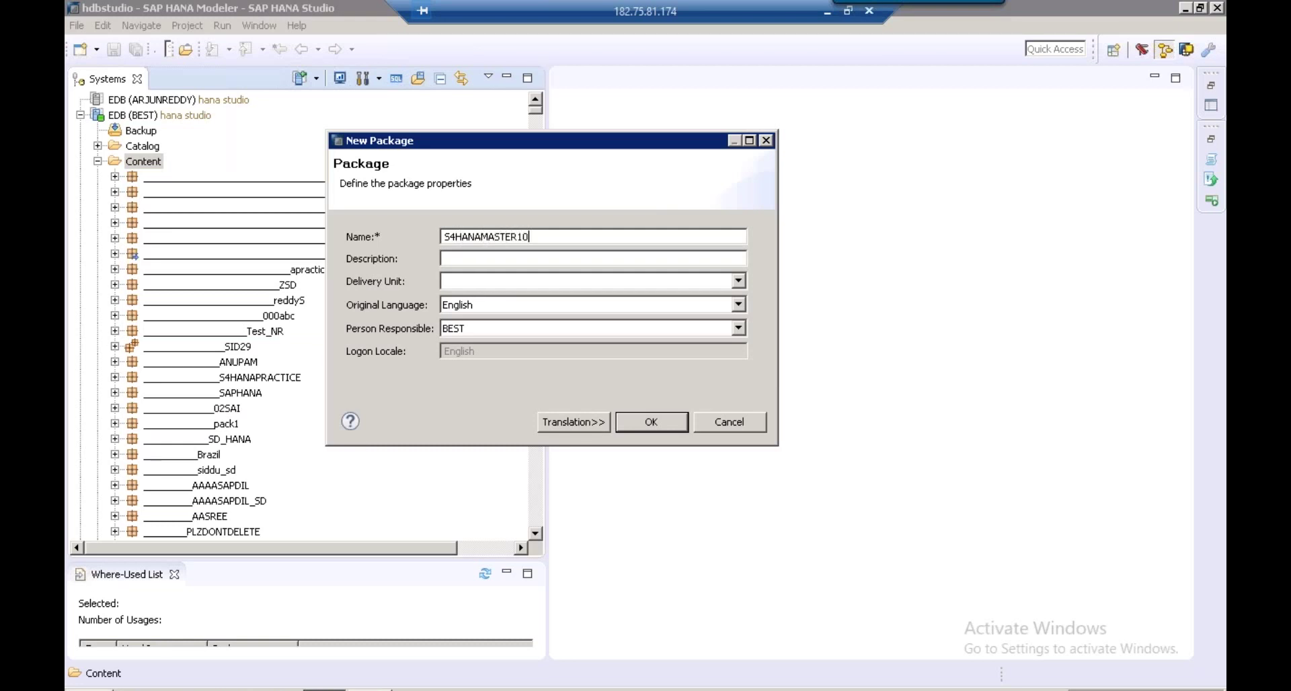
click(483, 259)
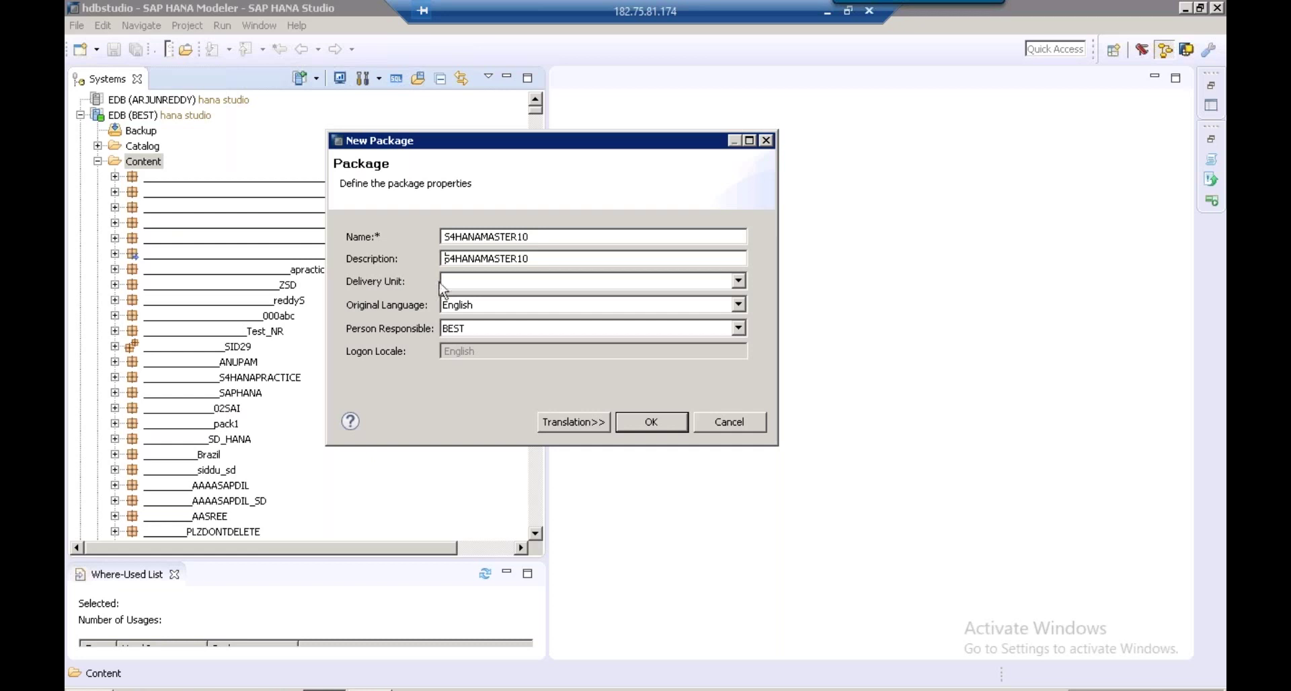
click(674, 423)
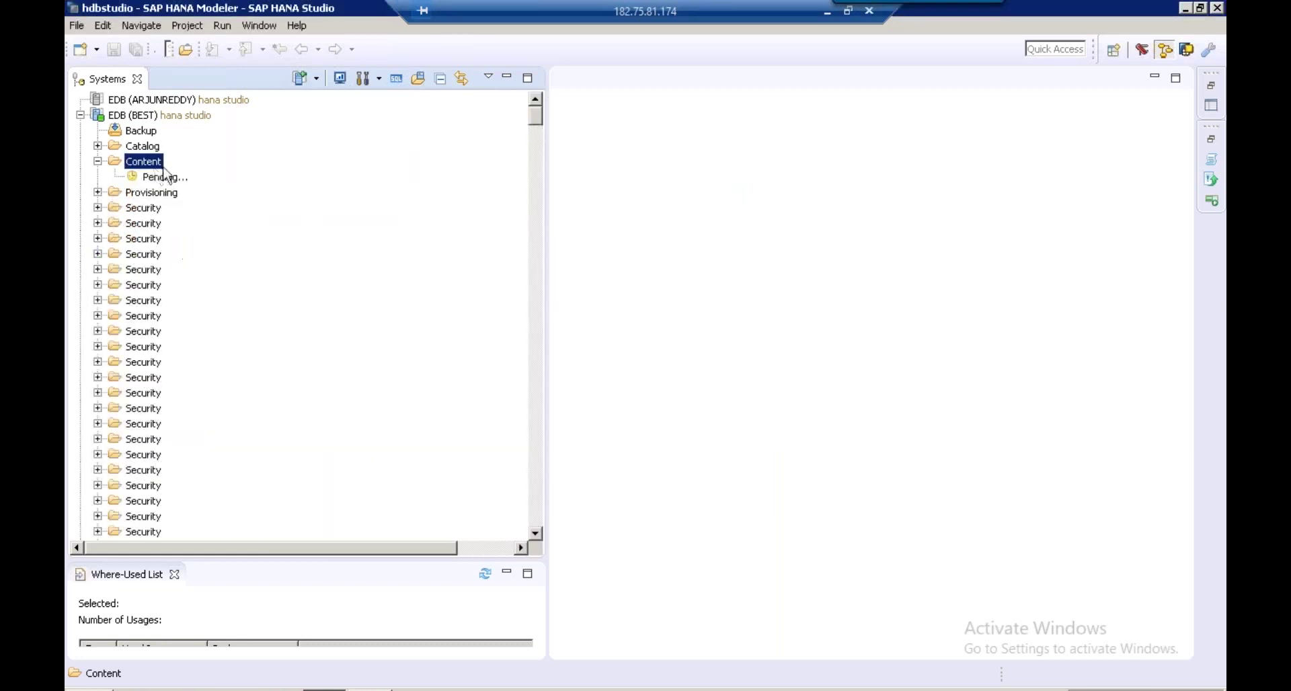
Locate and select the empty S4HANAMASTER10 package, jumping there by typing 'S4HANAM'
click(166, 178)
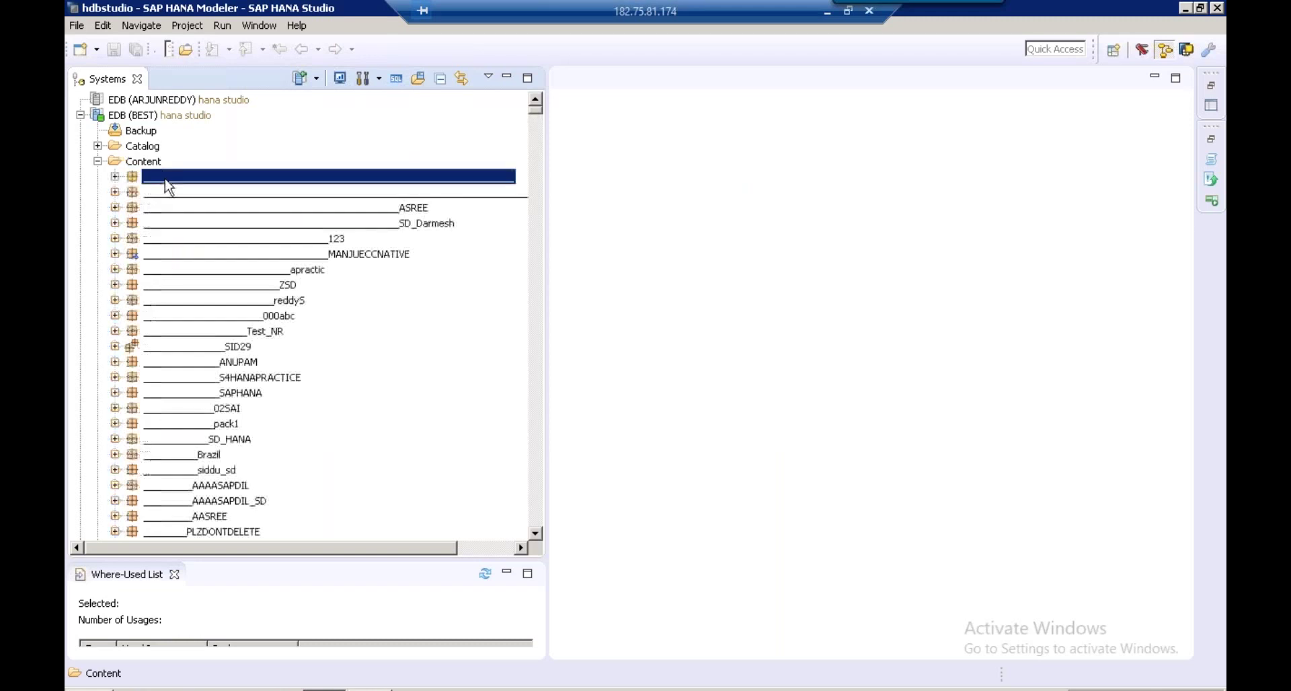
text(S4HANA)
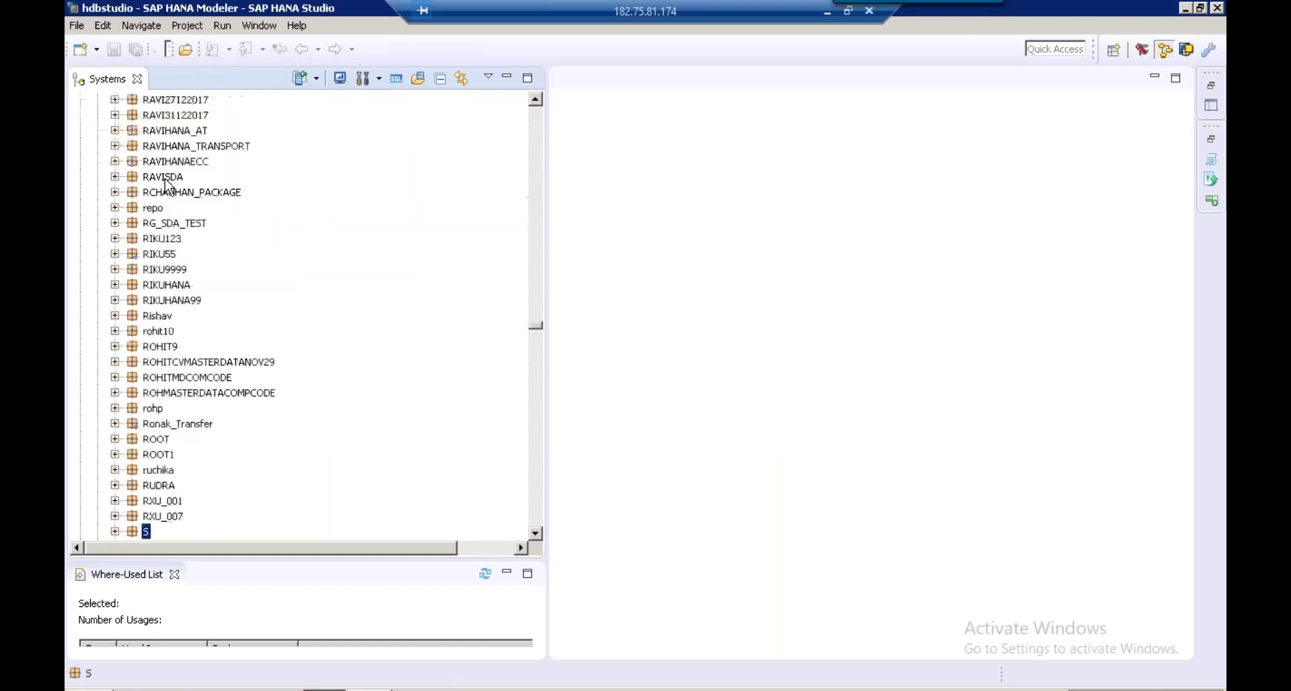
text(MALLESH)
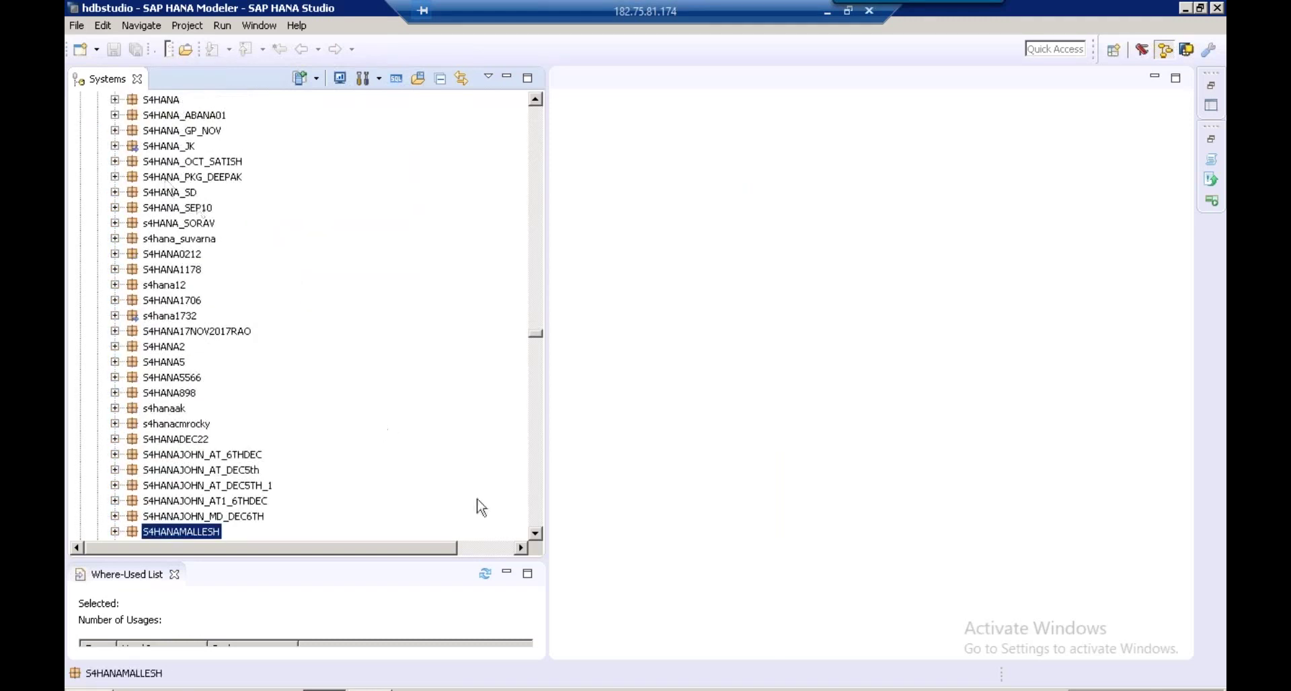
click(536, 520)
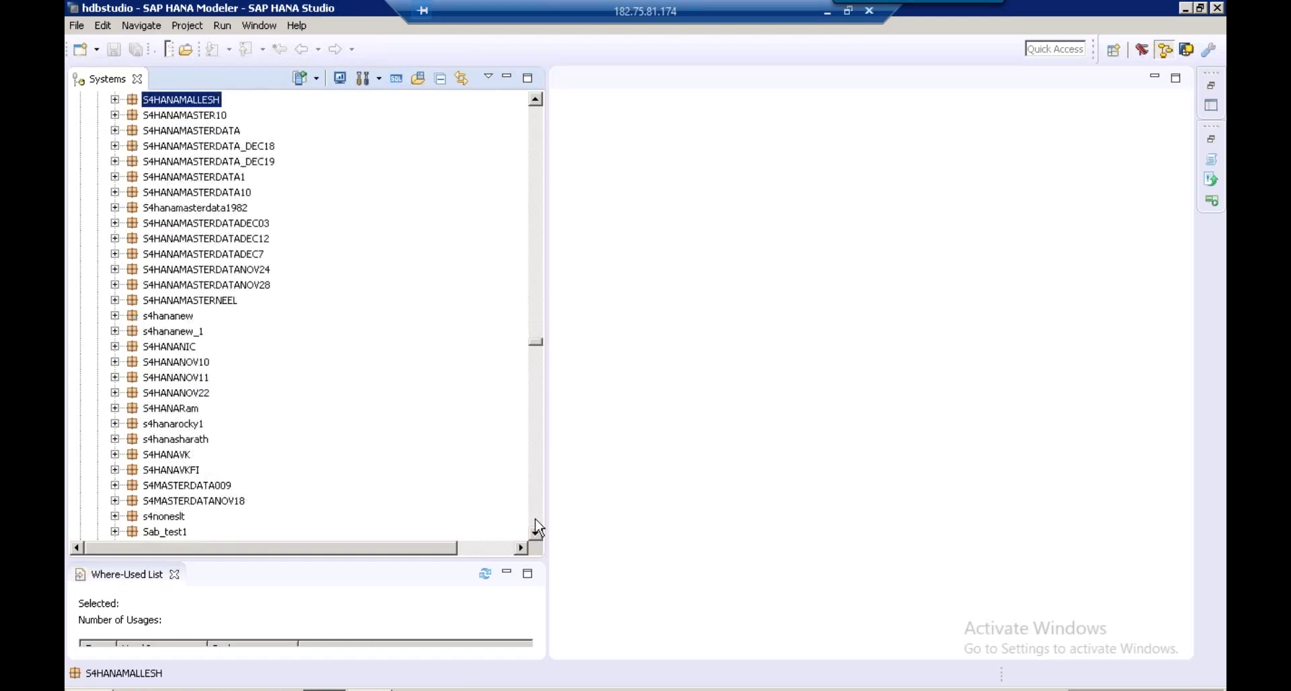
double_click(236, 195)
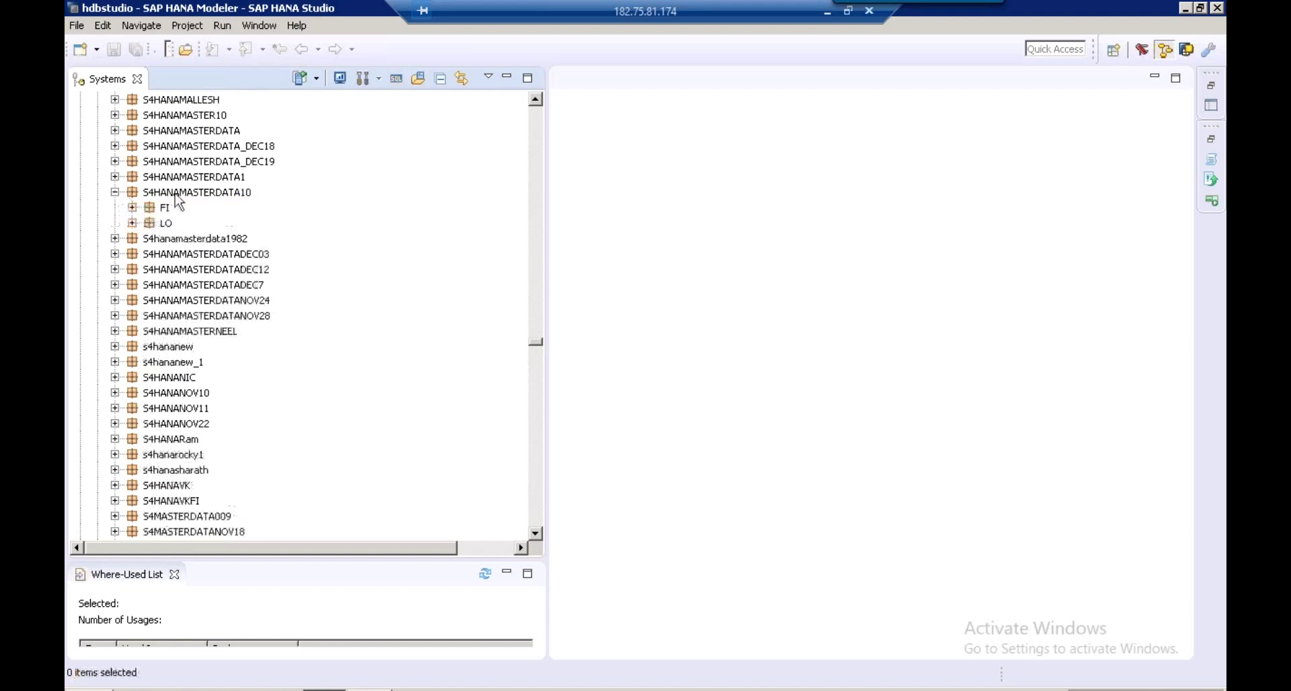
click(154, 195)
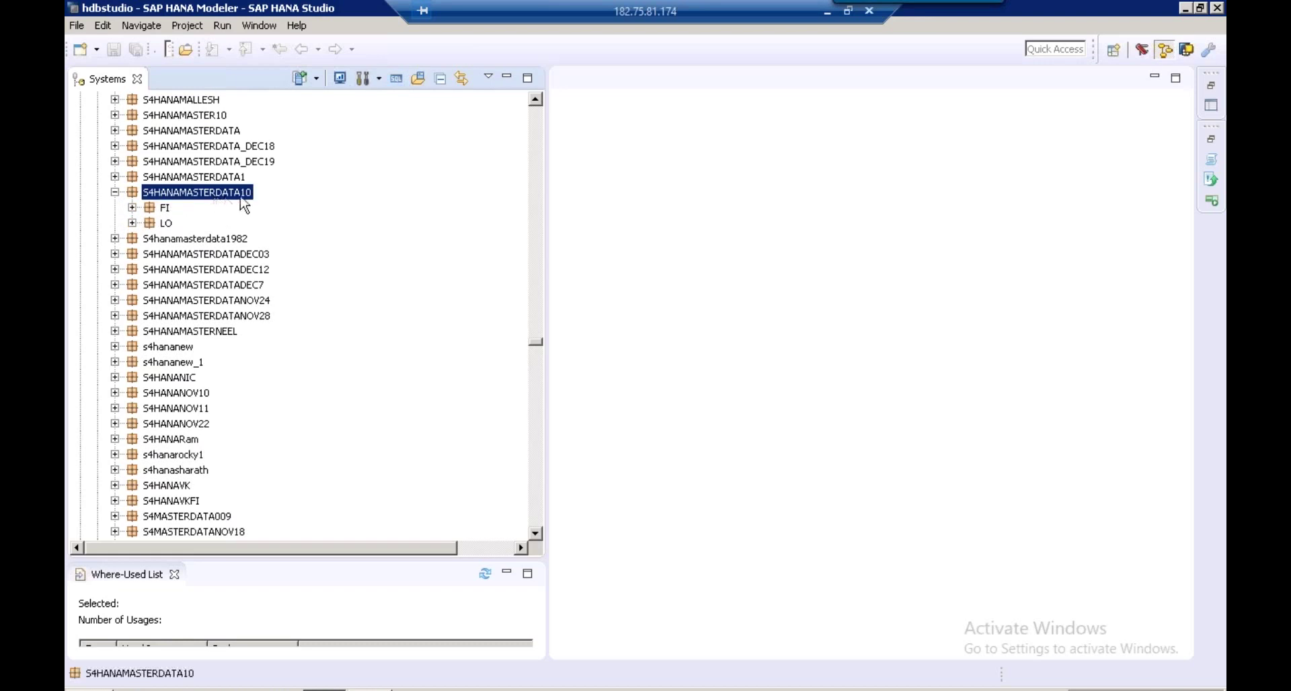
click(185, 115)
click(114, 192)
click(172, 116)
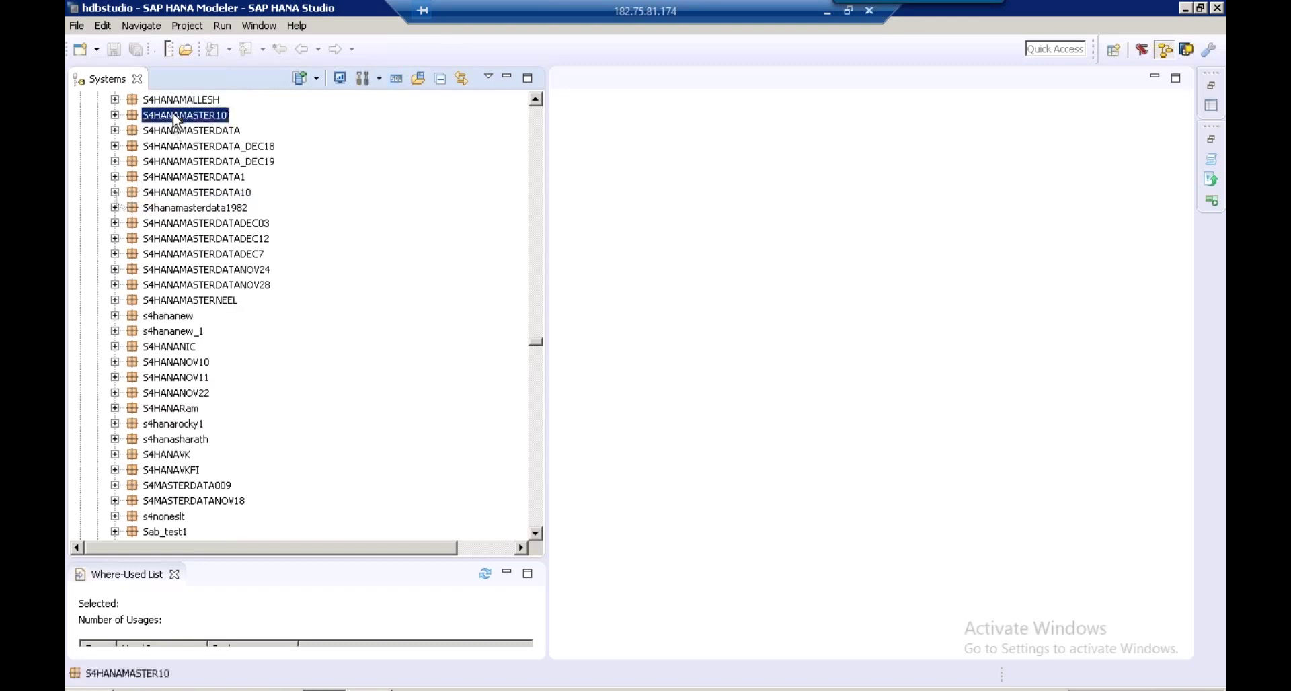
click(114, 115)
click(173, 116)
Start a new calculation view in S4HANAMASTER10 via New > Calculation View
right_click(175, 119)
mouse_move(338, 157)
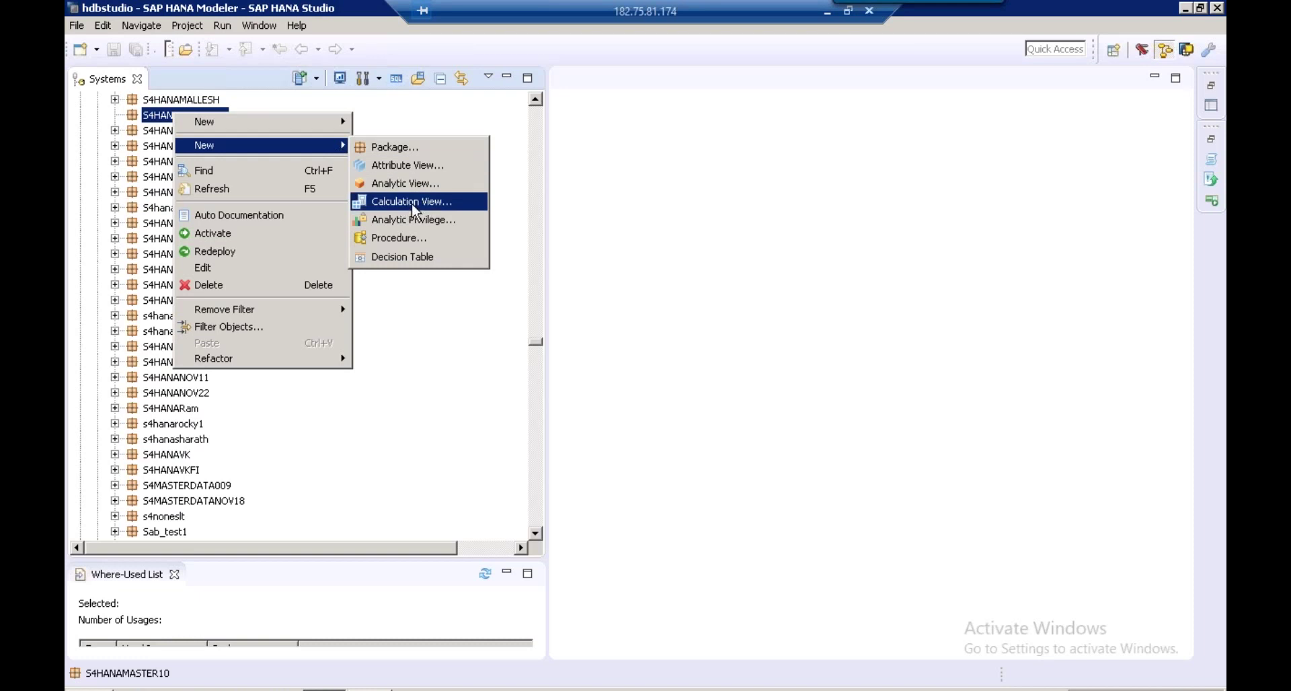
click(411, 202)
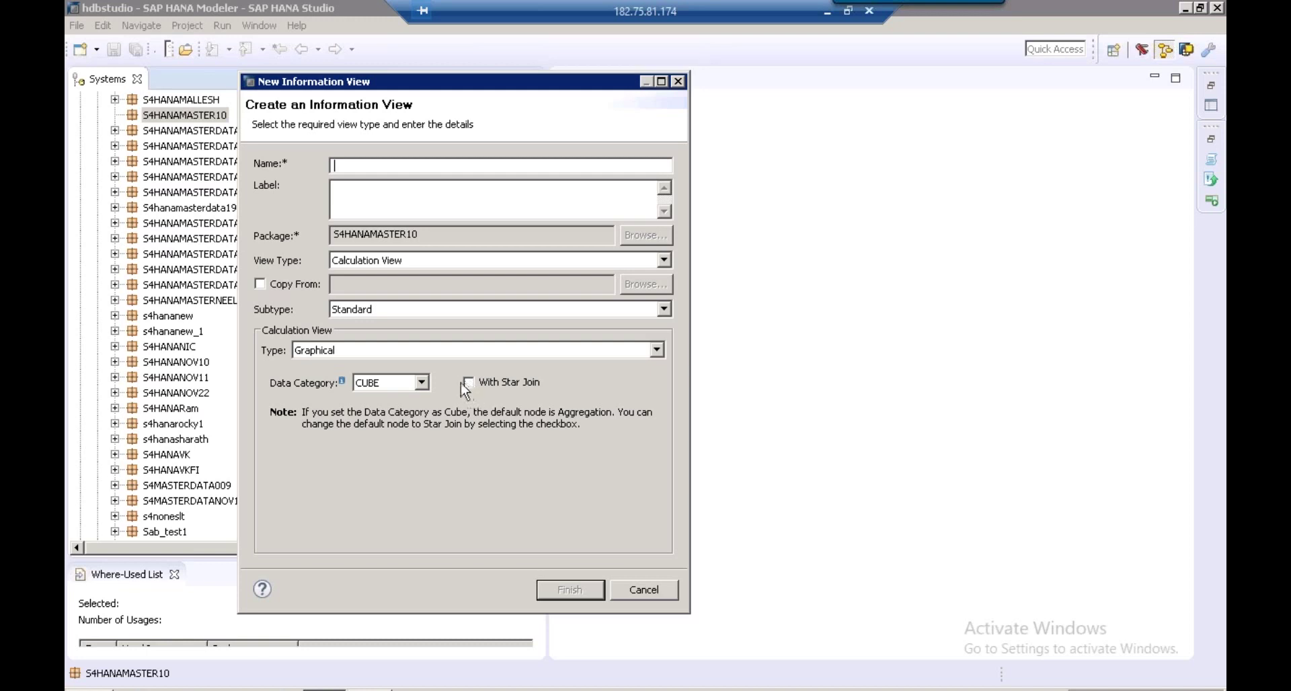
Set the new view's data category to DIMENSION
click(426, 383)
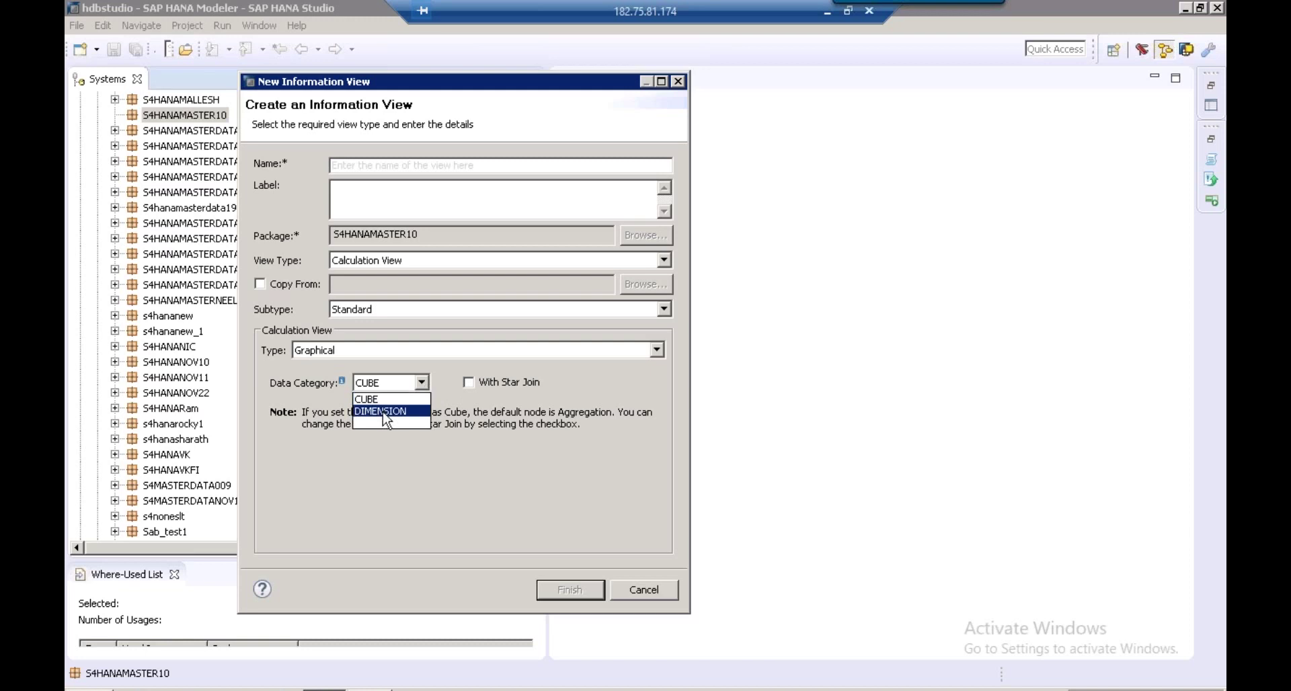
click(385, 412)
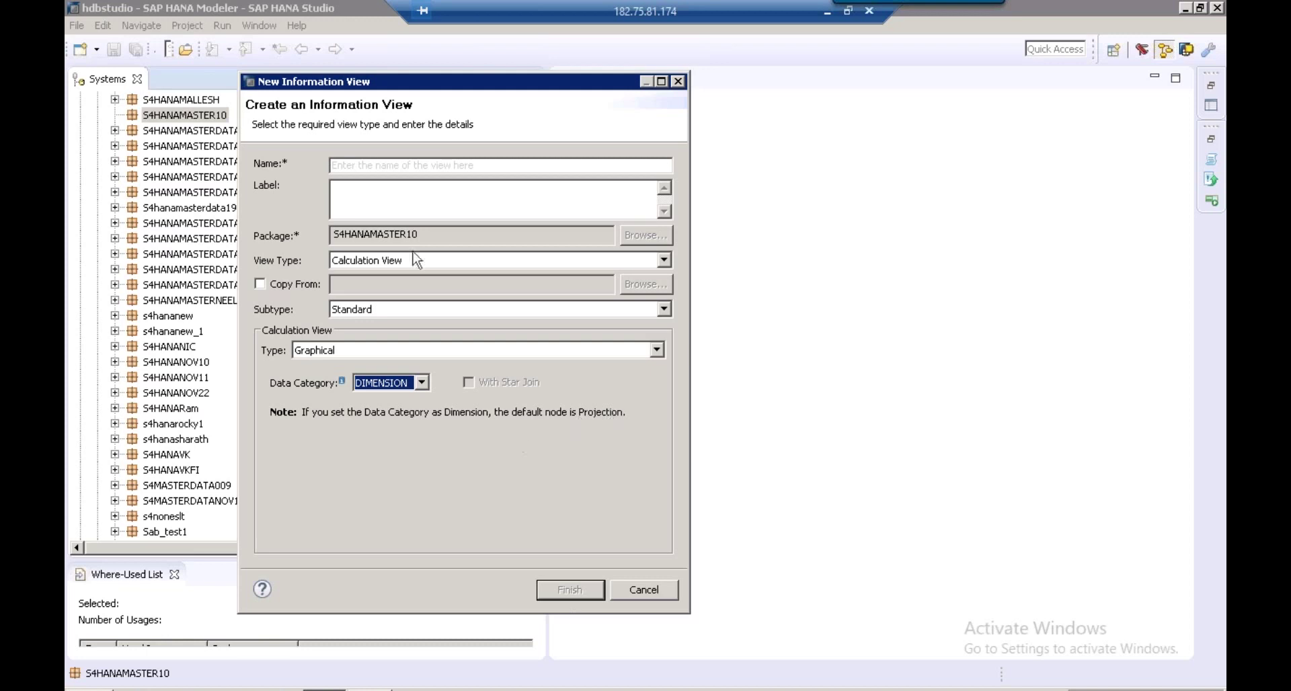
Name the view CV_CUSTOMER with label CUSTOMER and finish creating it
click(348, 165)
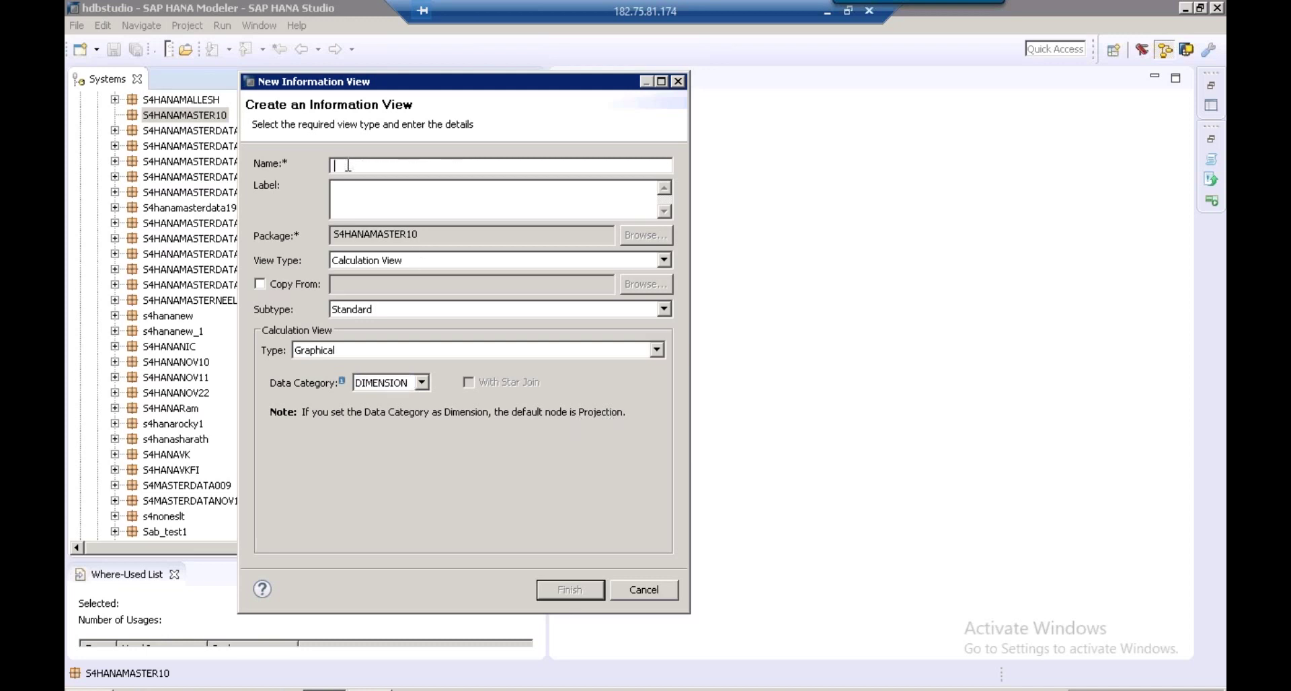
text(CV_CUSTOMER)
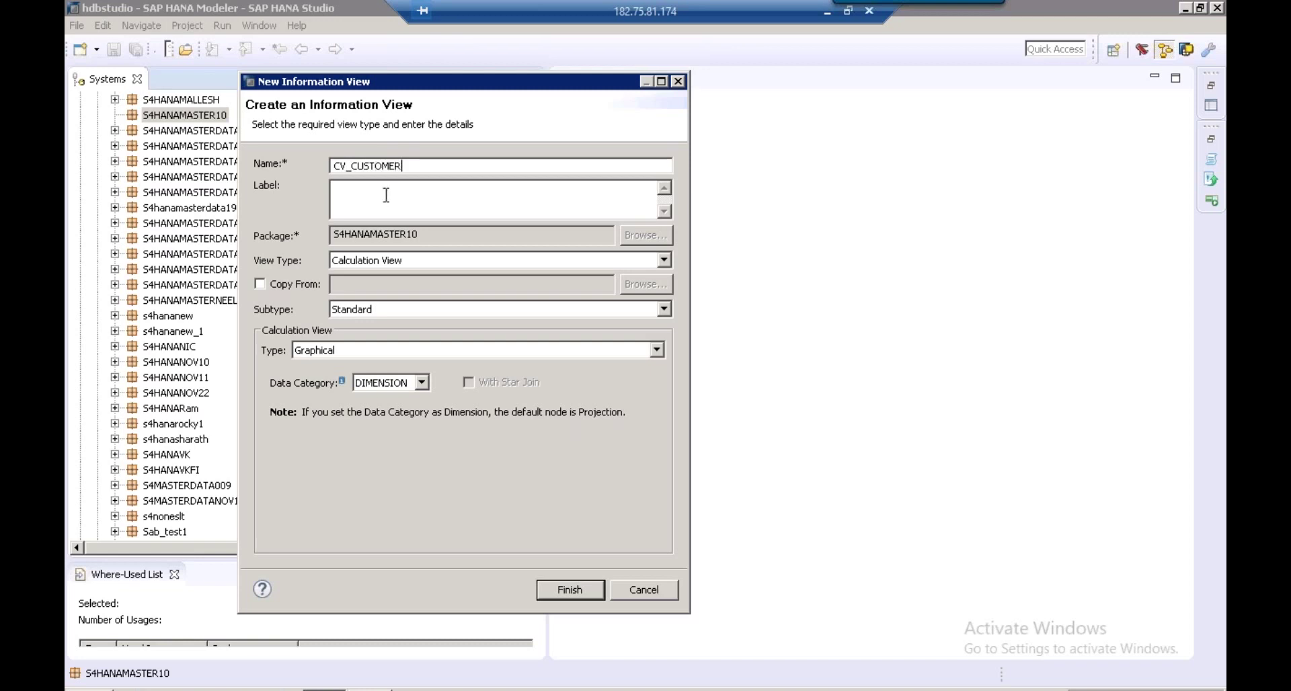
drag(386, 195, 348, 194)
key(BackSpace)
click(570, 590)
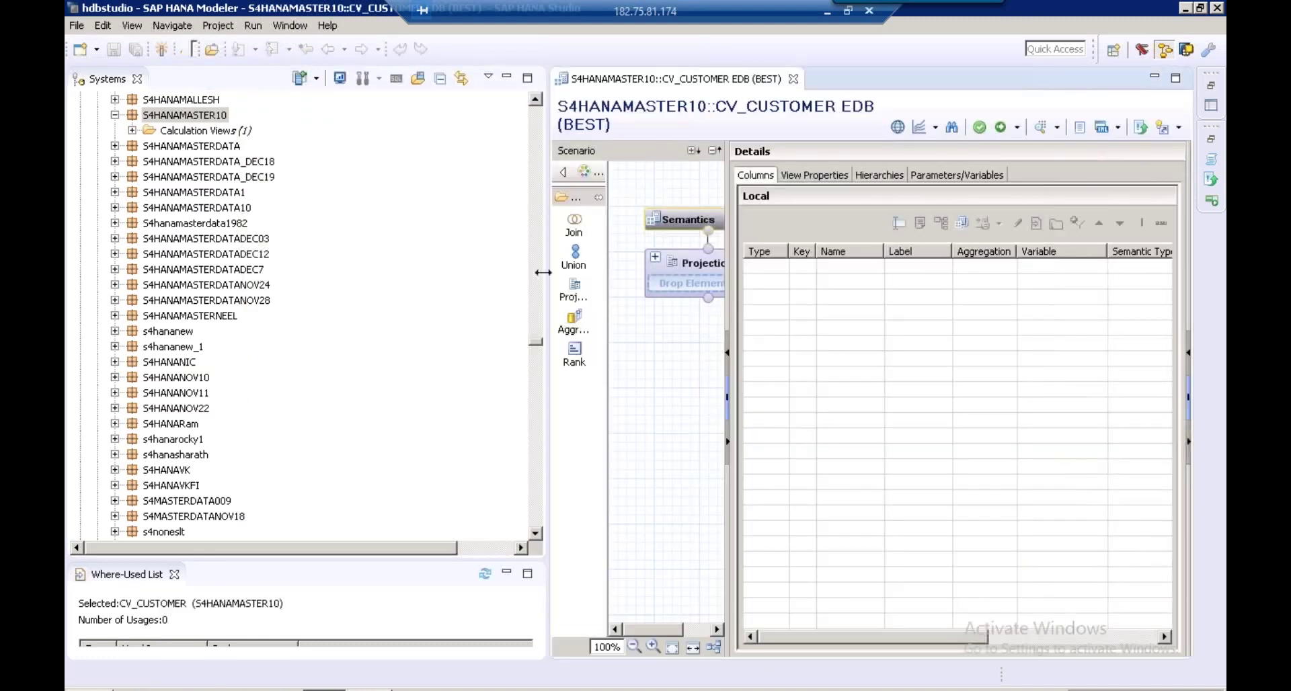
Drag the panel divider twice to enlarge the CV_CUSTOMER editor area
drag(543, 273, 644, 253)
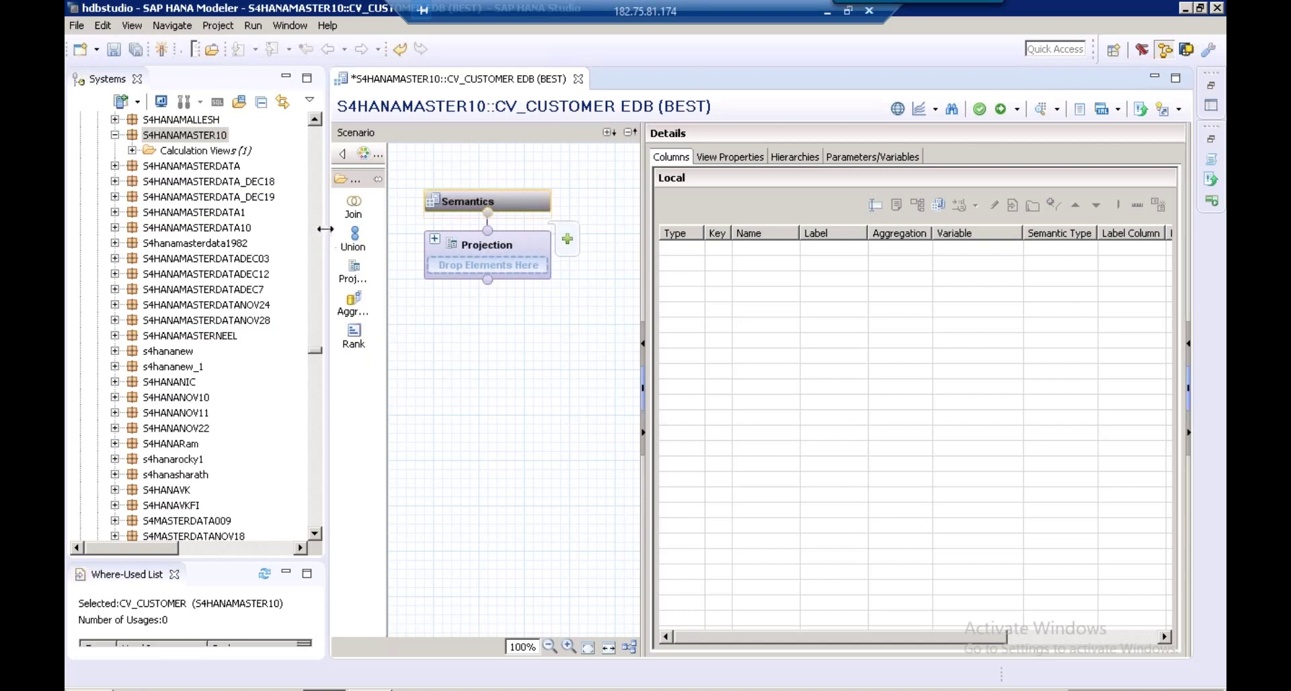
drag(325, 229, 246, 227)
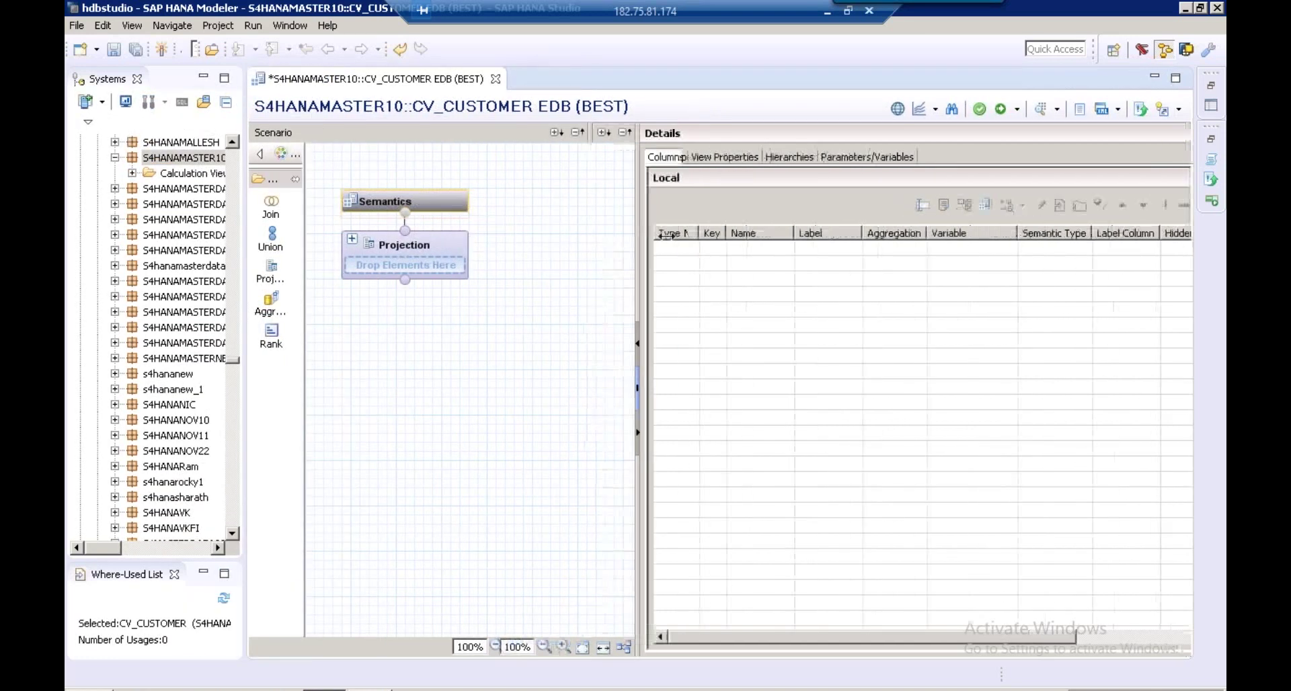
Place a Join_1 node below Projection and search for KNA1 to add to it
click(270, 213)
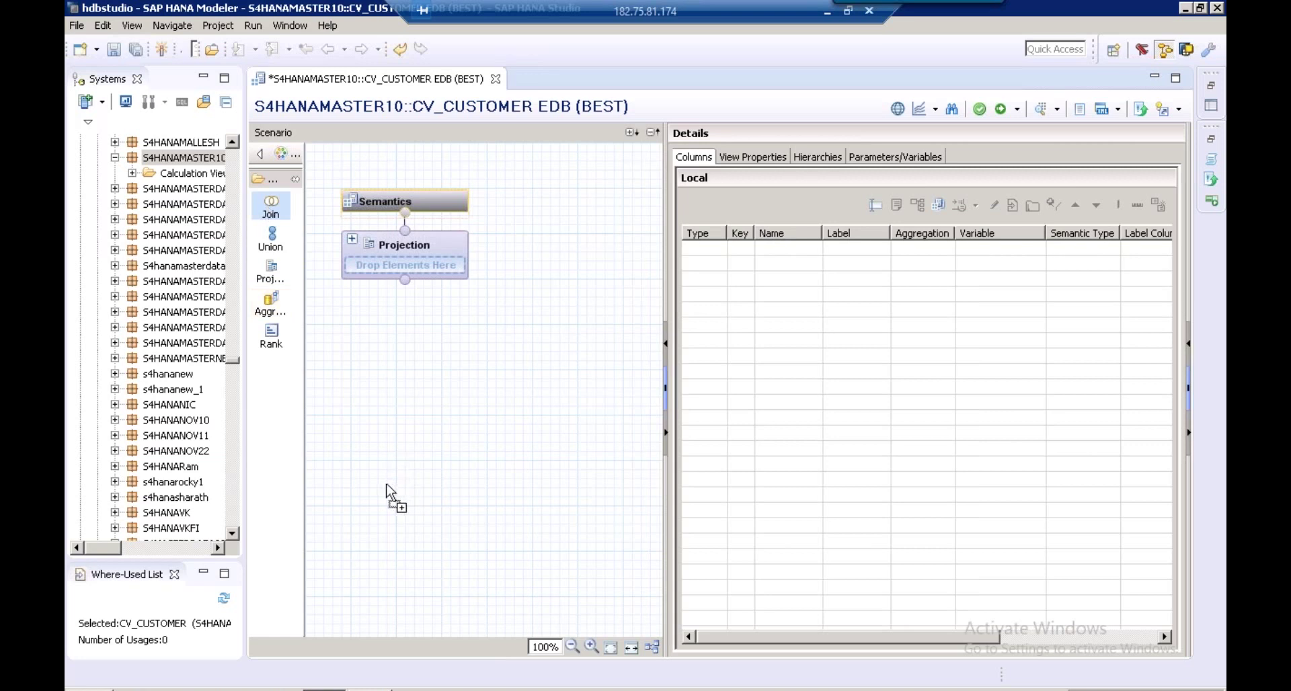
click(388, 536)
mouse_move(435, 557)
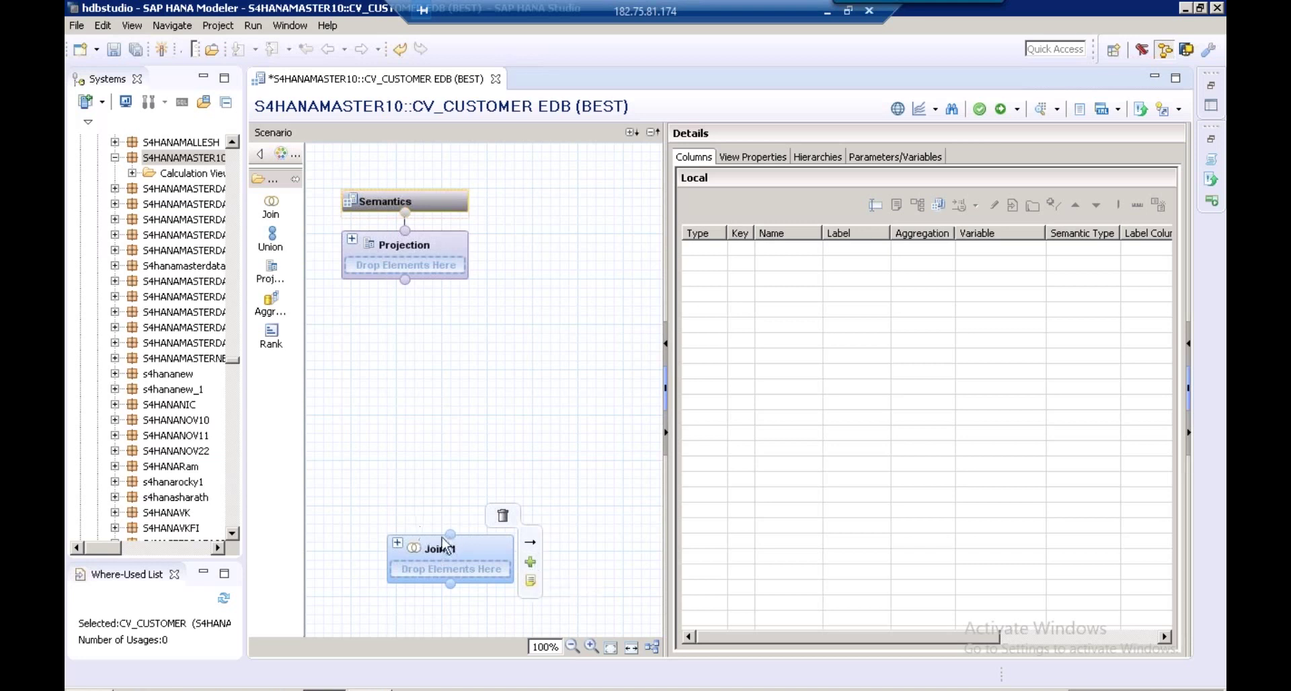
click(531, 563)
text(KNA1)
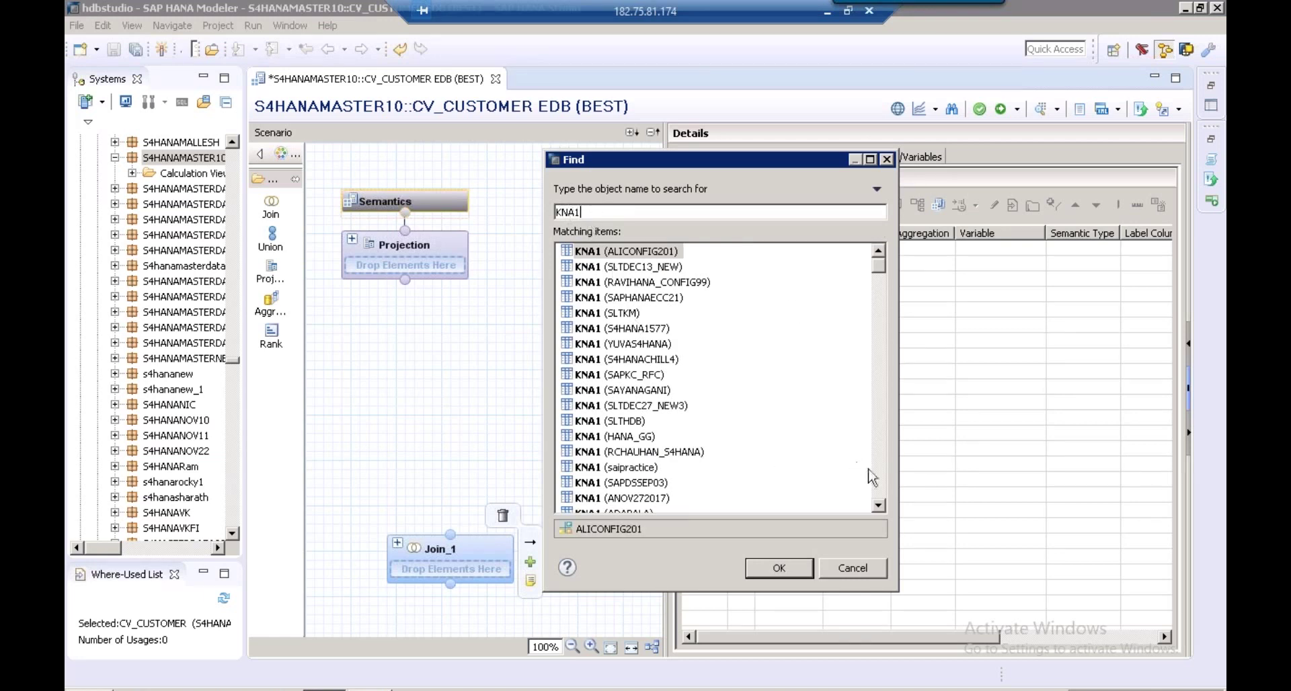
Add the BEST schema's KNA1 table to Join_1 and widen the details area
click(878, 475)
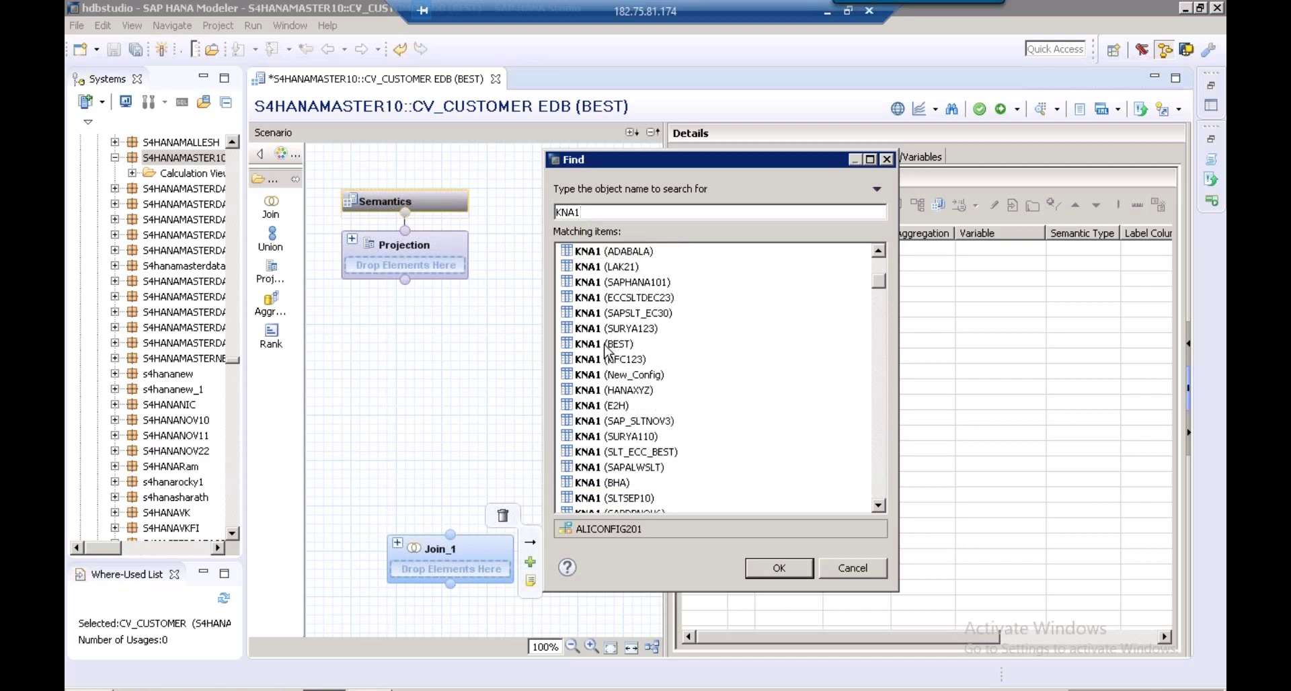
click(607, 347)
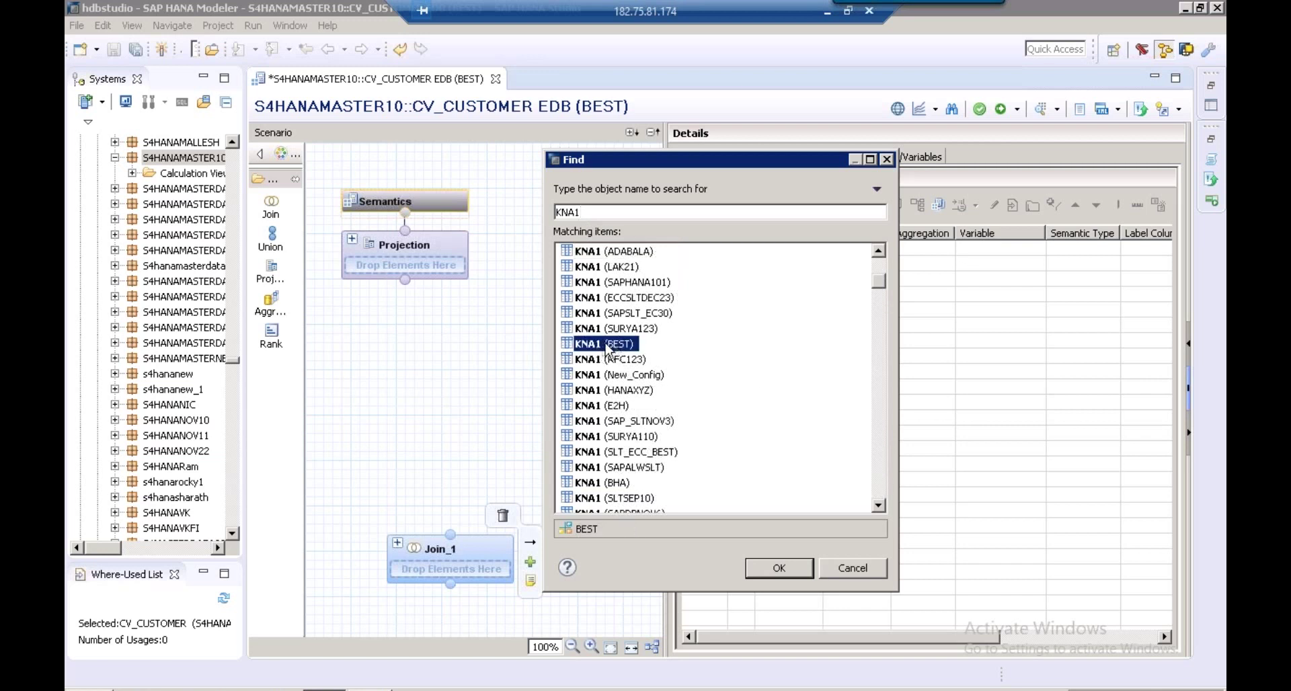
click(799, 570)
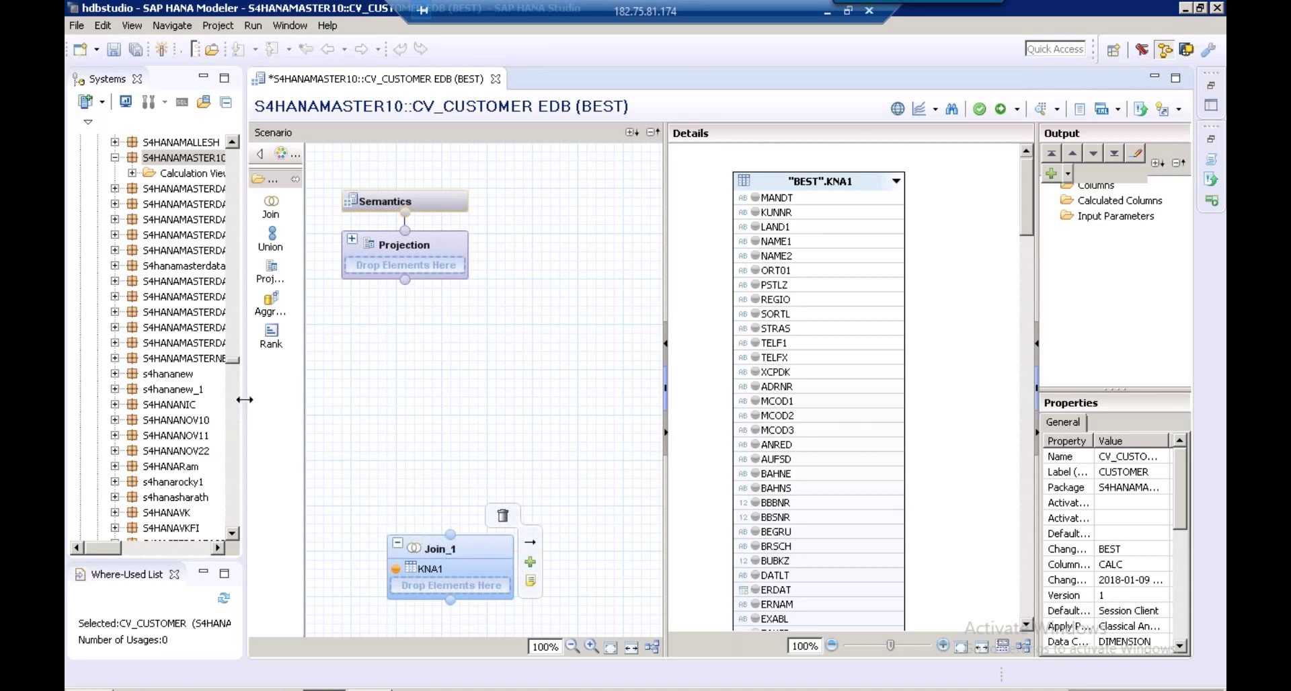
drag(244, 399, 176, 395)
drag(629, 296, 529, 298)
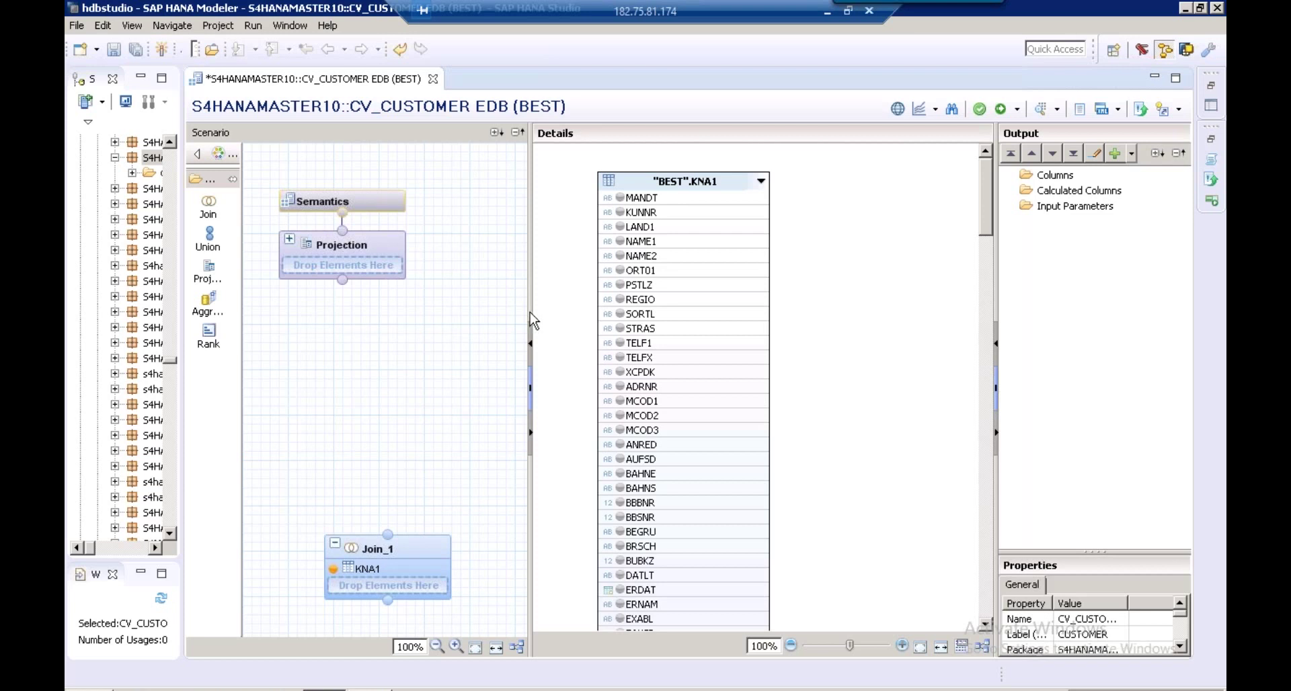
Search T005T and add the BEST schema's T005T table to Join_1 as a second source
drag(526, 311, 505, 311)
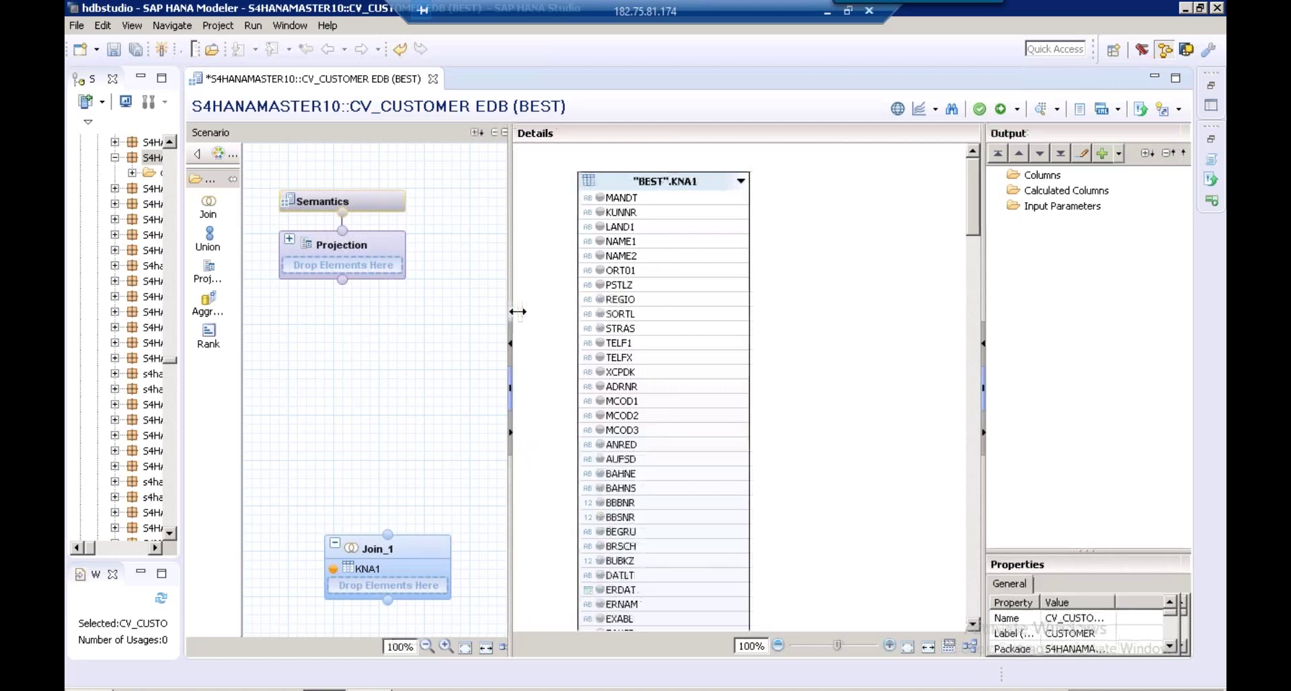
click(403, 558)
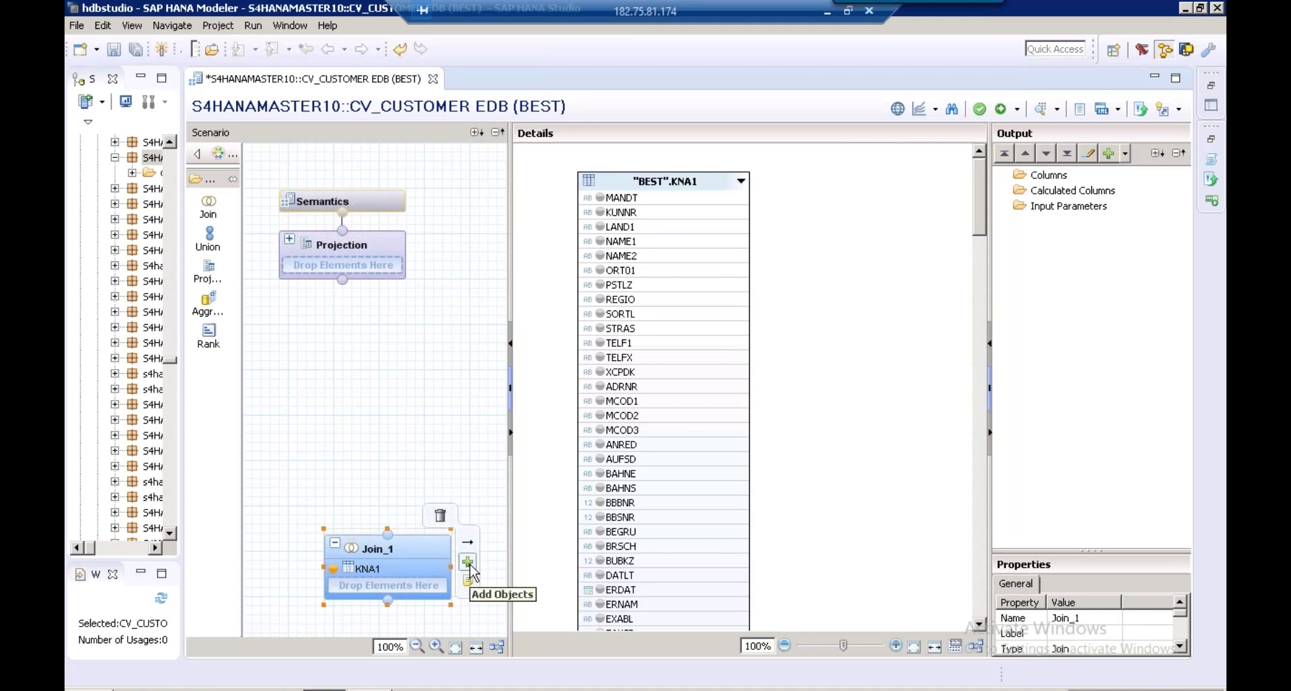
click(468, 565)
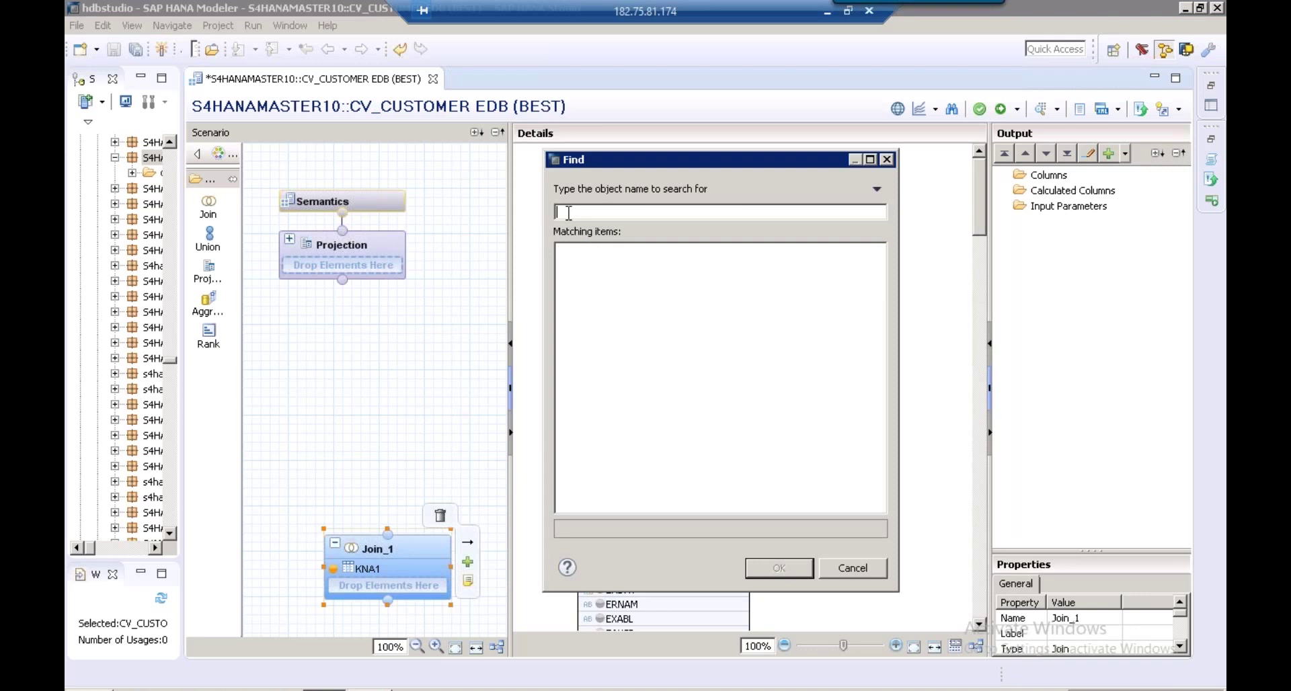
text(T005T)
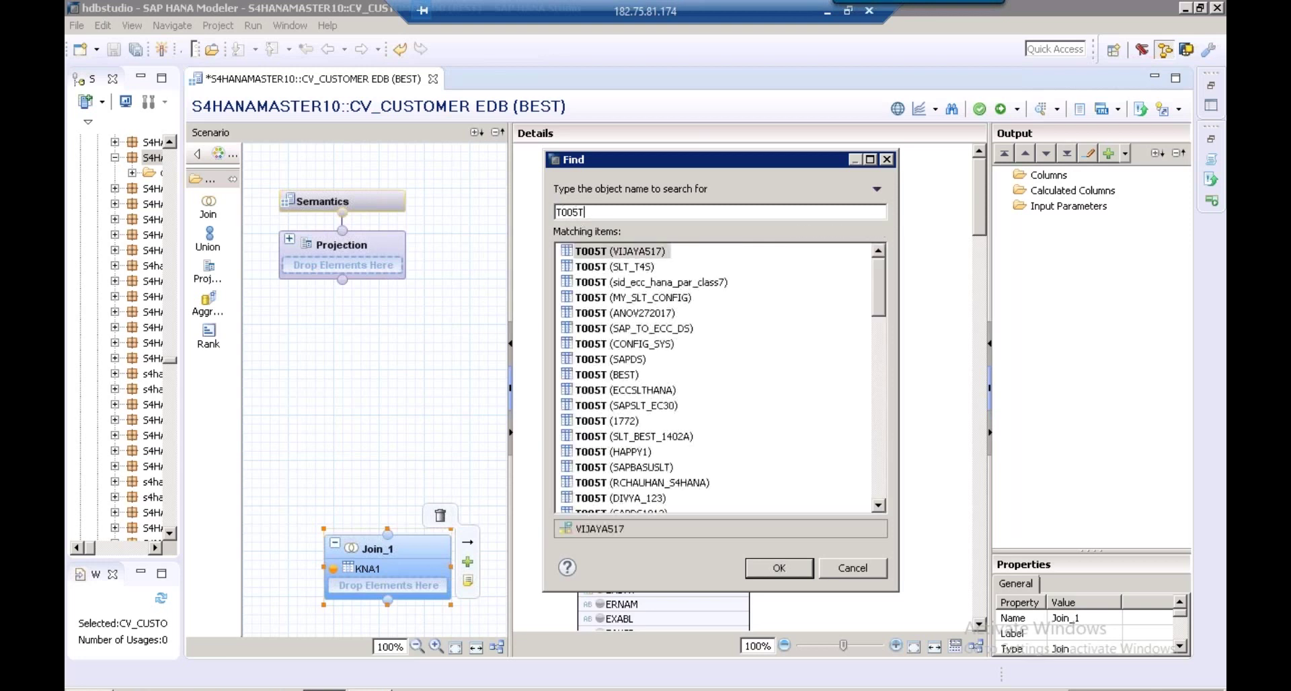
click(626, 375)
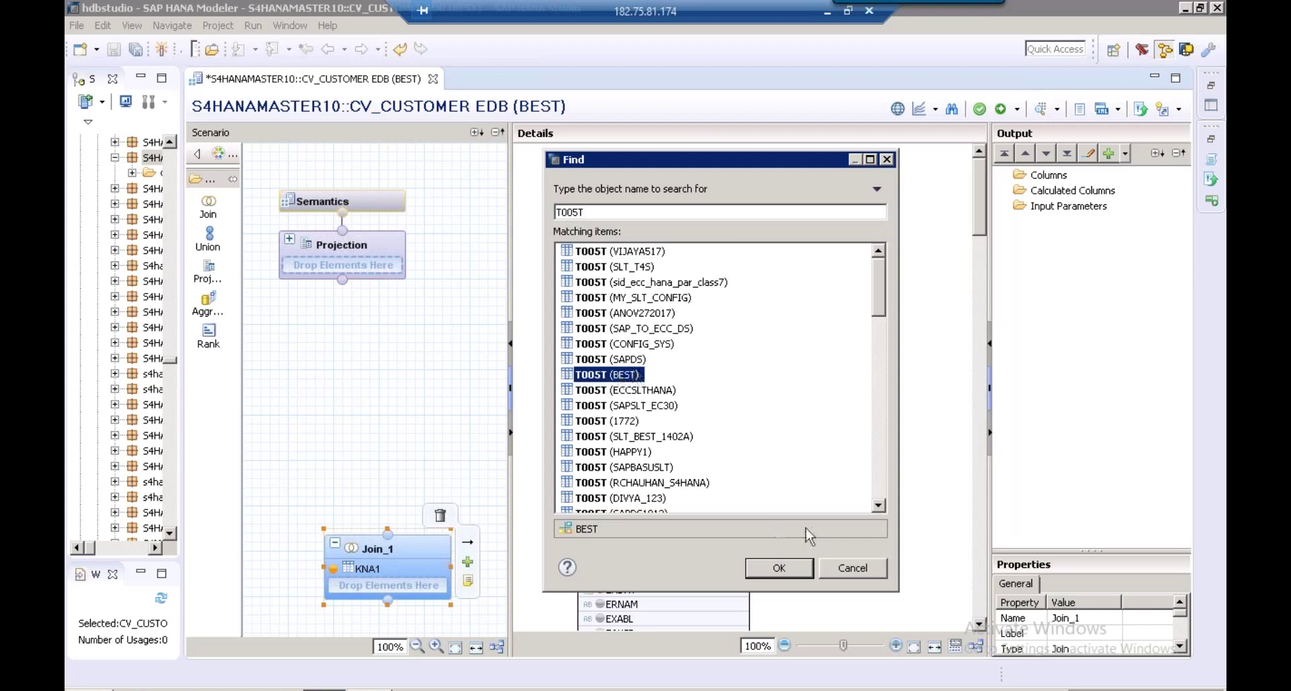
click(787, 577)
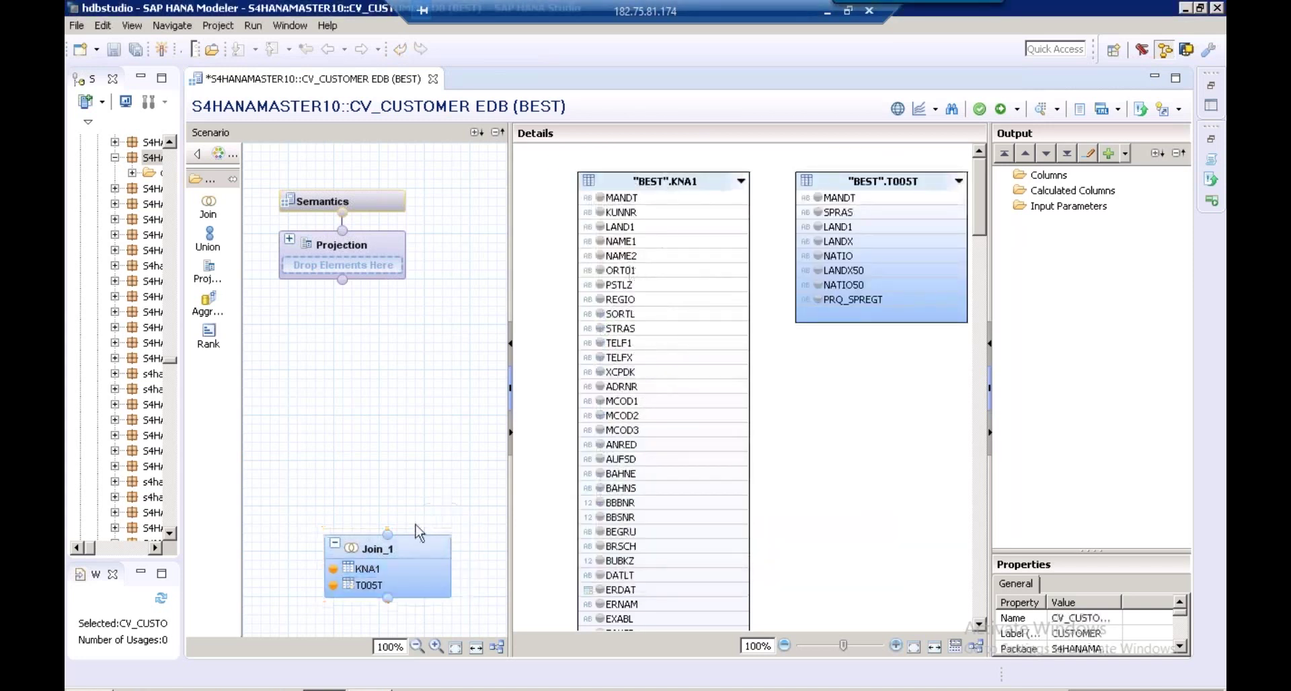
mouse_move(410, 557)
mouse_move(373, 535)
drag(505, 229, 477, 230)
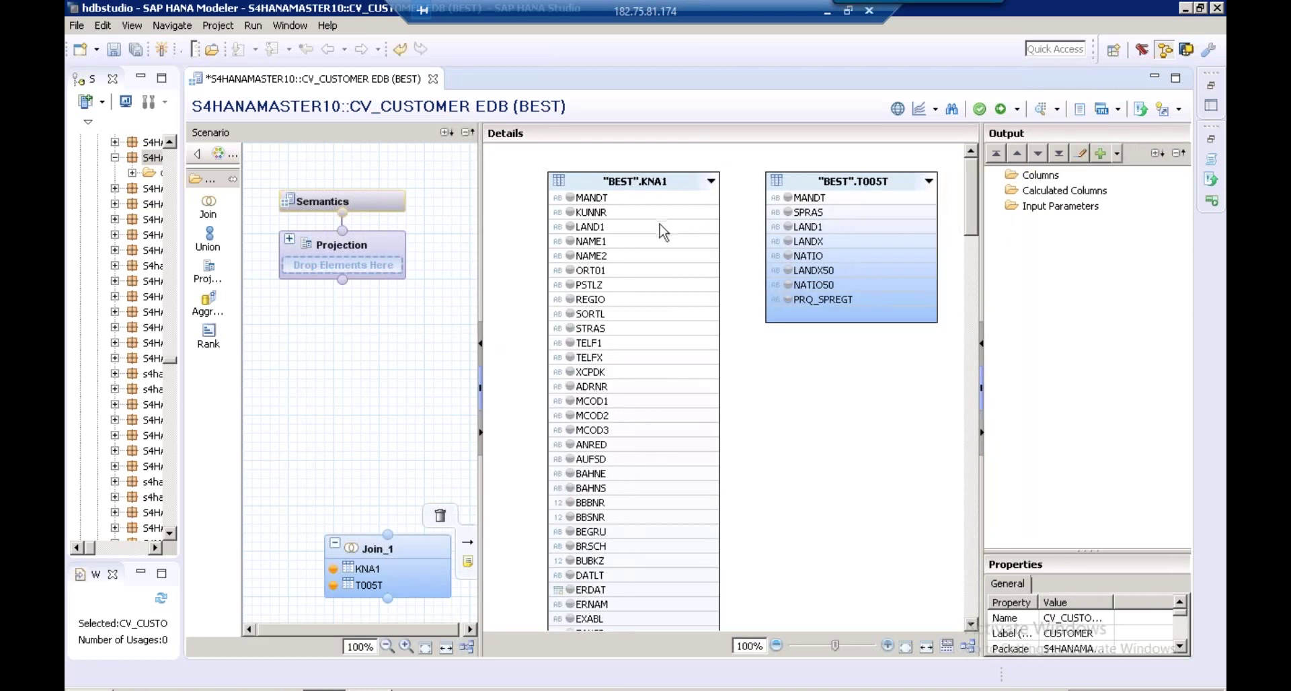
Link KNA1's LAND1 column to T005T's LAND1 column to form an inner join
click(617, 228)
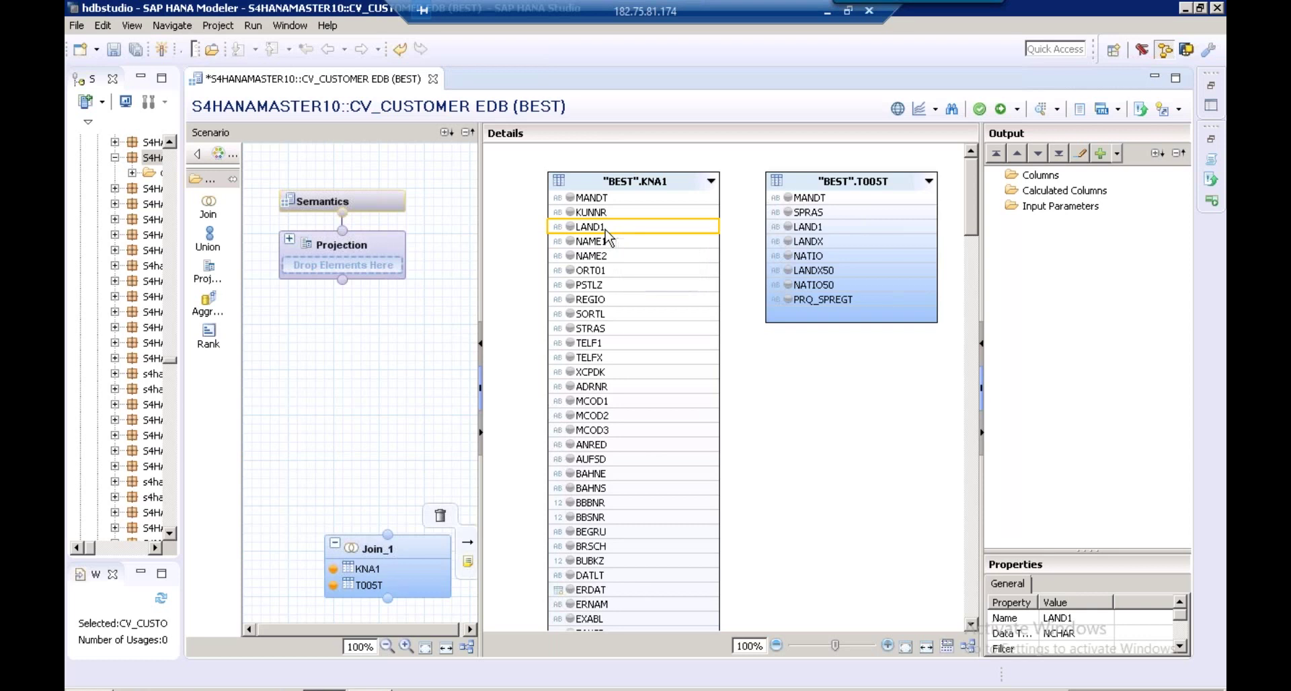
right_click(606, 232)
key(Escape)
drag(703, 229, 801, 228)
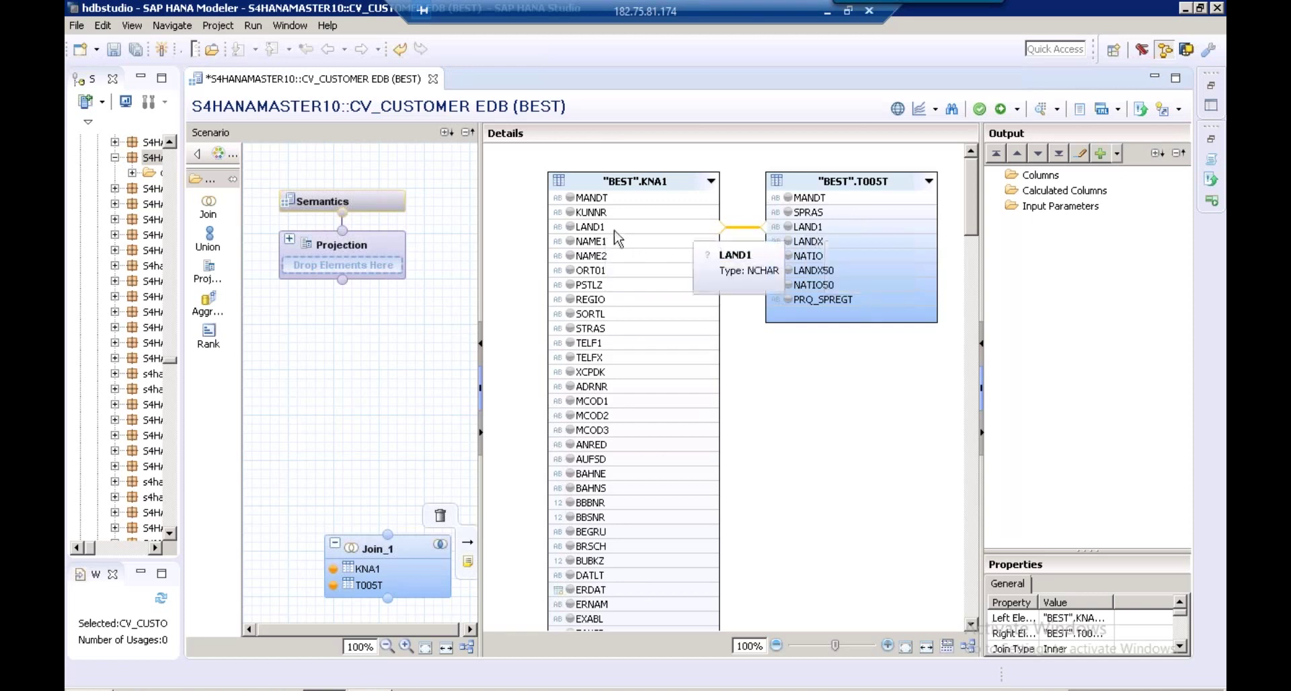
Add KUNNR, NAME1, LAND1, REGIO from KNA1 and LANDX from T005T to the output
click(570, 212)
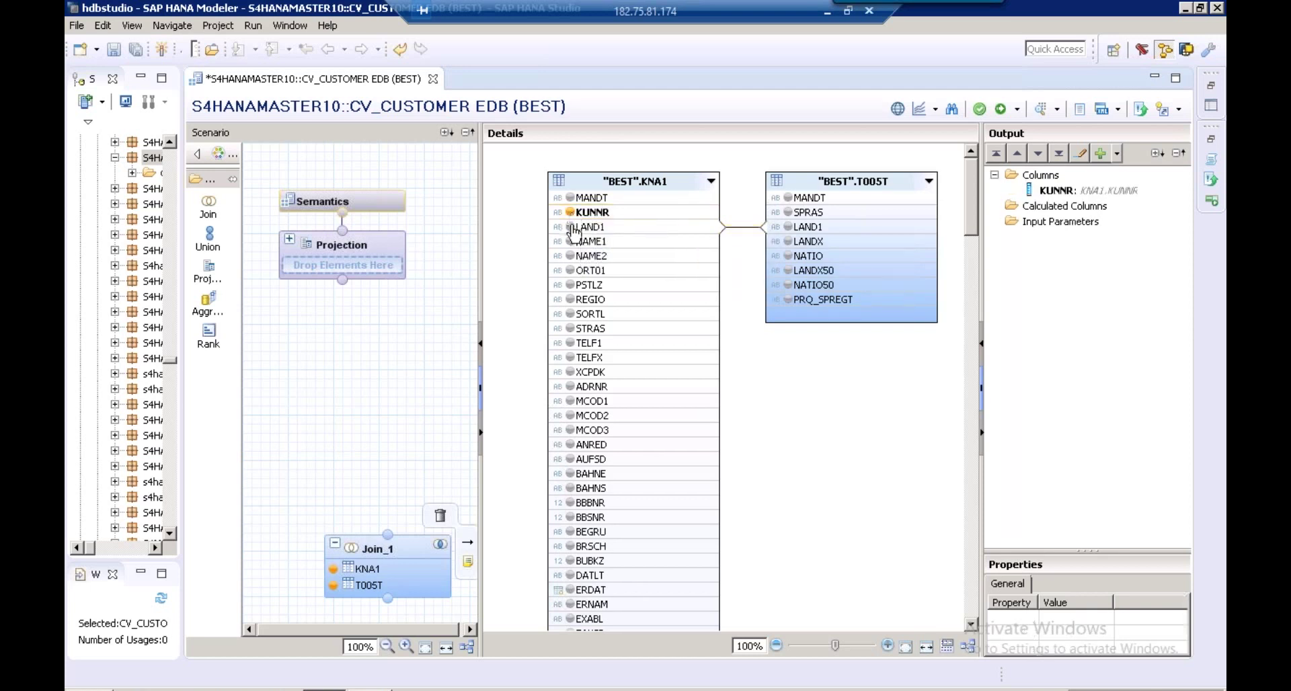
click(570, 242)
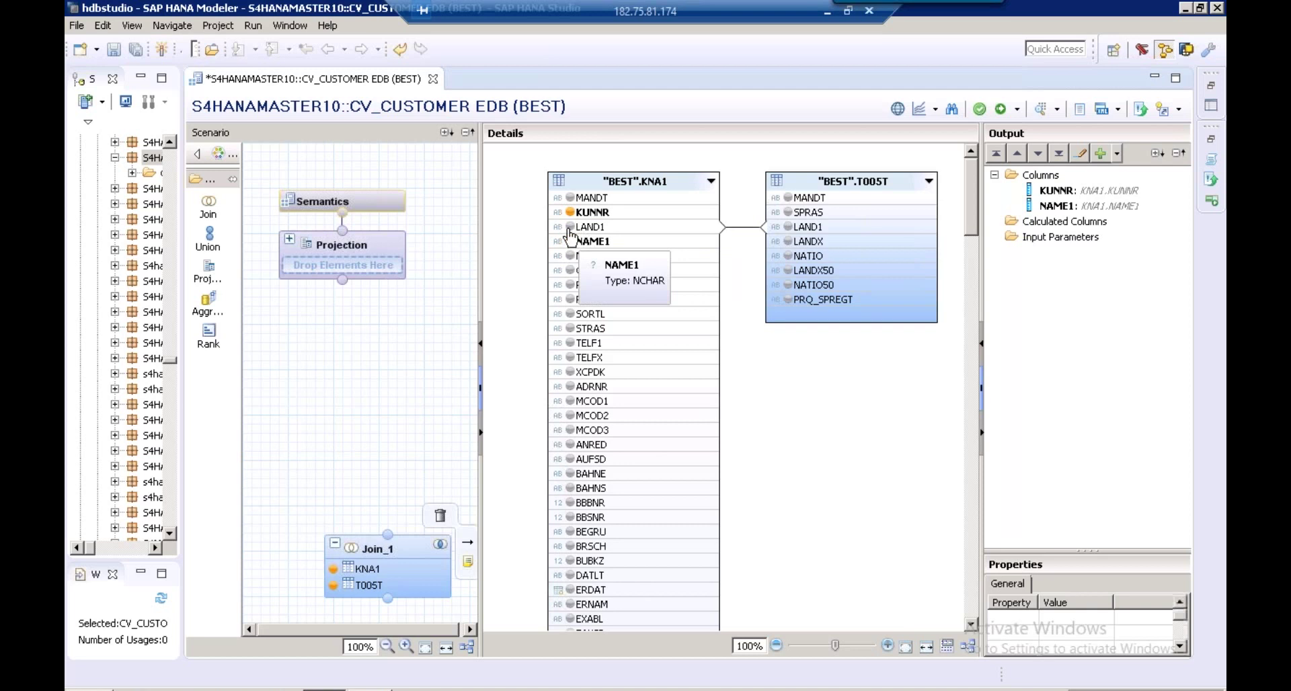
click(571, 226)
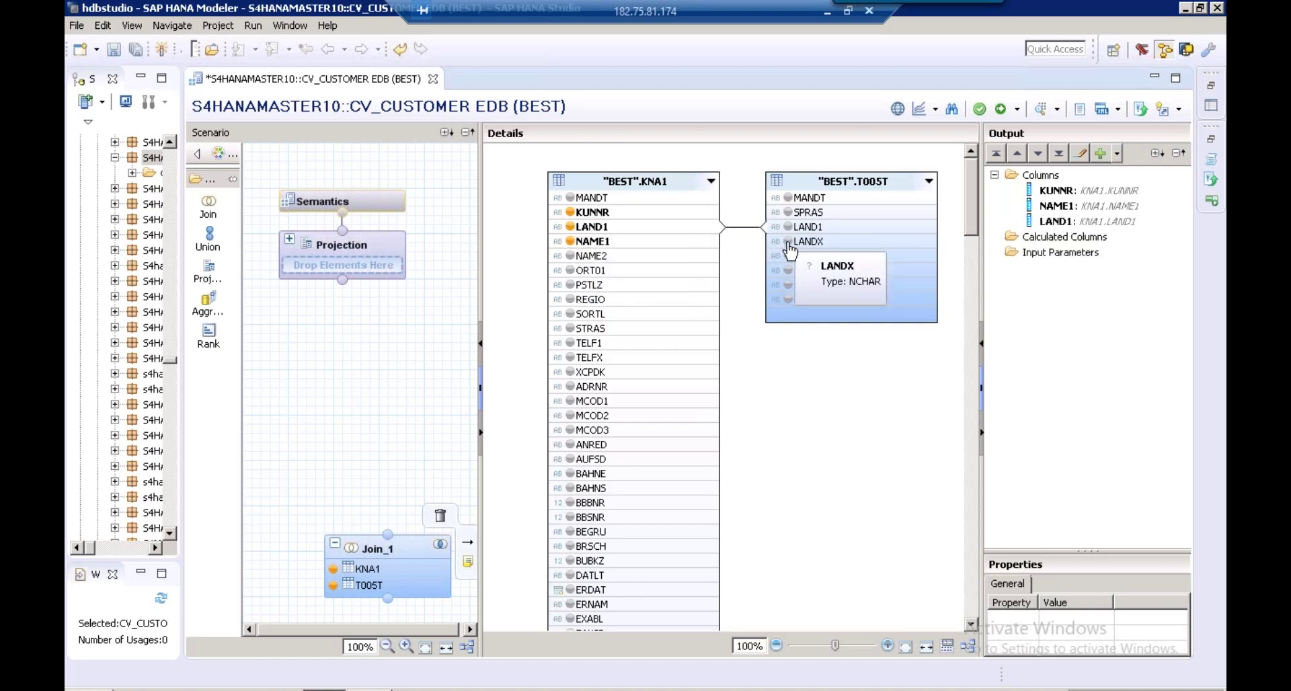
click(789, 243)
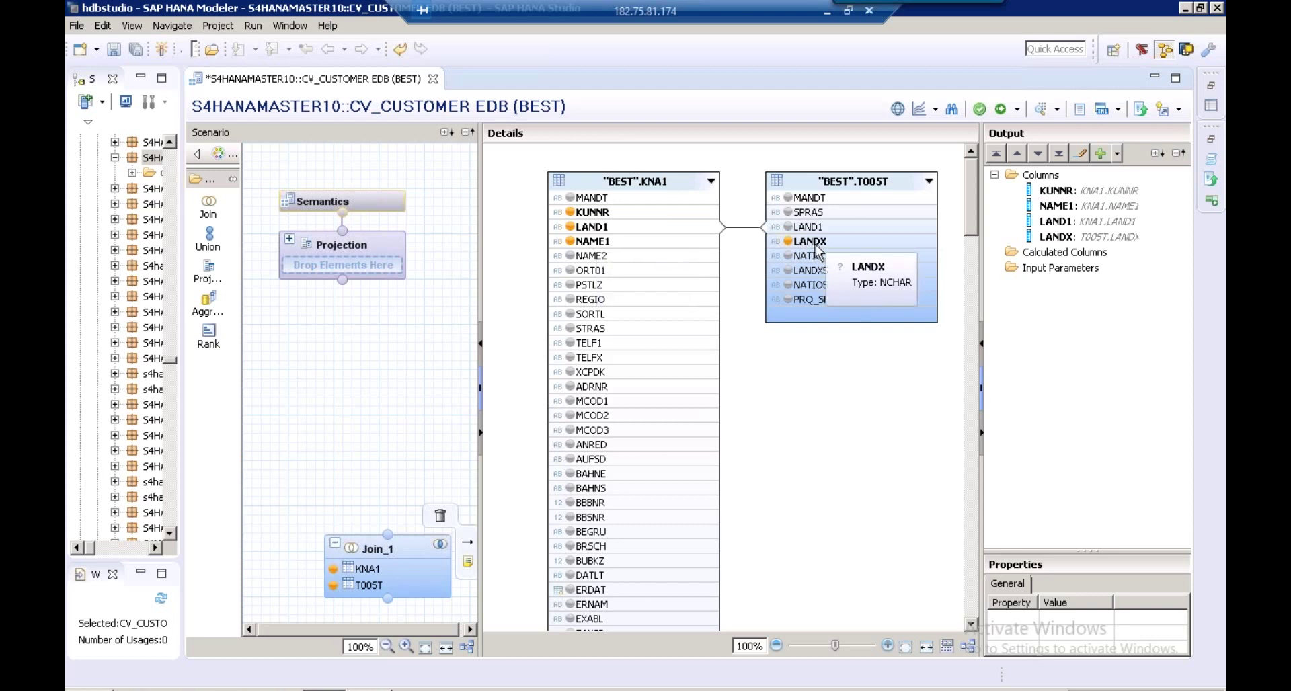
click(589, 304)
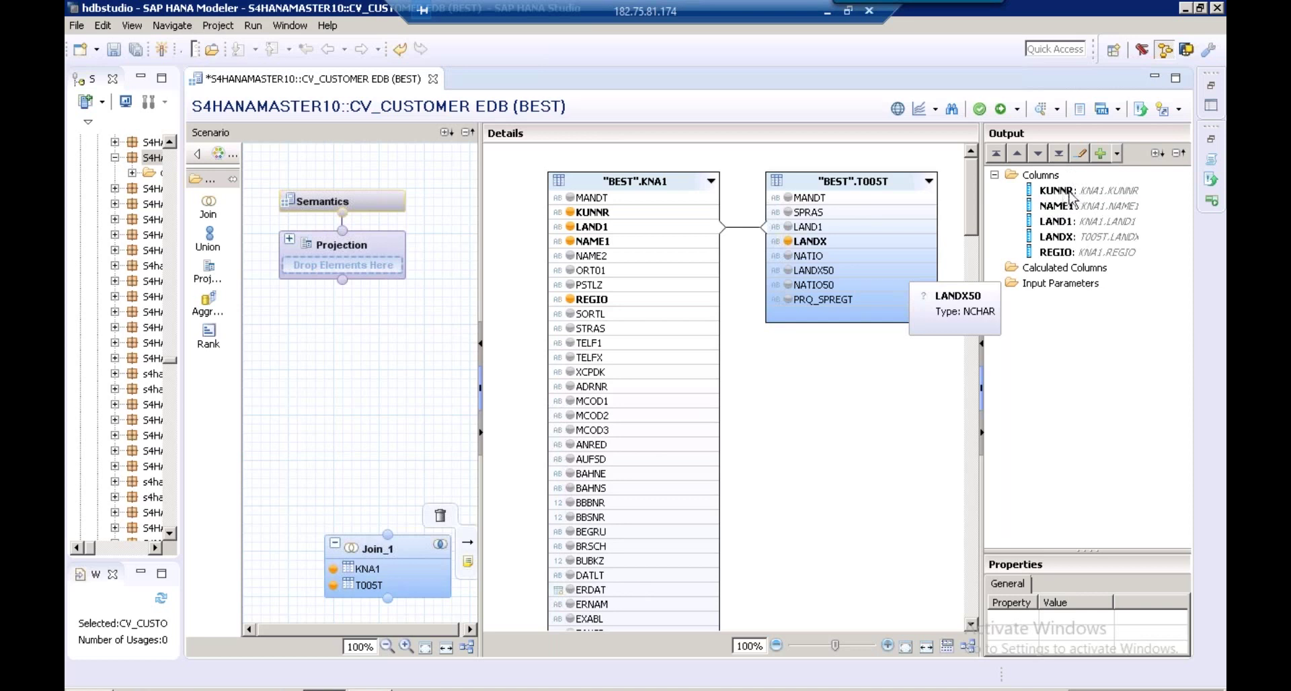
click(392, 555)
right_click(392, 556)
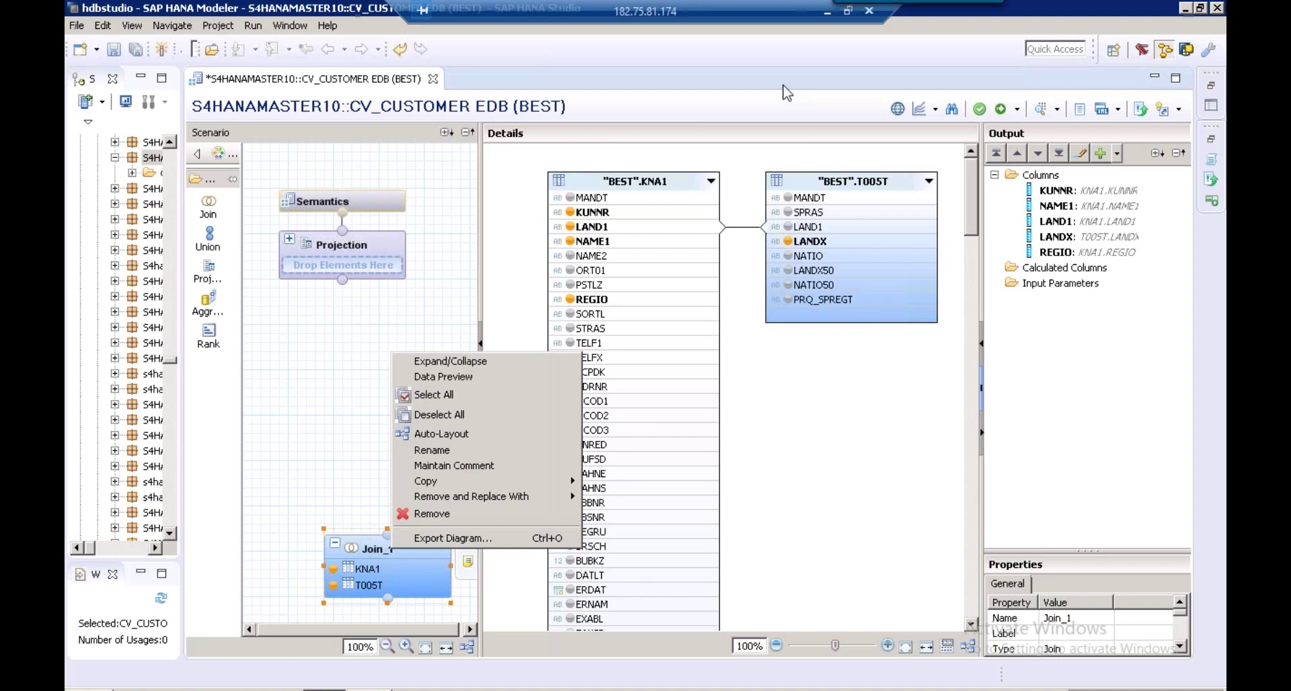
click(738, 241)
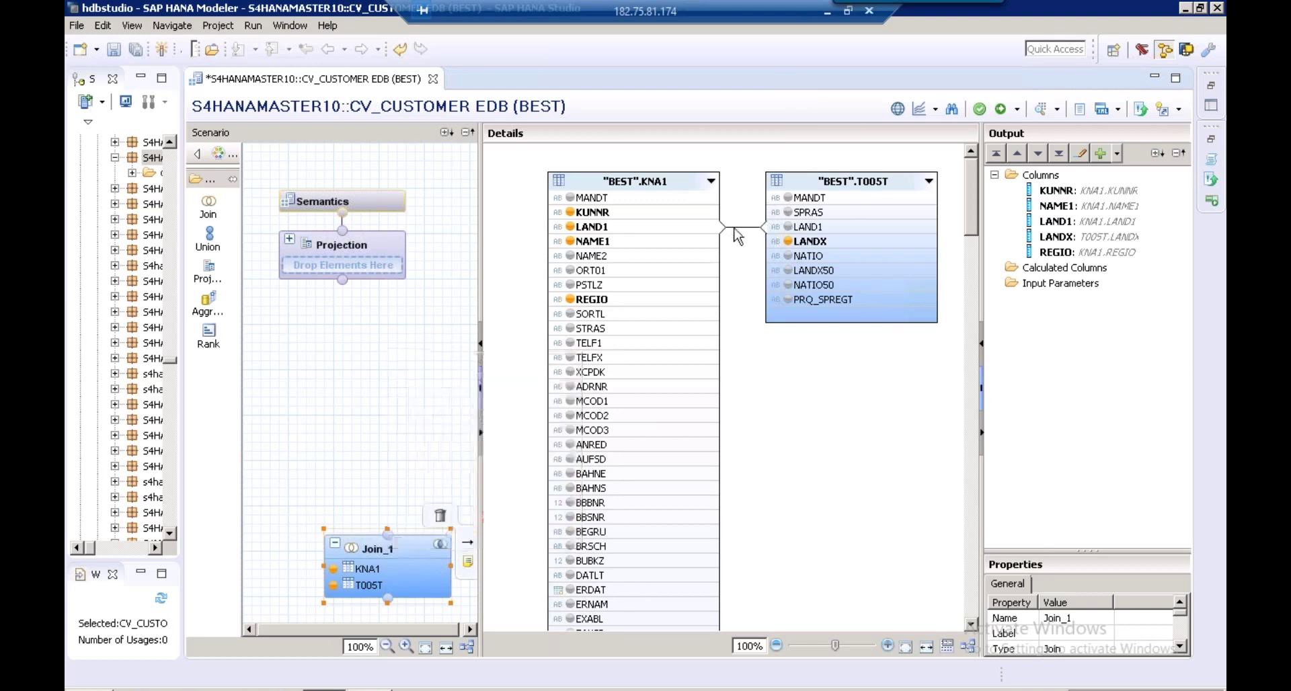
Change the KNA1–T005T join to a Text Join using SPRAS as the language column
click(741, 229)
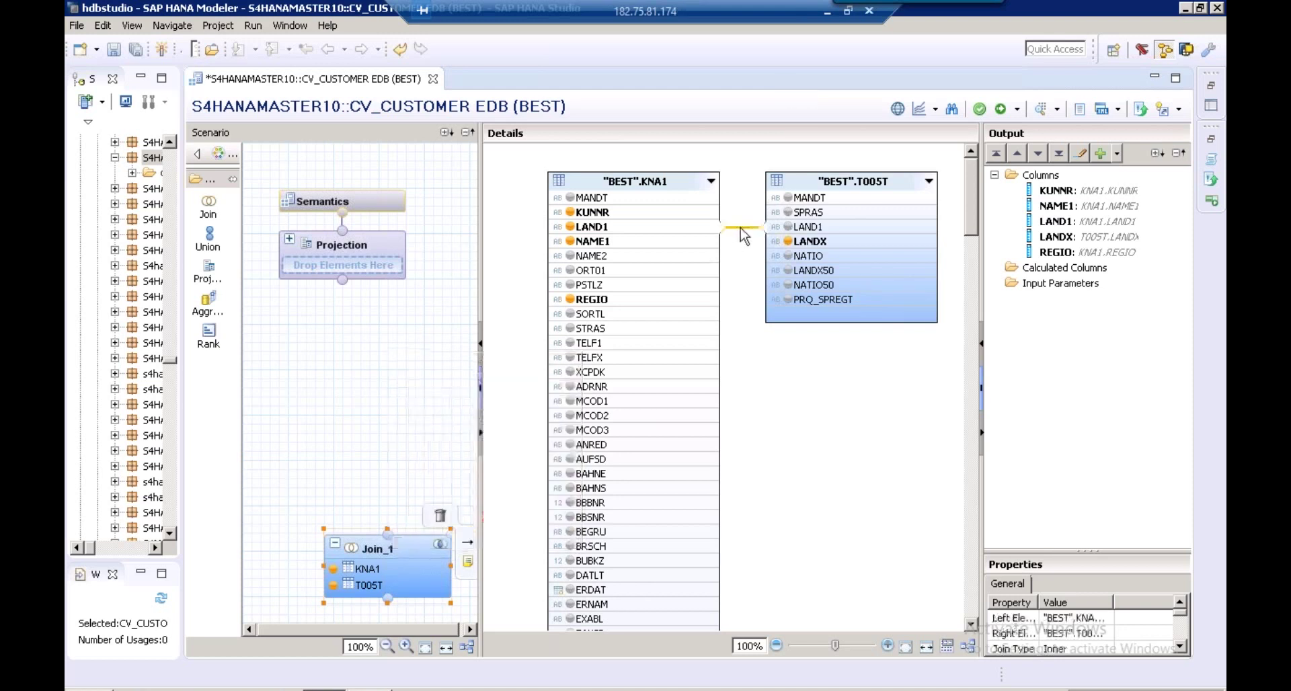
click(1059, 650)
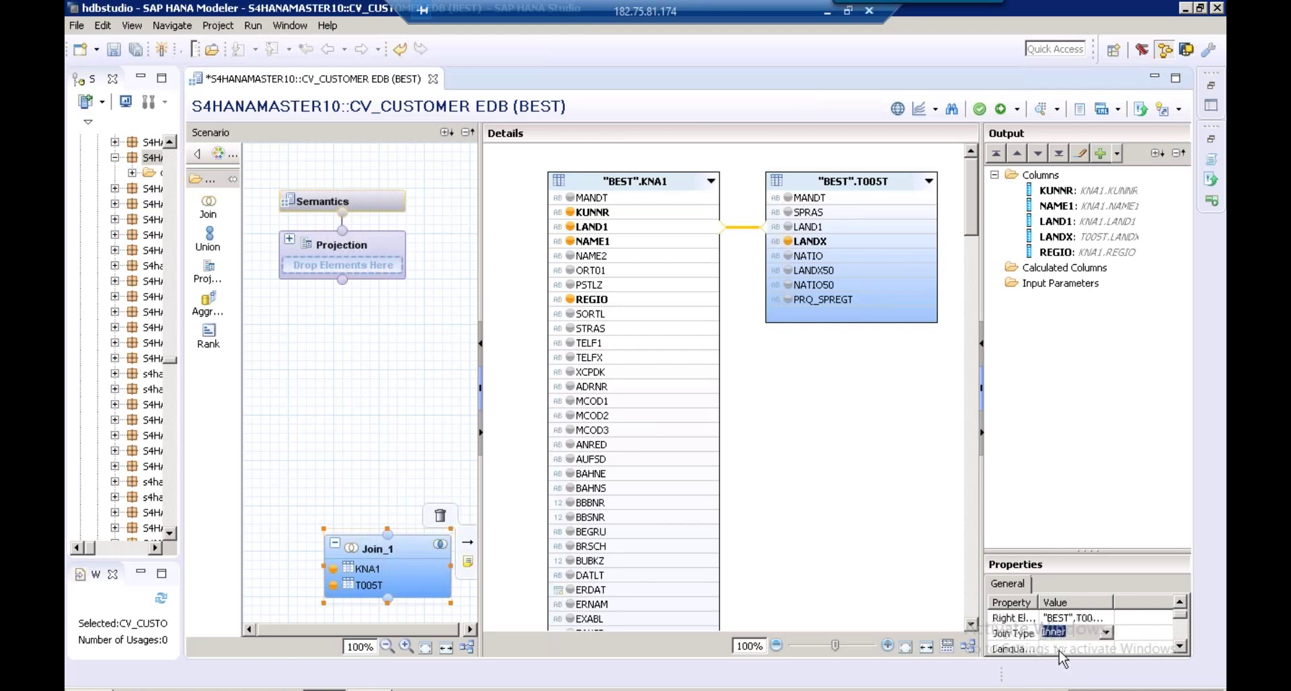
drag(1088, 551, 1088, 525)
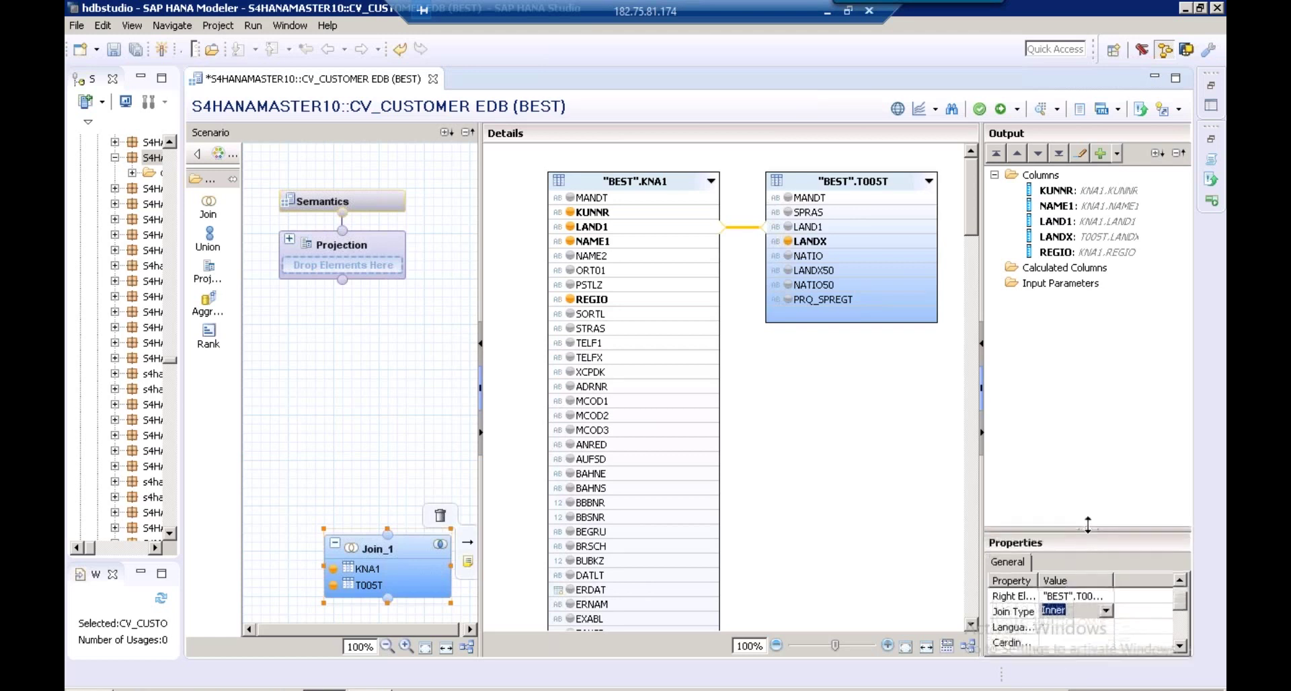
click(1106, 610)
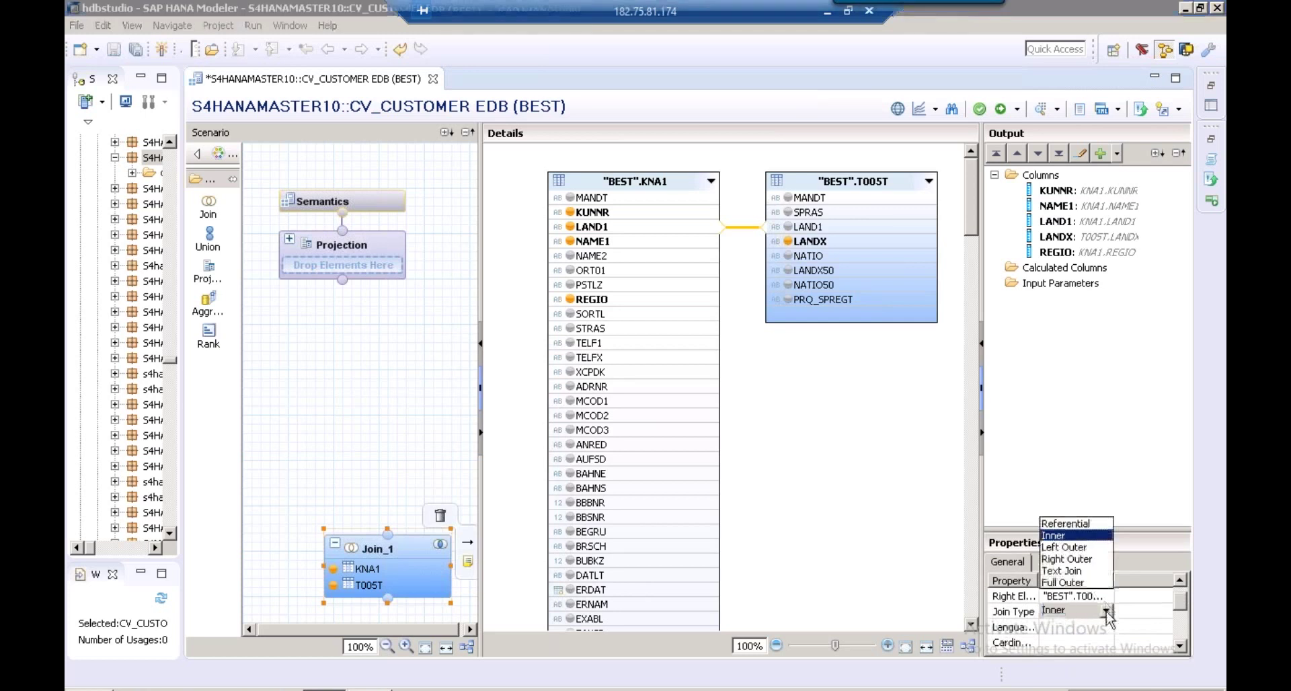
click(1069, 571)
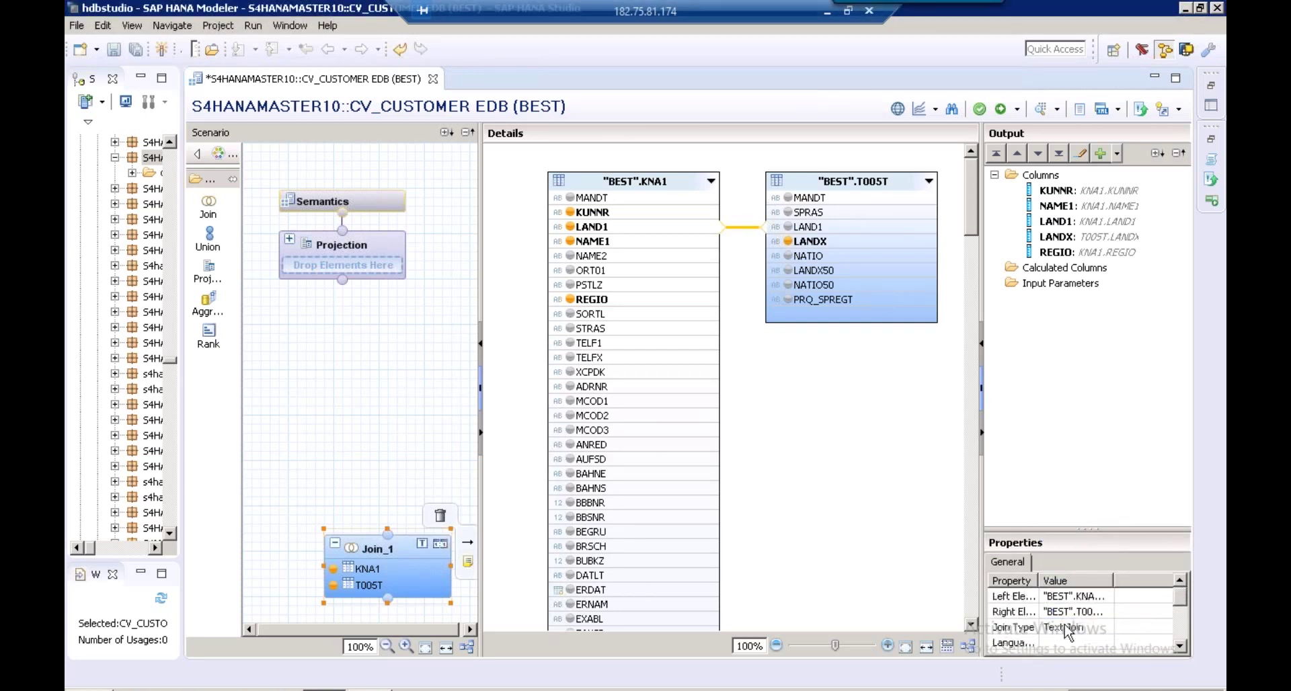
click(1069, 642)
click(1106, 643)
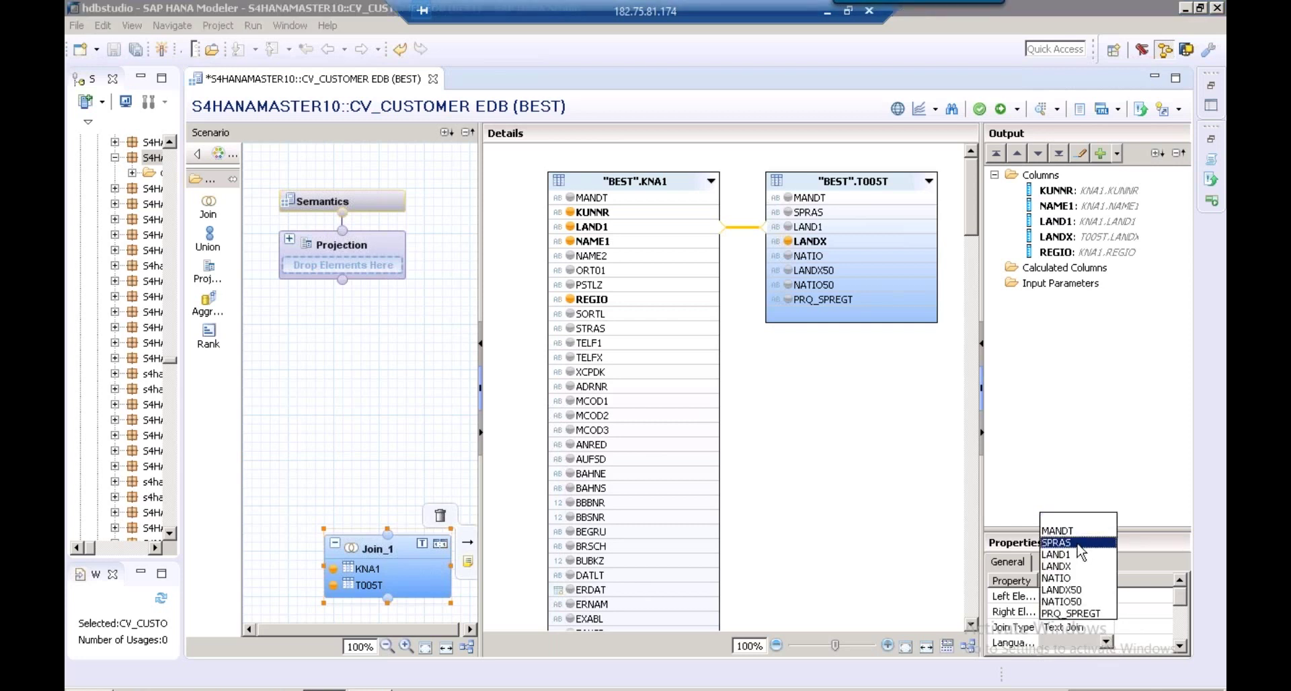
click(1076, 543)
click(1077, 633)
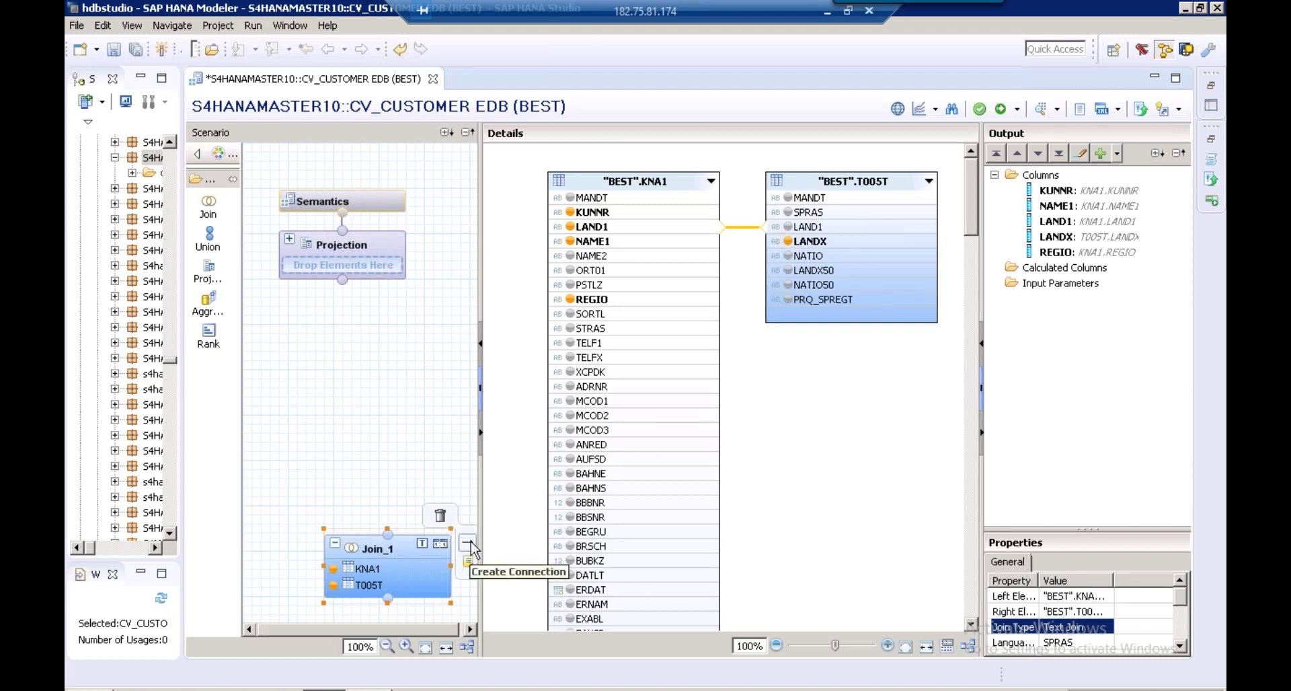
Attempt a data preview of Join_1 and decline it because the view is inactive
click(386, 555)
right_click(386, 557)
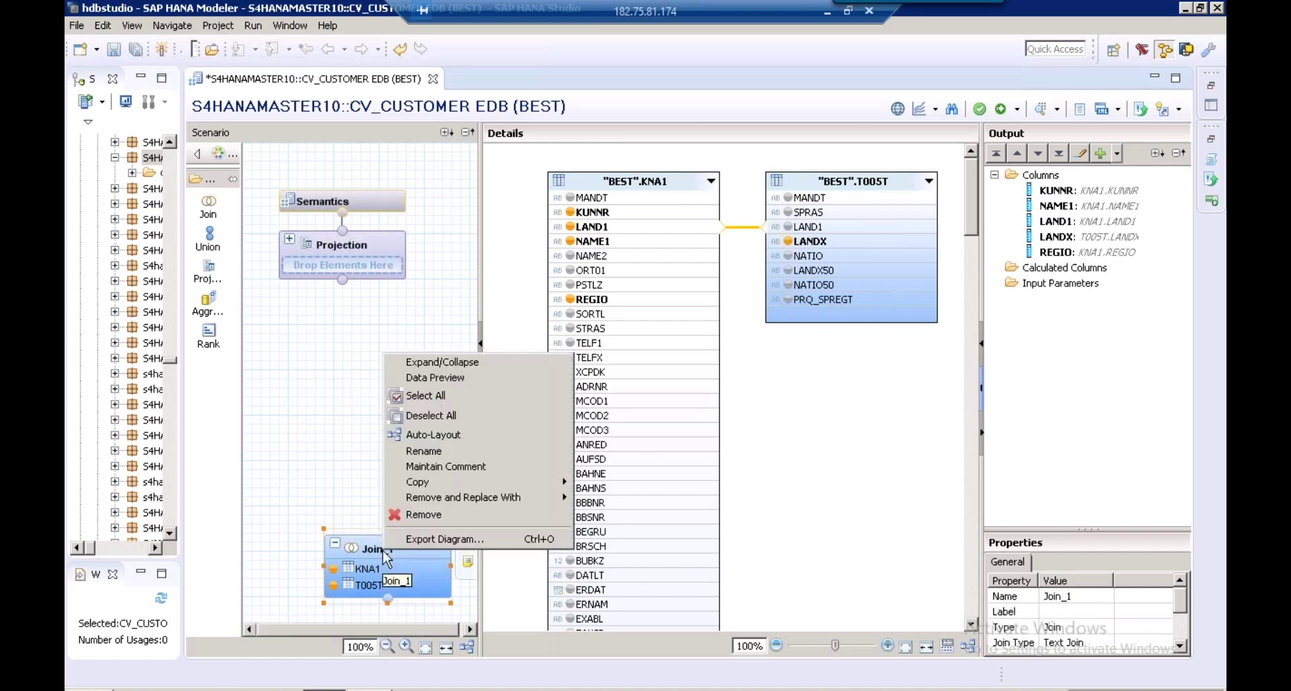
click(466, 380)
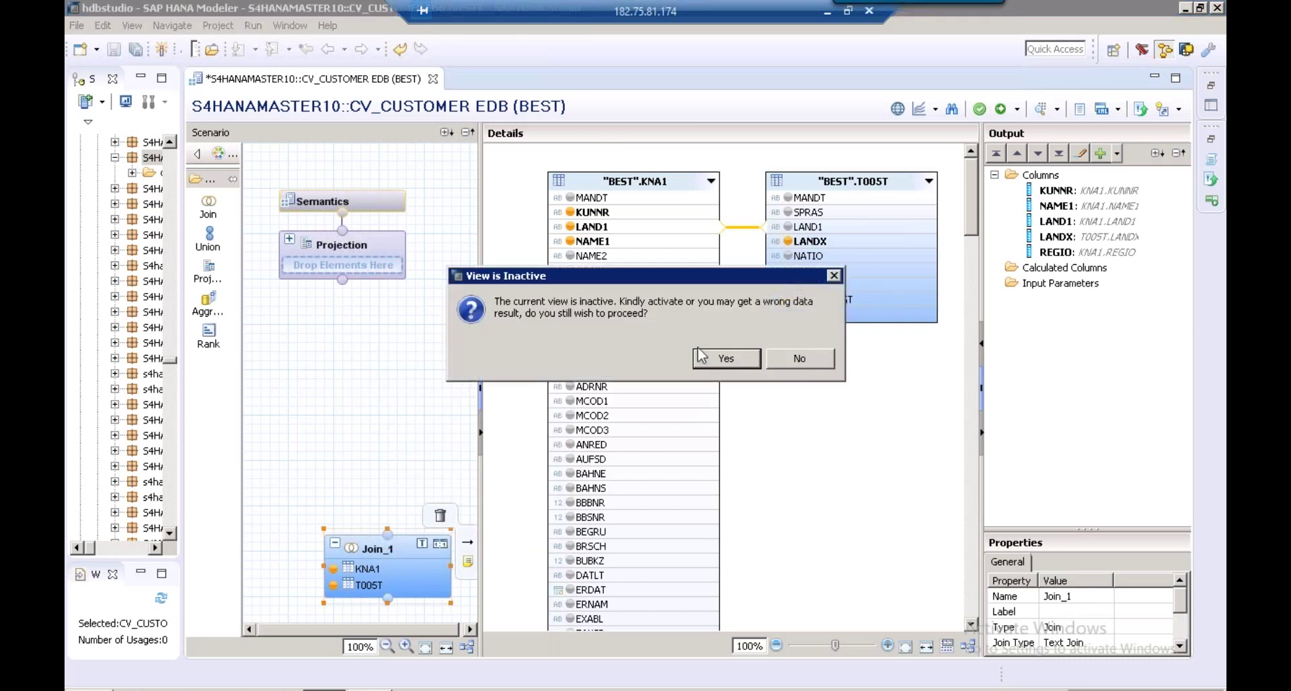
click(794, 359)
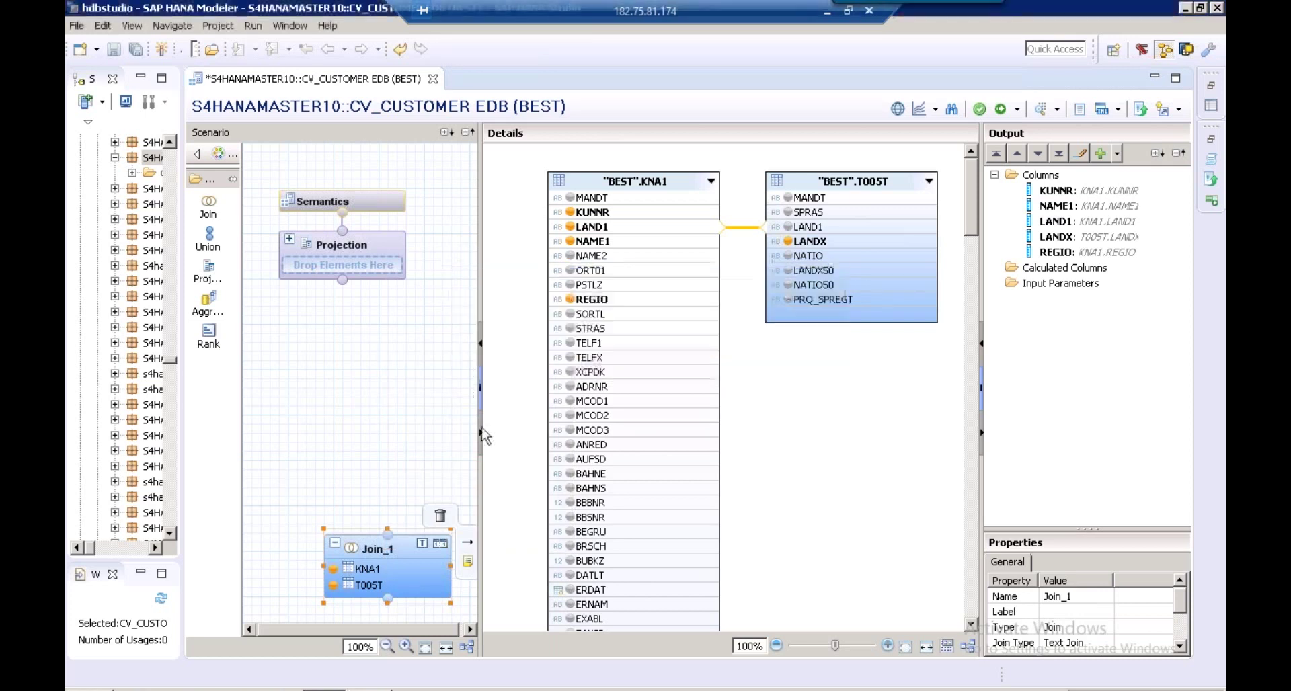
Rename the Join_1 node to CUSTOMER_COUNTRY_DETAILS
right_click(388, 555)
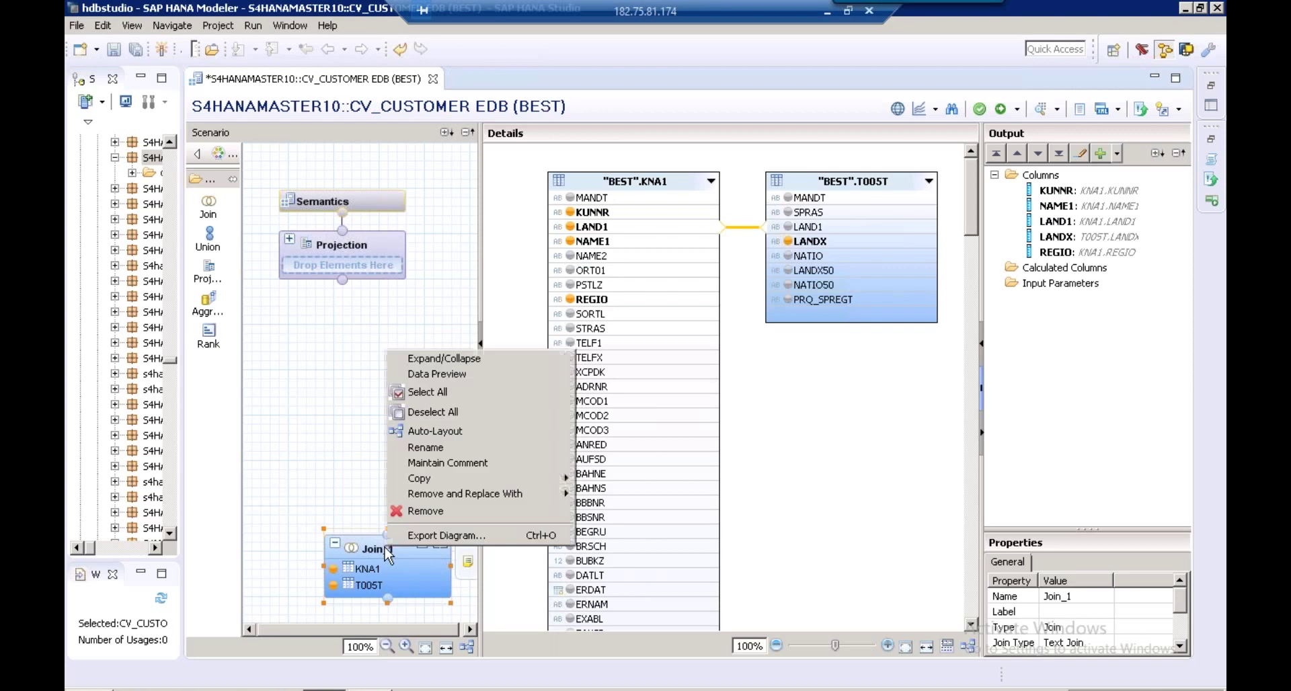
click(438, 449)
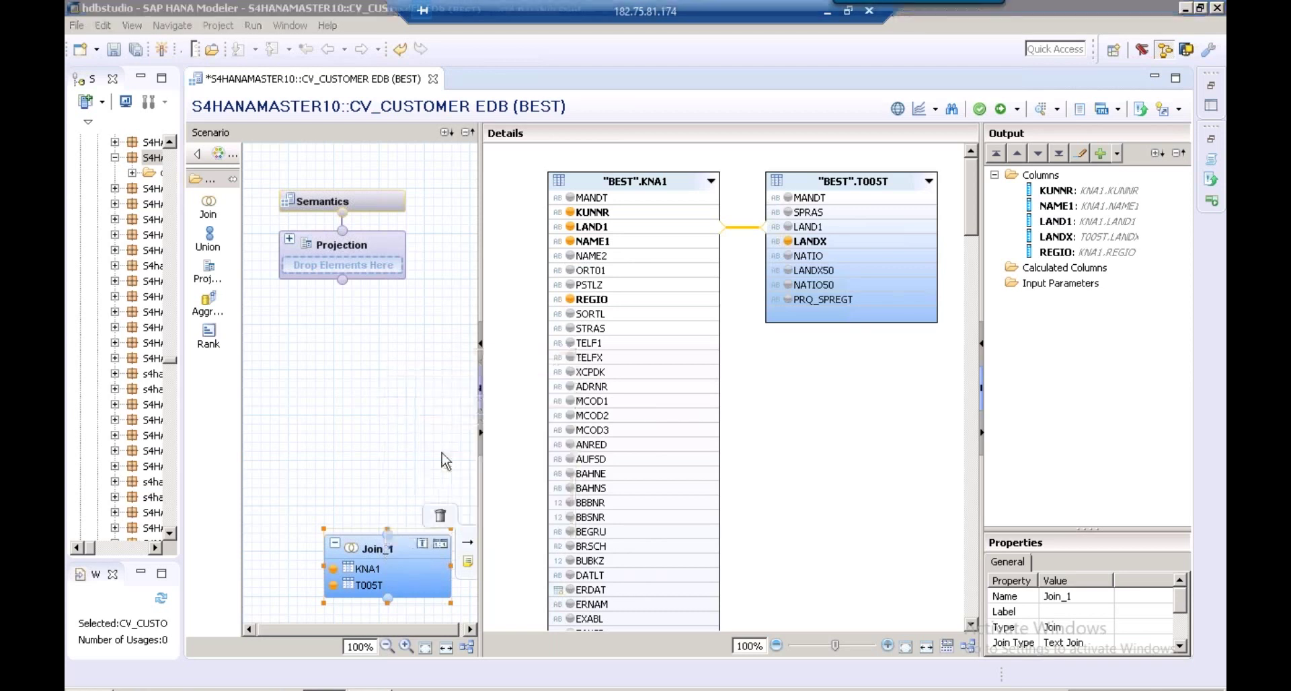
drag(539, 303, 408, 291)
key(BackSpace)
text(CUSTOMER)
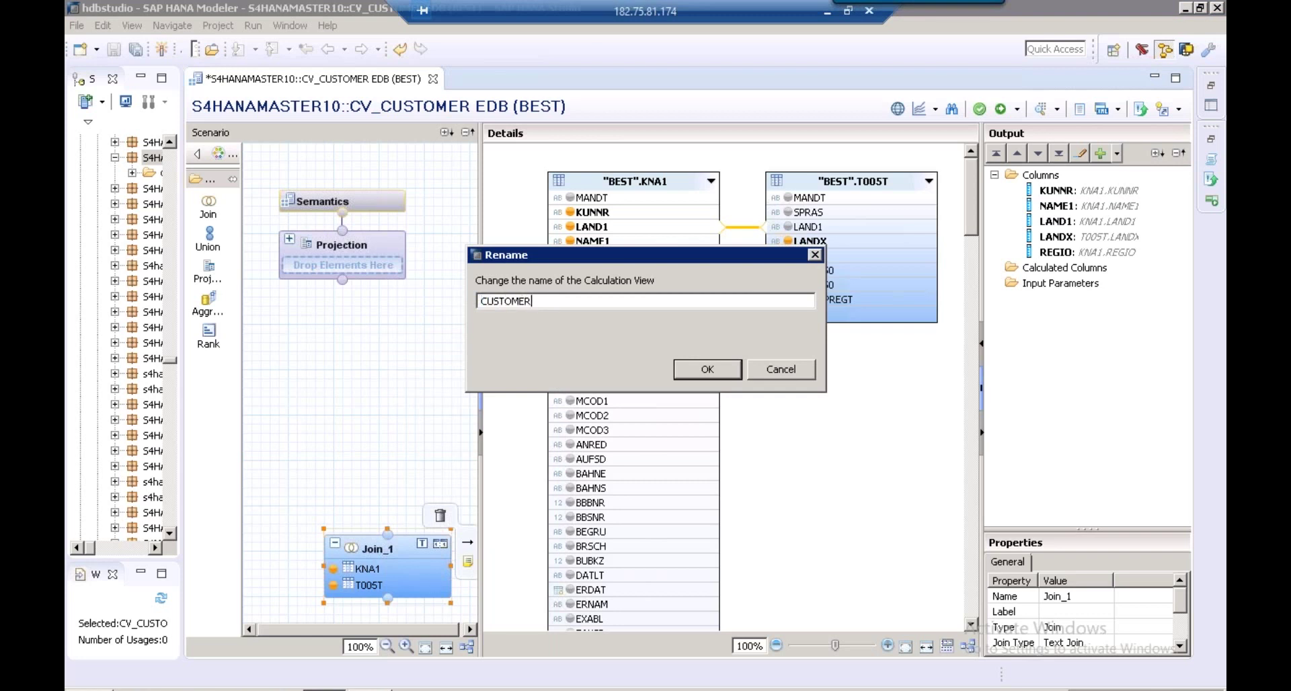
text(_COUNTRY_DETAILS)
click(708, 370)
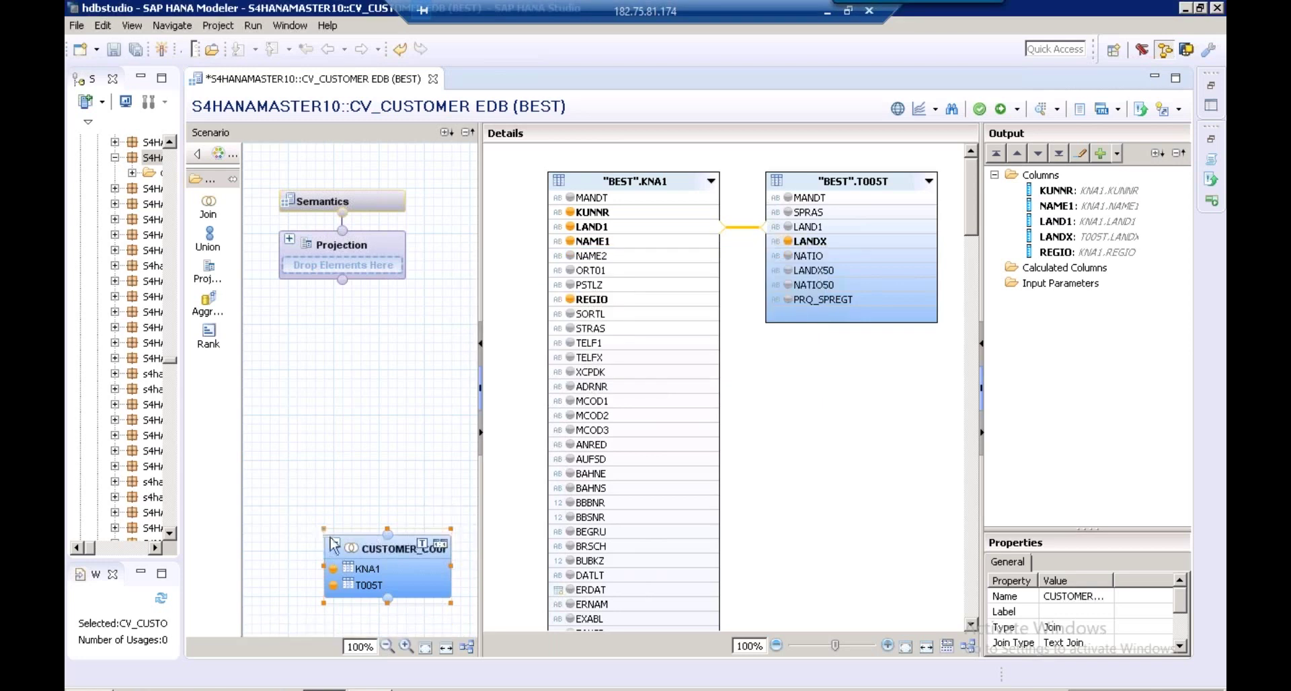
Widen the scenario pane and shift the renamed join node slightly right
drag(323, 565, 244, 565)
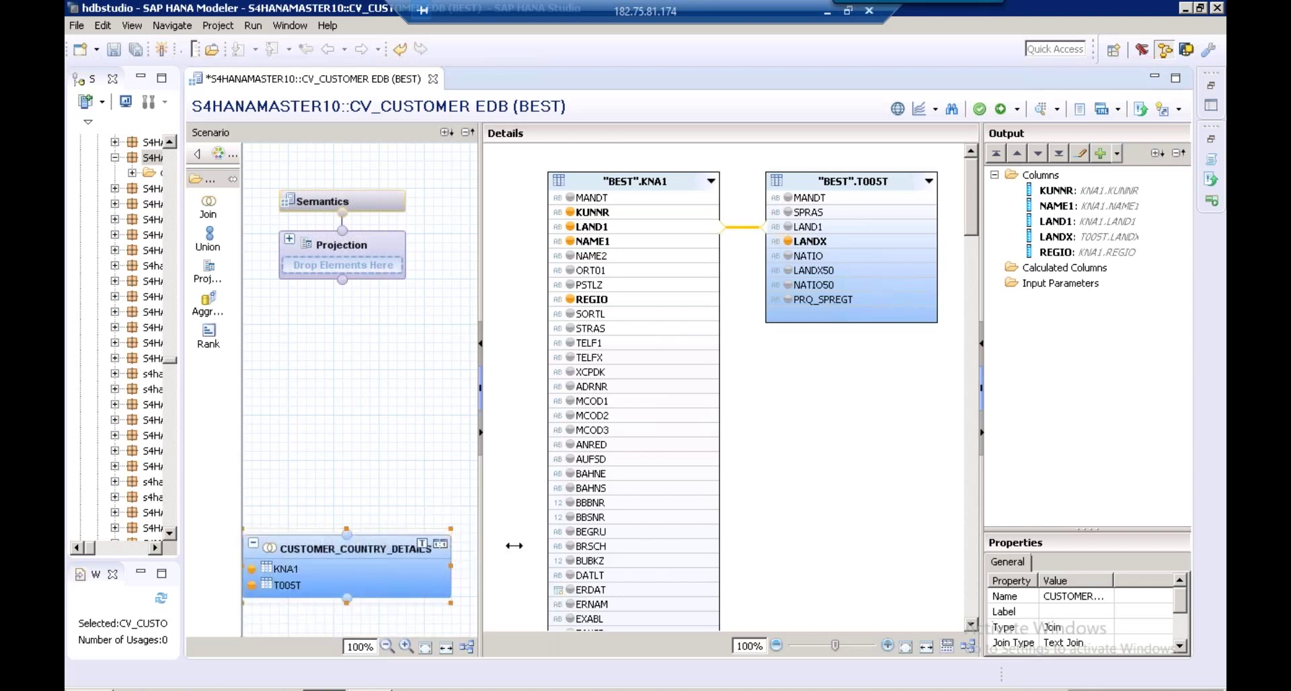
drag(514, 545, 545, 545)
drag(376, 543, 393, 546)
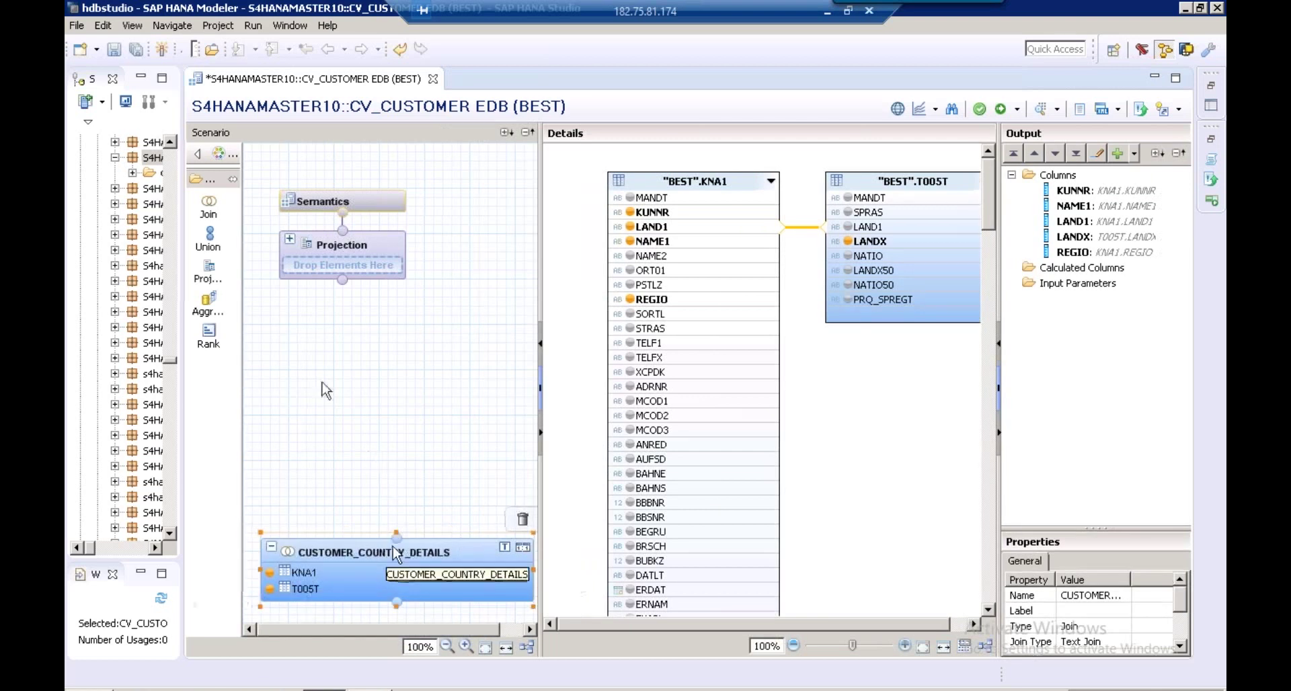
Add a new Join_1 node fed by the CUSTOMER_COUNTRY_DETAILS join's output
drag(212, 210, 326, 409)
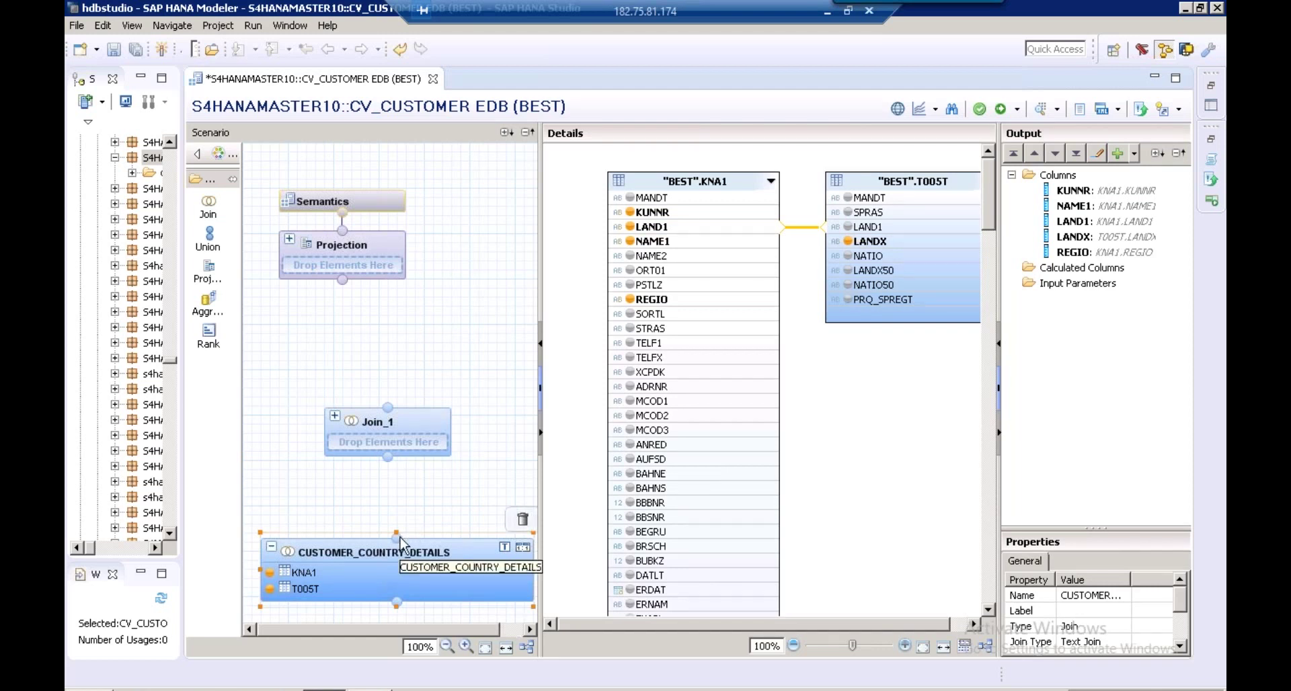
drag(401, 540, 388, 461)
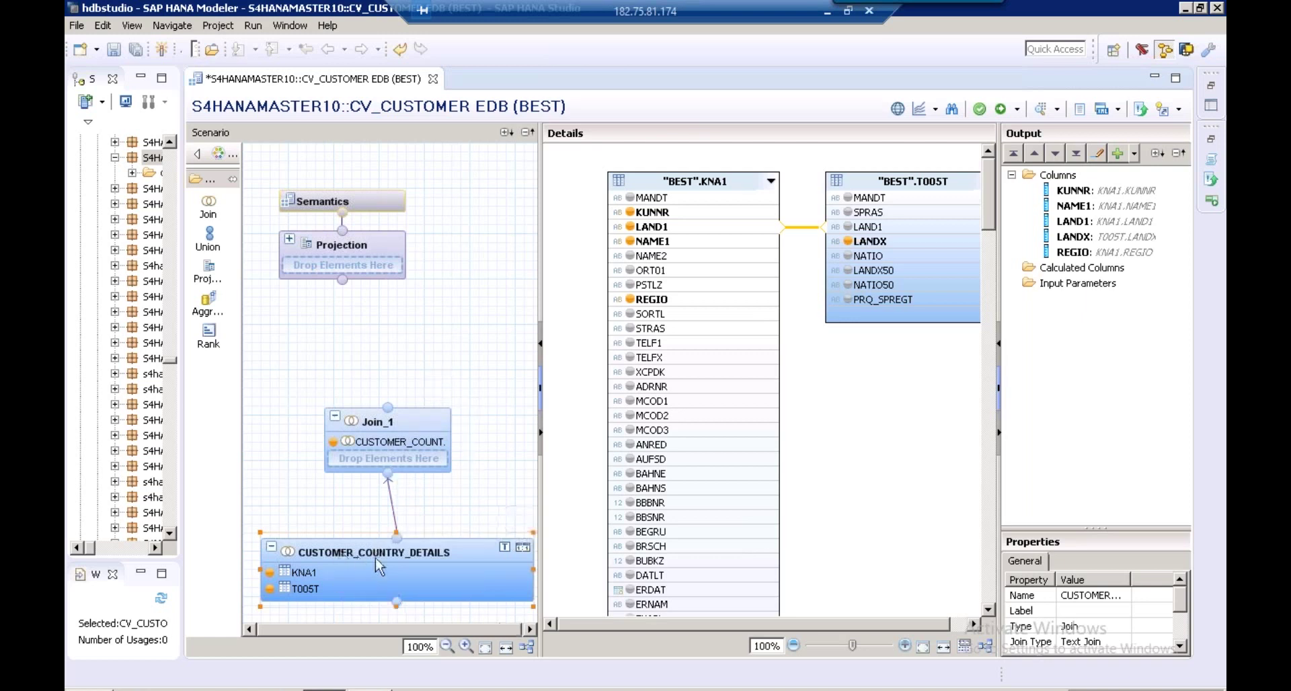
mouse_move(387, 466)
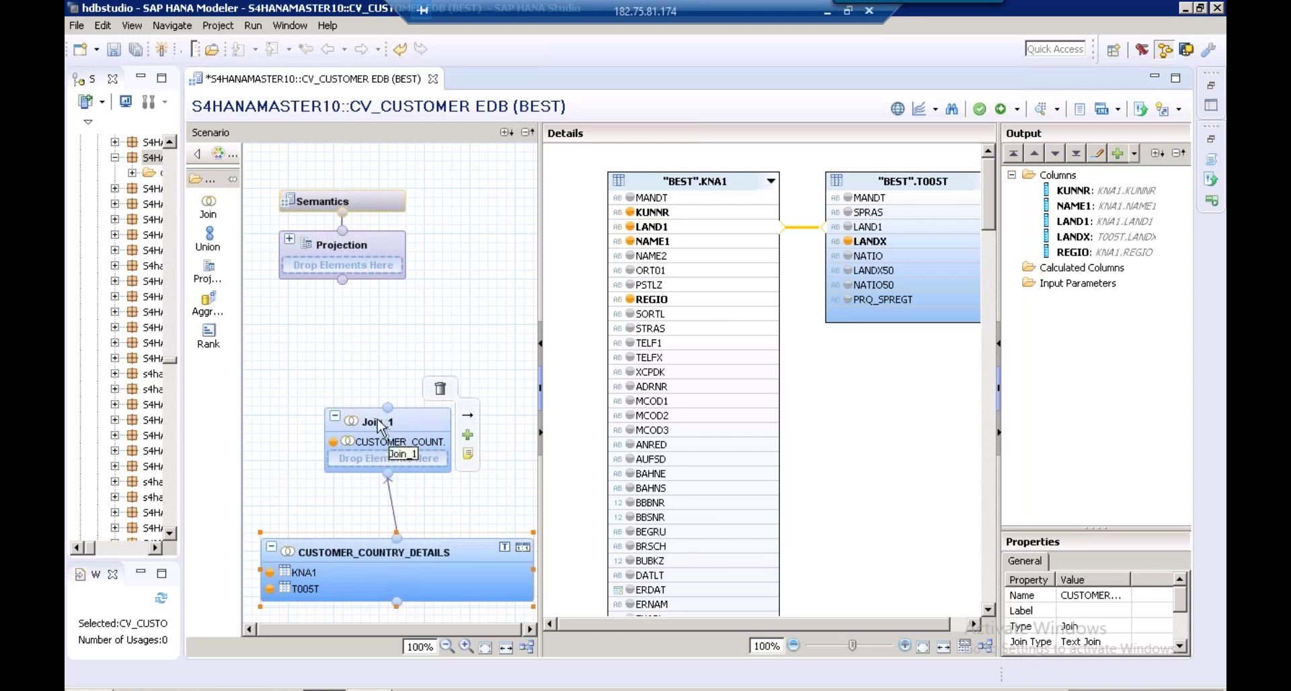
click(380, 425)
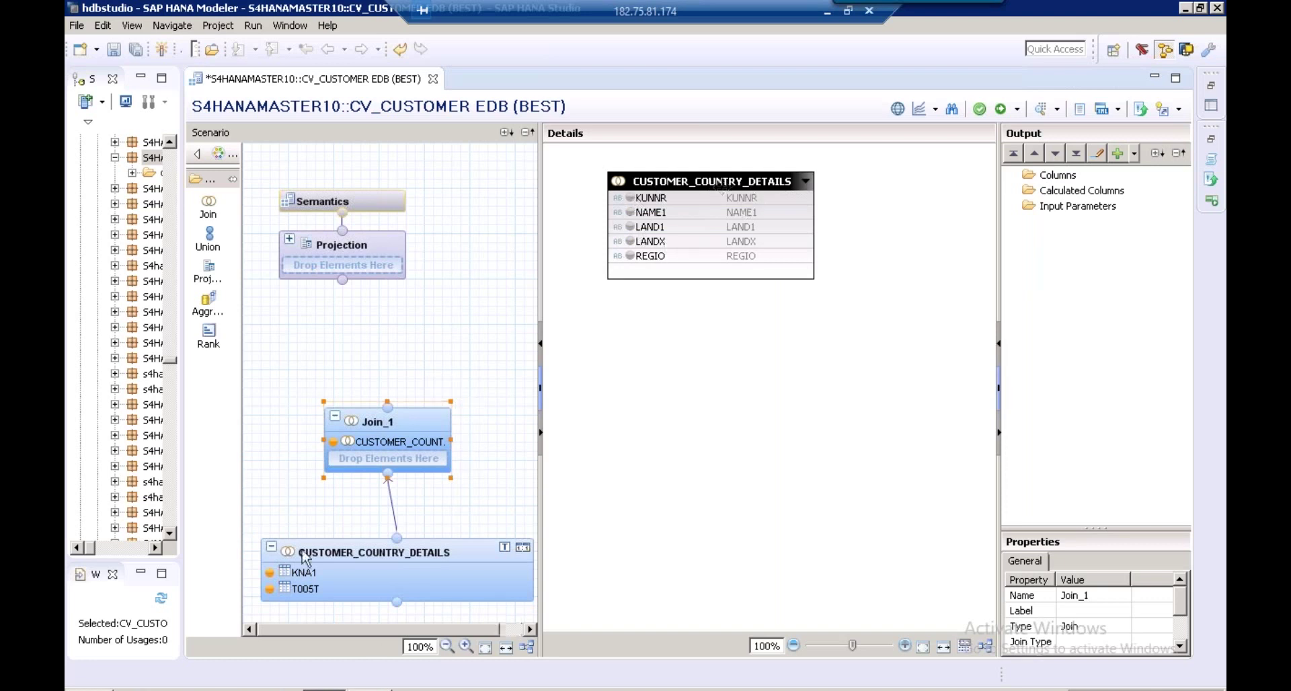
Add KUNNR, NAME1, LAND1, LANDX and REGIO from CUSTOMER_COUNTRY_DETAILS to Join_1's output
click(349, 562)
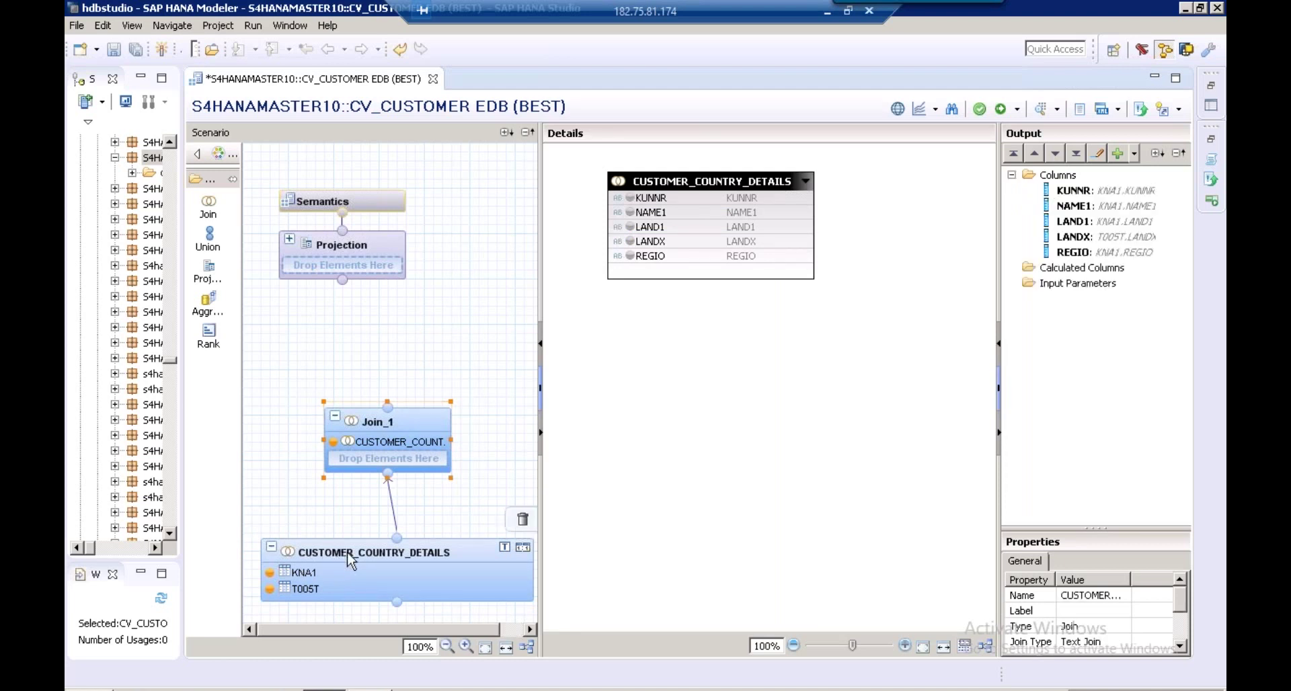
click(350, 562)
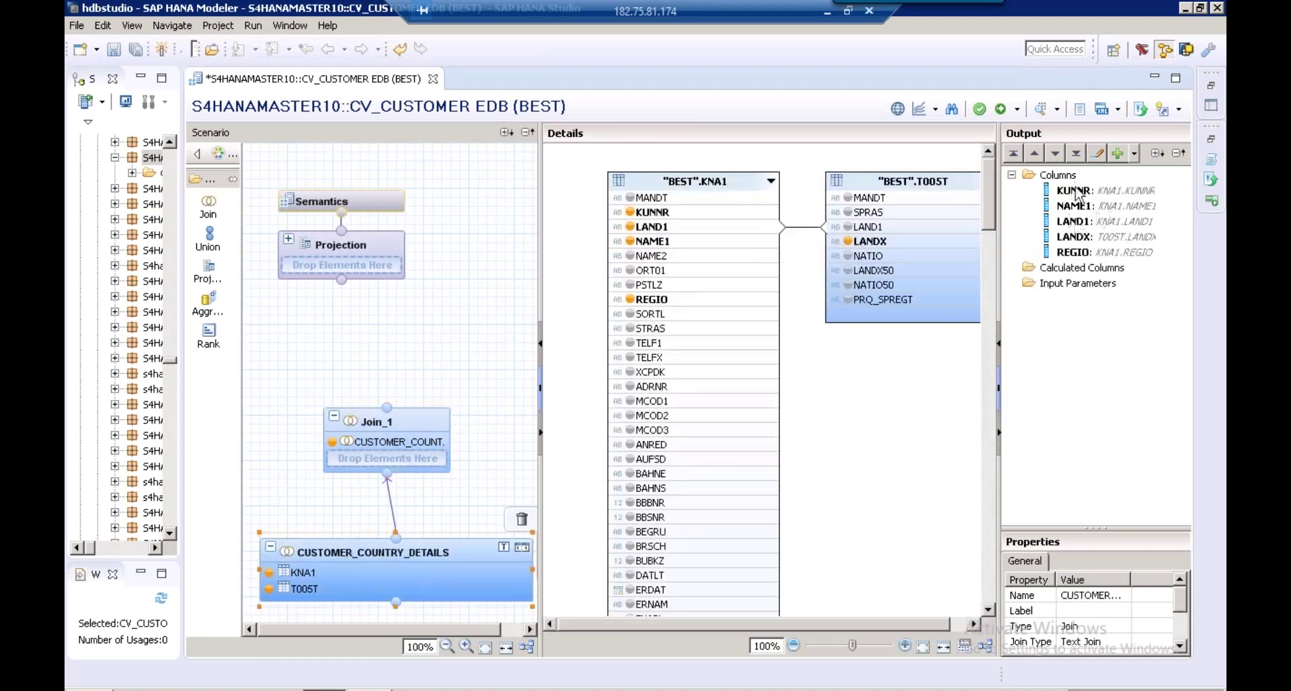
click(385, 428)
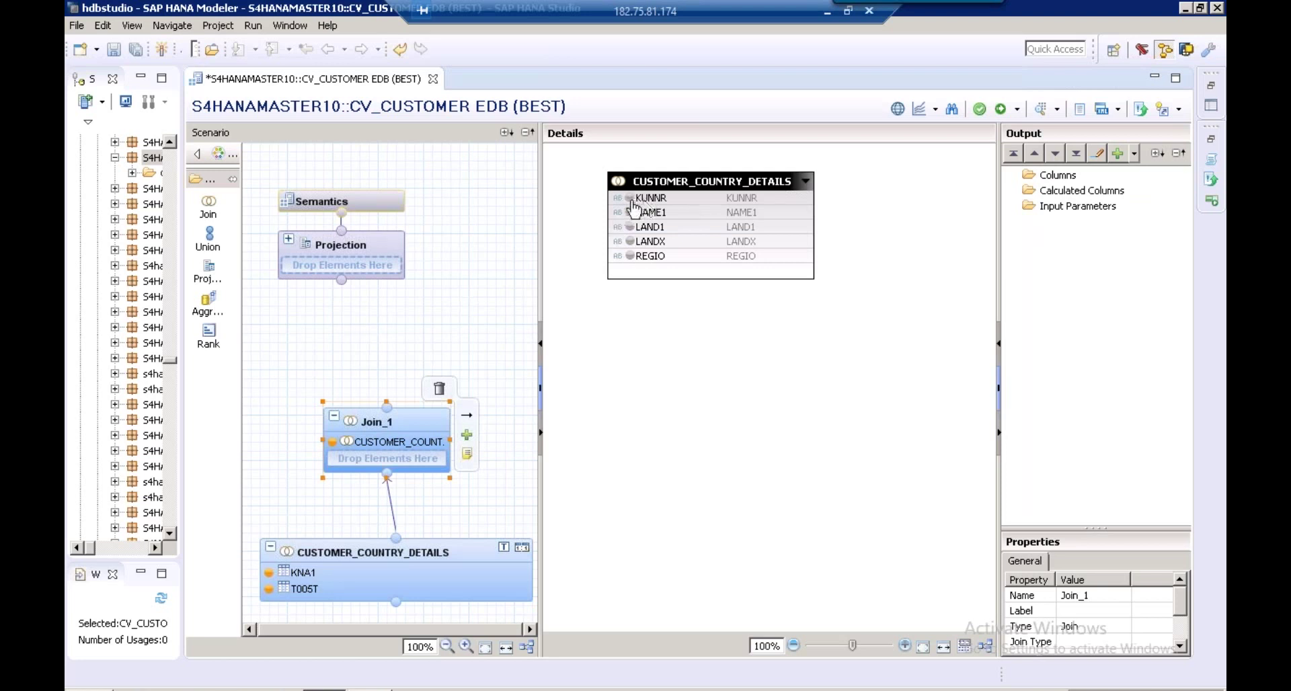
click(630, 199)
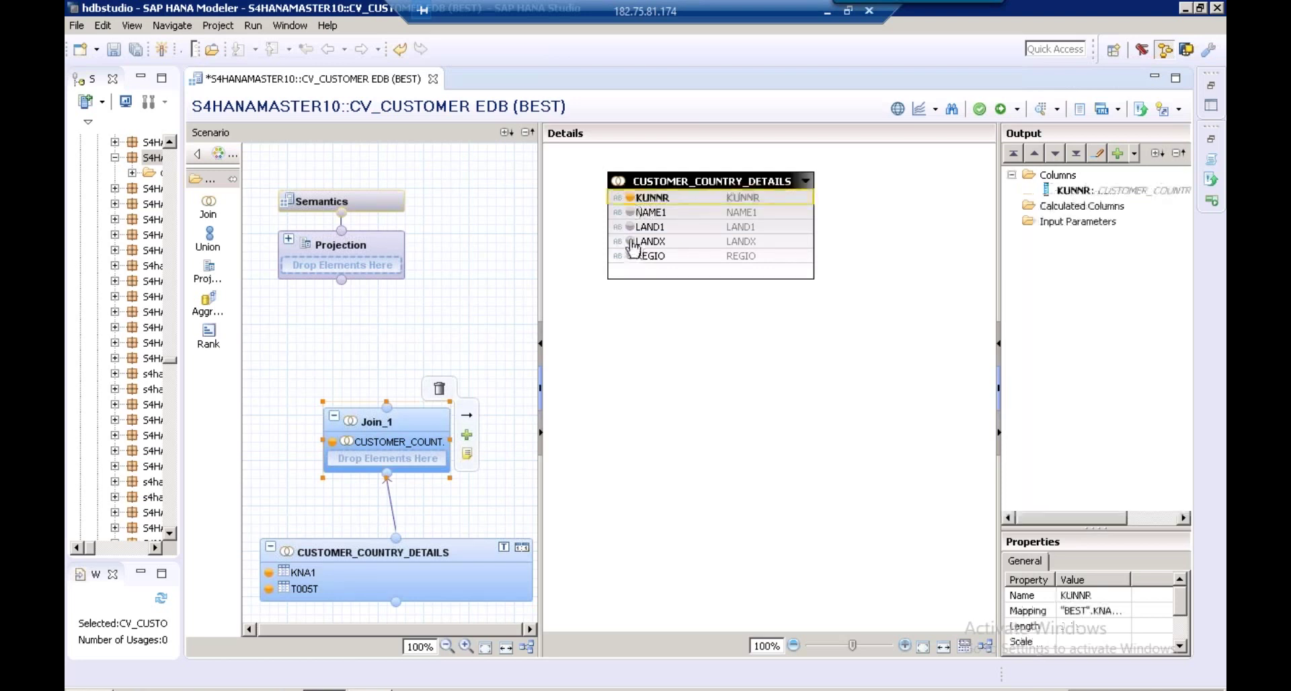
click(630, 212)
click(631, 227)
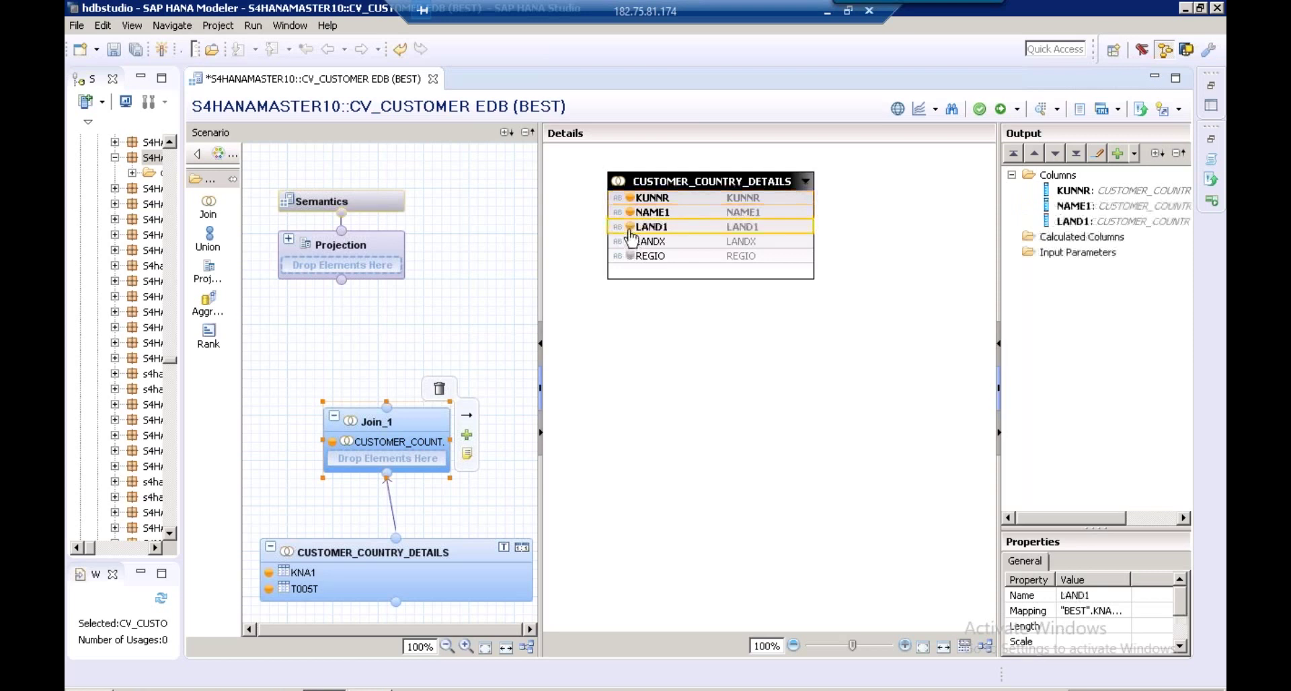
click(630, 242)
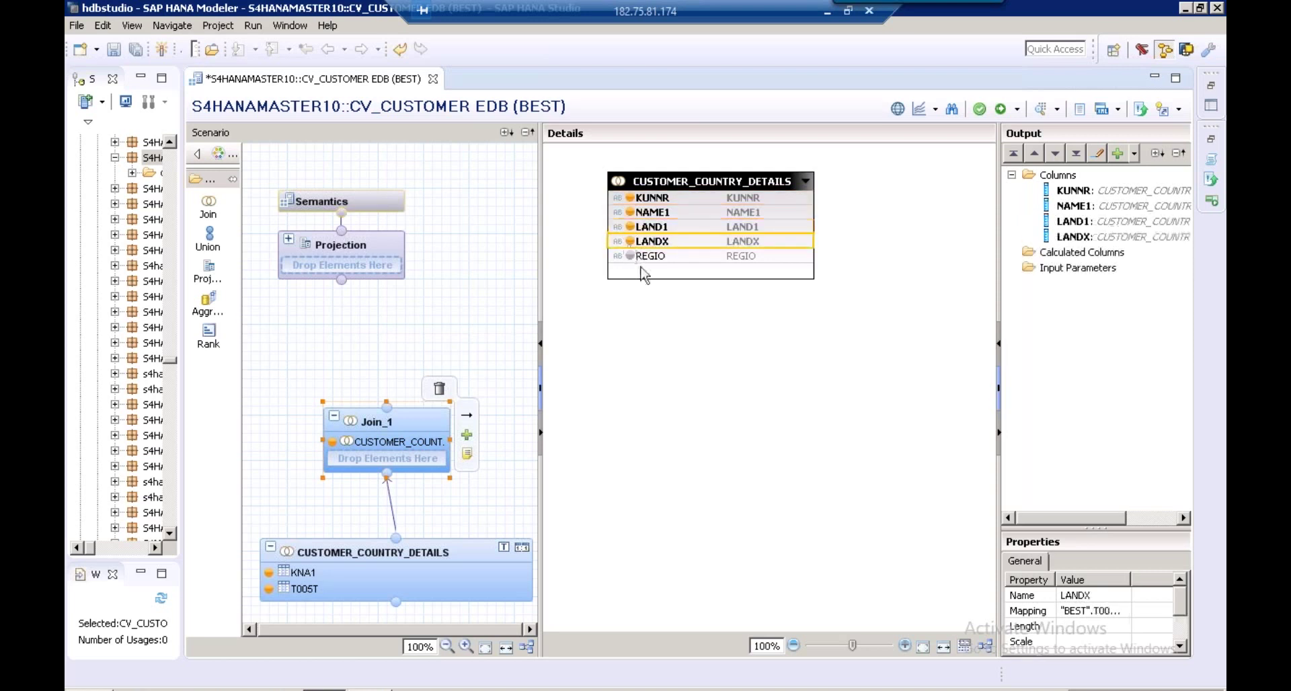
click(635, 257)
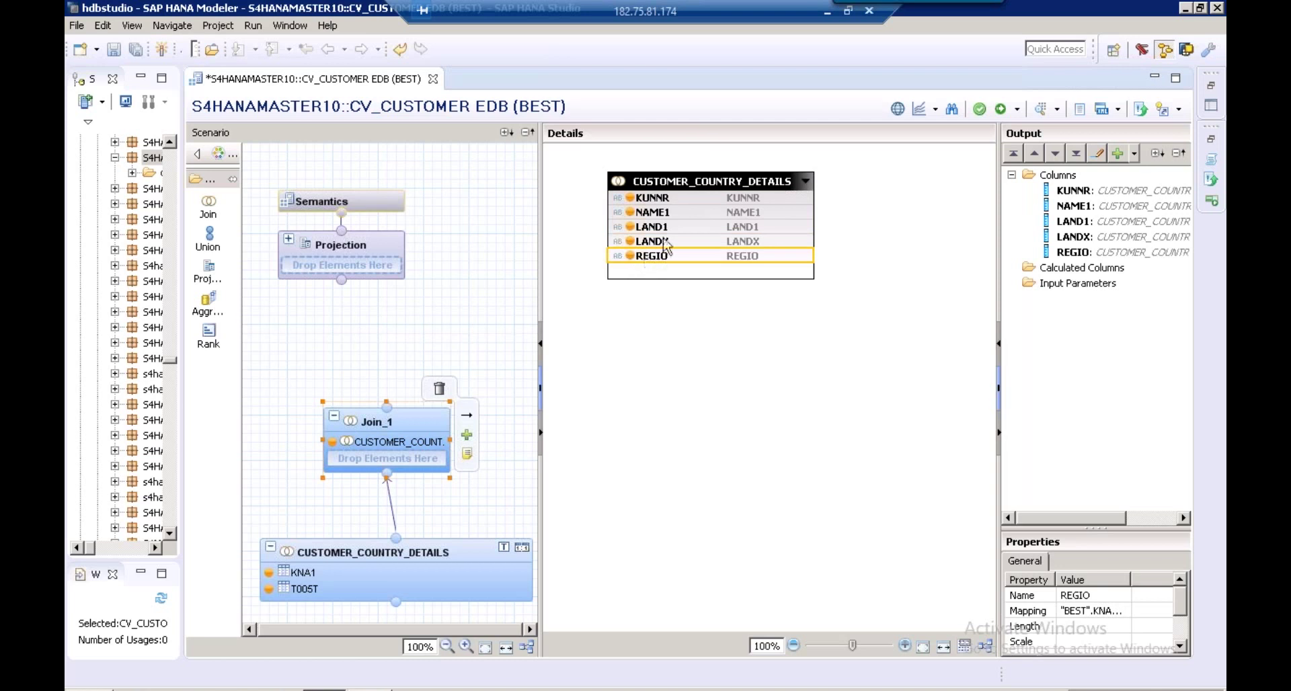
click(467, 436)
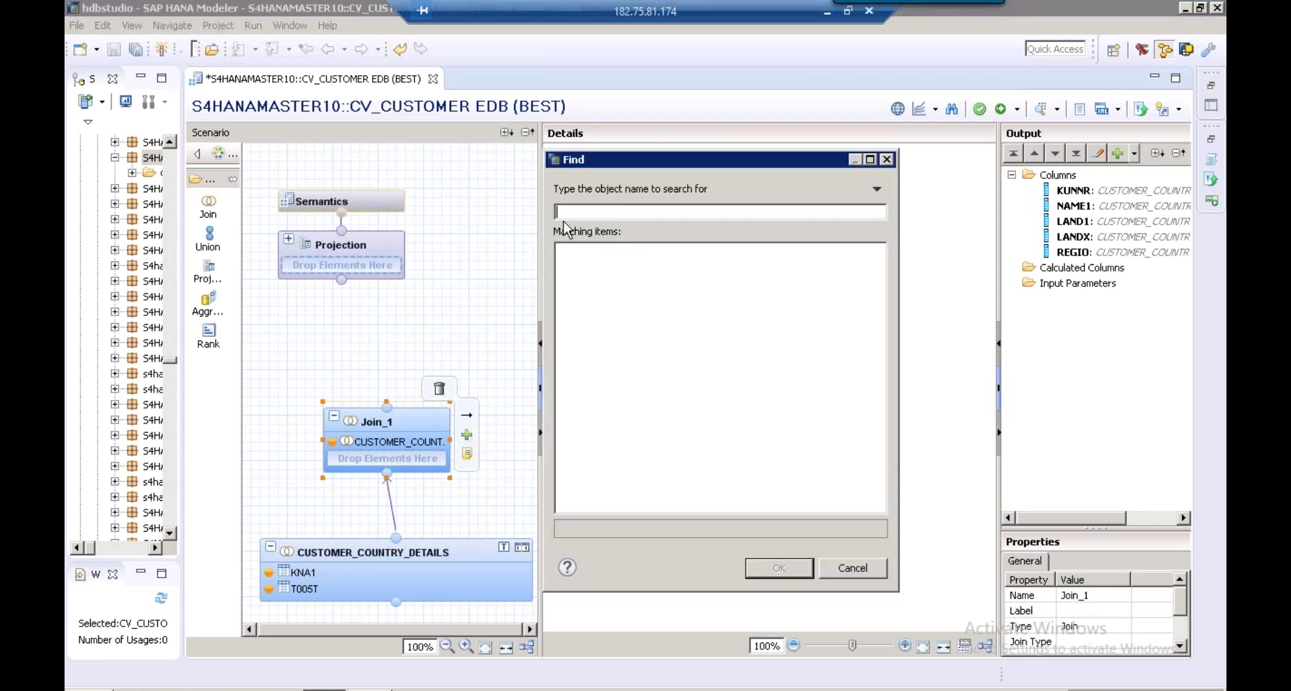
Search T005U and add the BEST schema's T005U table to Join_1
text(T005U)
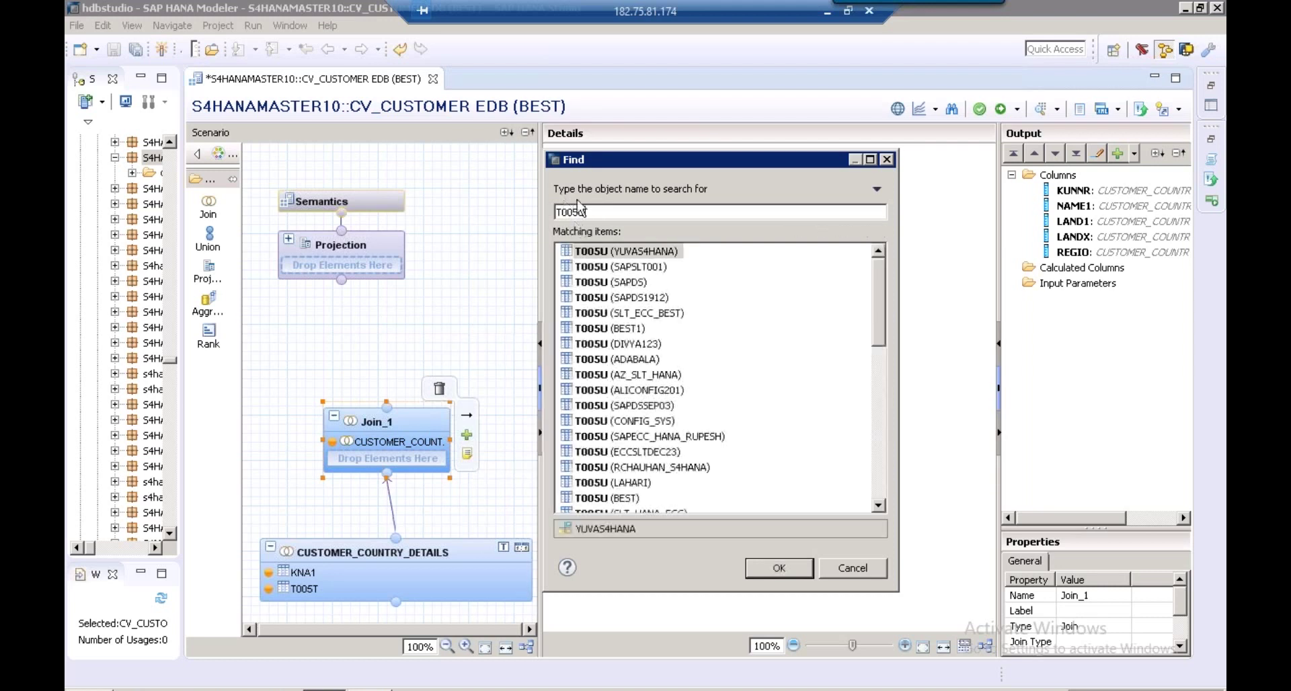
click(626, 500)
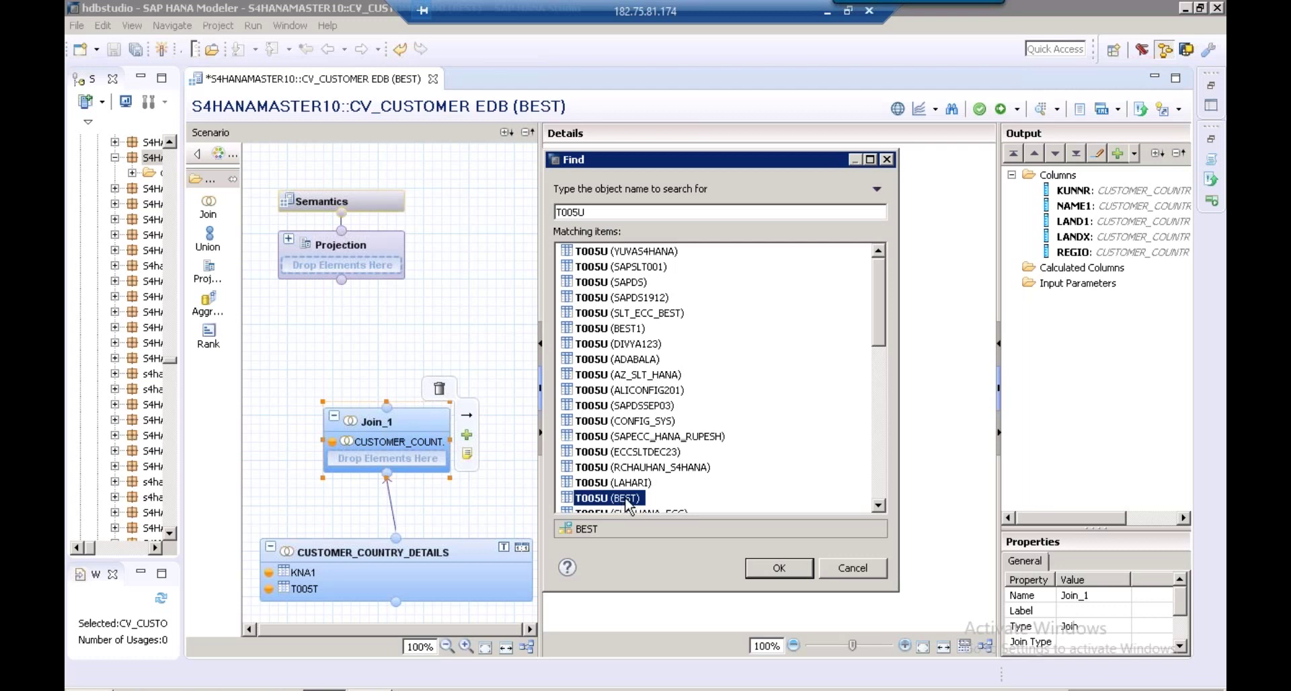
click(778, 569)
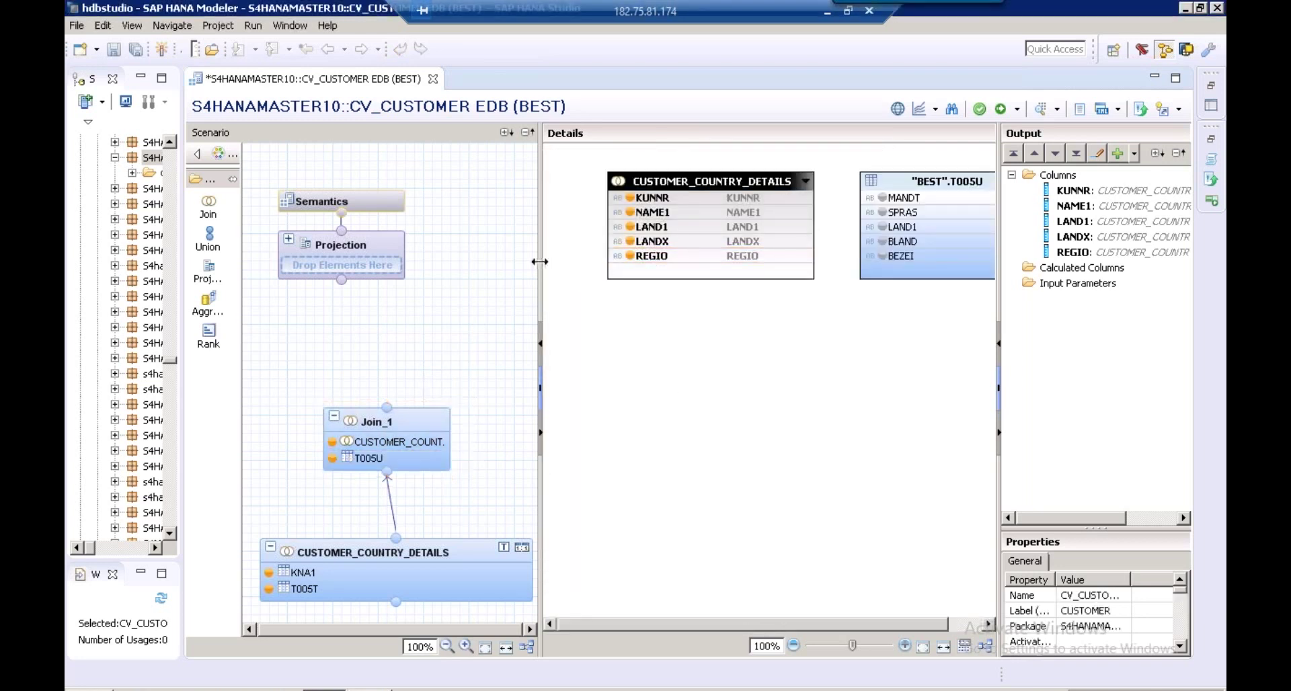
Widen the Details area and link CUSTOMER_COUNTRY_DETAILS' REGIO to T005U's BLAND column
drag(541, 261, 469, 260)
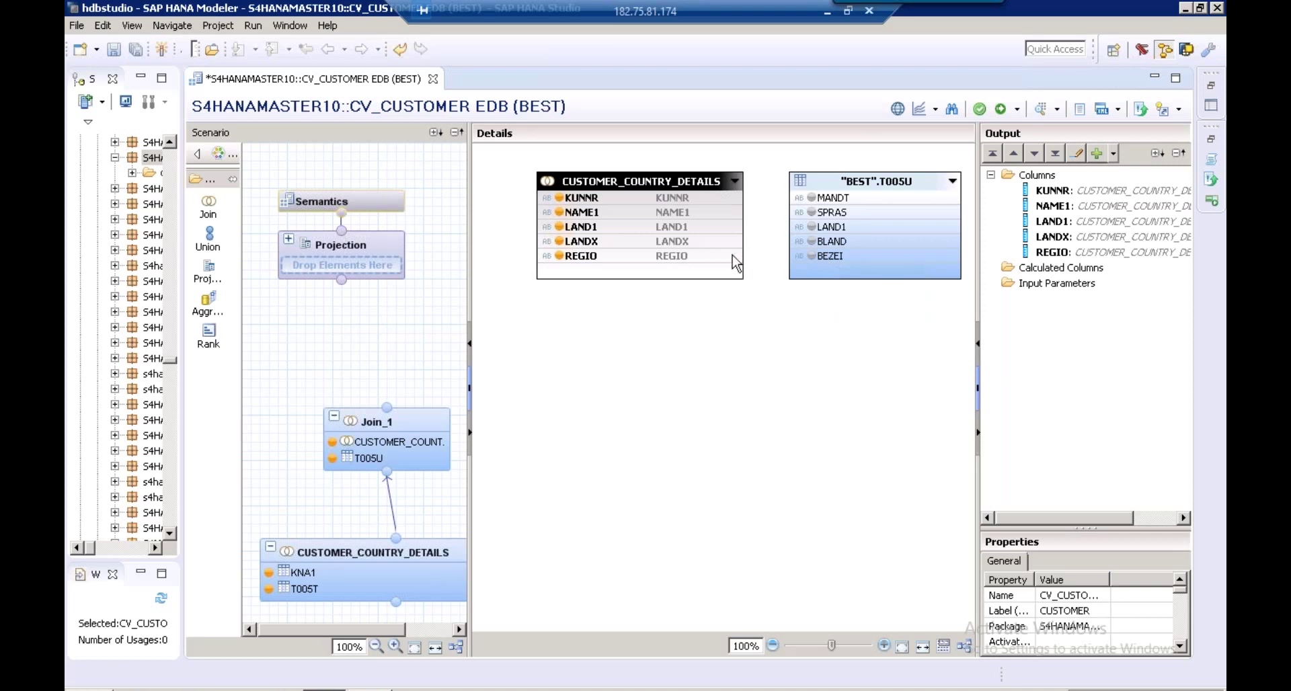
drag(737, 259, 817, 242)
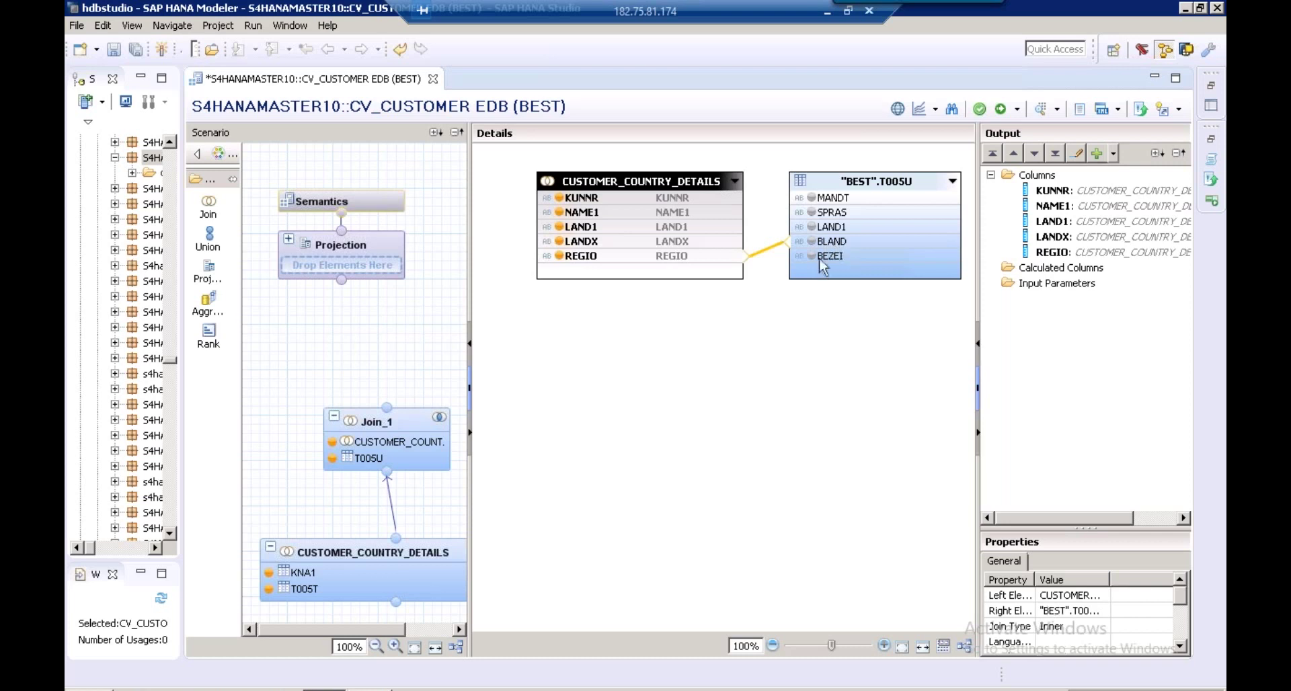
Make Join_1 a Text Join with SPRAS as the language column
mouse_move(835, 264)
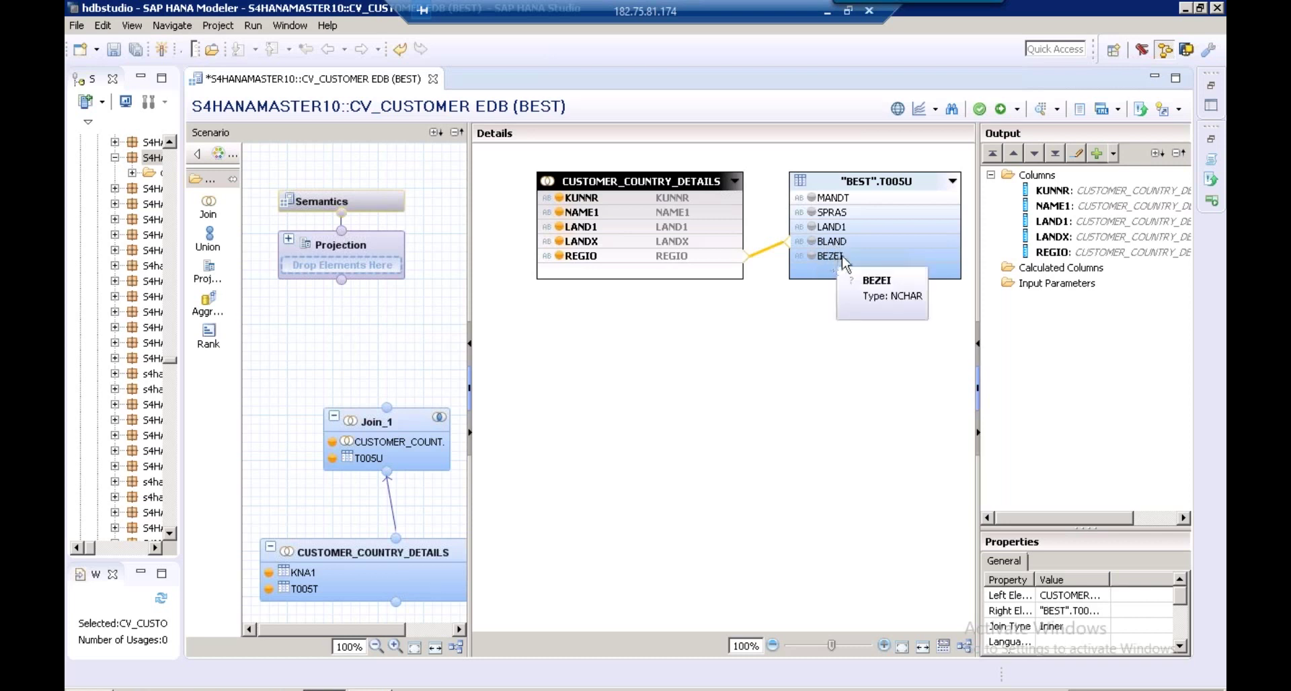
click(1059, 626)
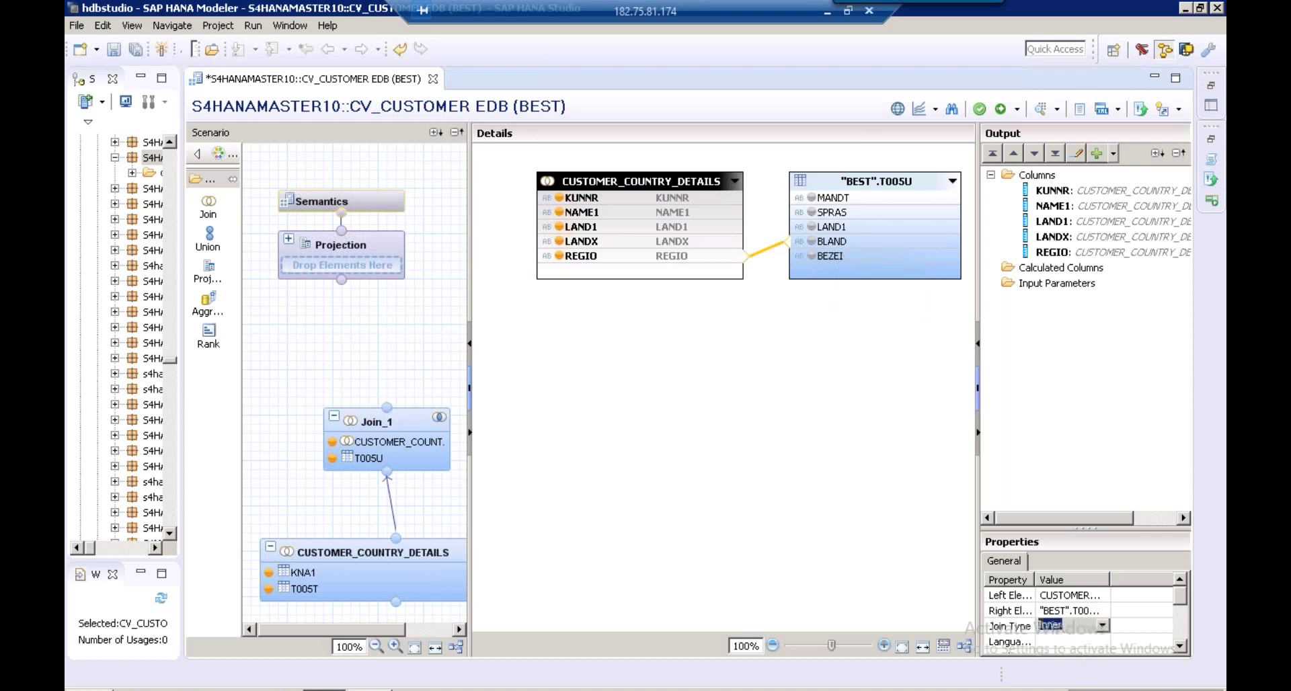
click(1103, 626)
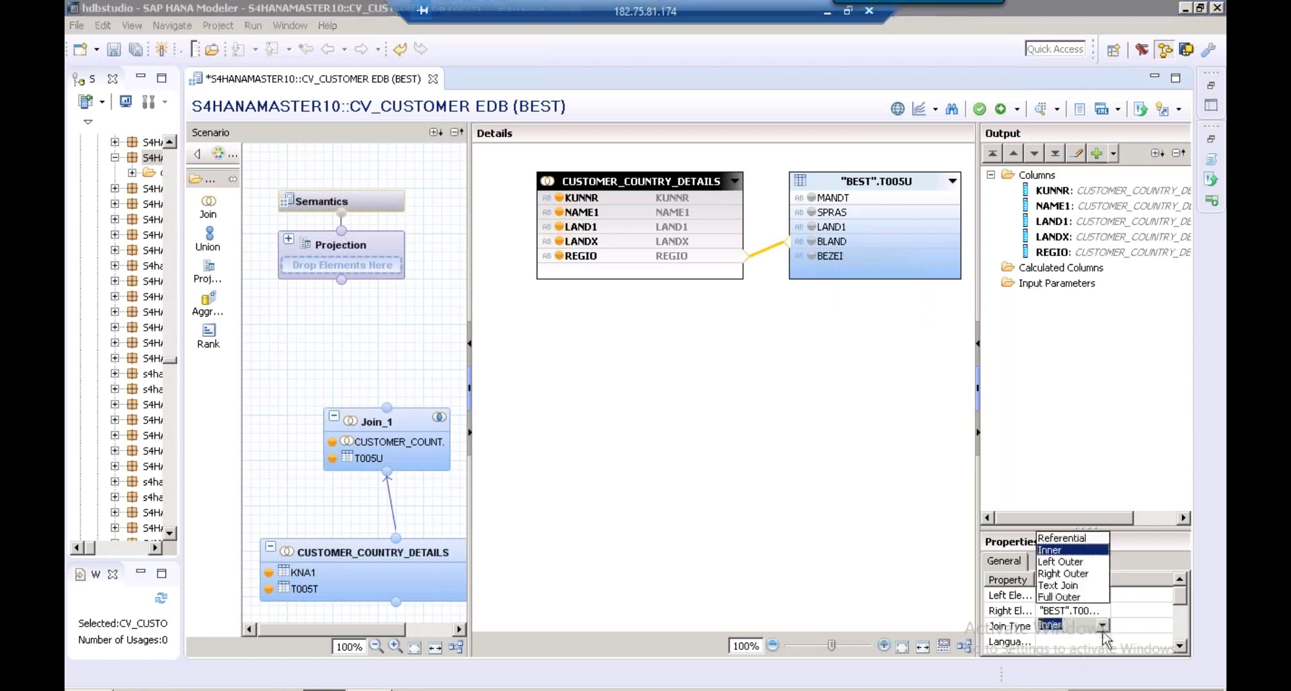
click(1086, 589)
click(1074, 644)
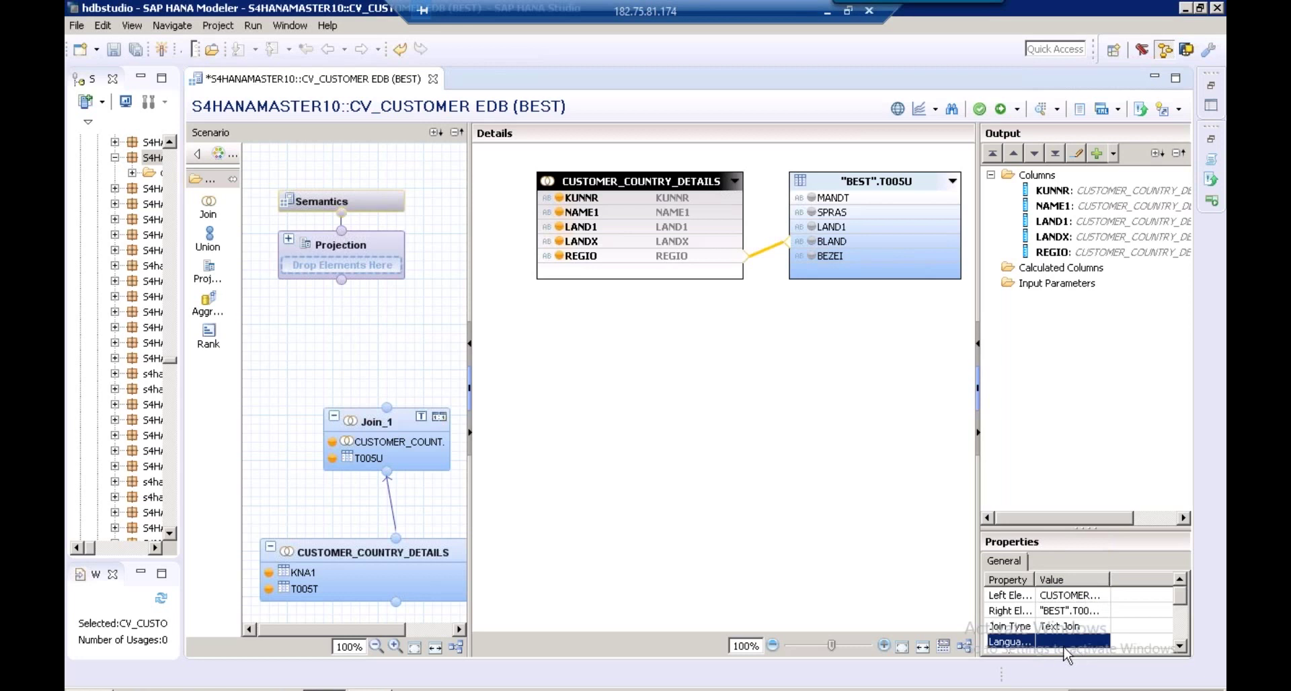
click(1103, 641)
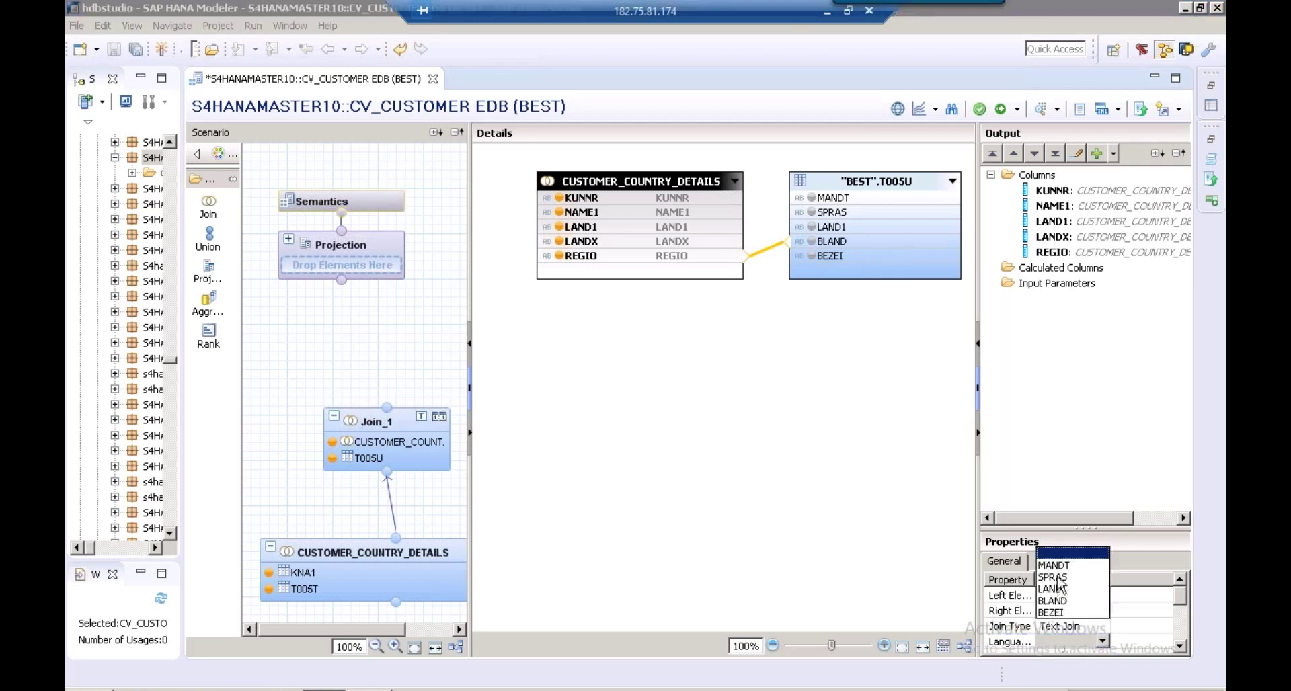
click(1060, 578)
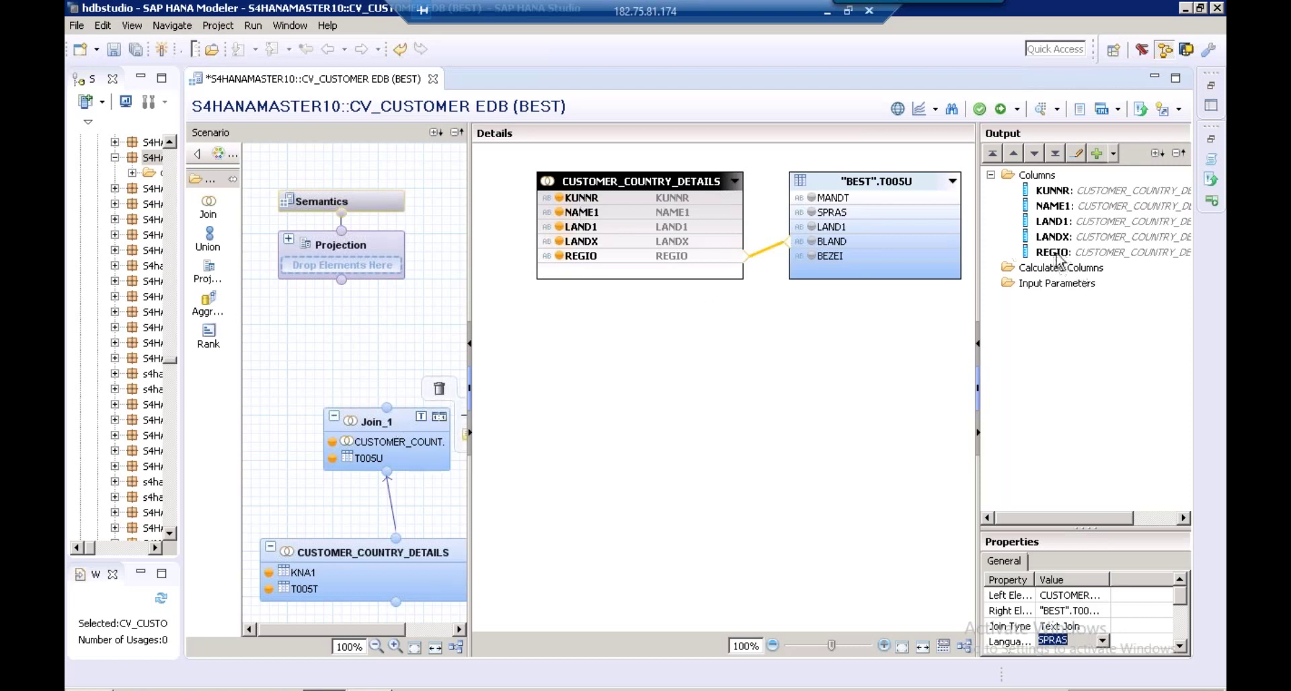
Add T005U's BEZEI to the output and review the six output columns, KUNNR through BEZEI
click(813, 258)
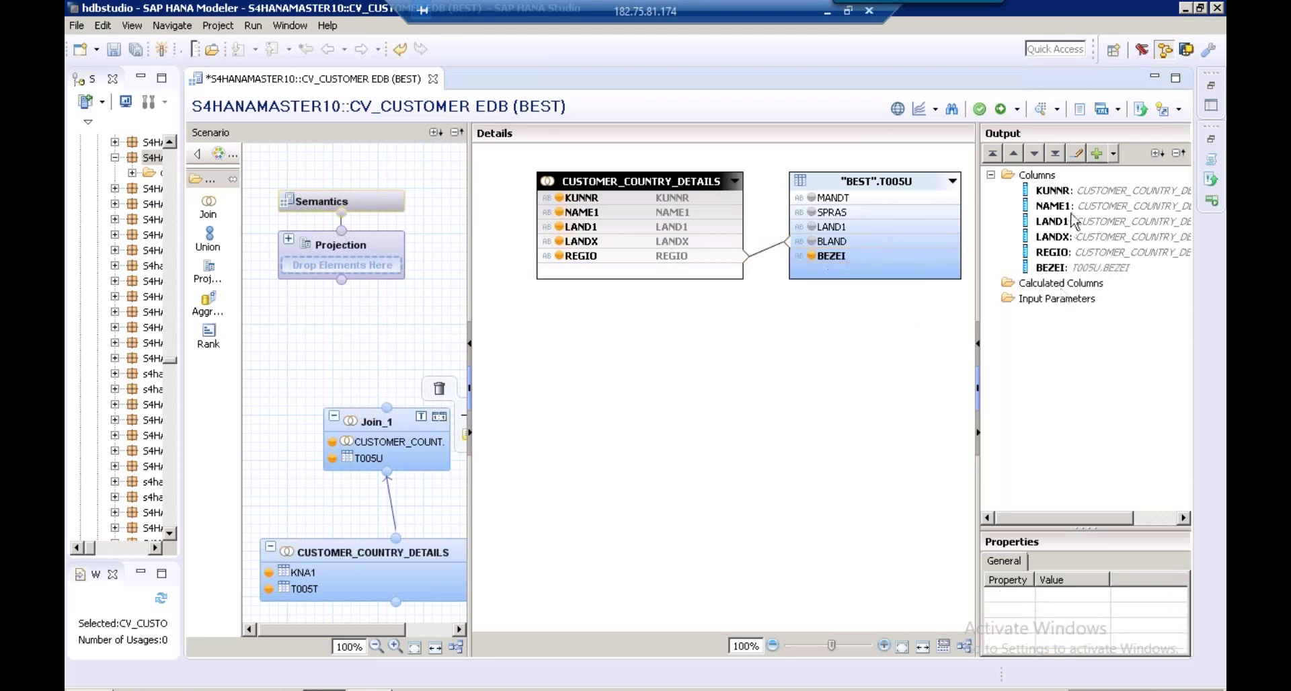
click(1061, 193)
click(1061, 205)
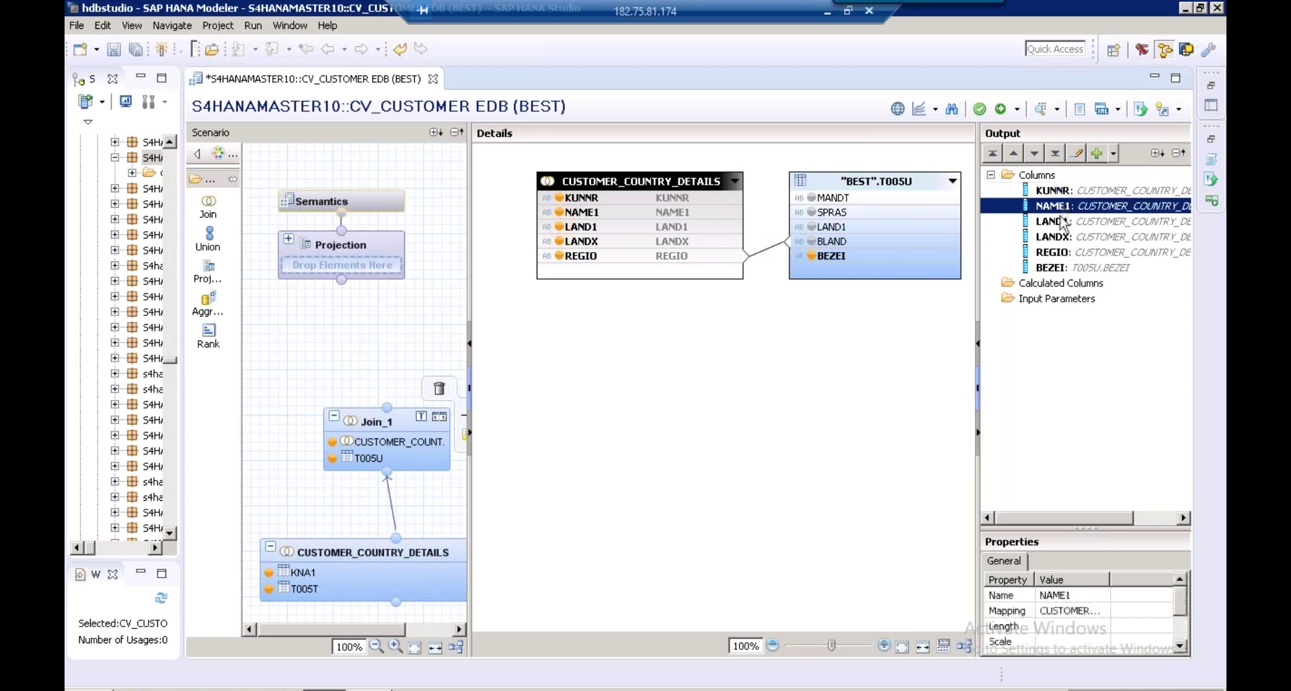
click(1060, 221)
click(1061, 237)
click(1061, 253)
click(1059, 269)
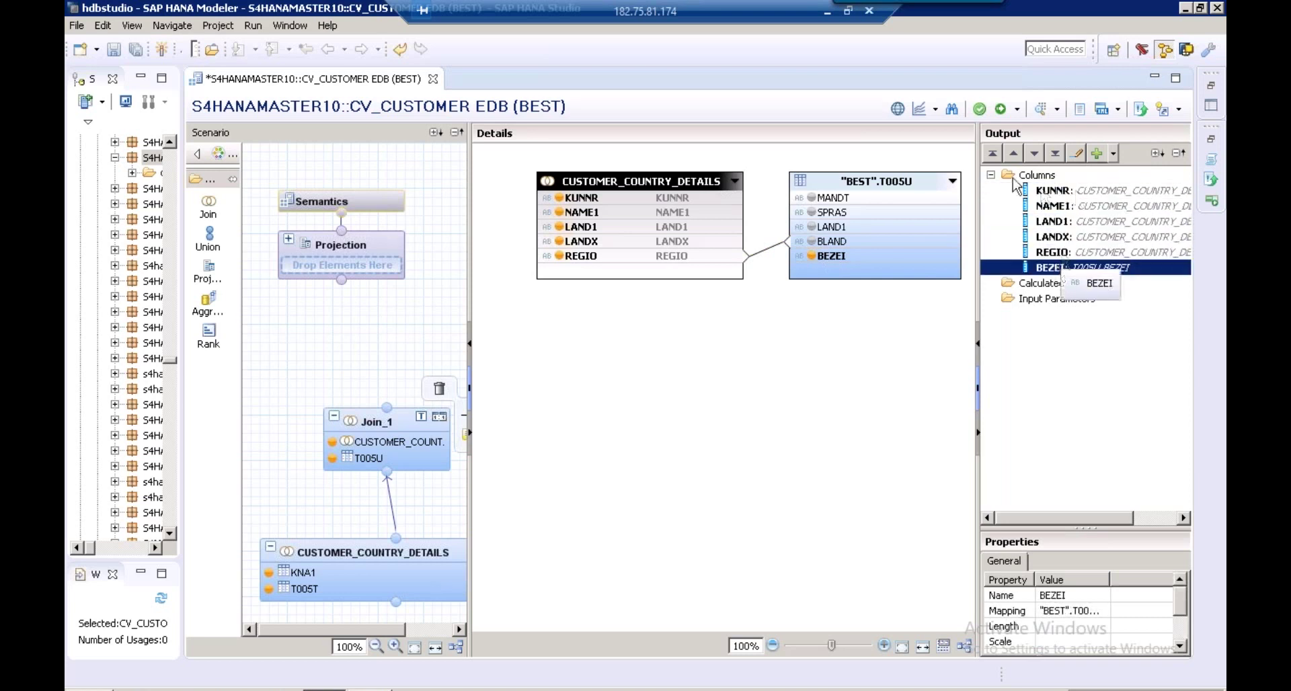
right_click(382, 426)
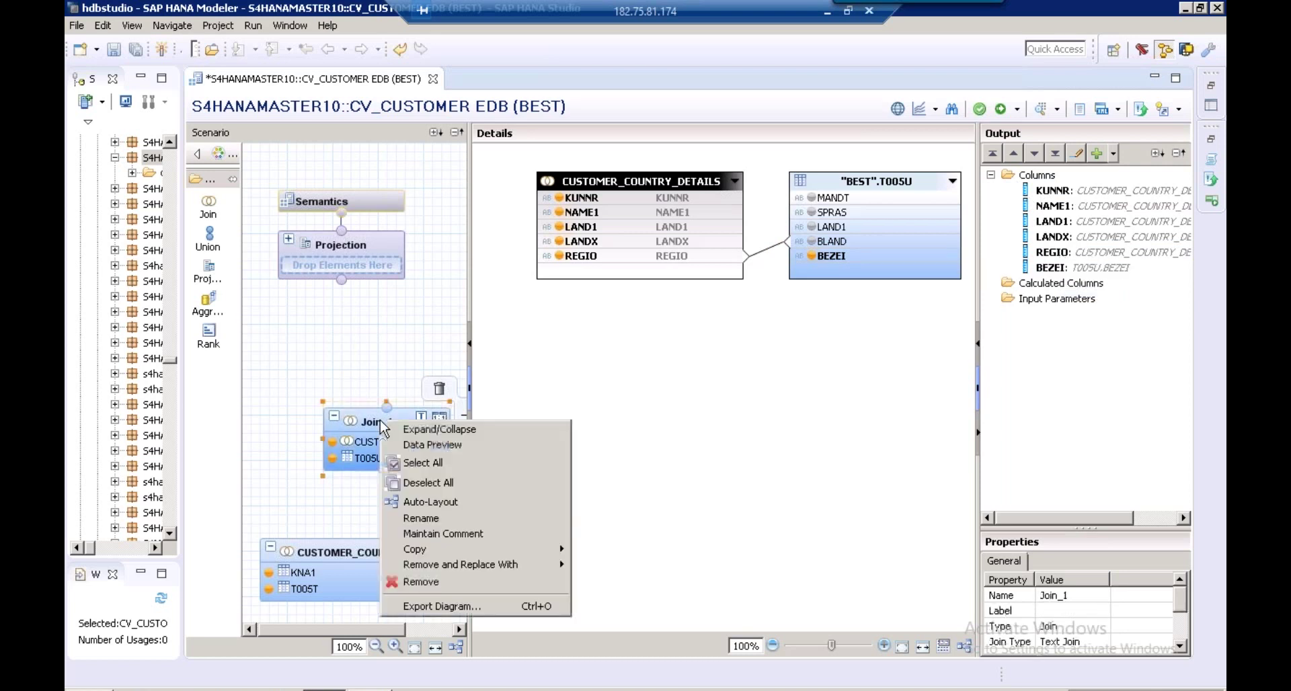
Rename the Join_1 node to CUSTOMER_REGION_TEXT
click(435, 519)
click(520, 301)
key(ctrl+a)
key(BackSpace)
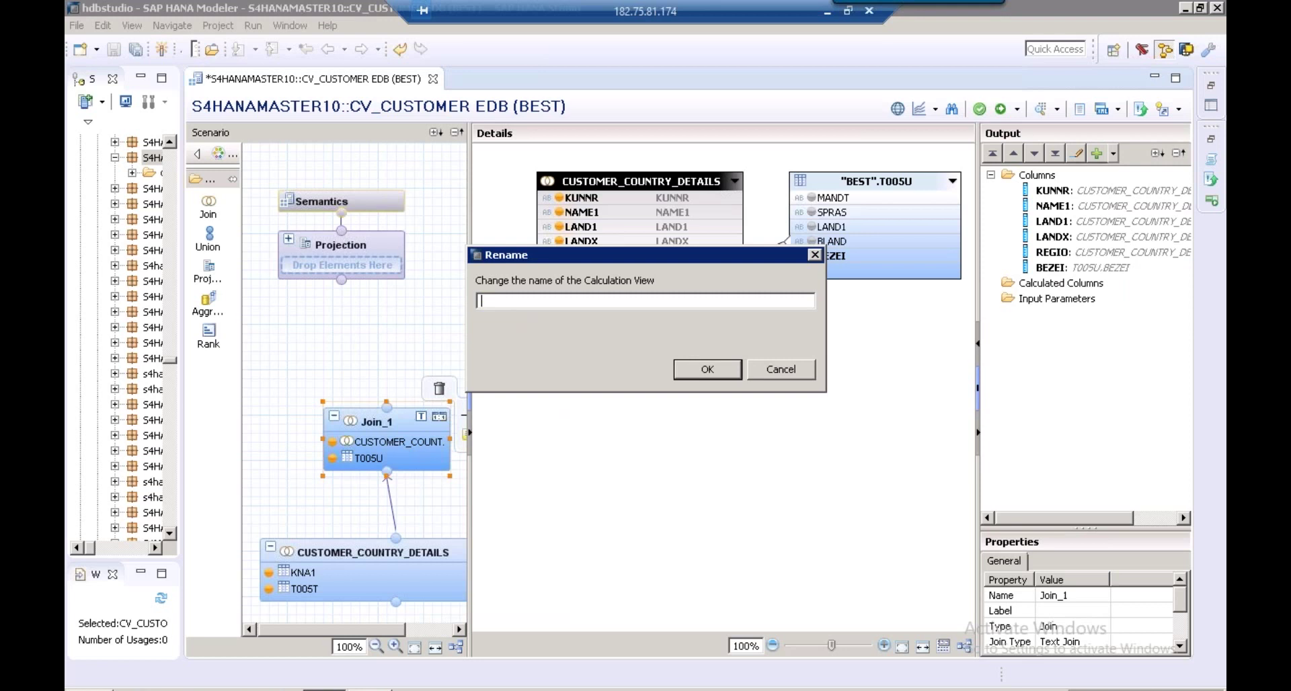
text(CUSTOMER)
text(_)
text(REGION_TEXT)
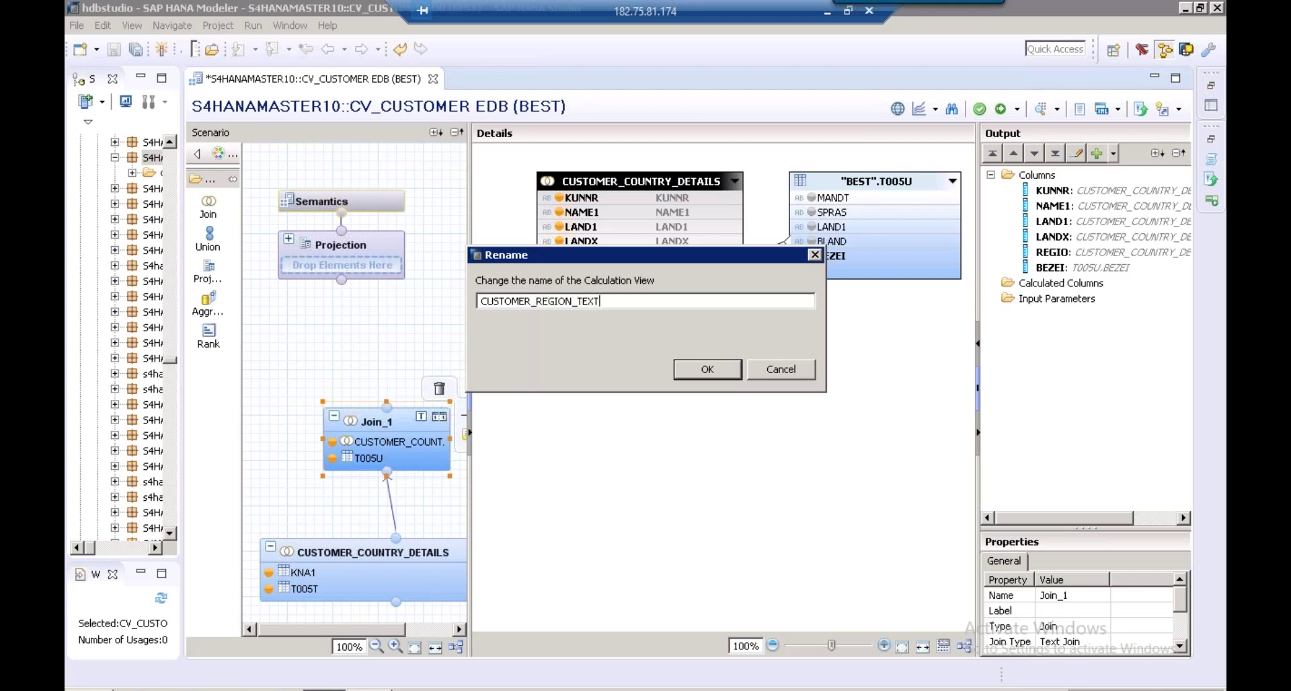
key(Return)
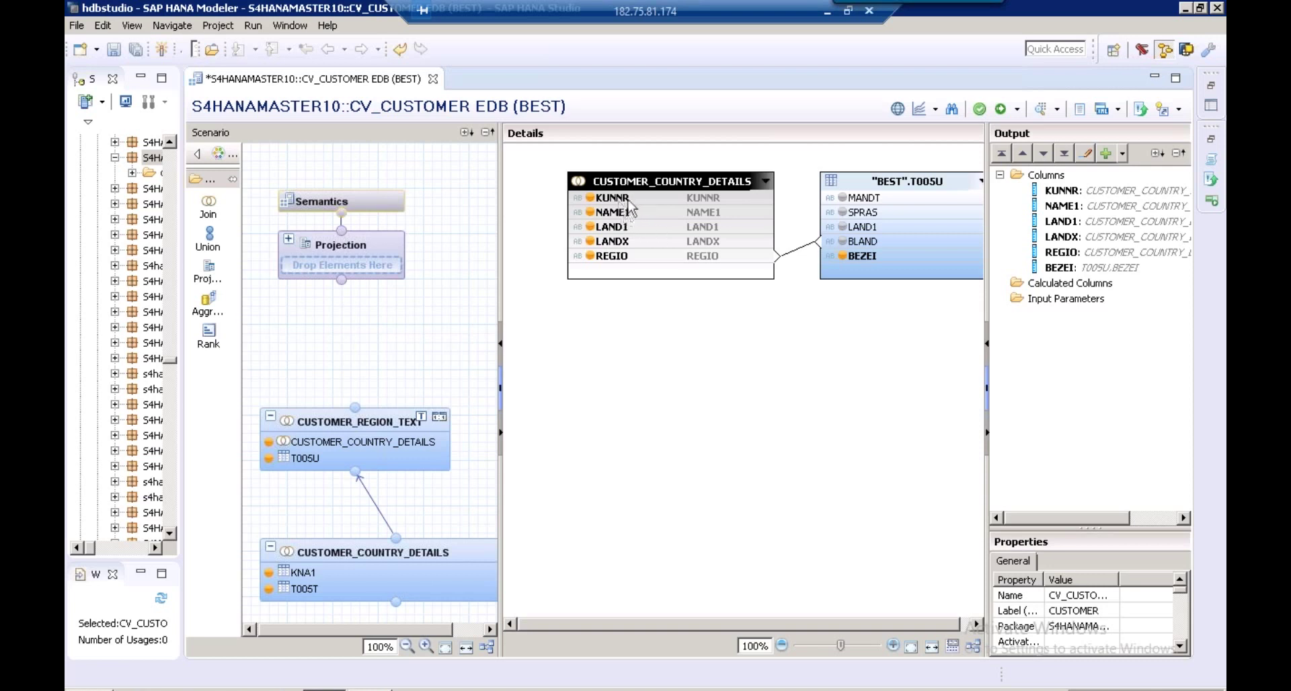
Connect the widened CUSTOMER_REGION_TEXT node's output to the Projection node and show Projection's details
click(364, 423)
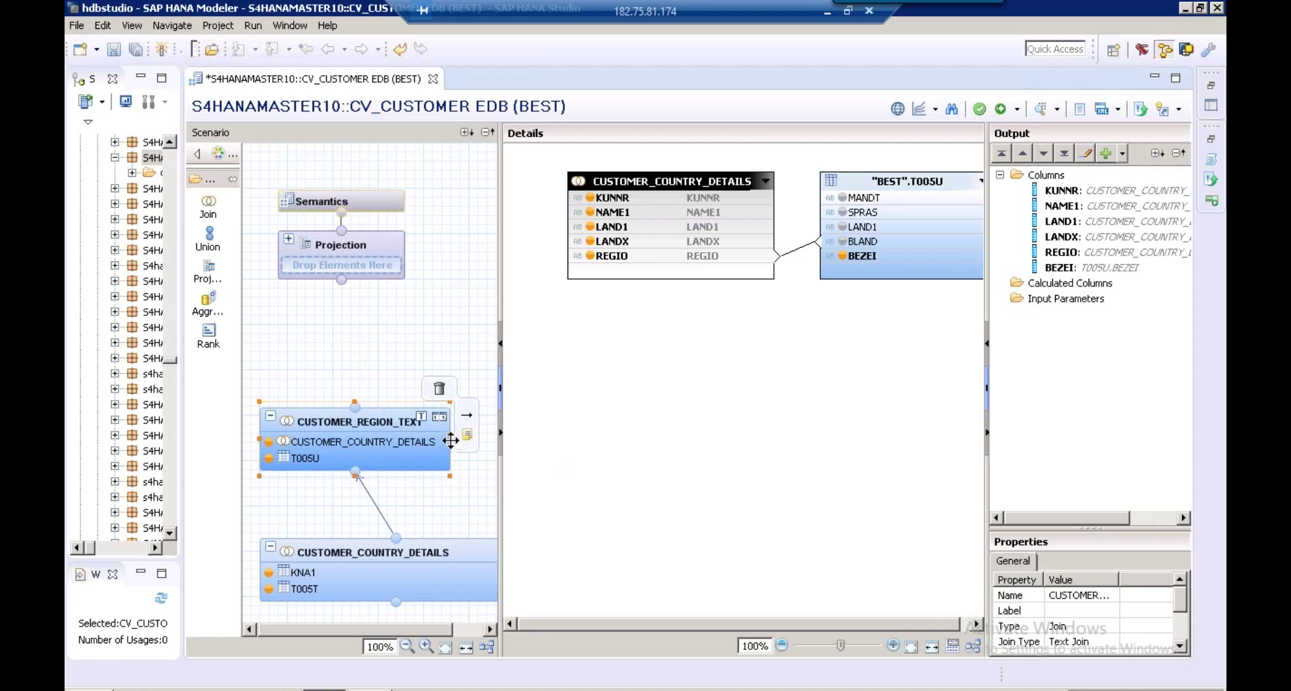
drag(460, 438, 478, 438)
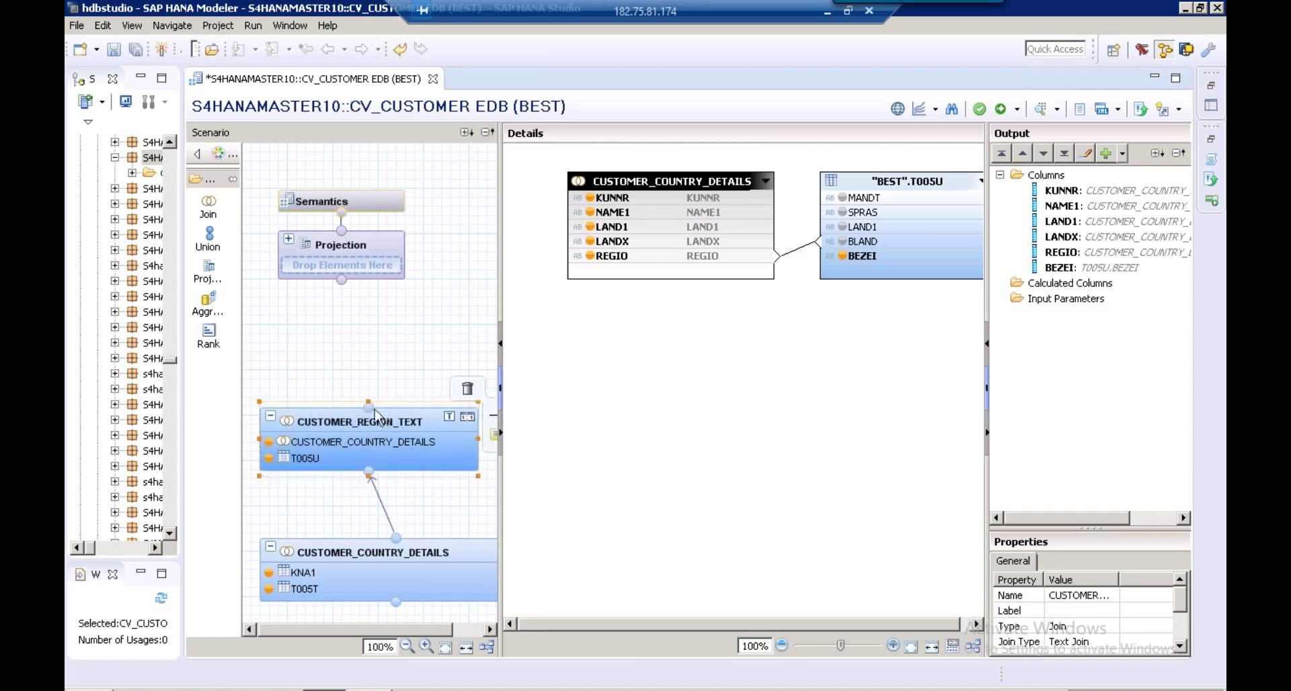
drag(371, 407, 342, 284)
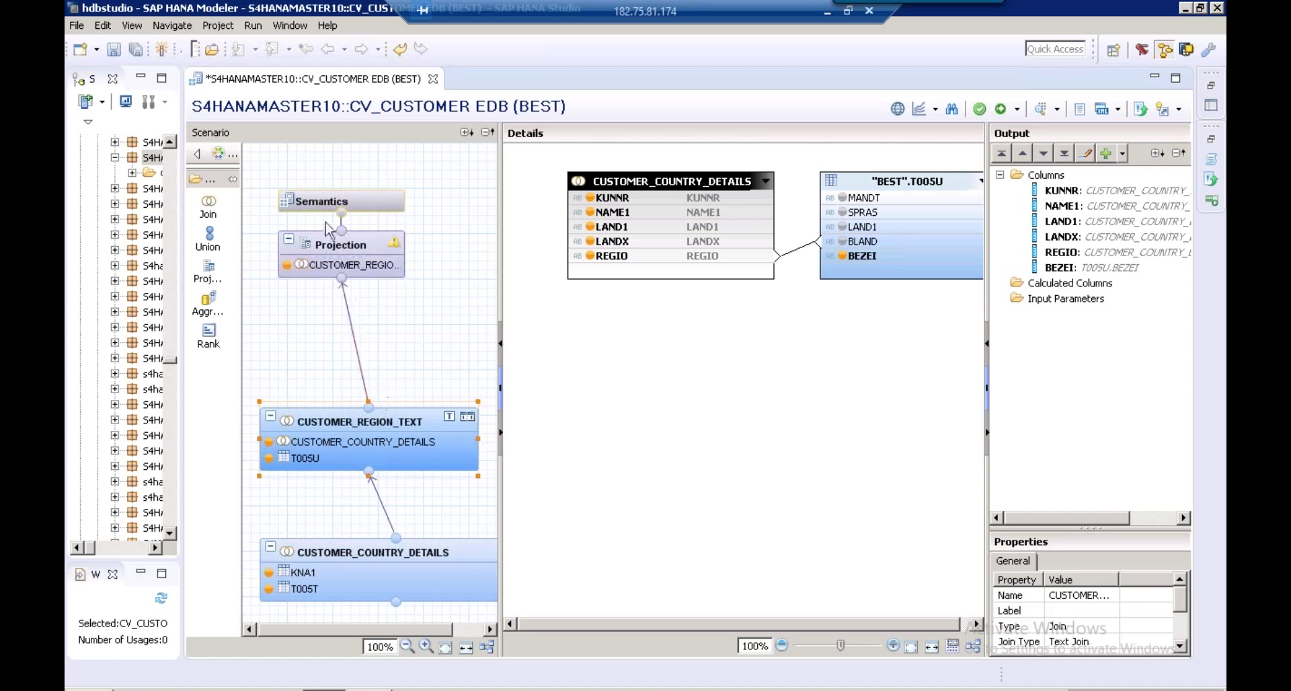
click(349, 258)
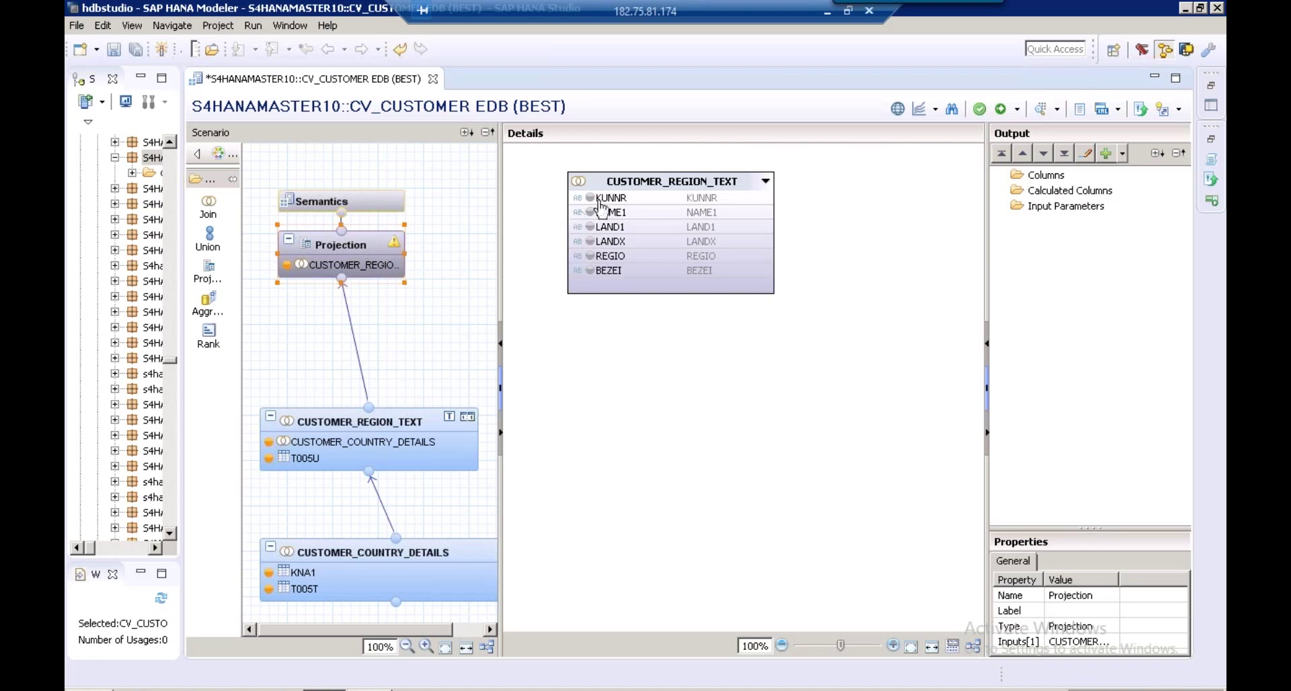
Add KUNNR, NAME1, LAND1, LANDX, REGIO and BEZEI to the Projection output
click(589, 197)
click(590, 212)
click(590, 227)
click(591, 242)
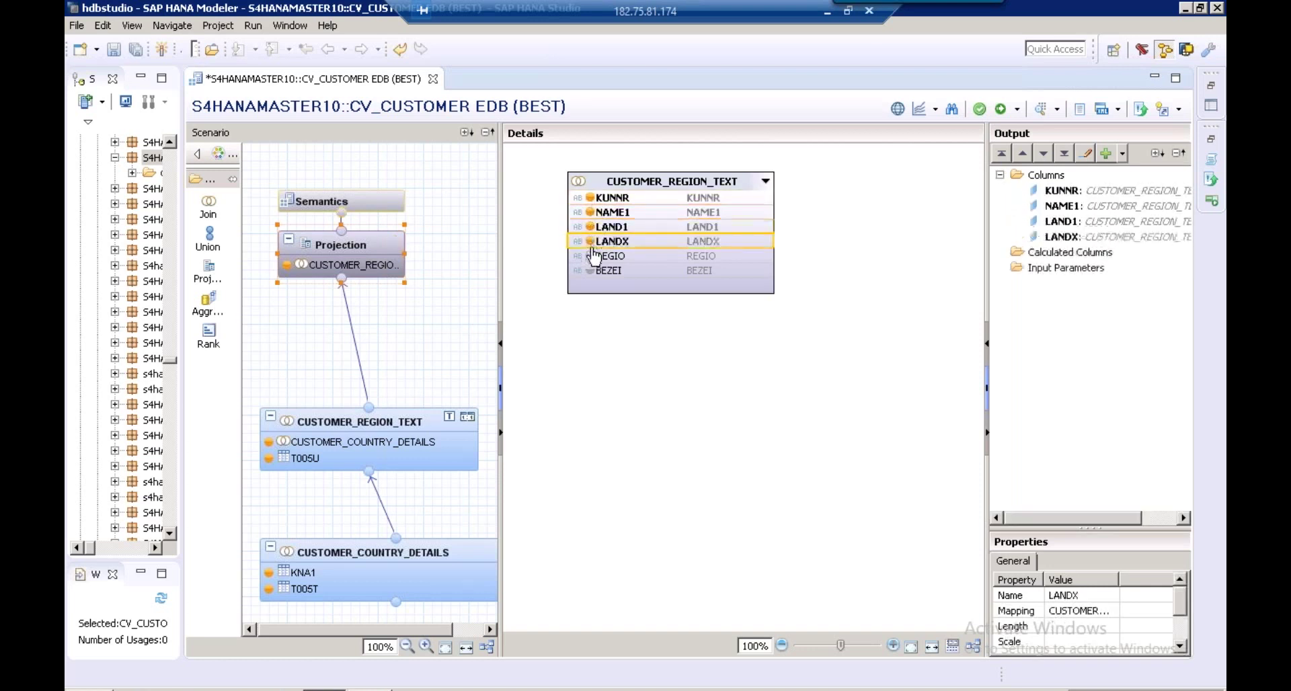
click(591, 255)
click(590, 270)
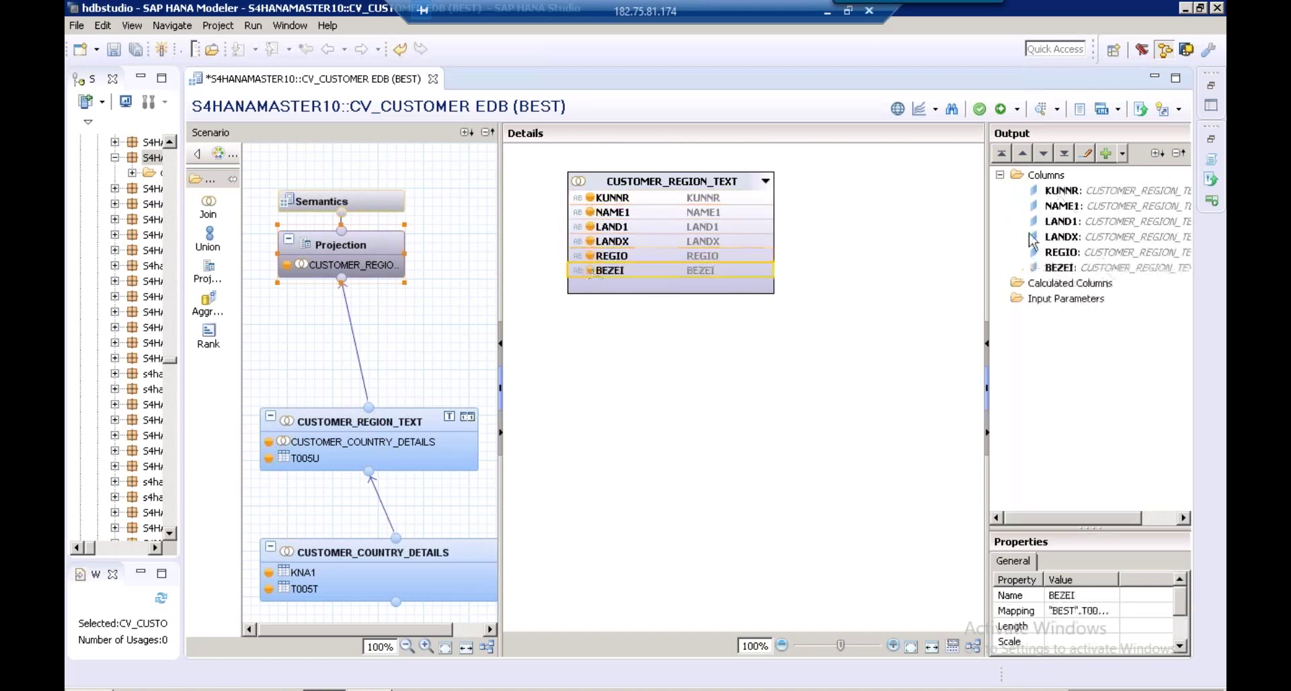
Mark KUNNR as a key column in the Semantics columns
mouse_move(366, 209)
click(367, 209)
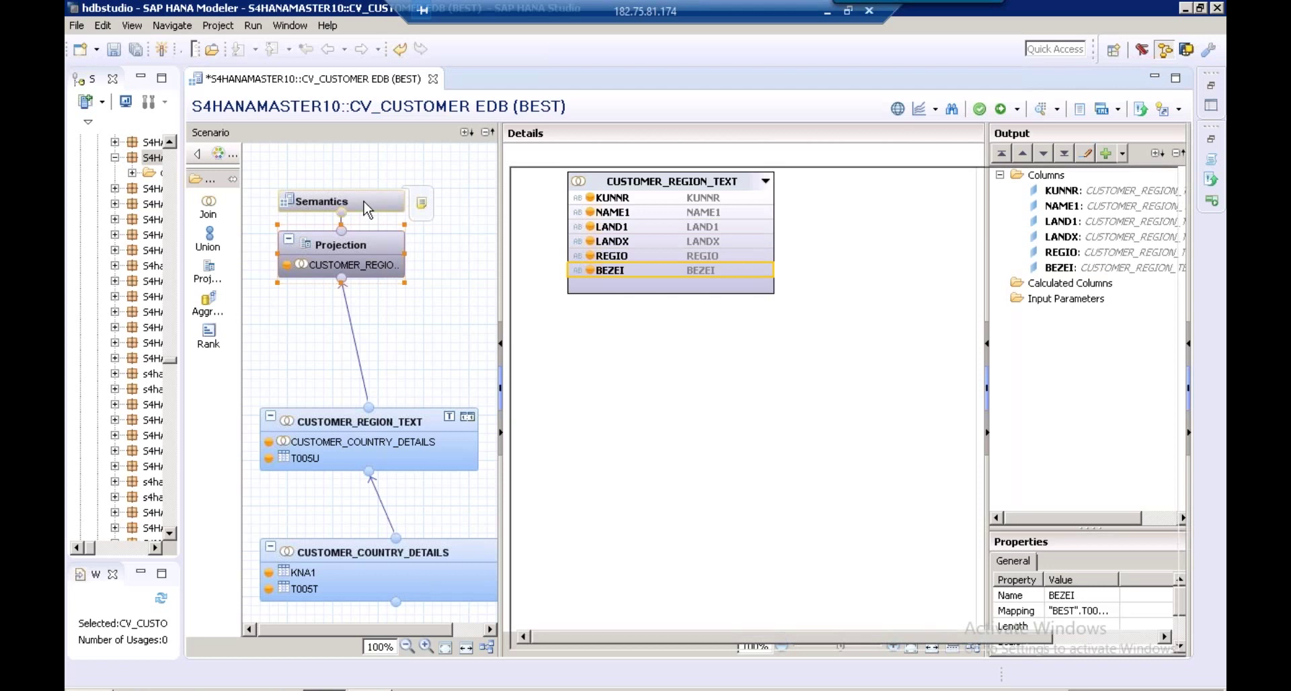
click(575, 249)
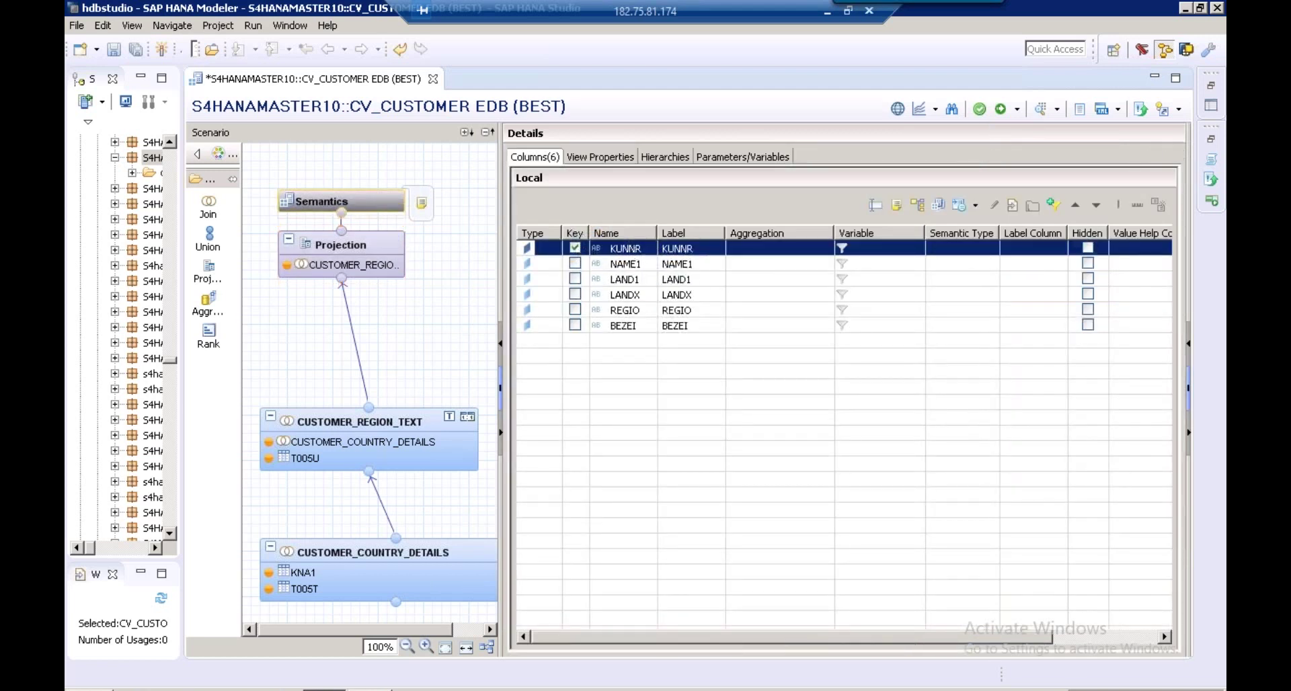
Set NAME1 as the label column for KUNNR
click(664, 248)
click(1056, 249)
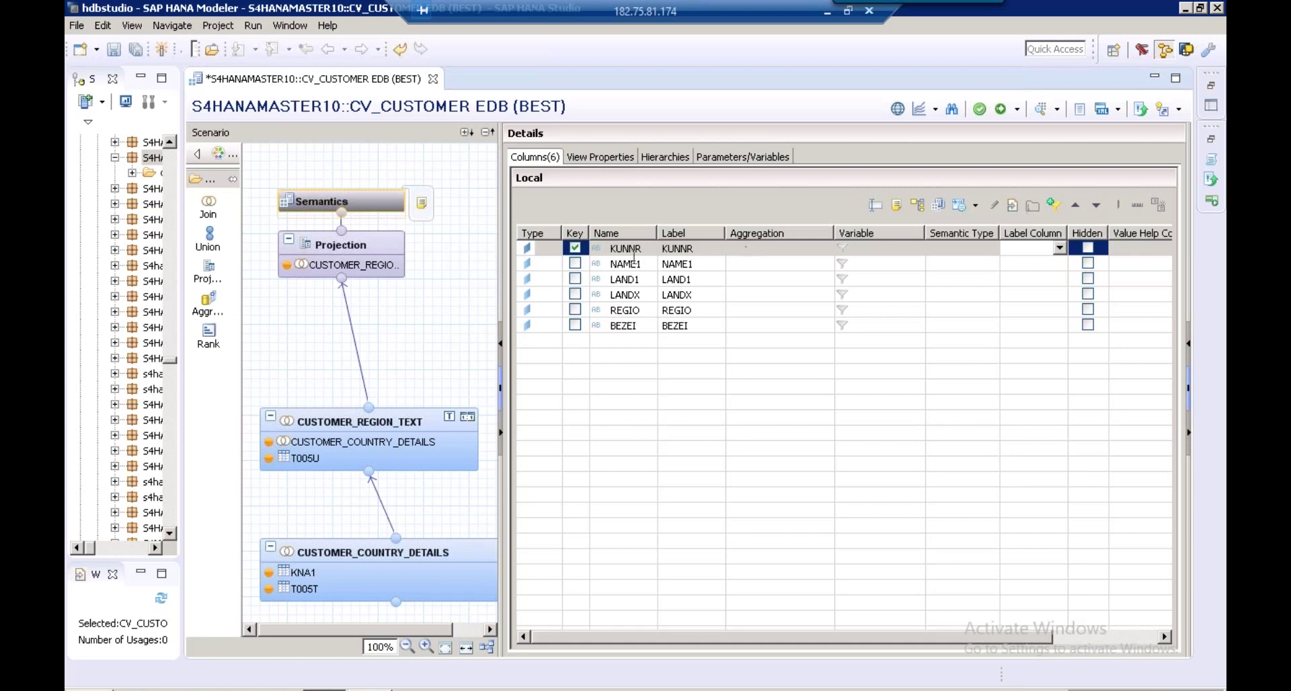
click(1059, 248)
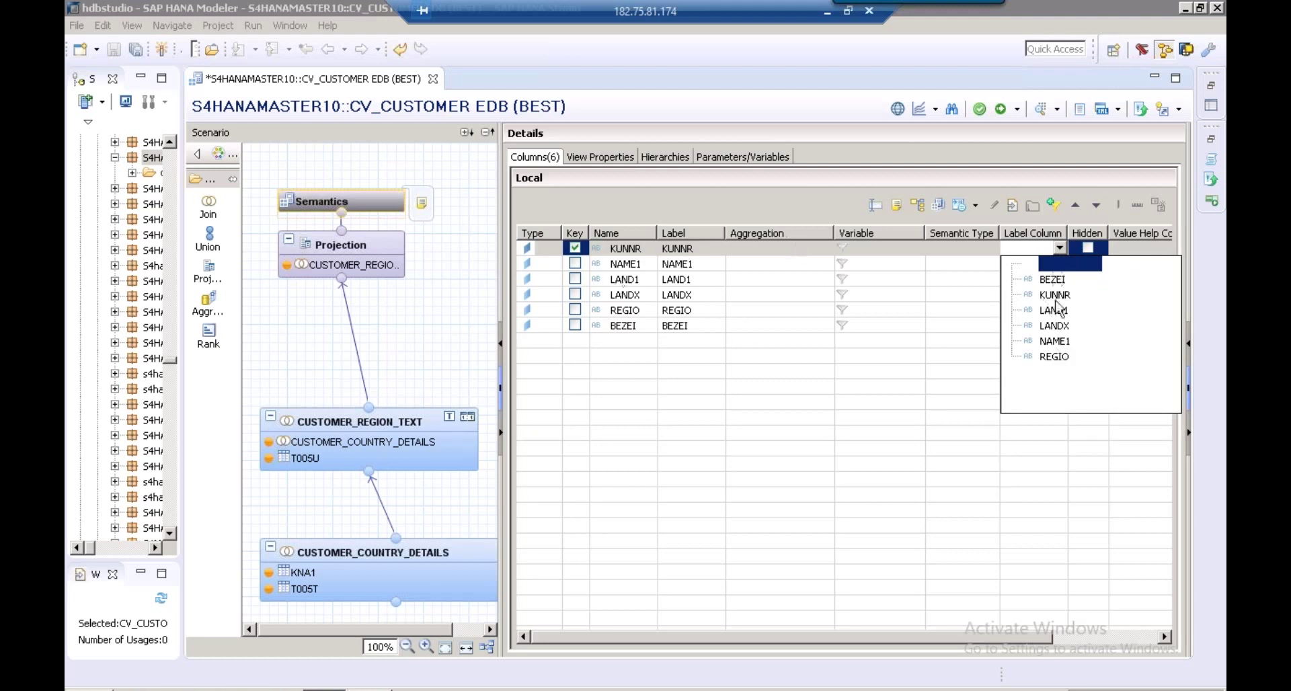
click(1054, 341)
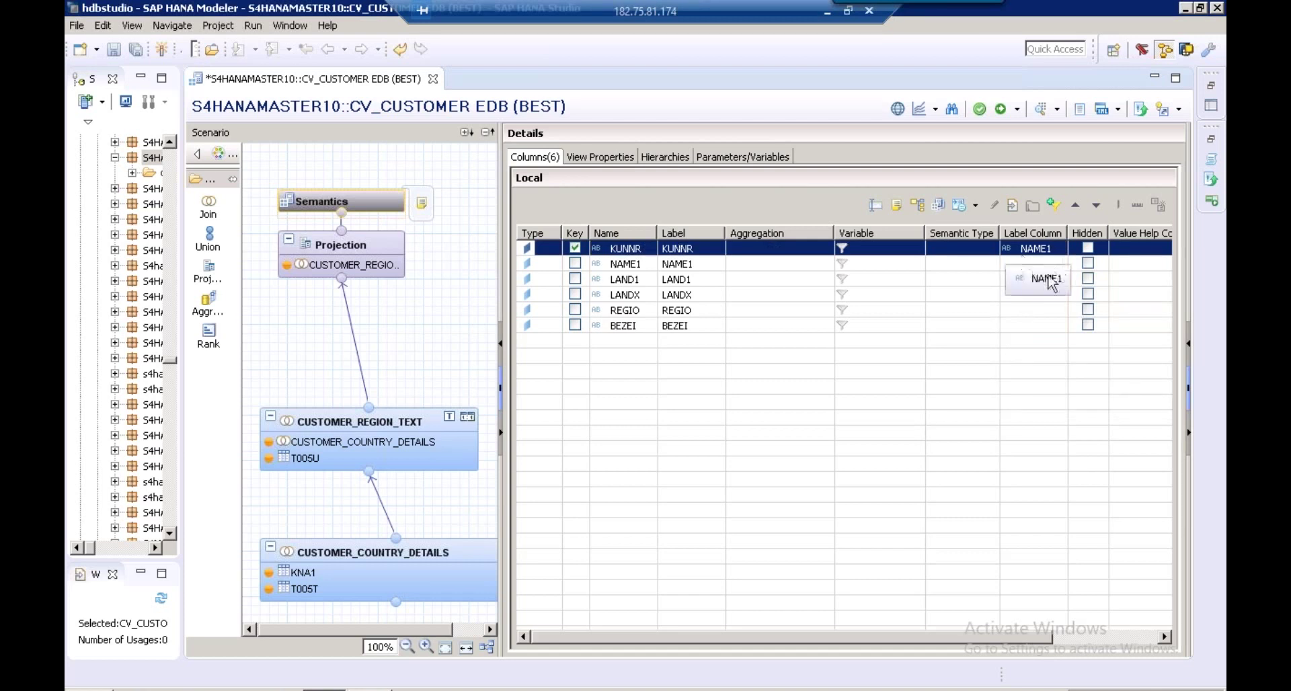
Set LANDX as LAND1's label column and BEZEI as REGIO's label column
click(952, 285)
click(1039, 279)
click(1060, 279)
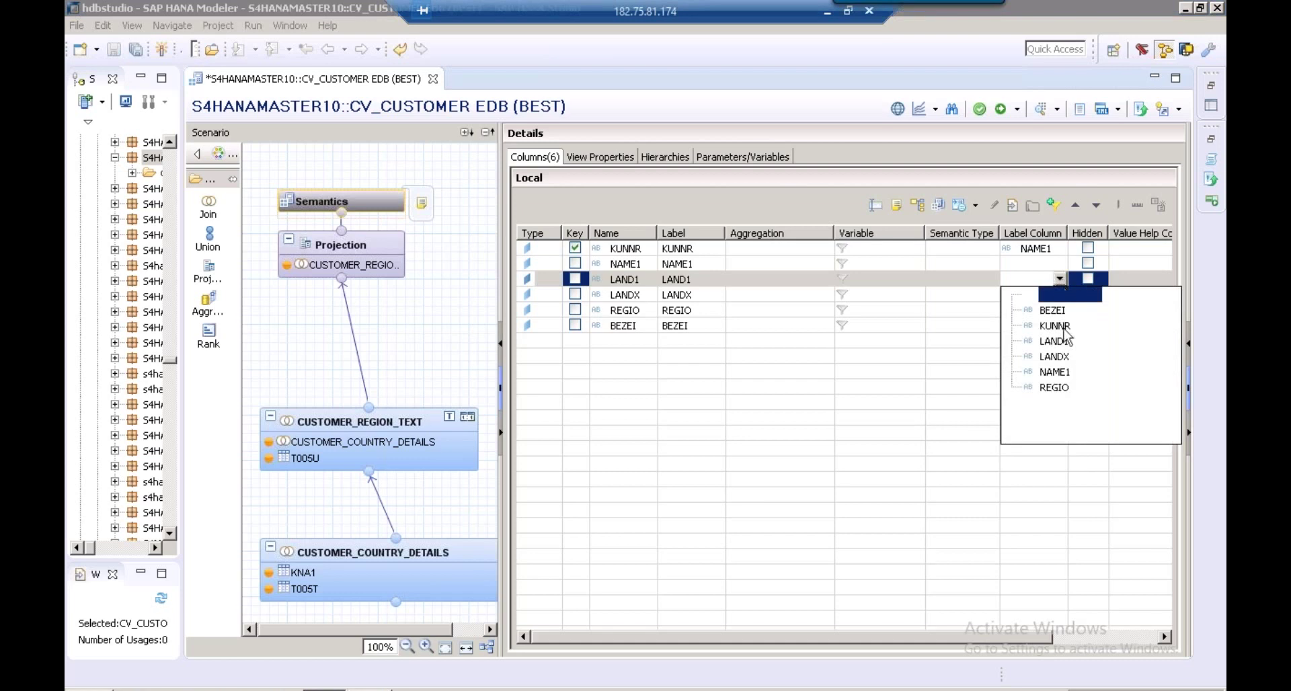
click(1060, 357)
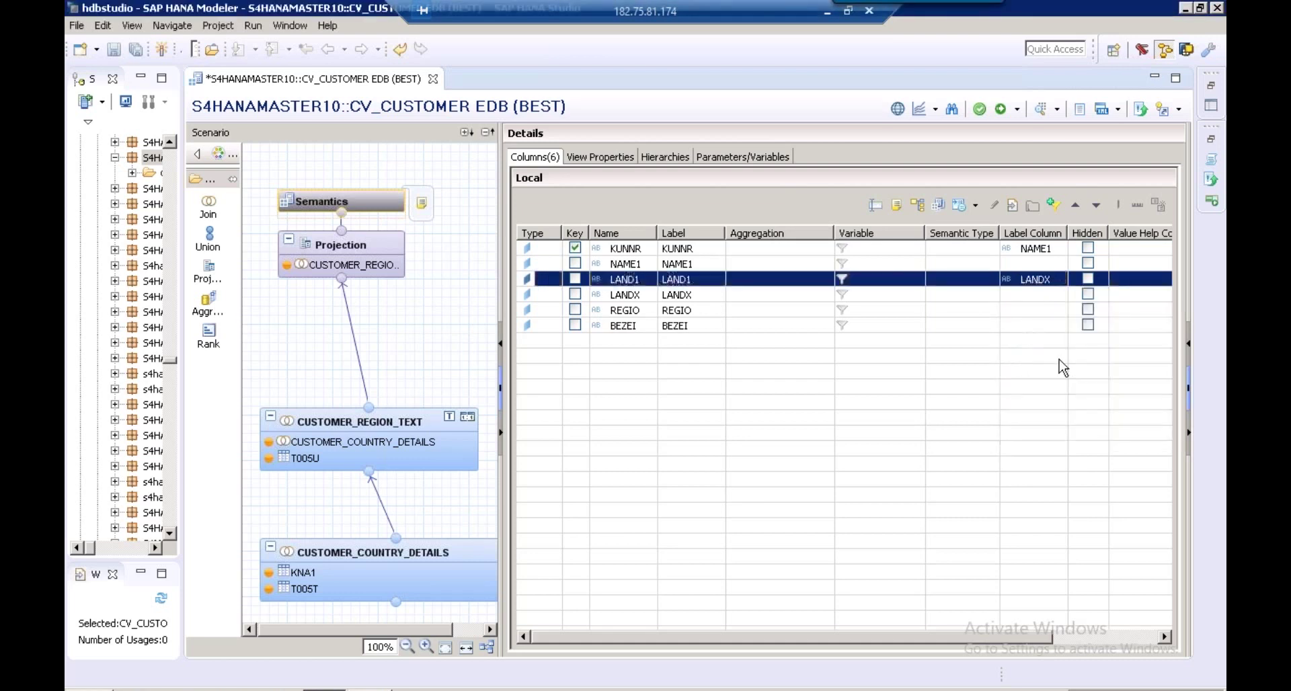
click(1057, 310)
click(1059, 310)
click(1061, 310)
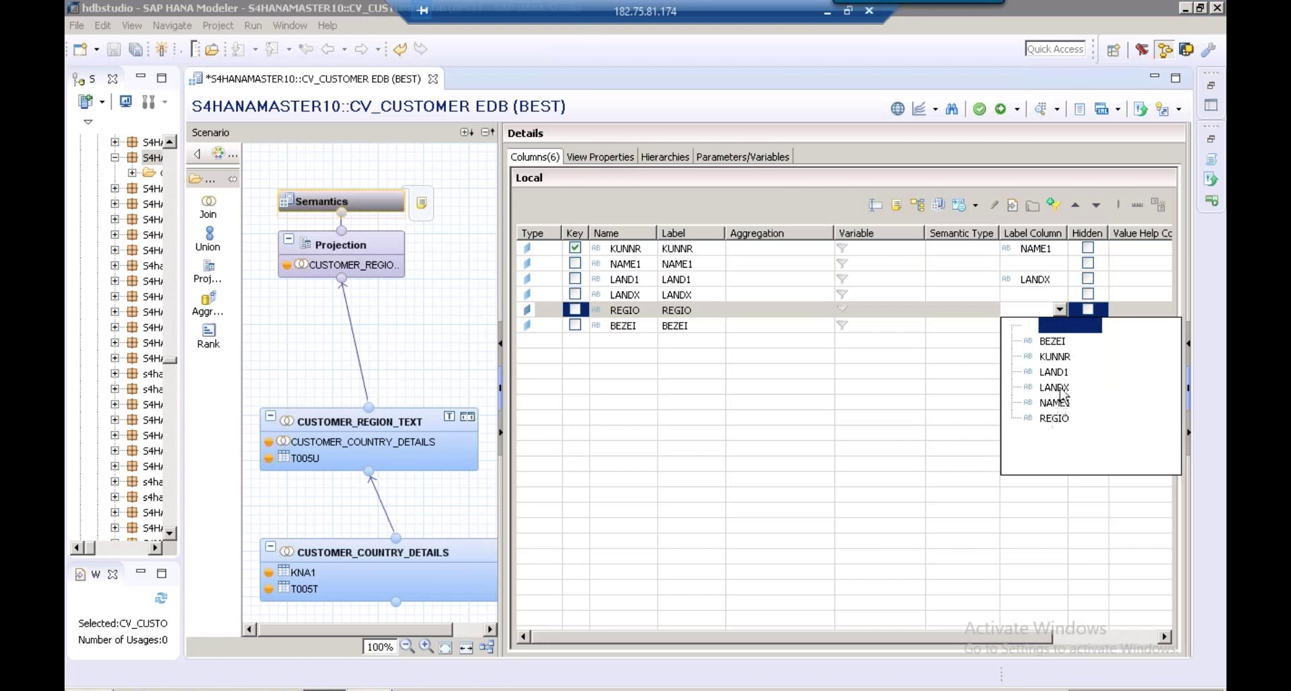
click(1053, 341)
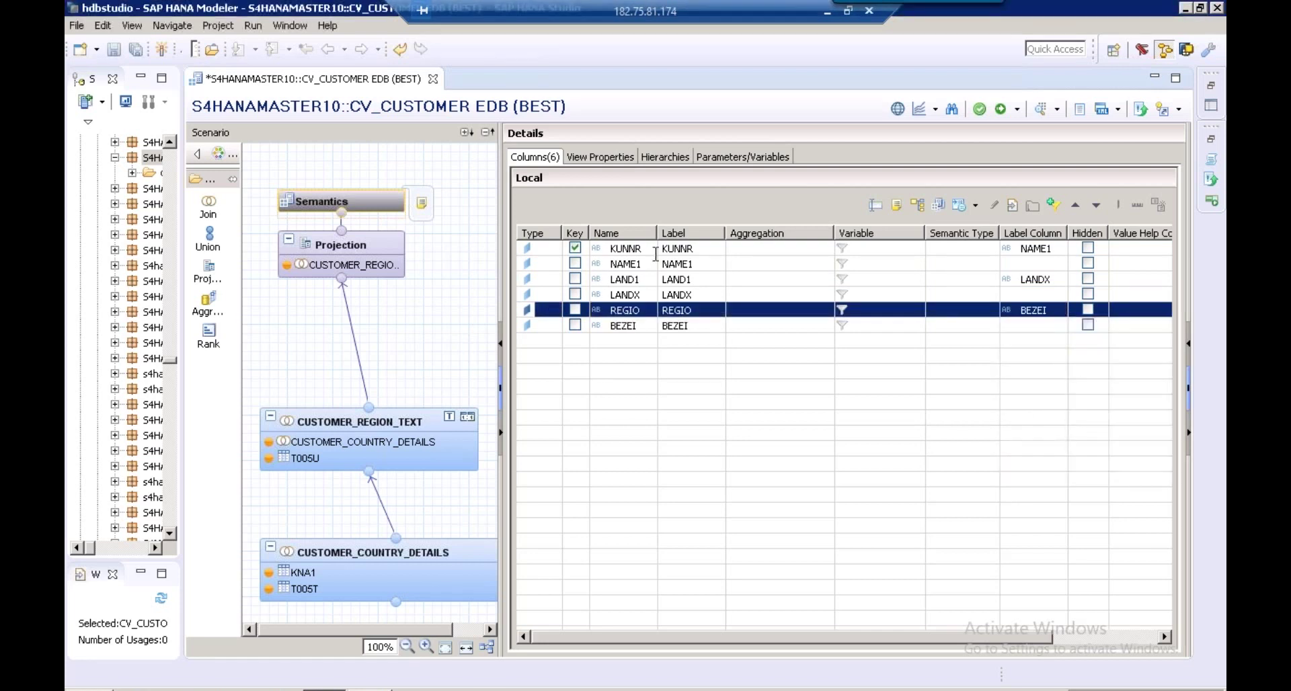
Revisit KUNNR's name and label column entries
click(631, 248)
key(Tab)
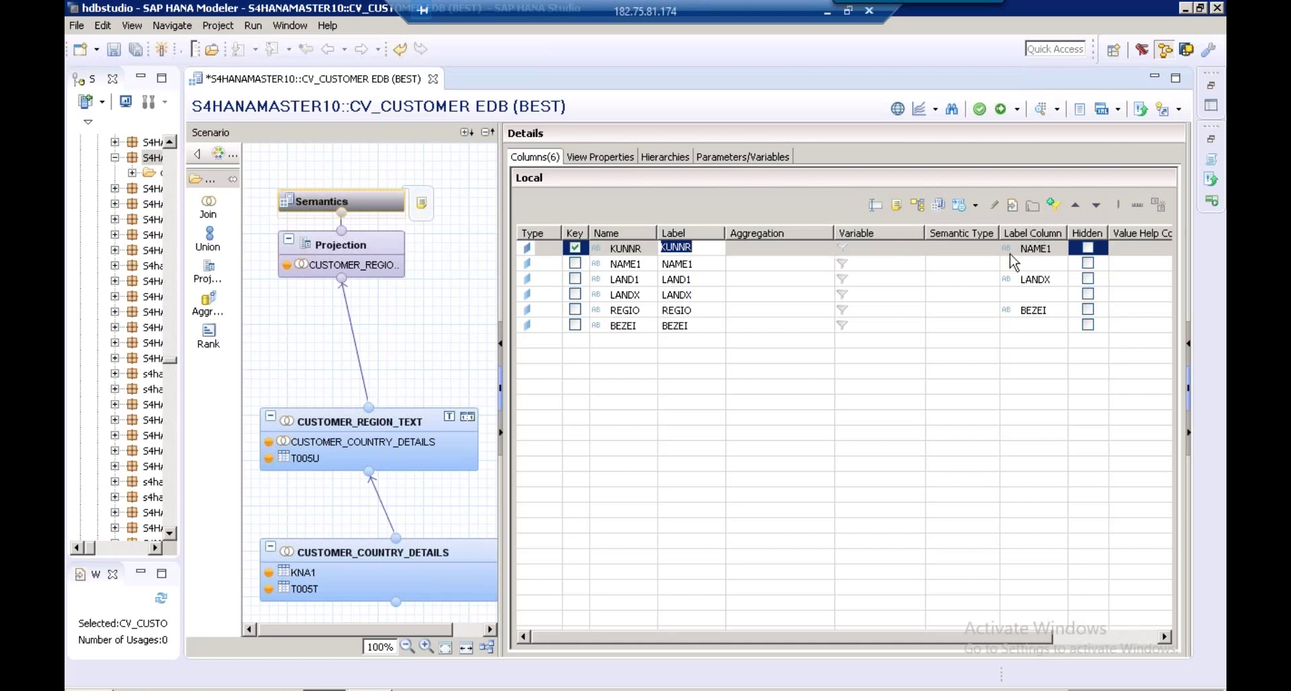
click(1029, 249)
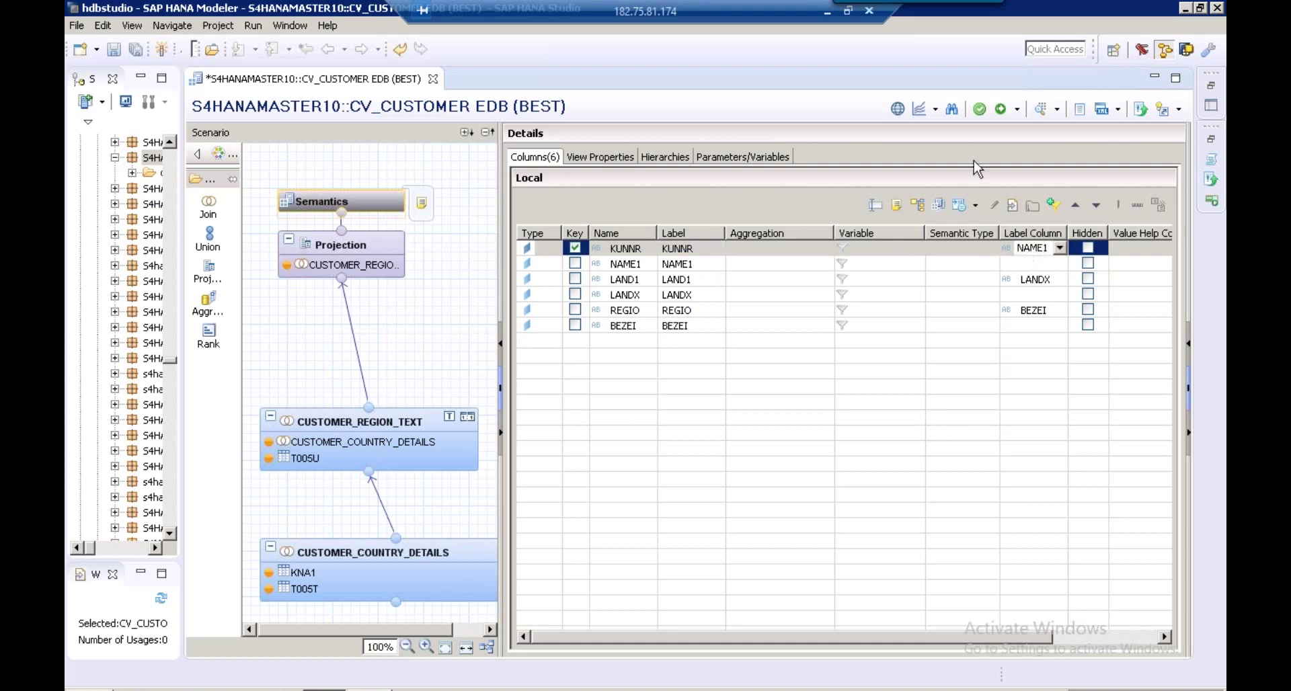
Save, validate and activate CV_CUSTOMER, assigning it to open change EDB//100
click(980, 116)
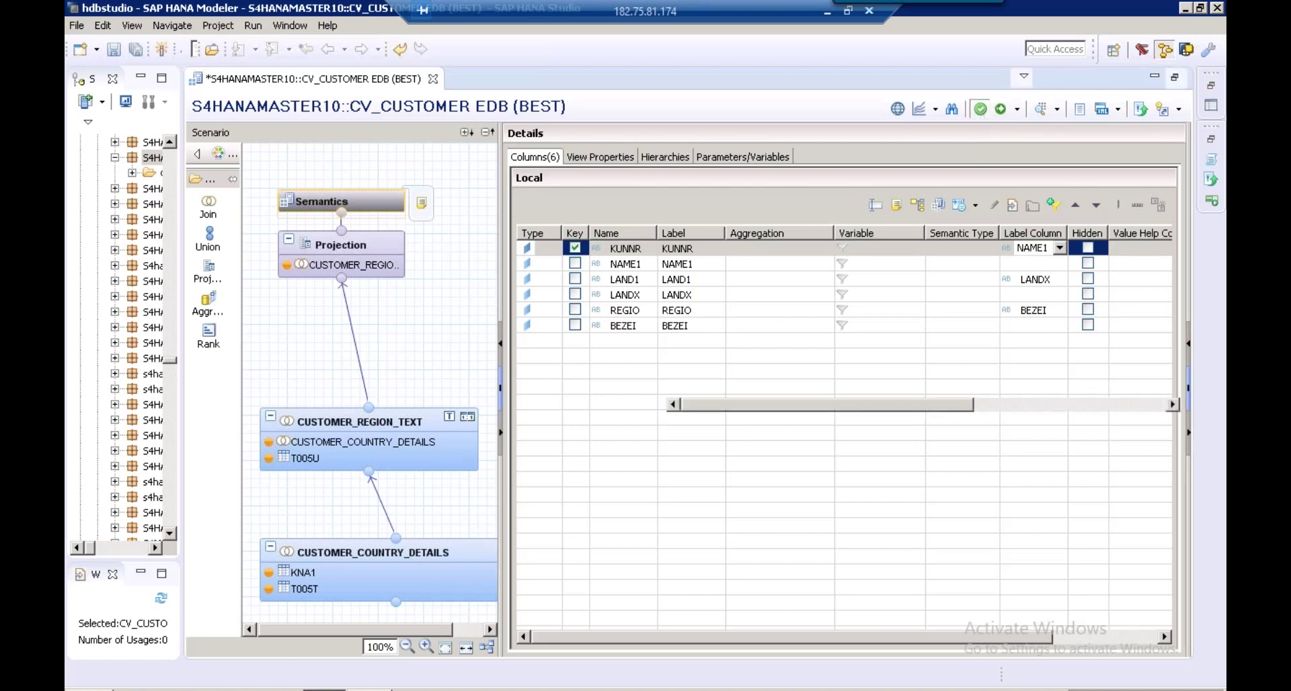
click(1000, 112)
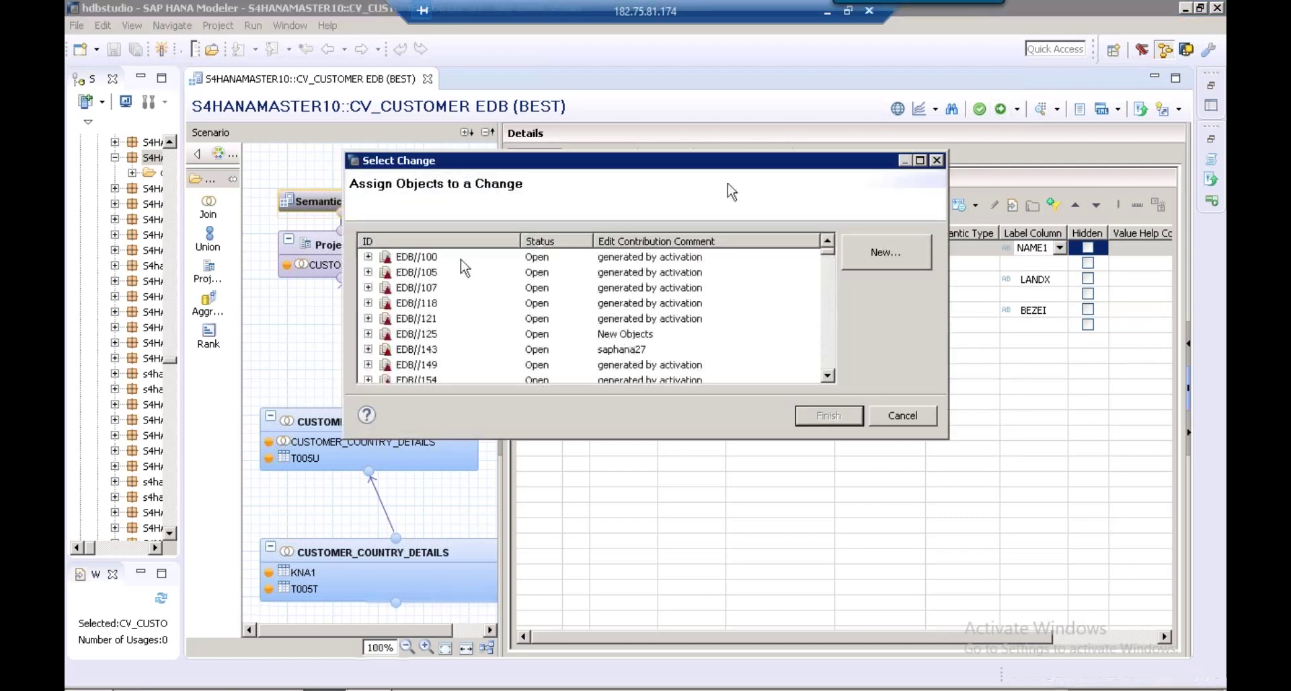
click(461, 259)
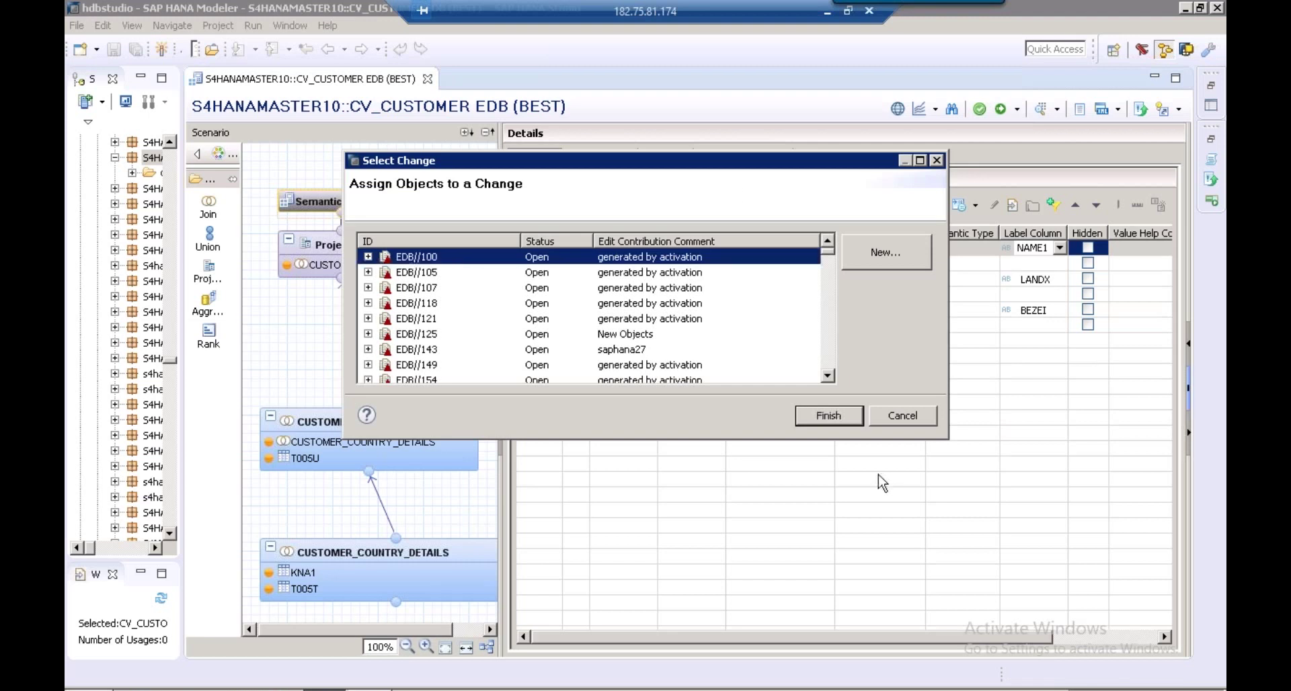
click(843, 425)
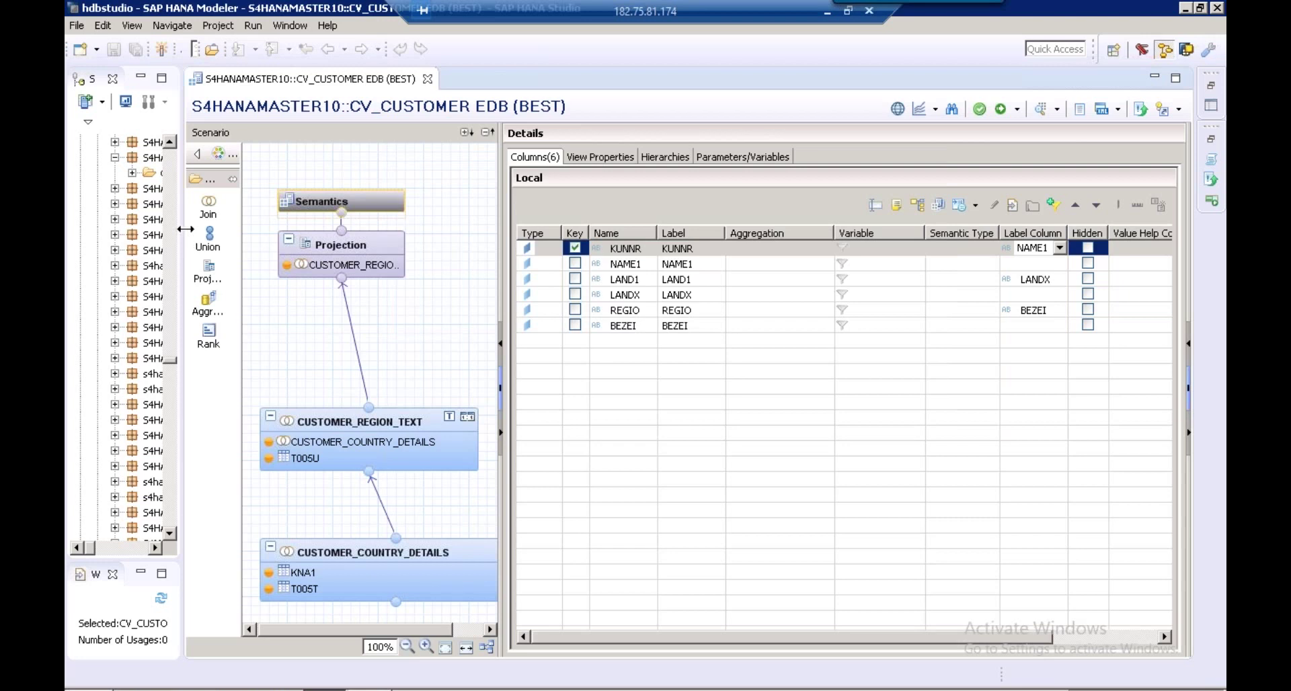
Open a Data Preview of CV_CUSTOMER from the Calculation Views folder in the Systems tree
drag(185, 229, 294, 230)
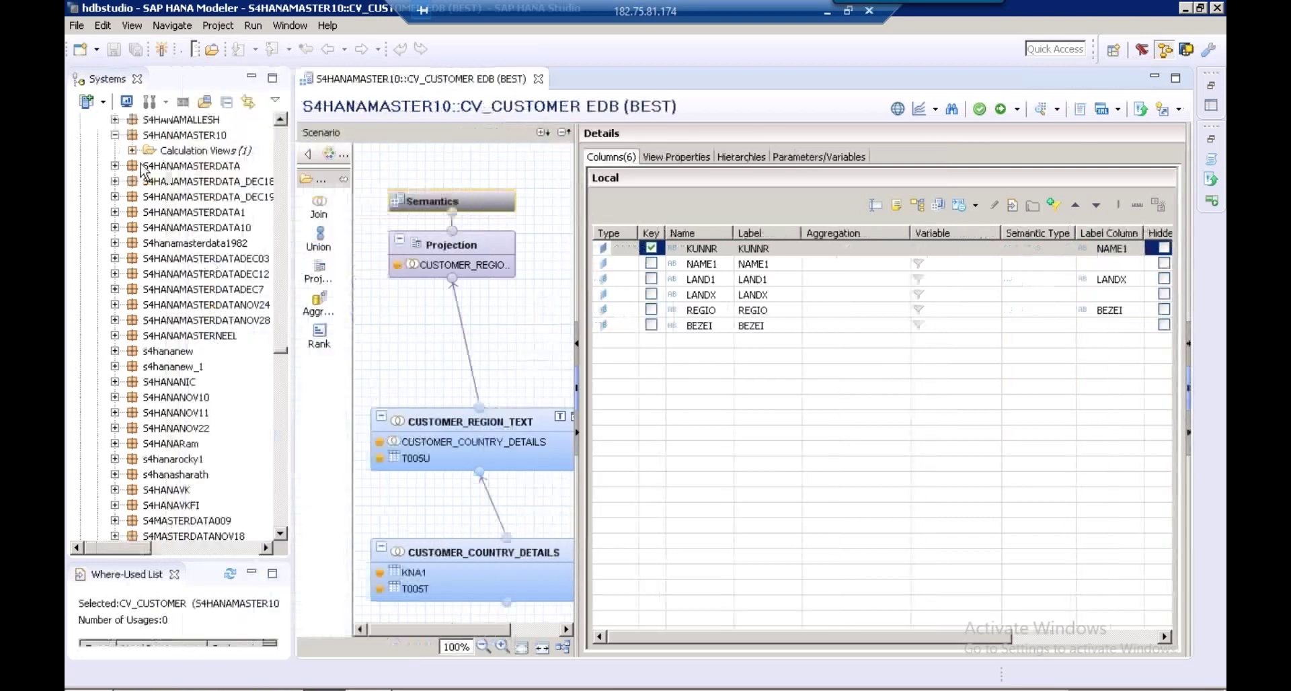
click(133, 151)
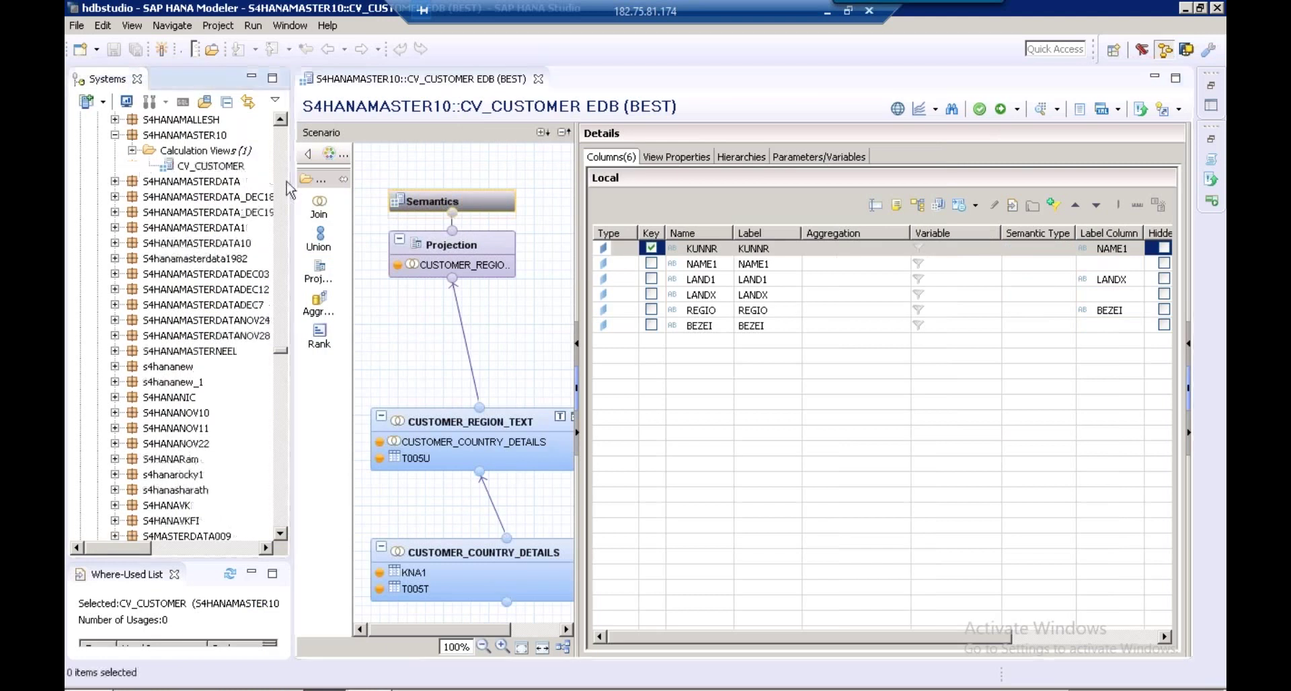
drag(286, 181, 341, 180)
click(216, 166)
right_click(216, 167)
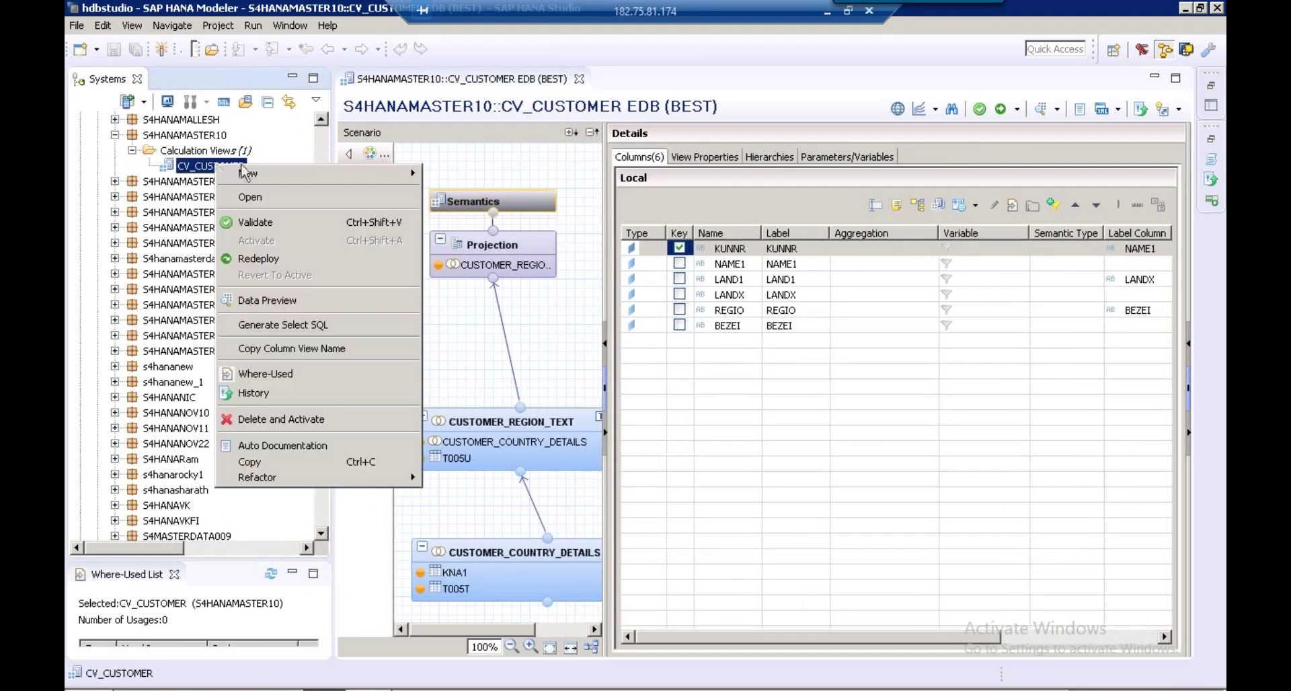
click(288, 306)
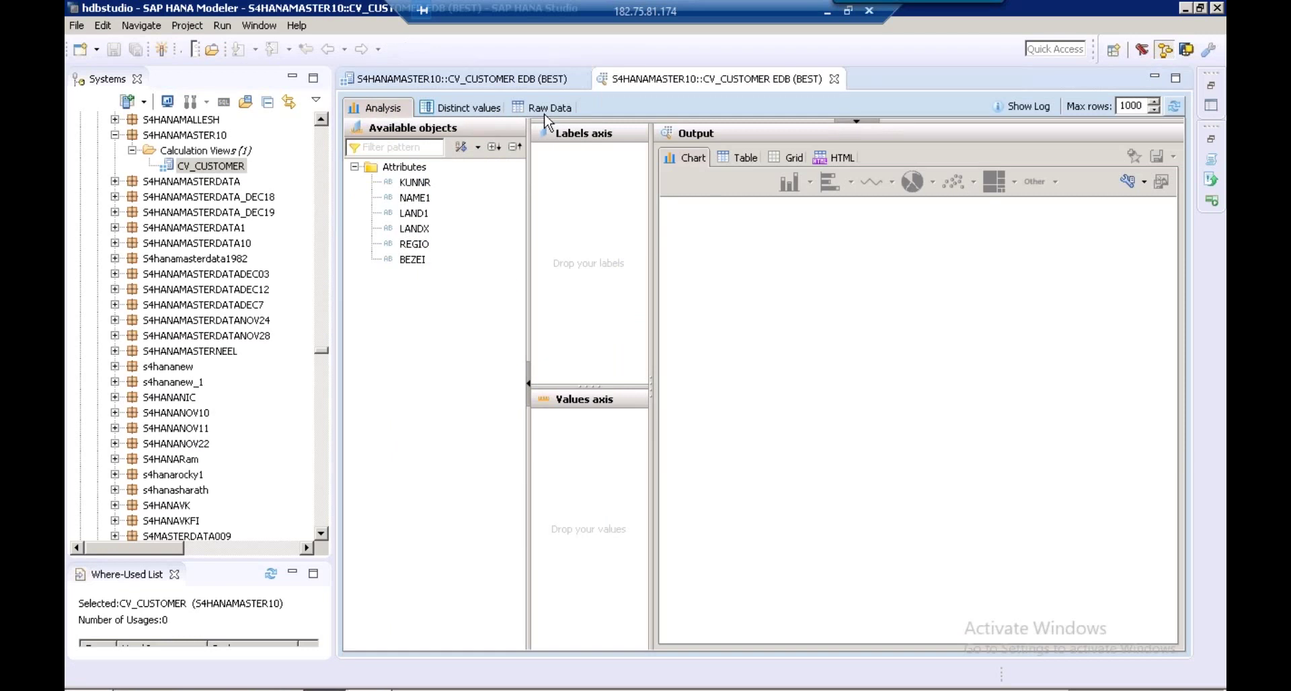
click(546, 110)
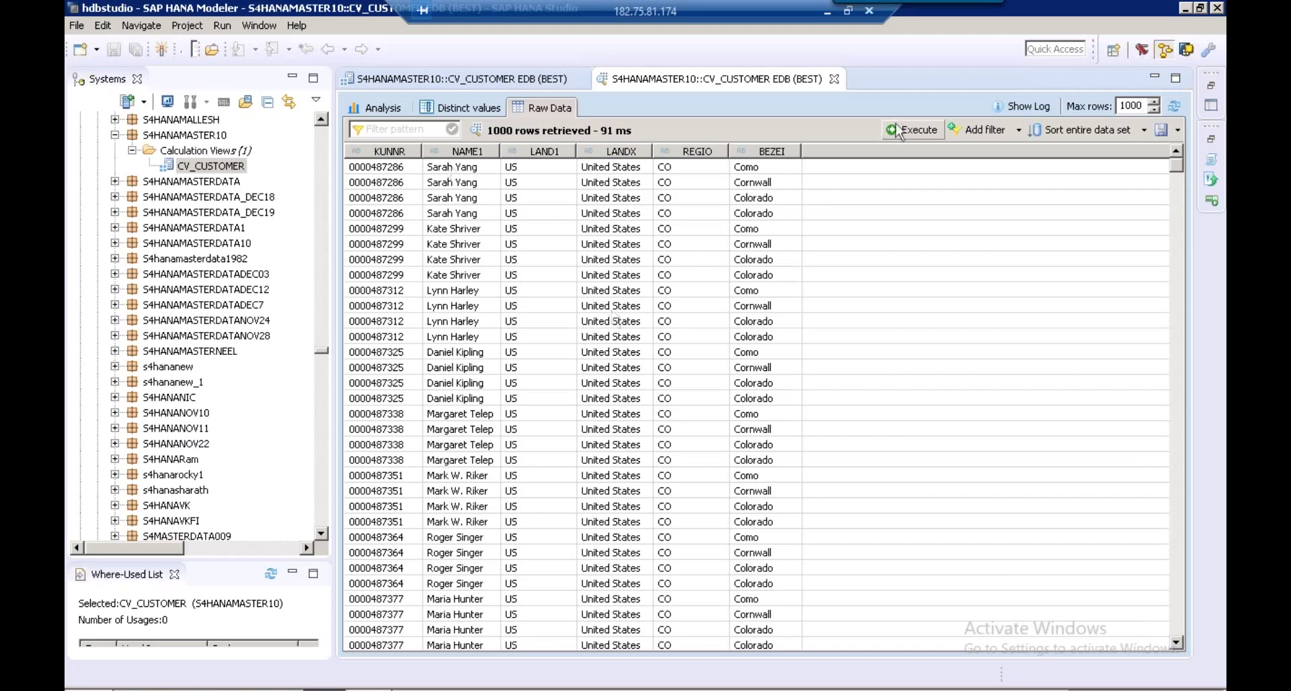
click(1019, 131)
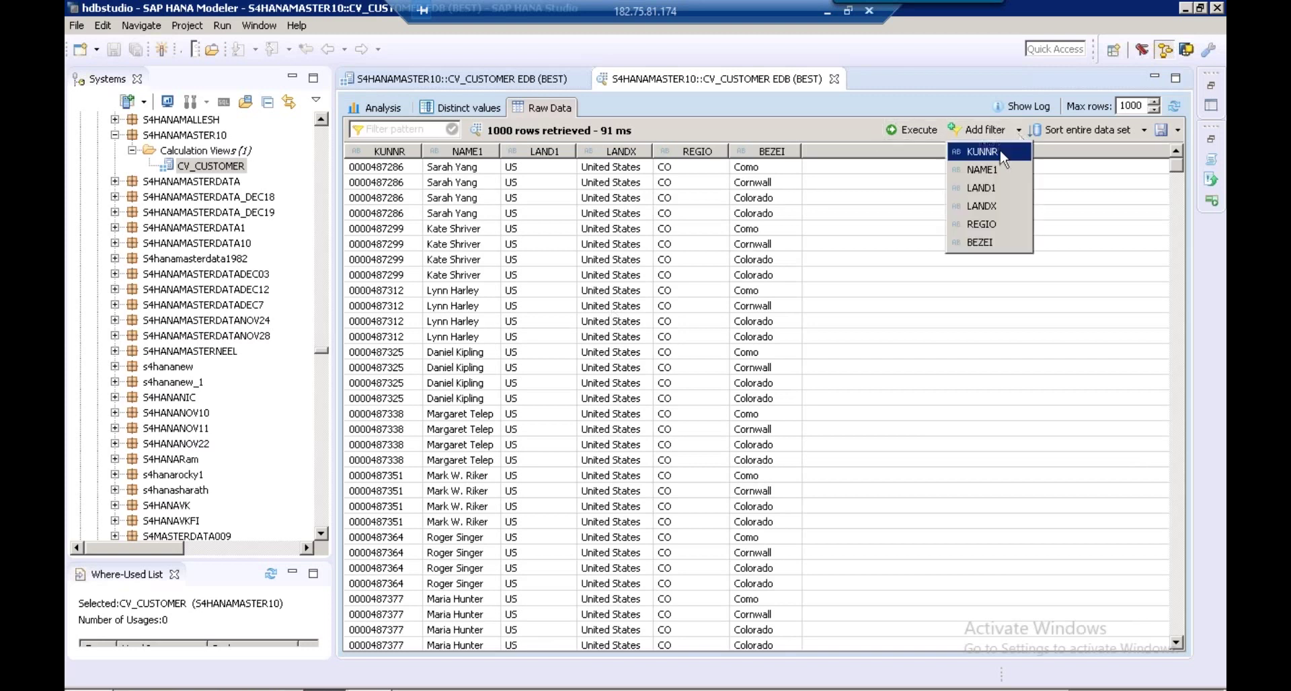
click(1002, 152)
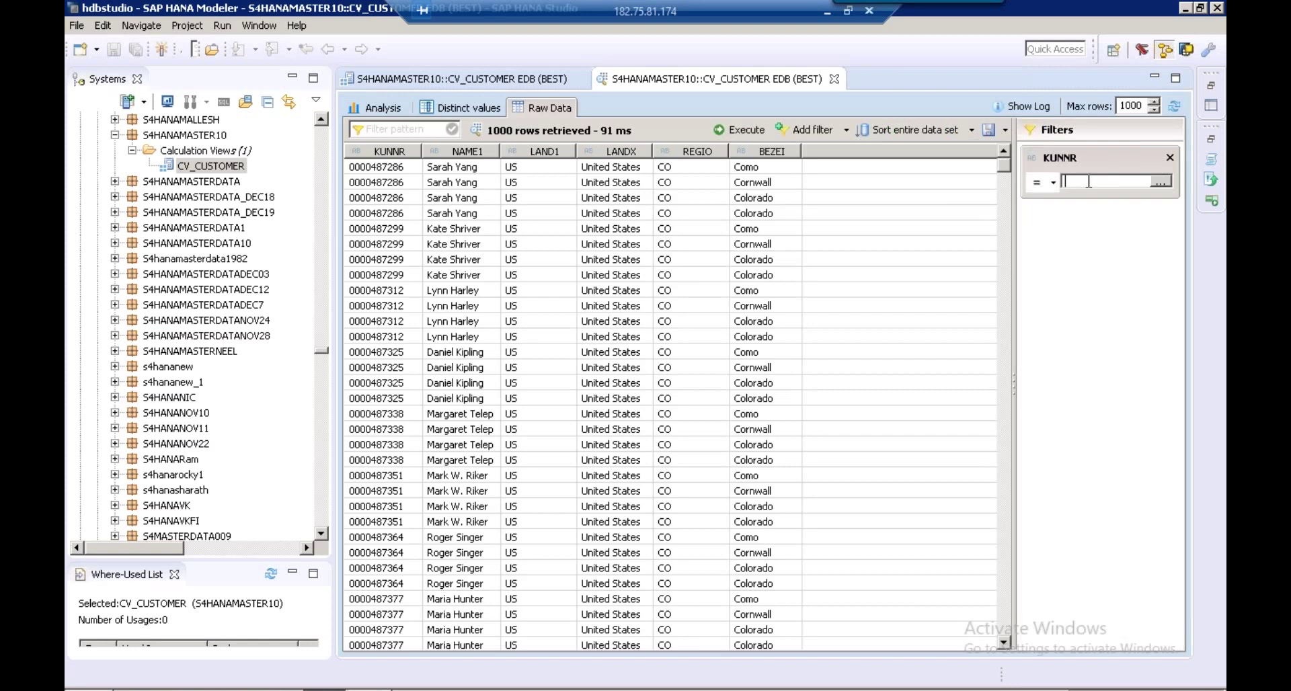
text(0000000002)
click(764, 134)
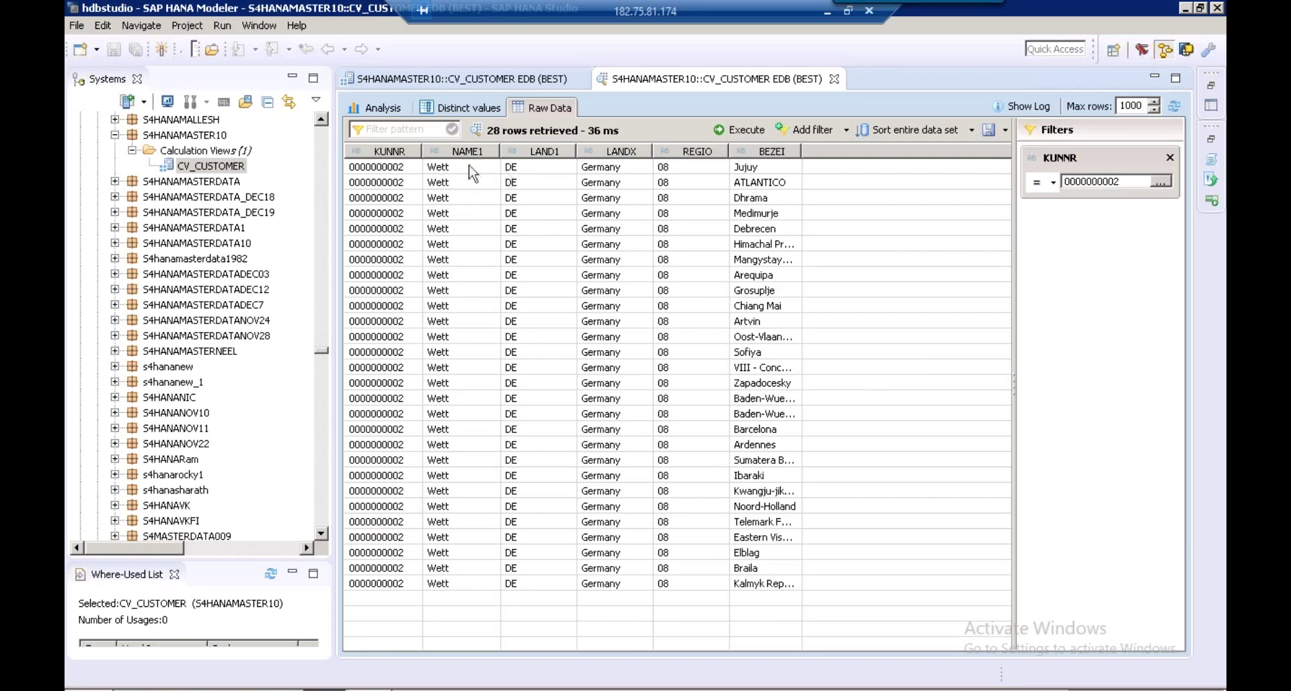
Check the 28 returned rows and reopen CV_CUSTOMER in its view editor
click(397, 172)
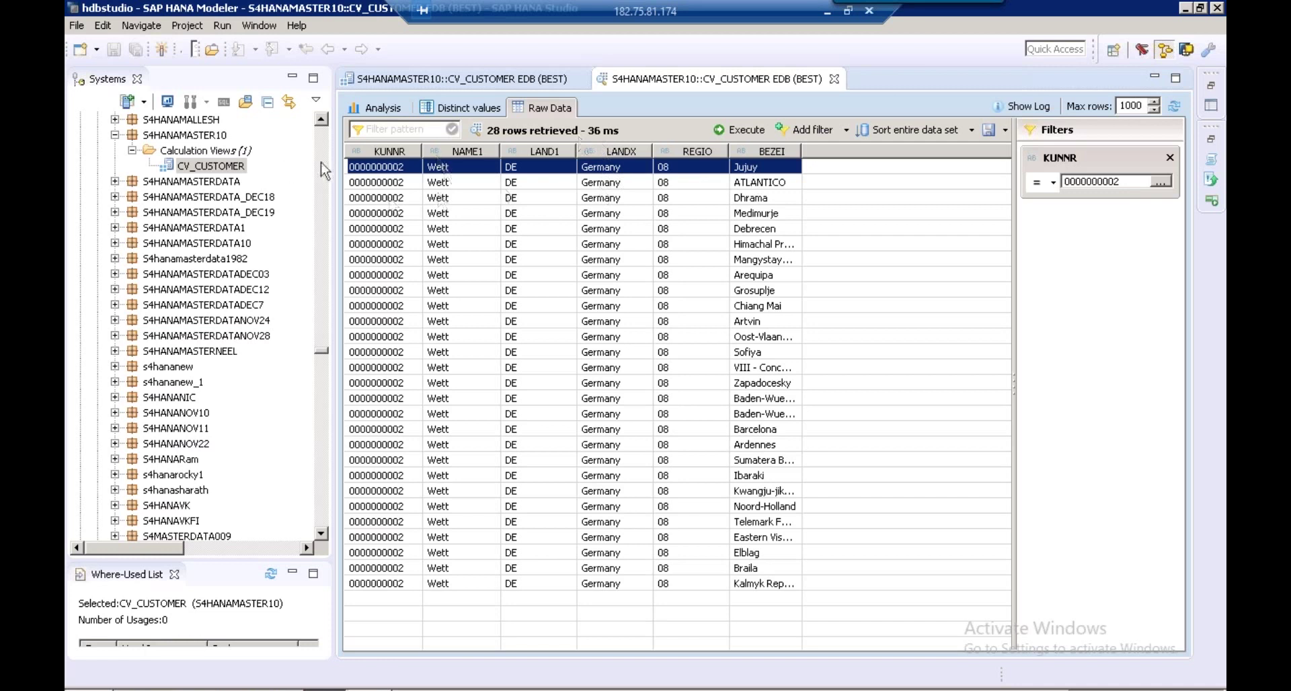
click(227, 170)
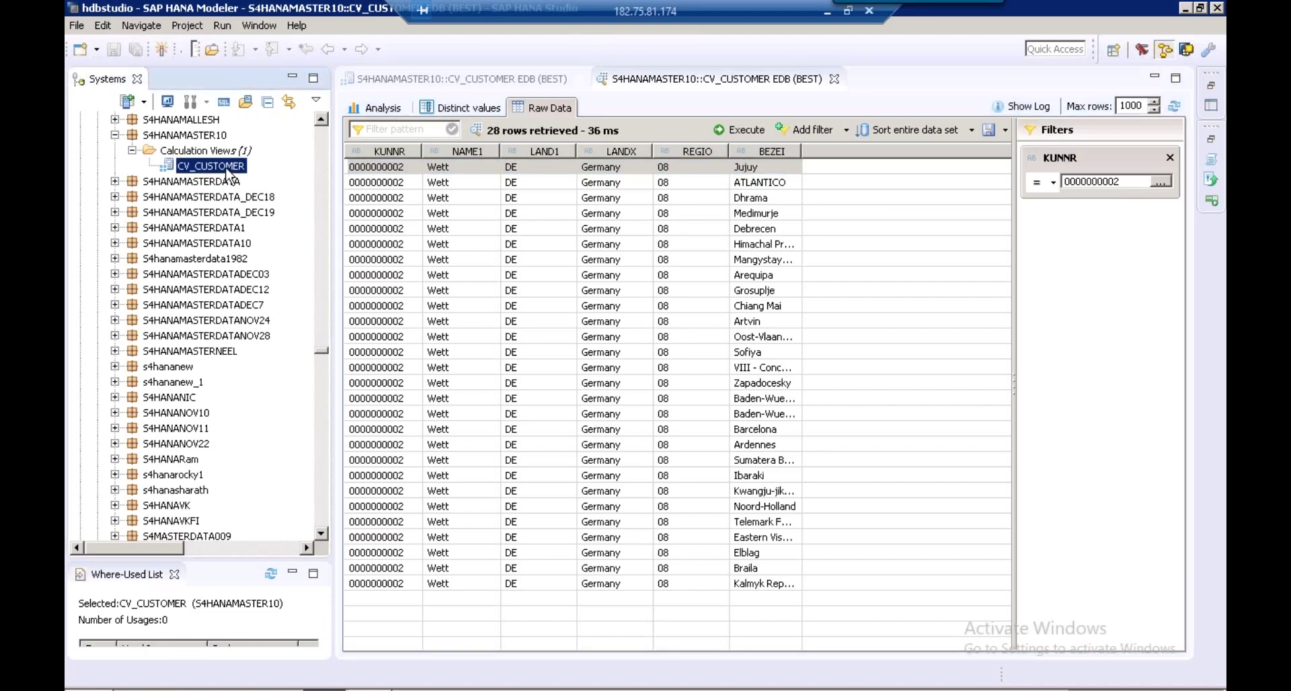
double_click(229, 173)
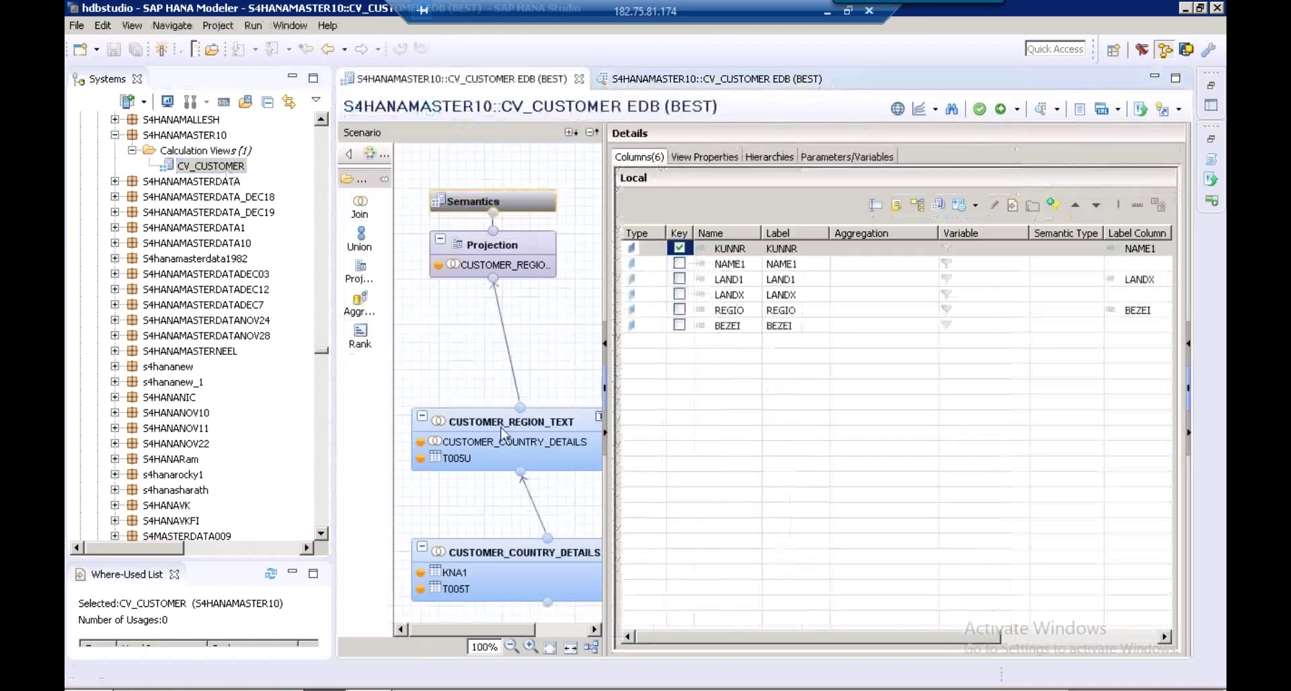
Select the CUSTOMER_REGION_TEXT node to show its REGIO–BLAND text join on SPRAS
click(503, 434)
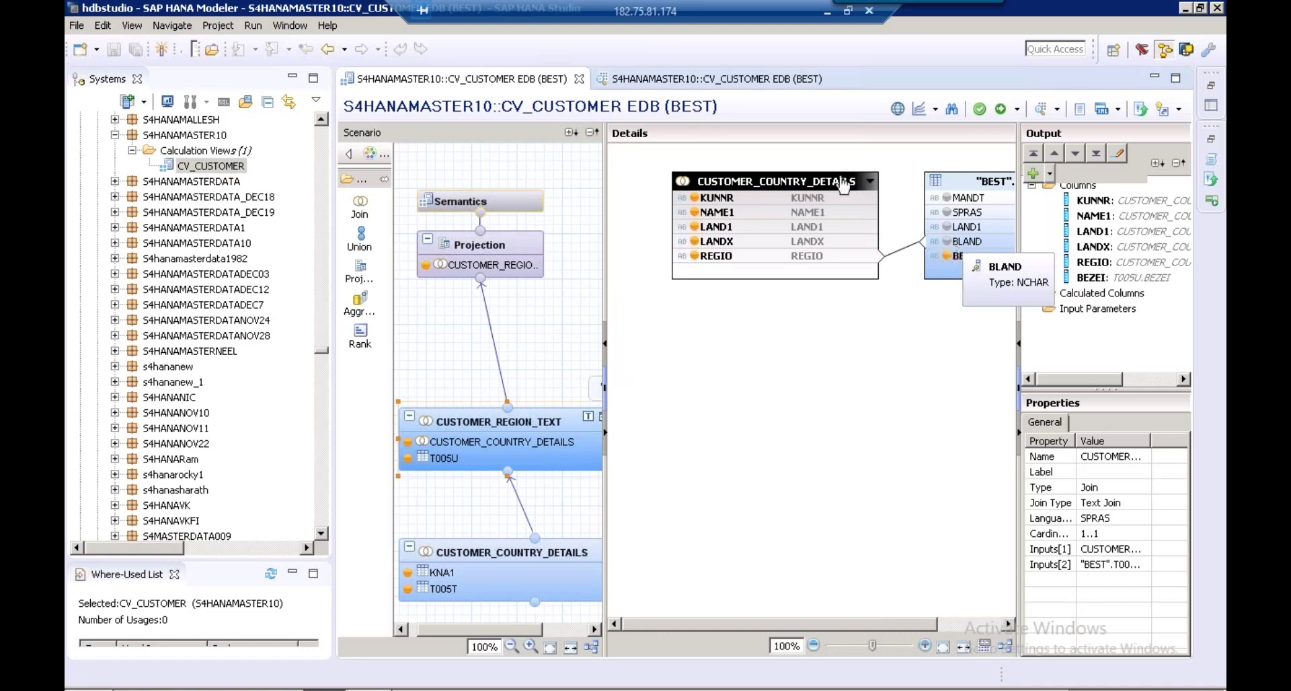
click(699, 81)
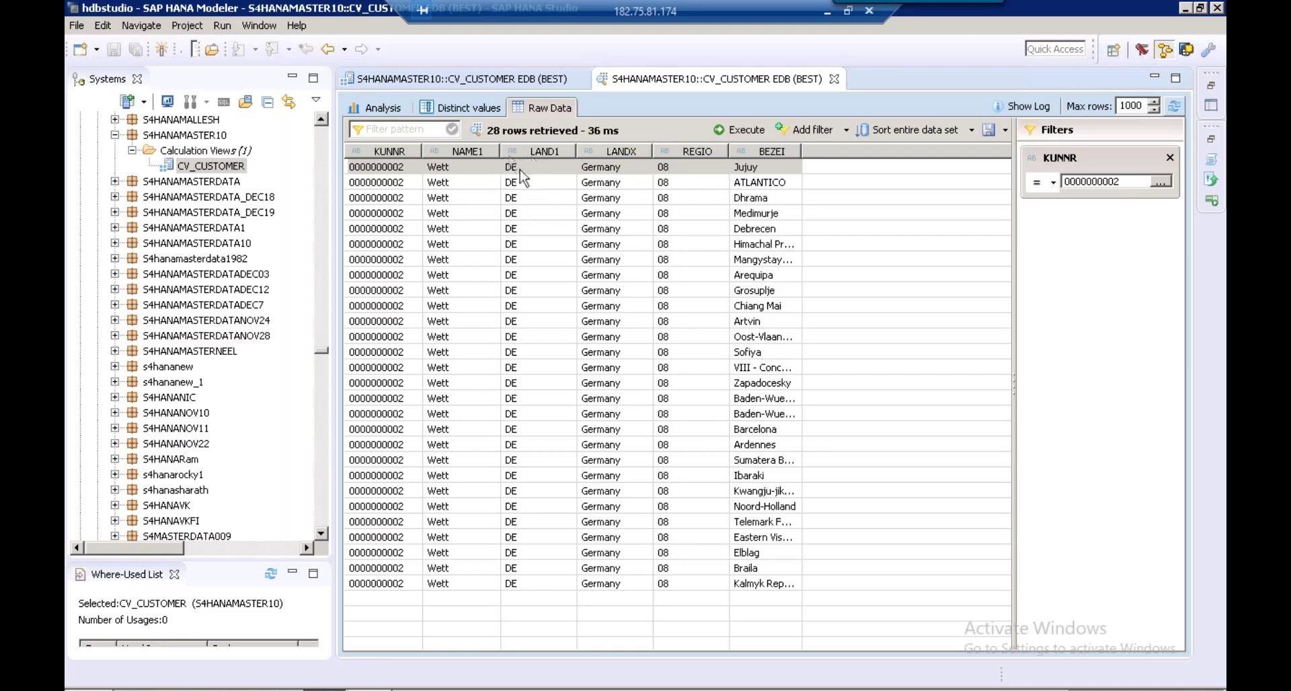
click(447, 81)
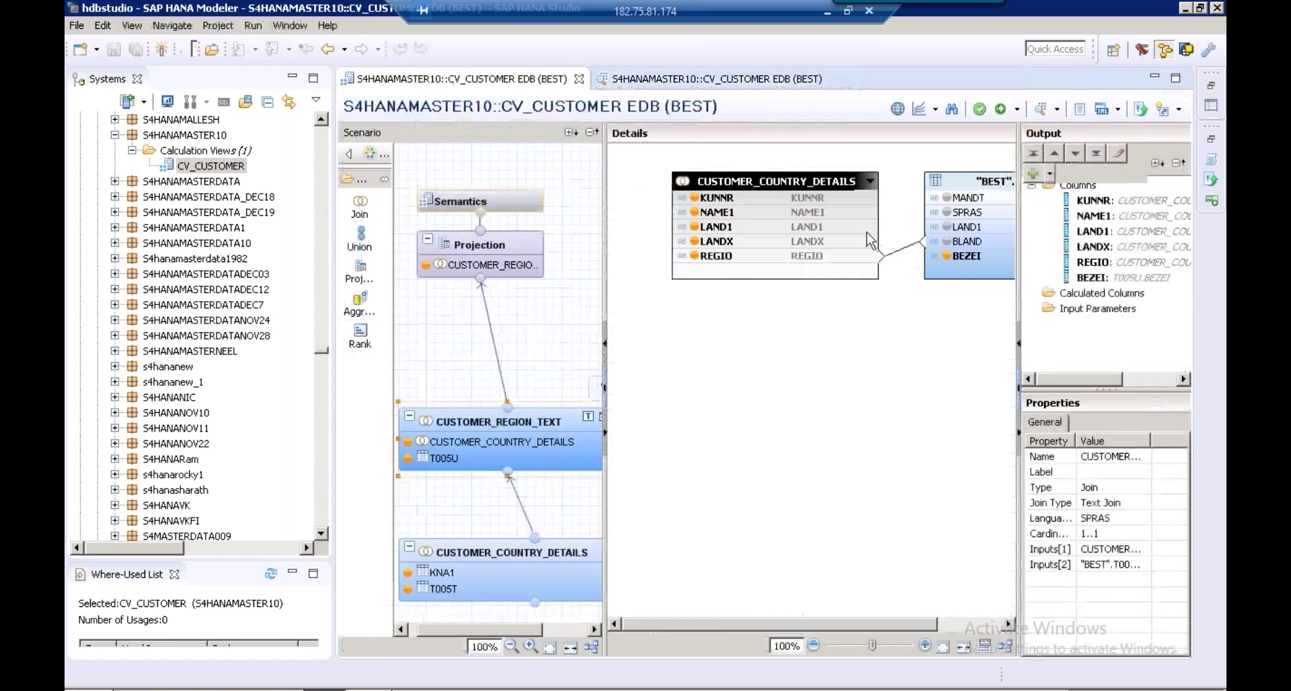
Join CUSTOMER_COUNTRY_DETAILS LAND1 to T005U's LAND1, then save, validate and activate CV_CUSTOMER
click(867, 228)
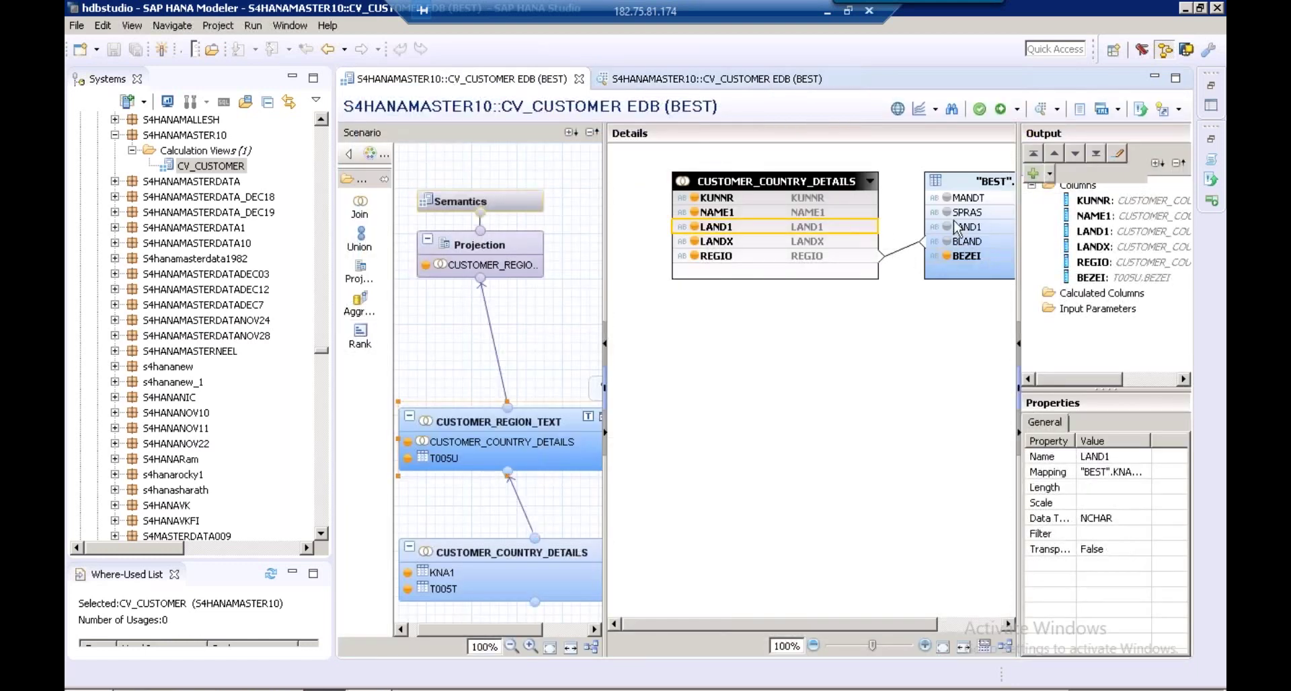
drag(873, 229, 951, 229)
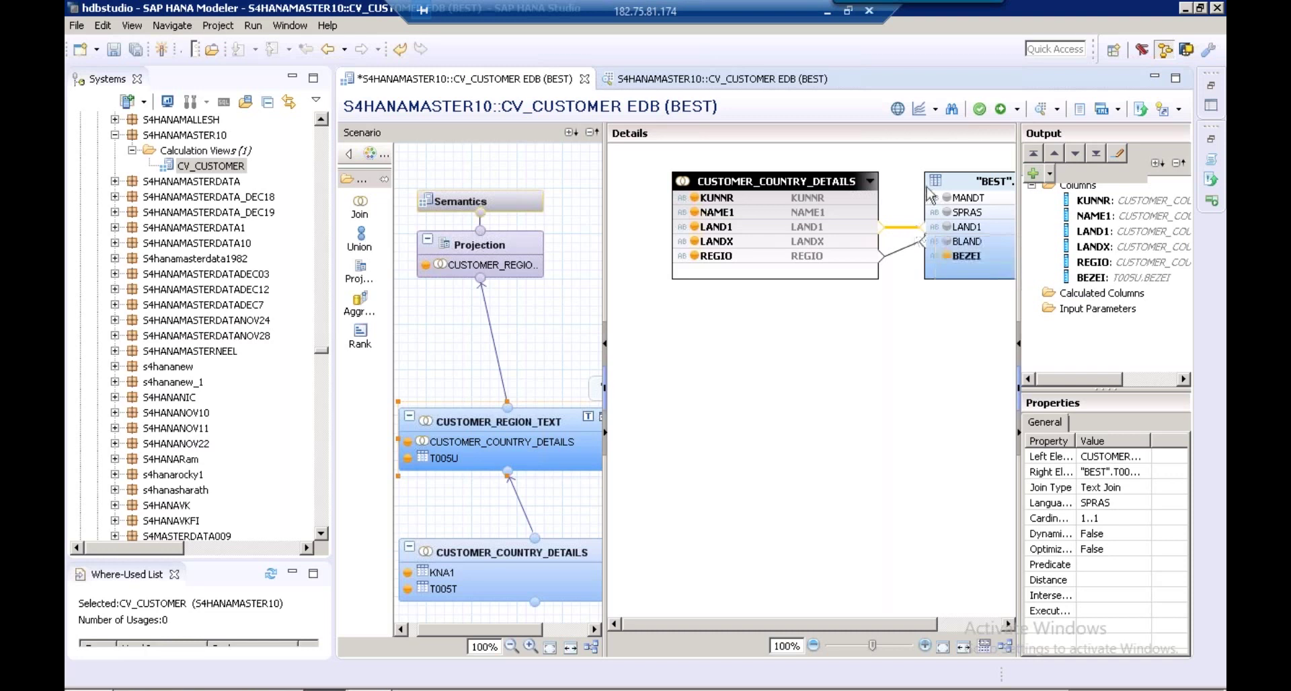
click(980, 112)
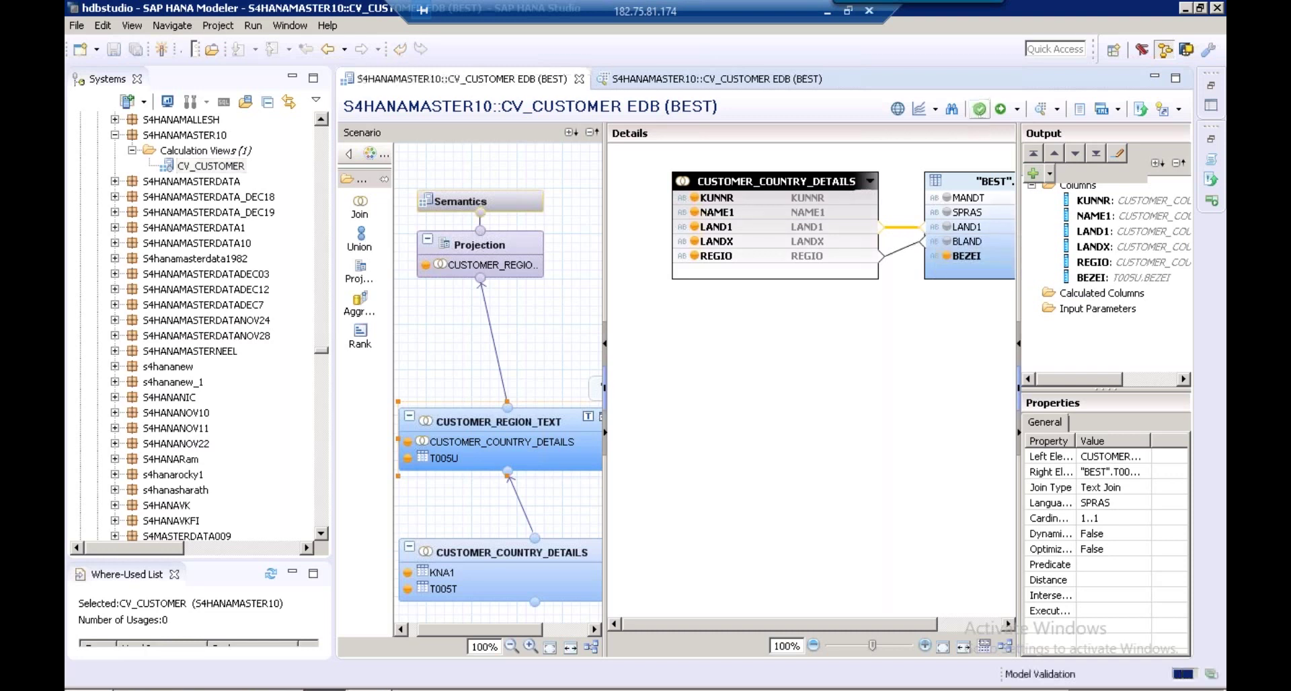
click(1000, 109)
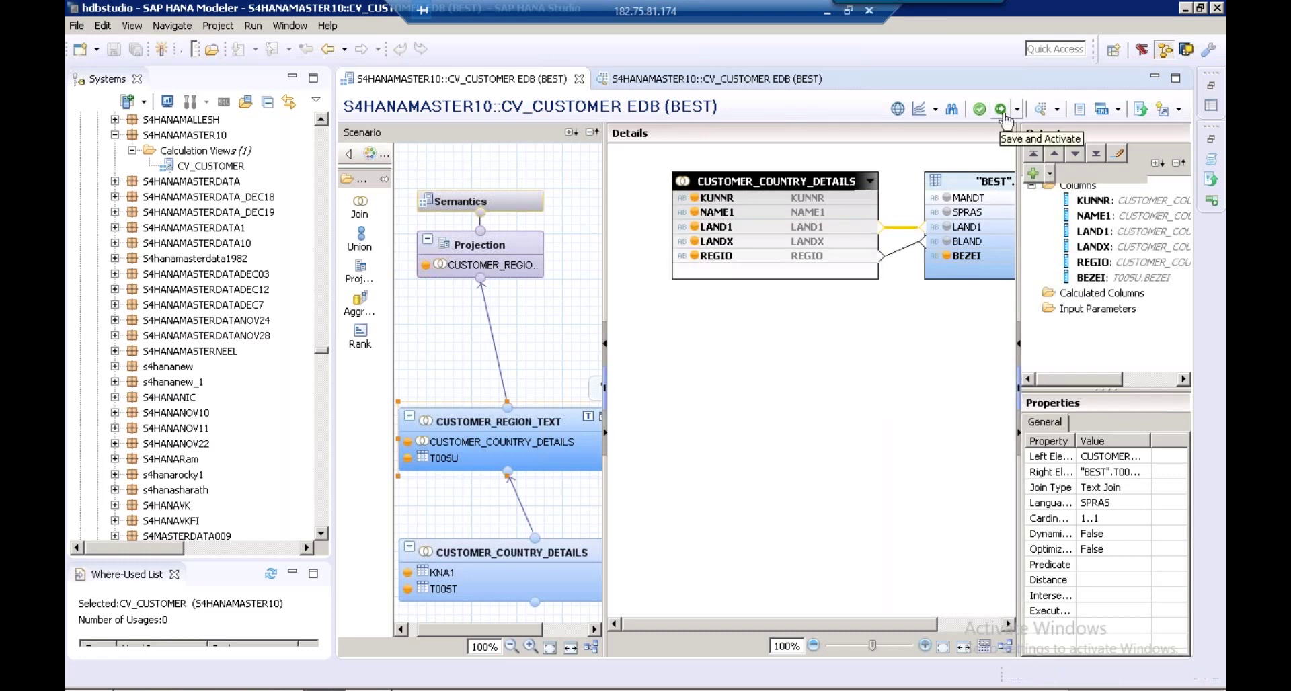
click(1041, 110)
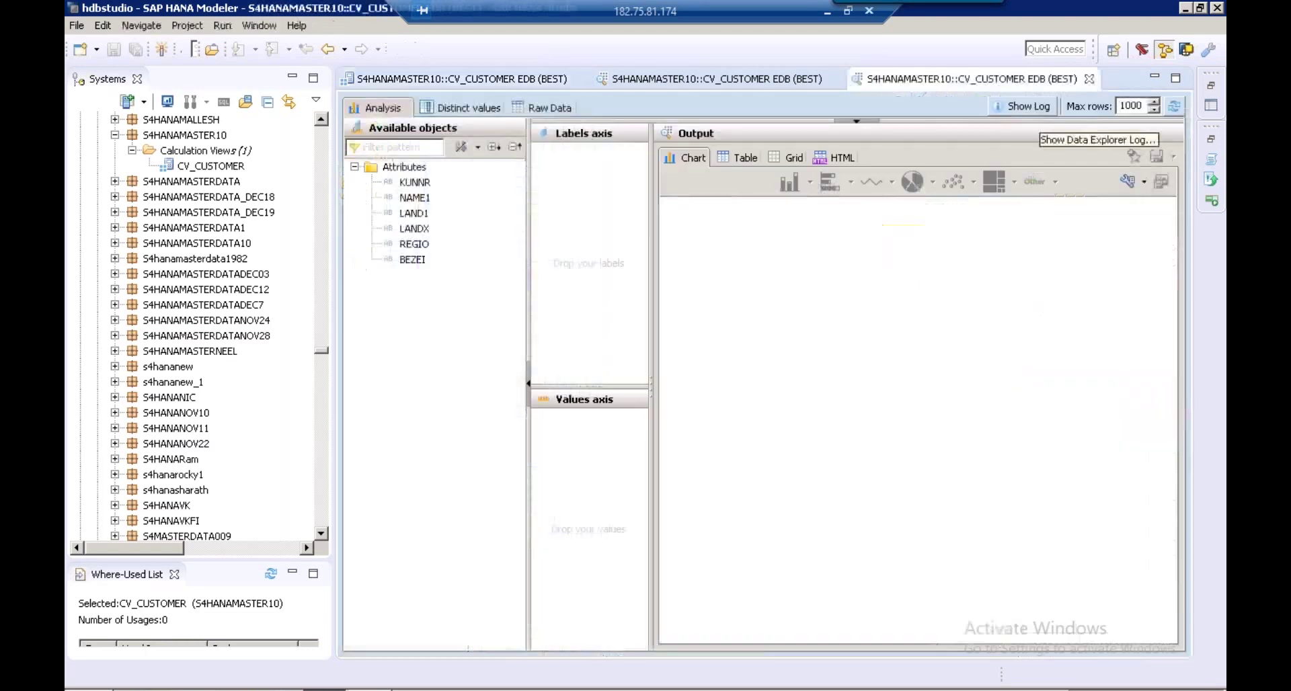
click(563, 112)
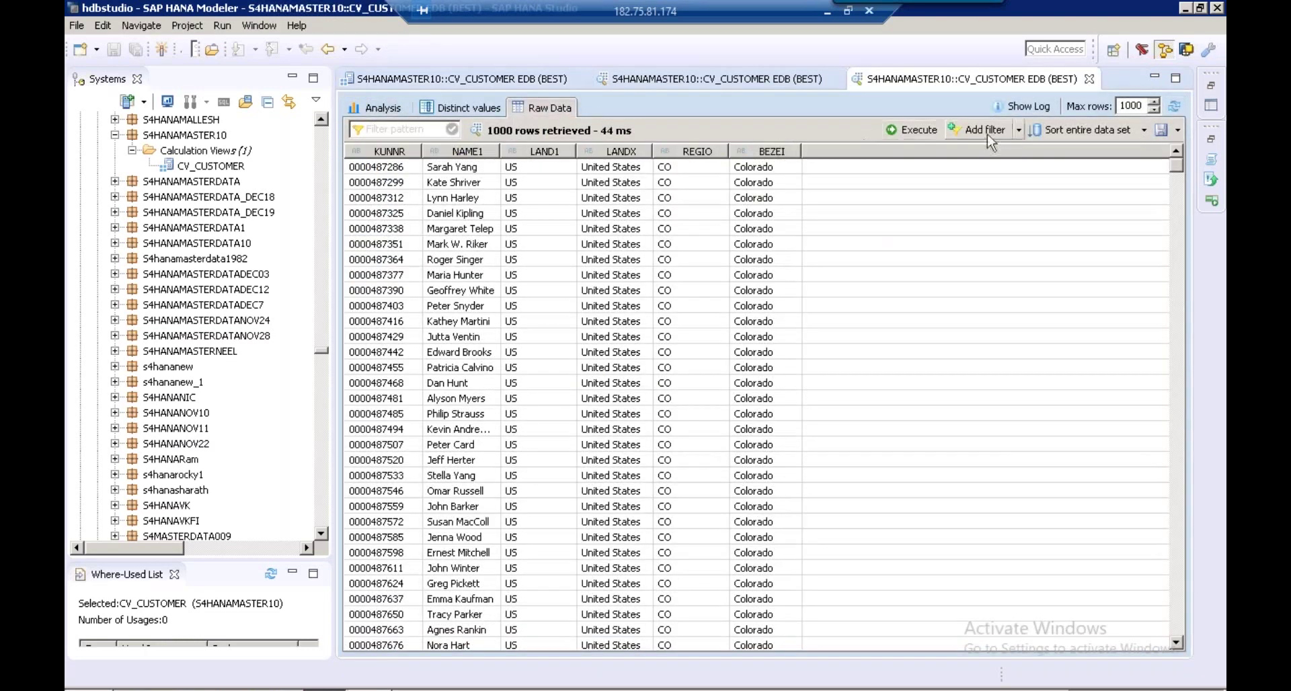
click(1019, 130)
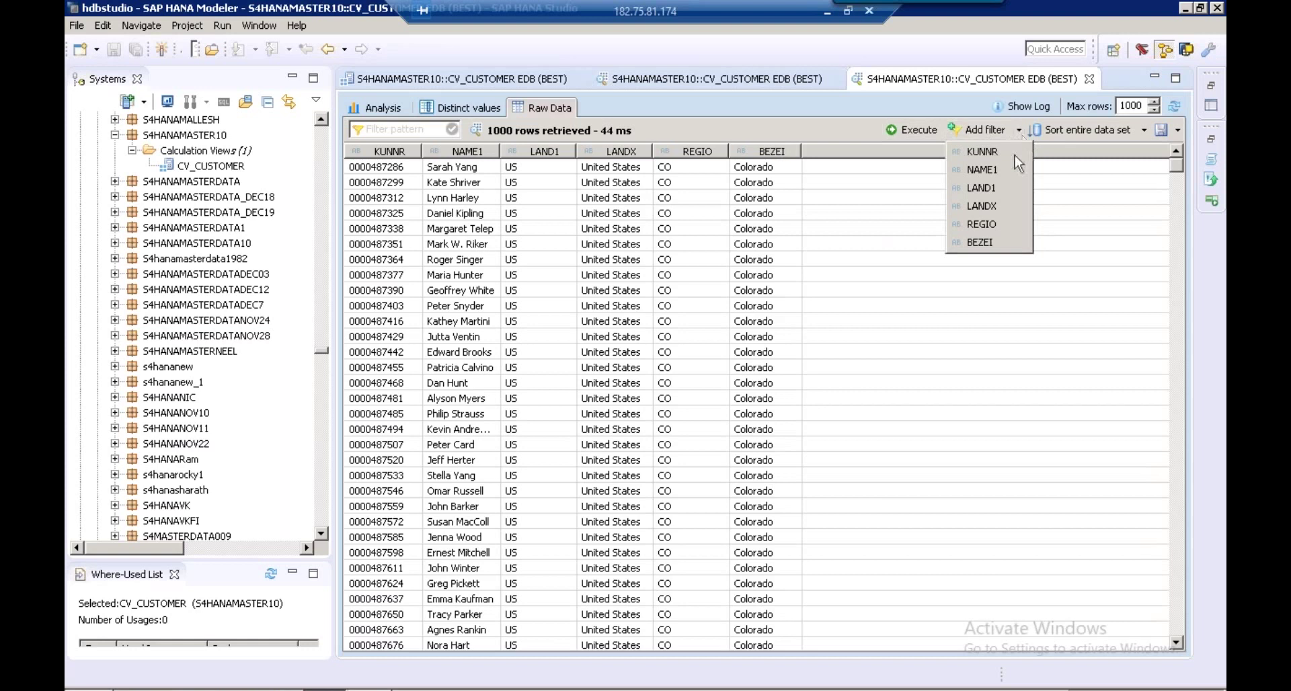
click(1016, 157)
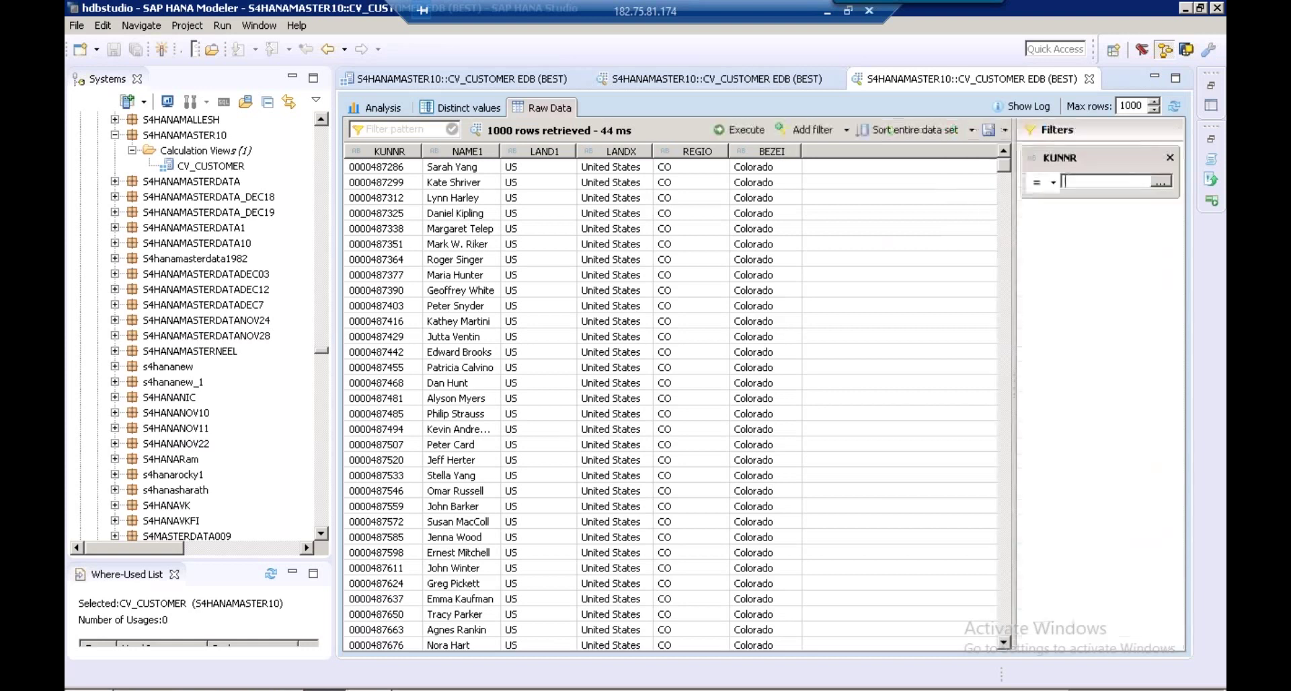
text(0000000002)
click(738, 131)
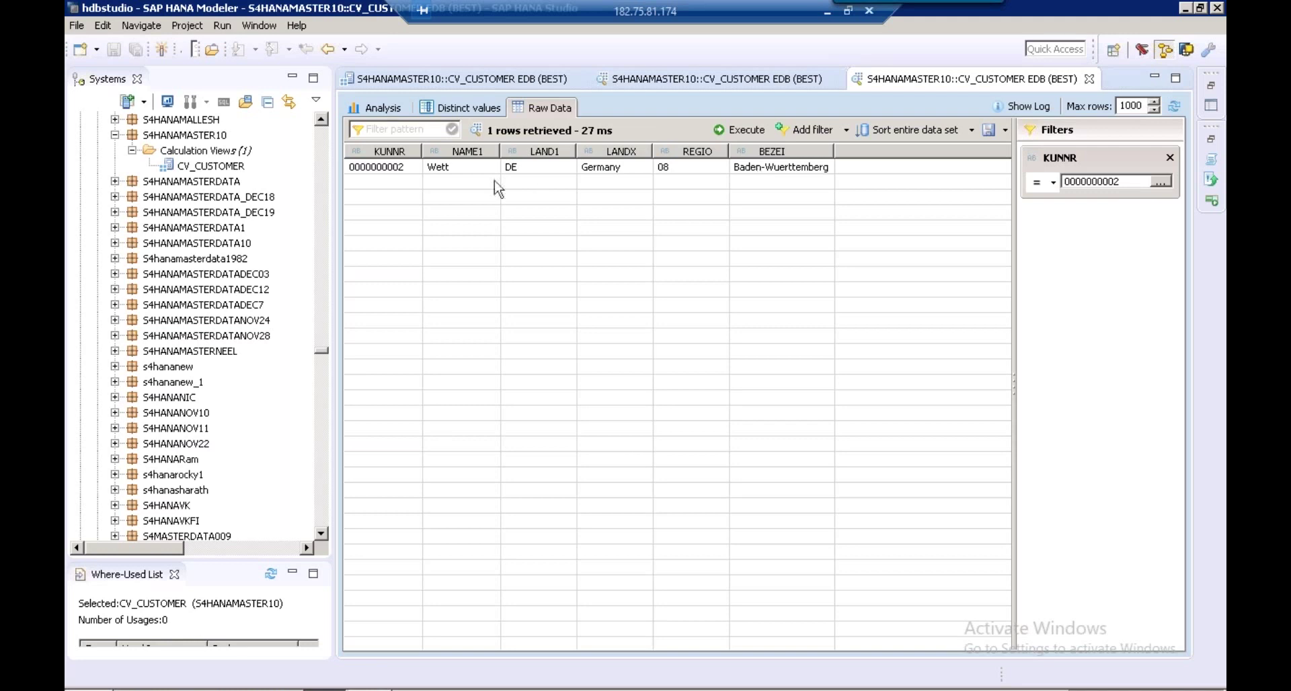
click(220, 156)
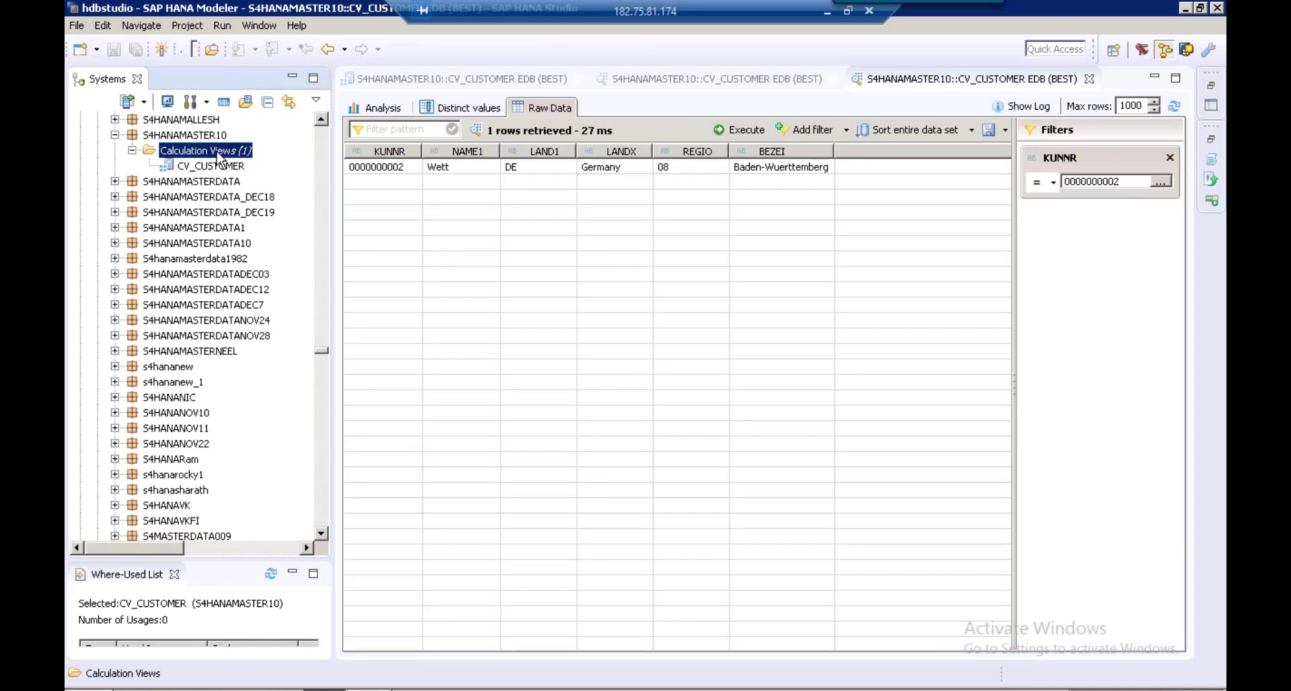
Create calculation view CV_MATERIAL with label MATERIAL and data category DIMENSION
right_click(220, 157)
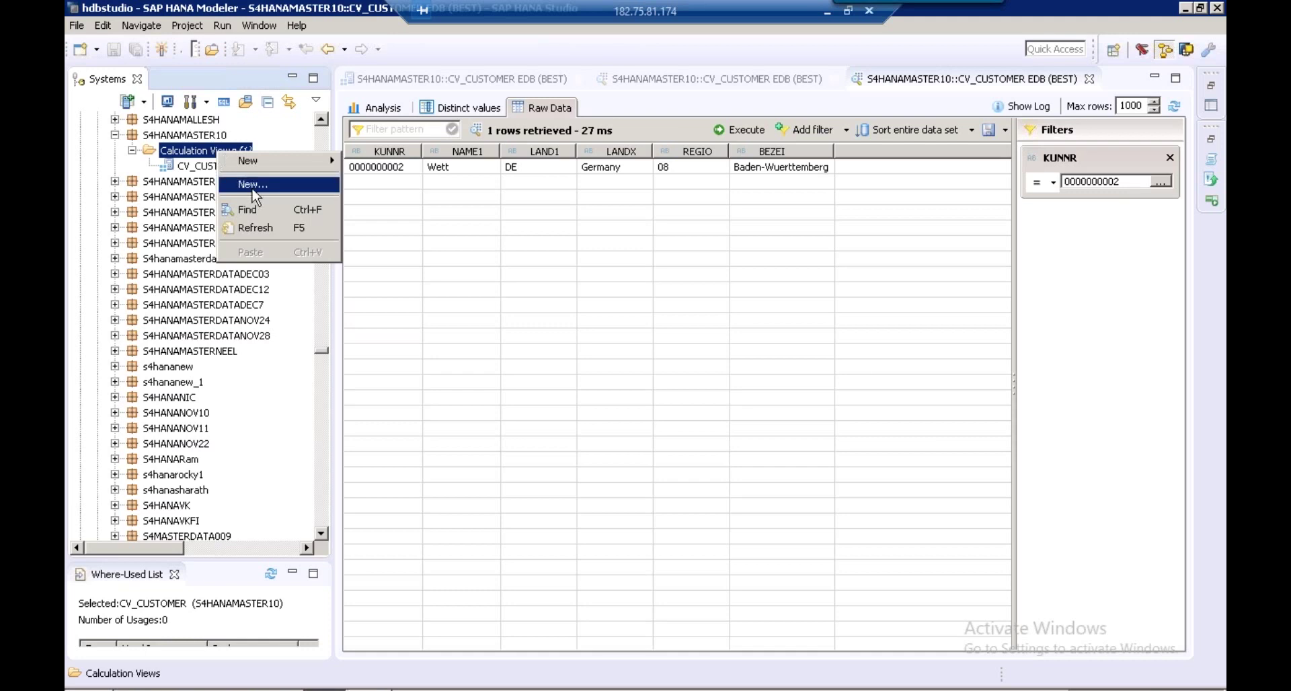
click(254, 192)
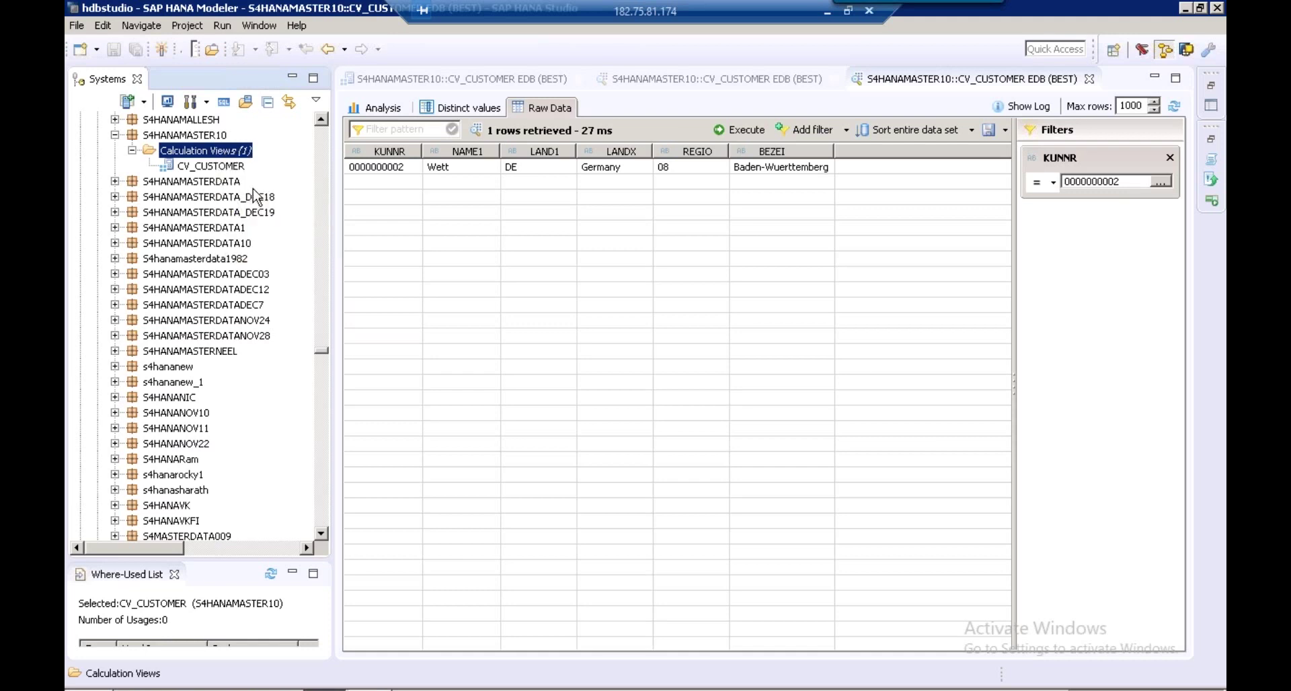
text(CV_MATERIAL)
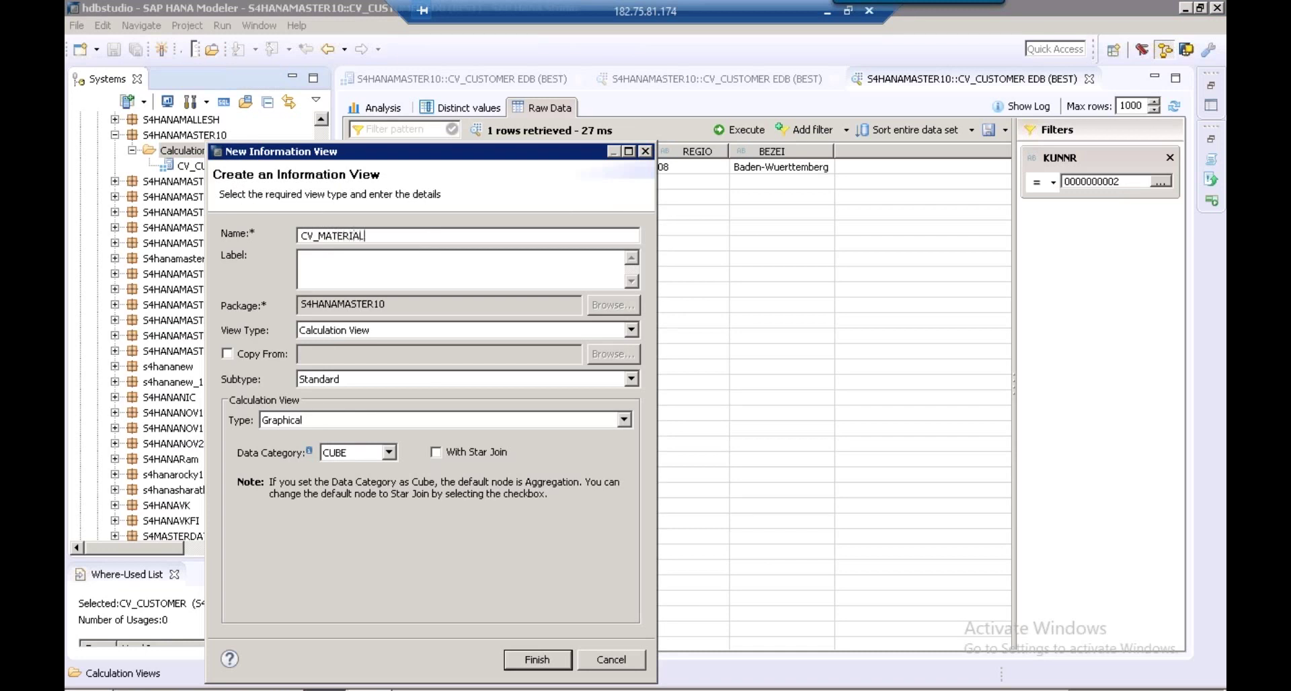
click(341, 257)
click(321, 259)
key(BackSpace)
key(BackSpace)
key(BackSpace)
click(350, 452)
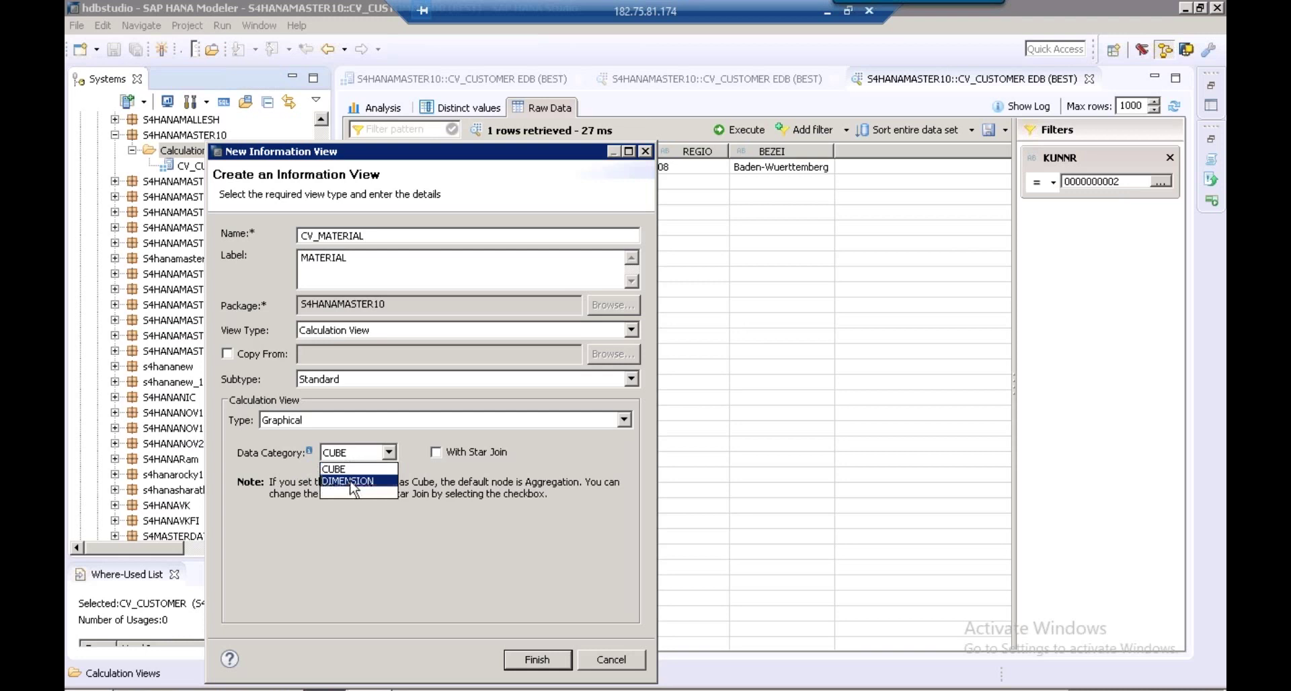
click(350, 482)
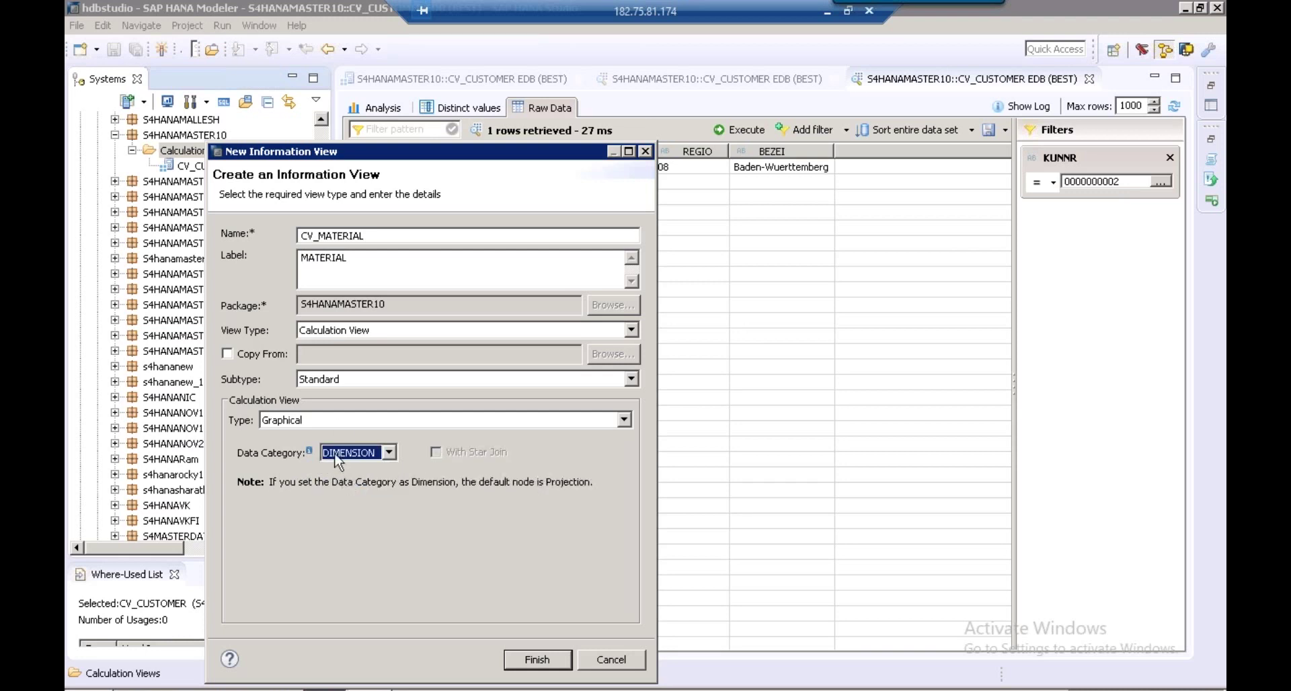
click(538, 661)
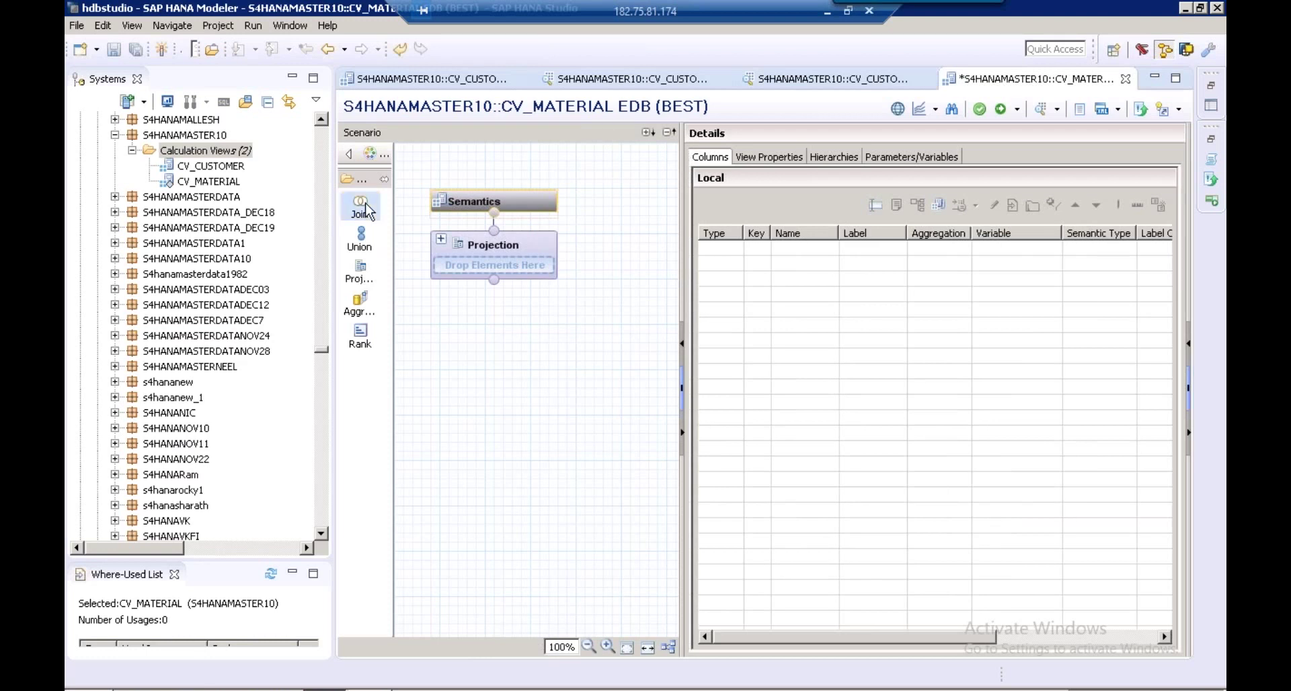
Add a Join_1 node below Projection holding table MARA from schema SAPSLT001
drag(366, 211, 450, 479)
click(451, 482)
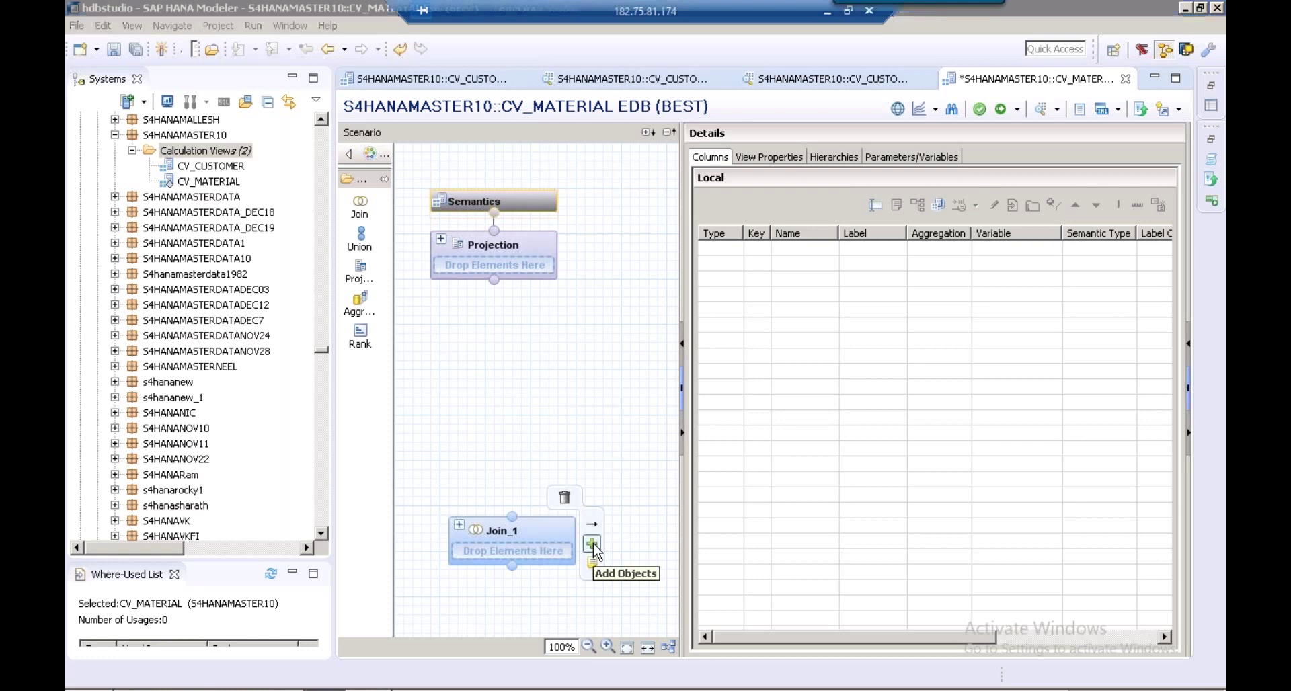
click(593, 545)
text(MARA)
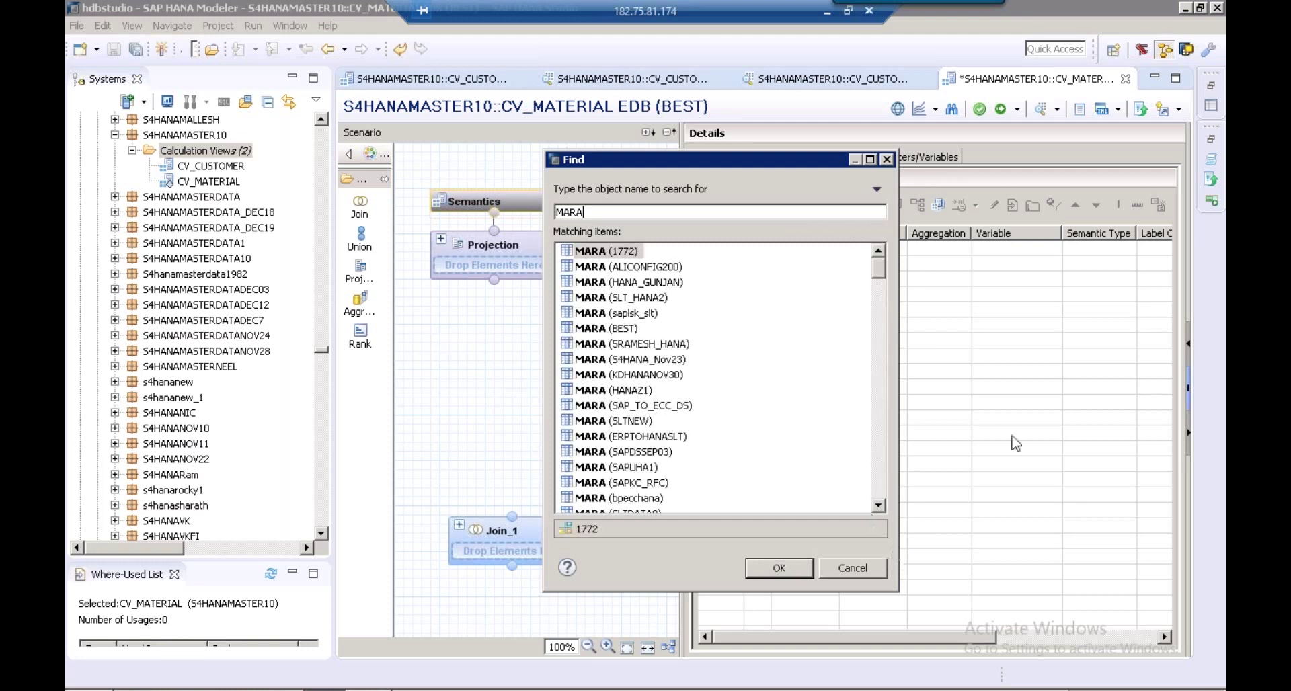
click(881, 480)
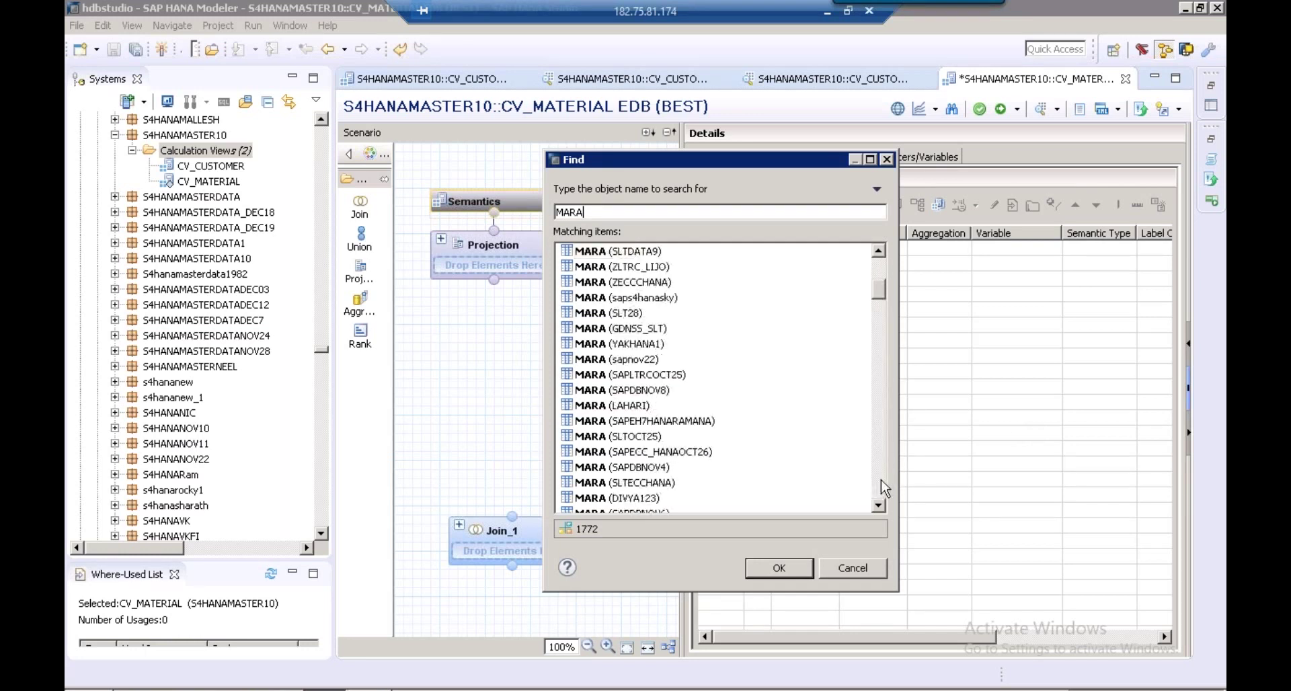
click(883, 486)
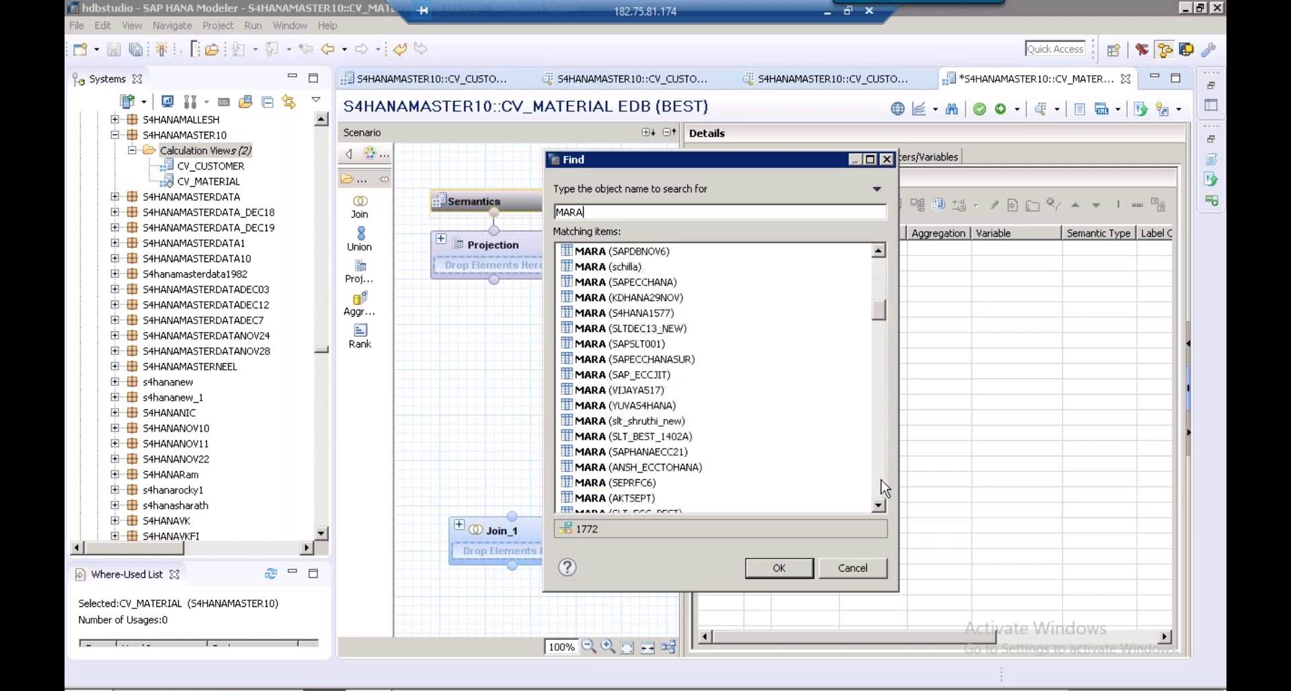
click(613, 345)
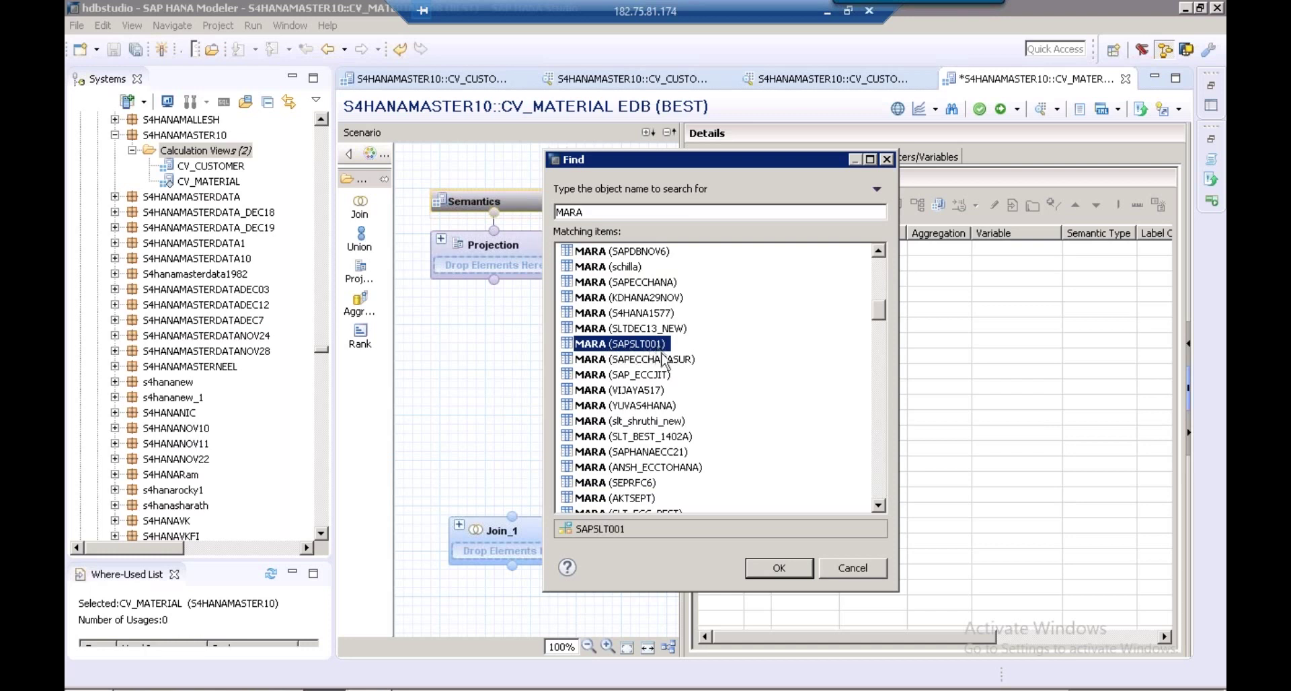
click(778, 569)
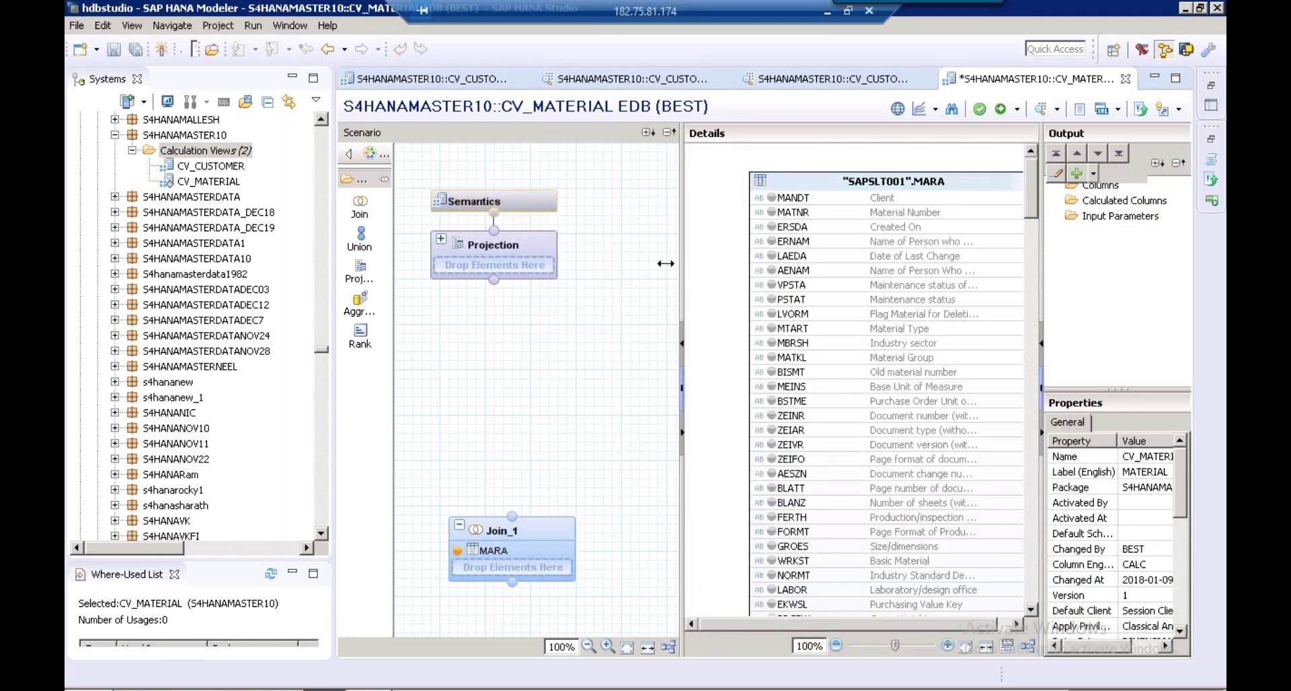
drag(666, 264, 605, 264)
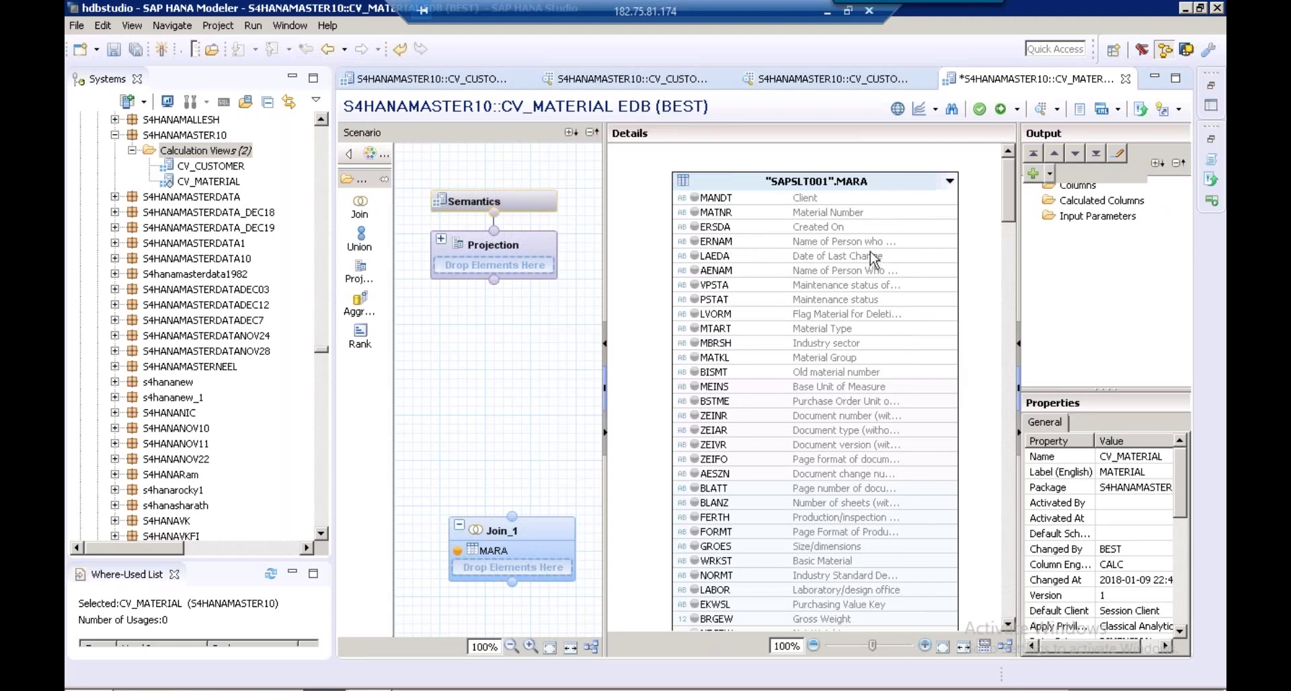
mouse_move(575, 547)
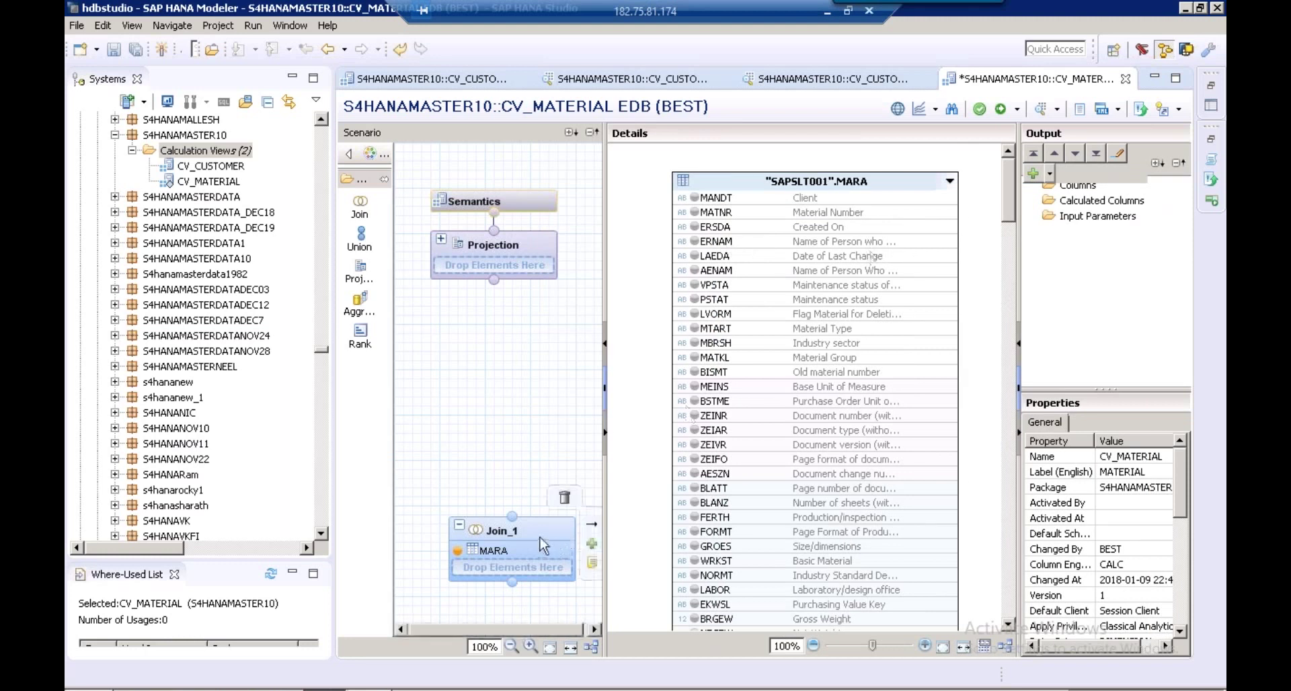
Add table MAKT from schema SAPSLT001 to Join_1 alongside MARA
click(592, 546)
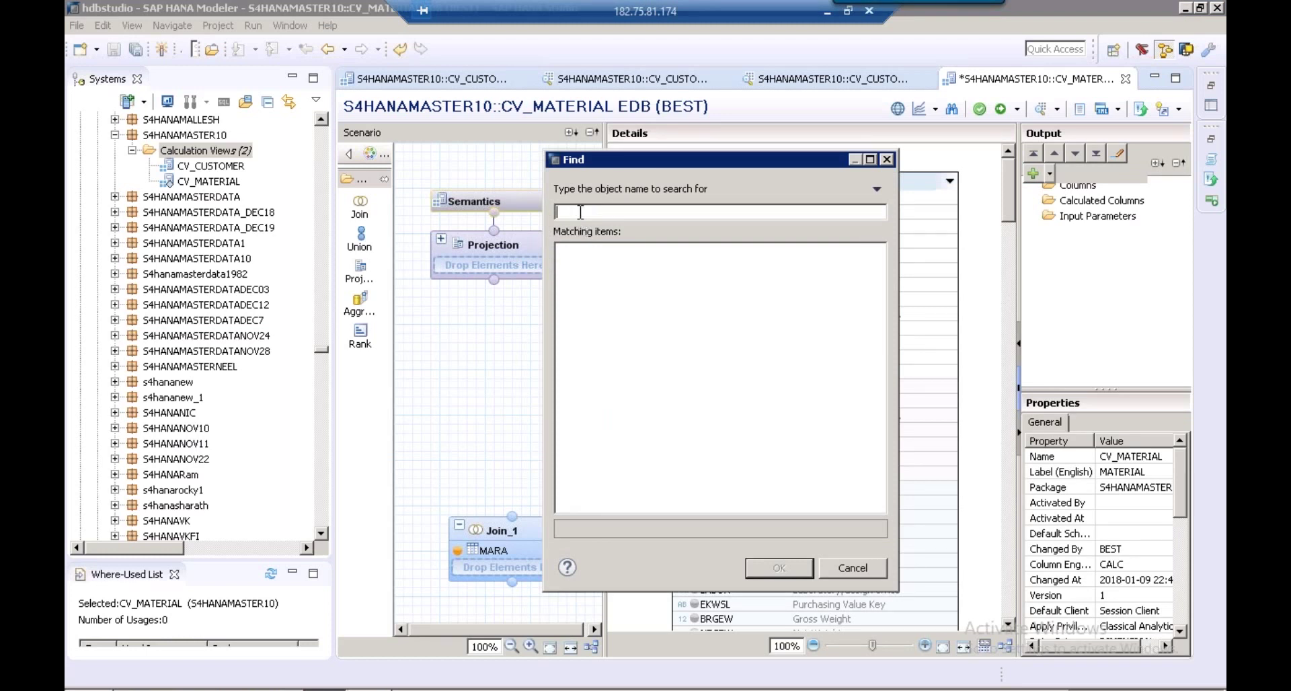
text(MAKT)
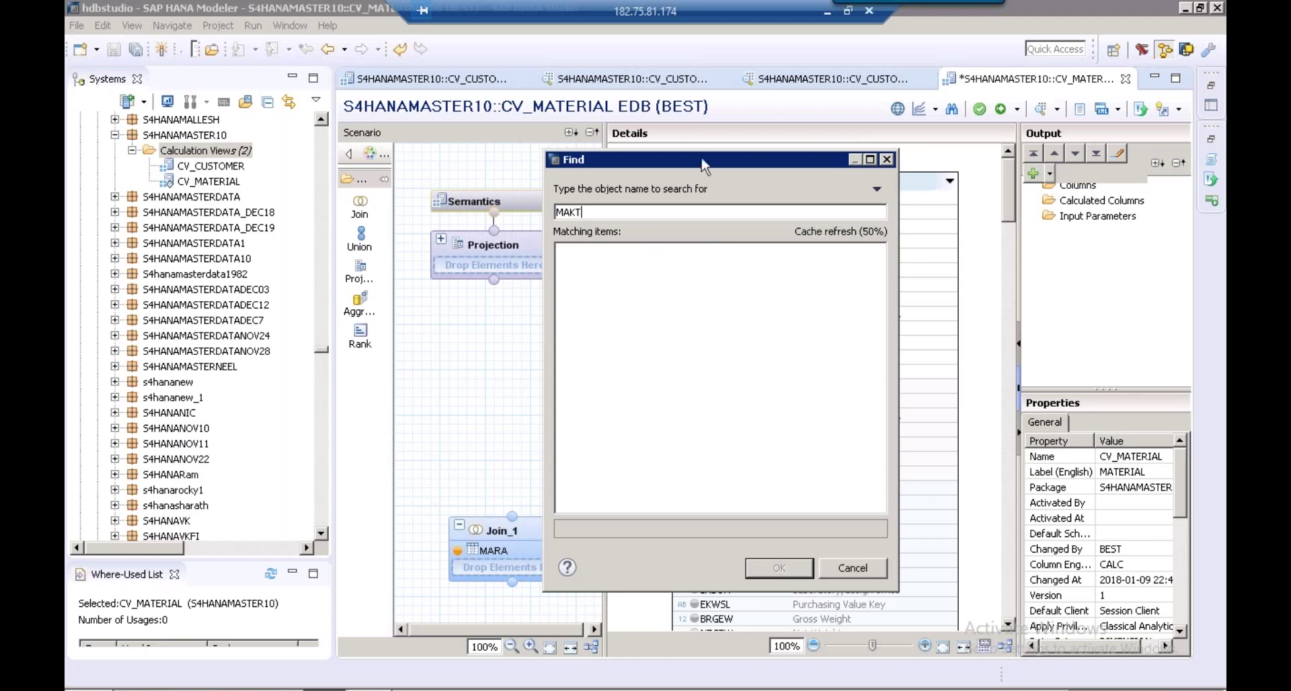
drag(703, 166, 447, 146)
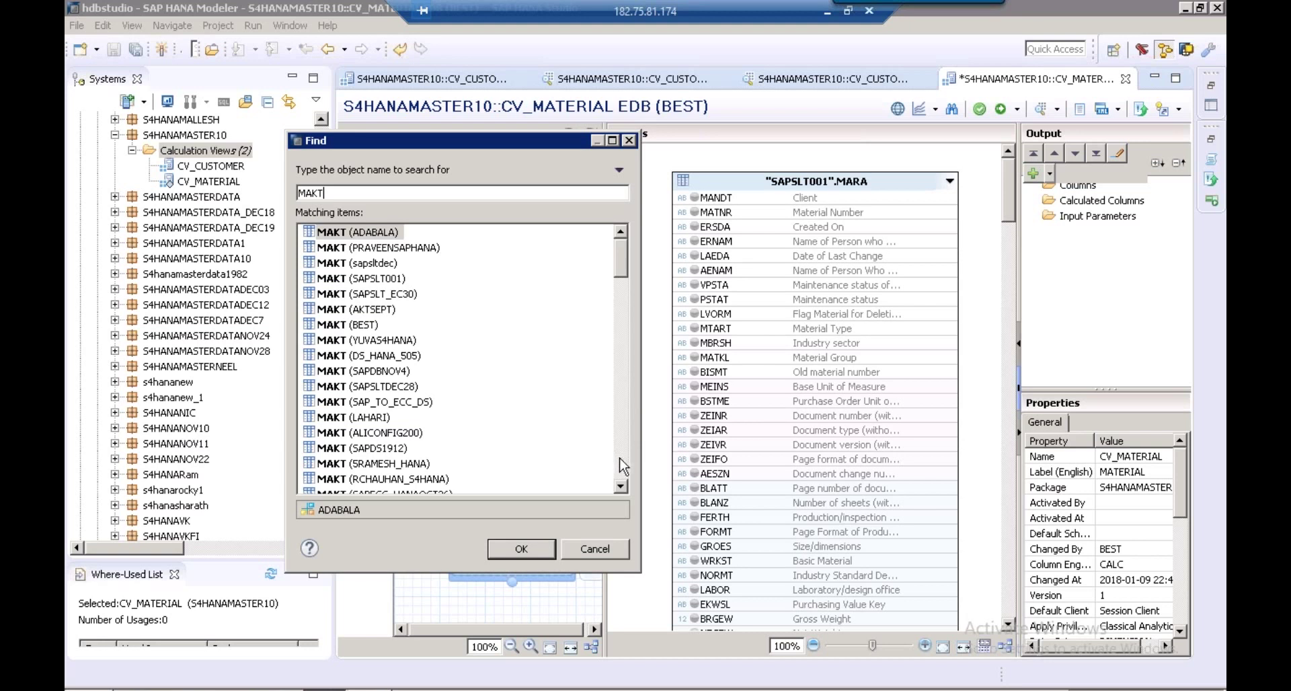
click(623, 466)
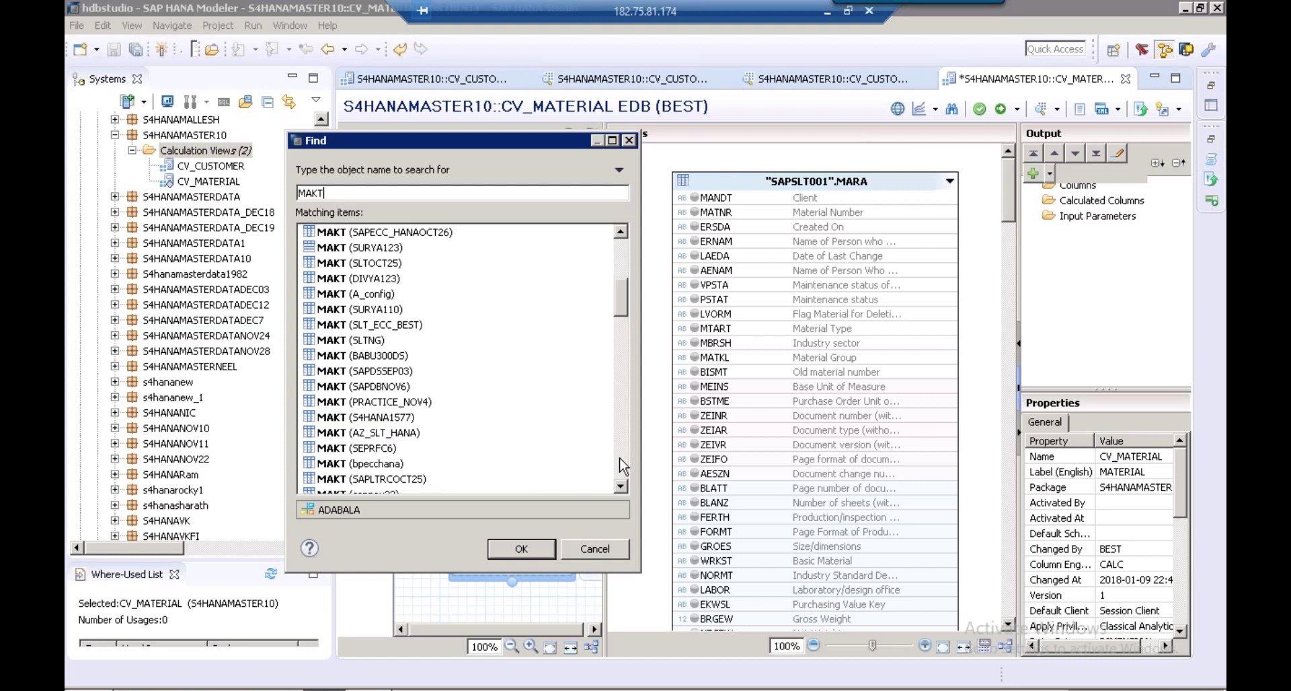
click(623, 466)
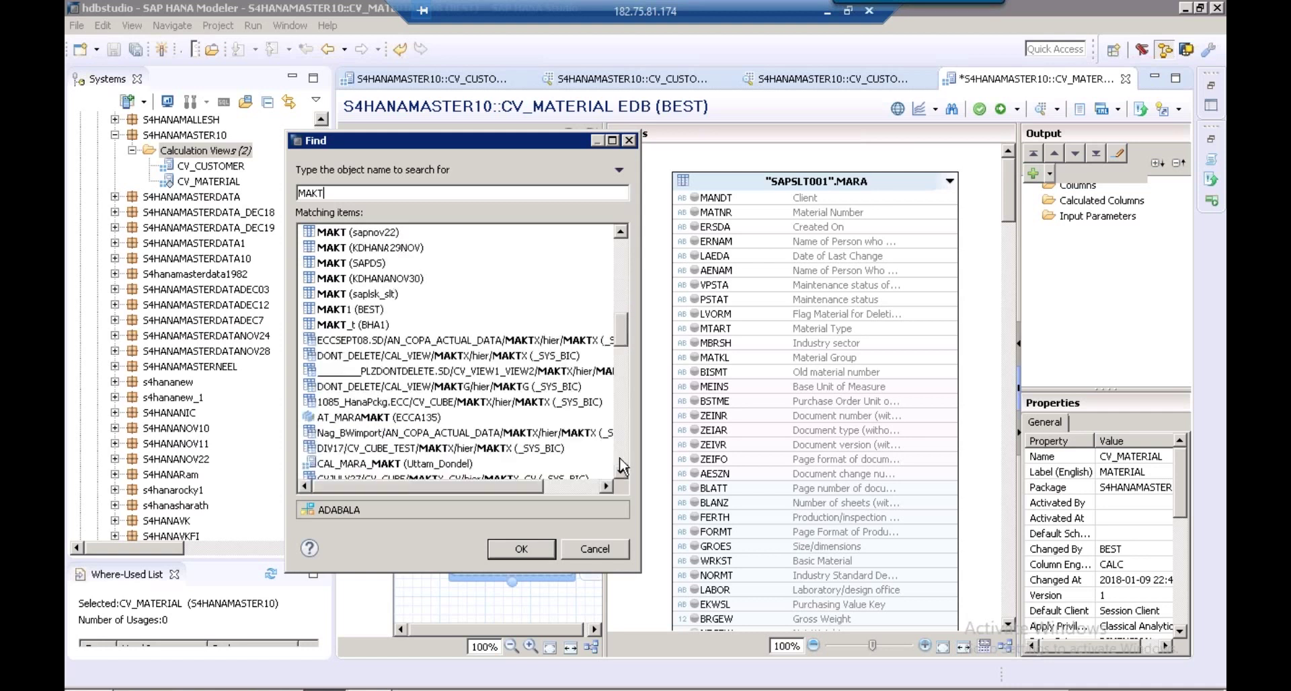
click(625, 269)
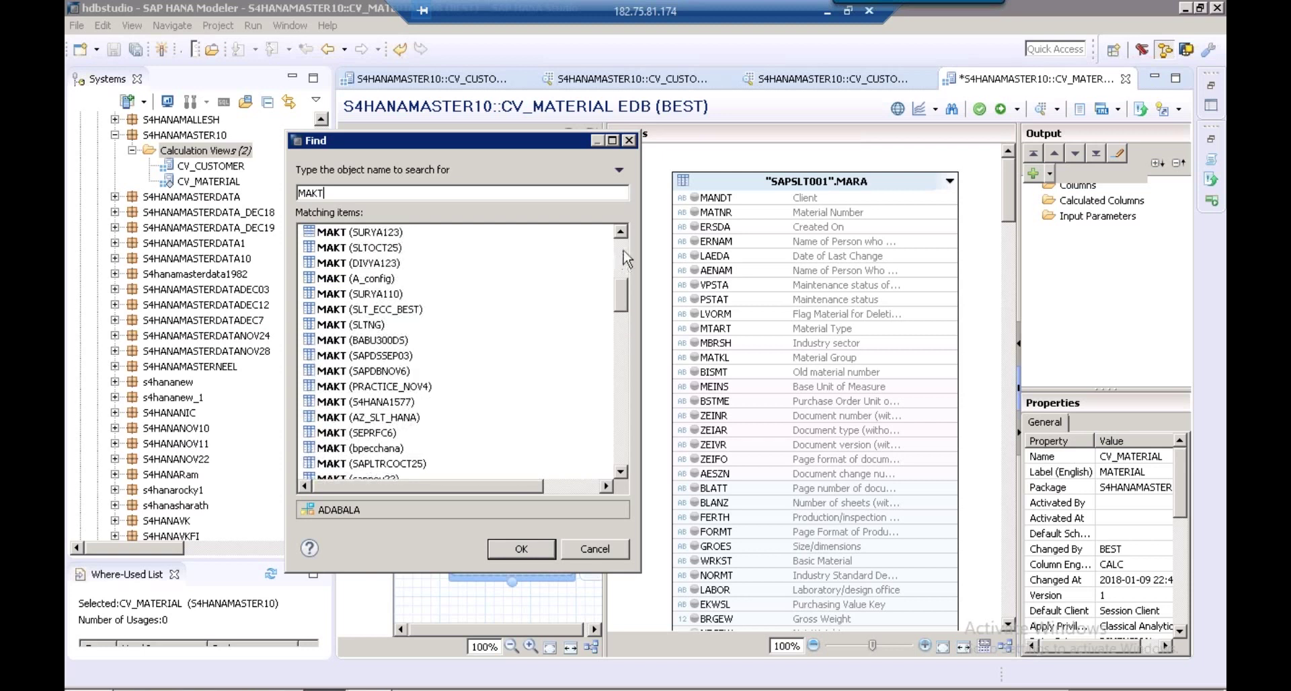
click(625, 251)
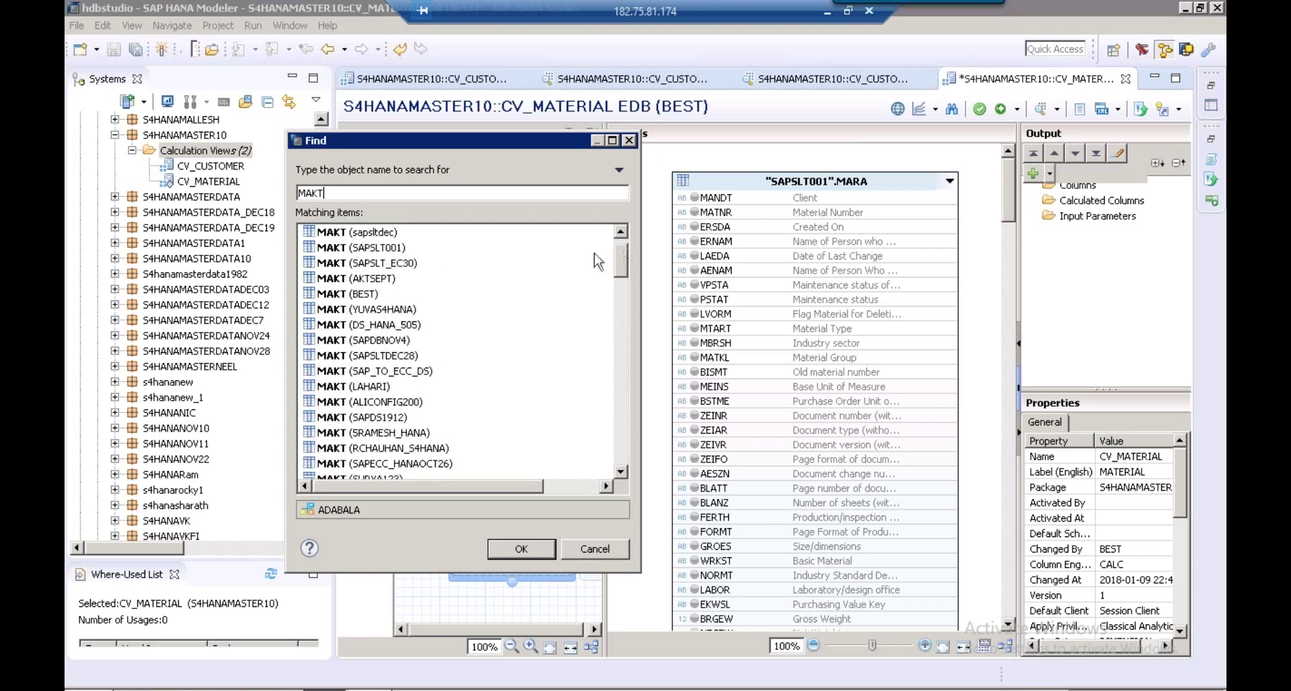
click(377, 253)
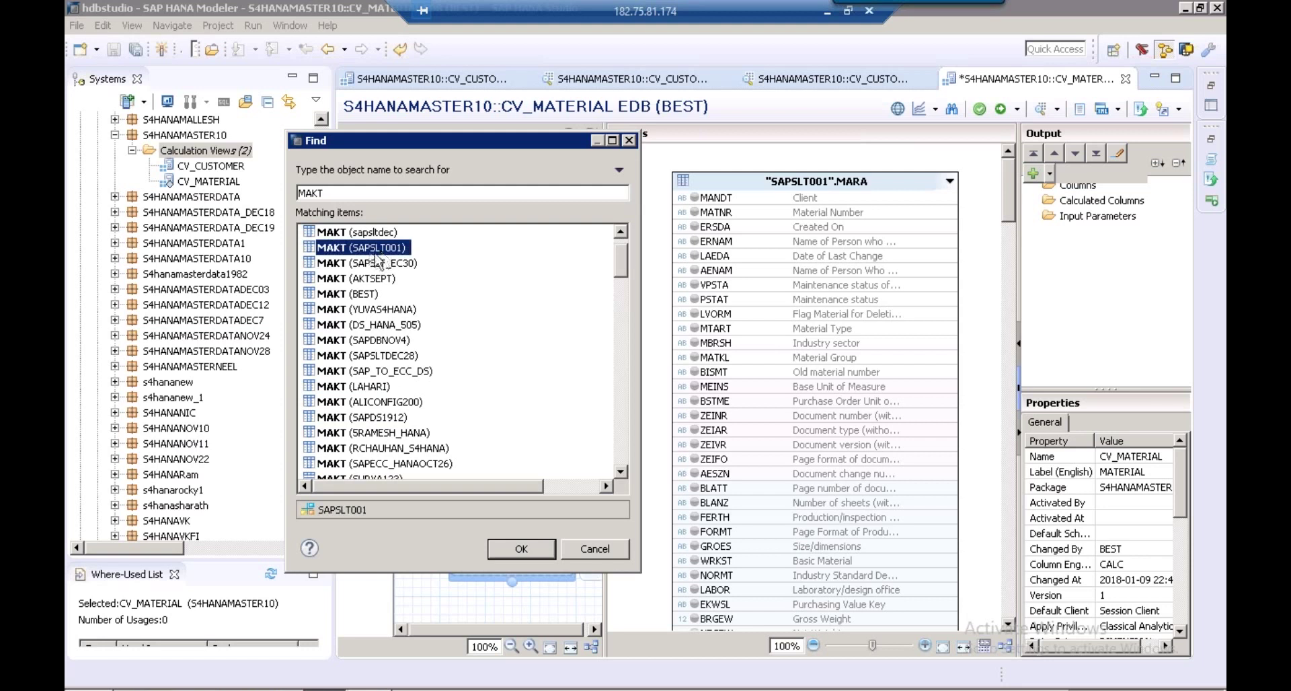
click(522, 549)
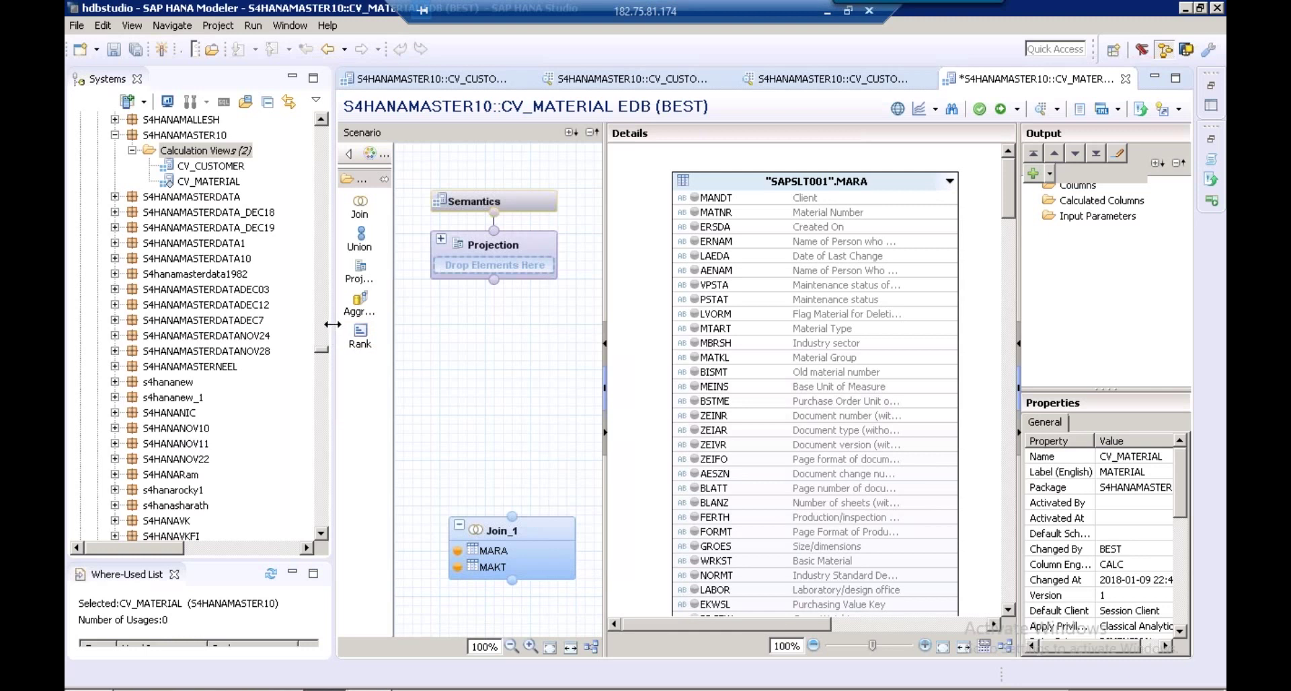
Rearrange the panes and link MARA's MATNR to MAKT's MATNR in Join_1
drag(332, 324, 332, 324)
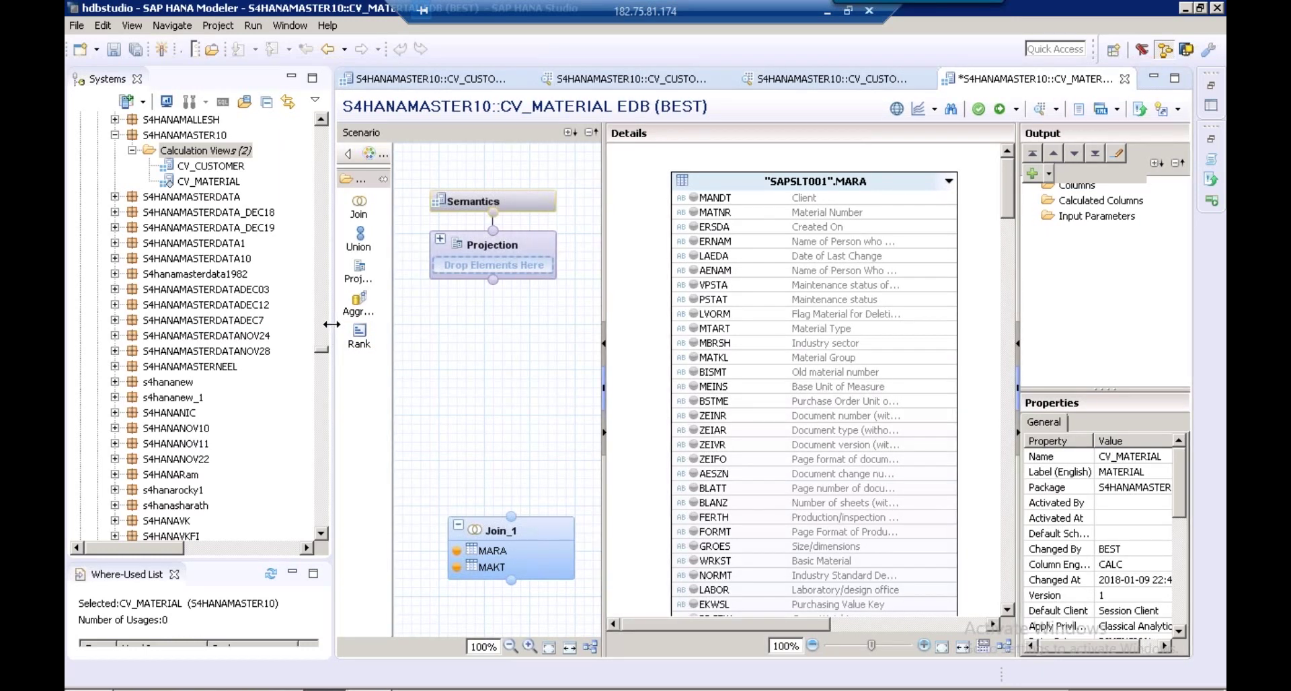
drag(332, 324, 278, 324)
drag(1131, 389, 1129, 556)
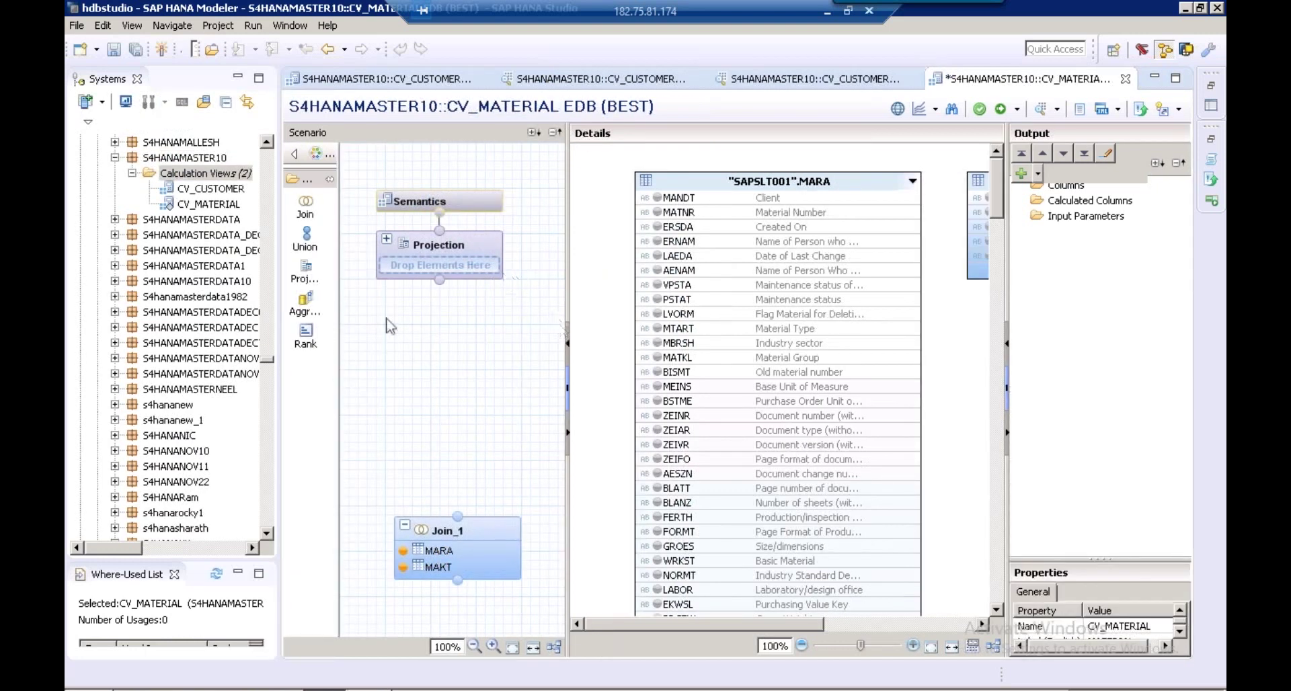
drag(1089, 560, 1089, 614)
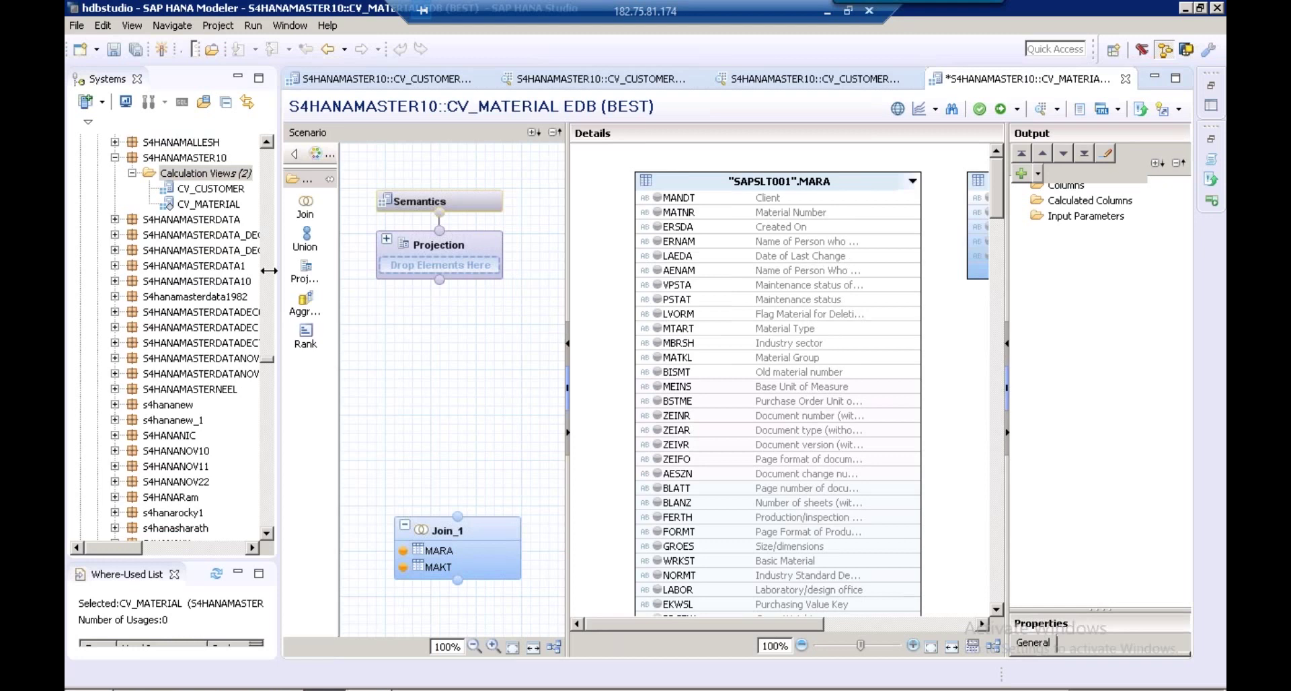
drag(269, 270, 179, 271)
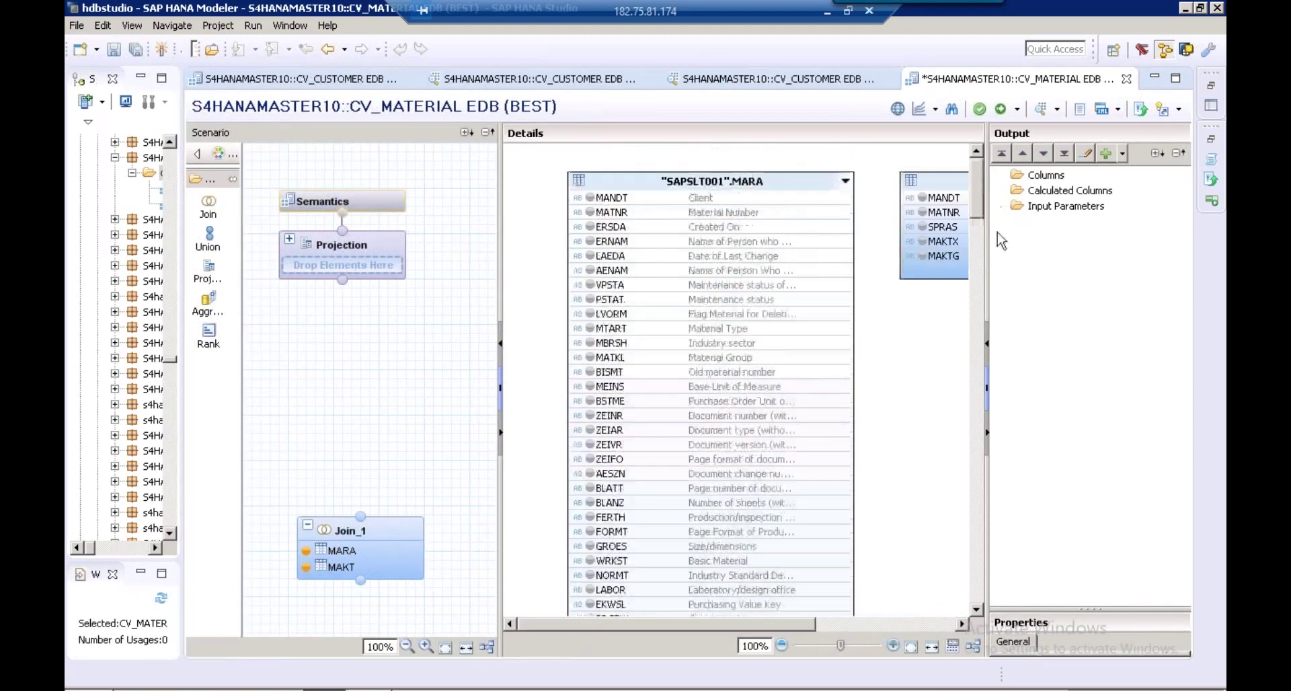
drag(987, 235, 1089, 235)
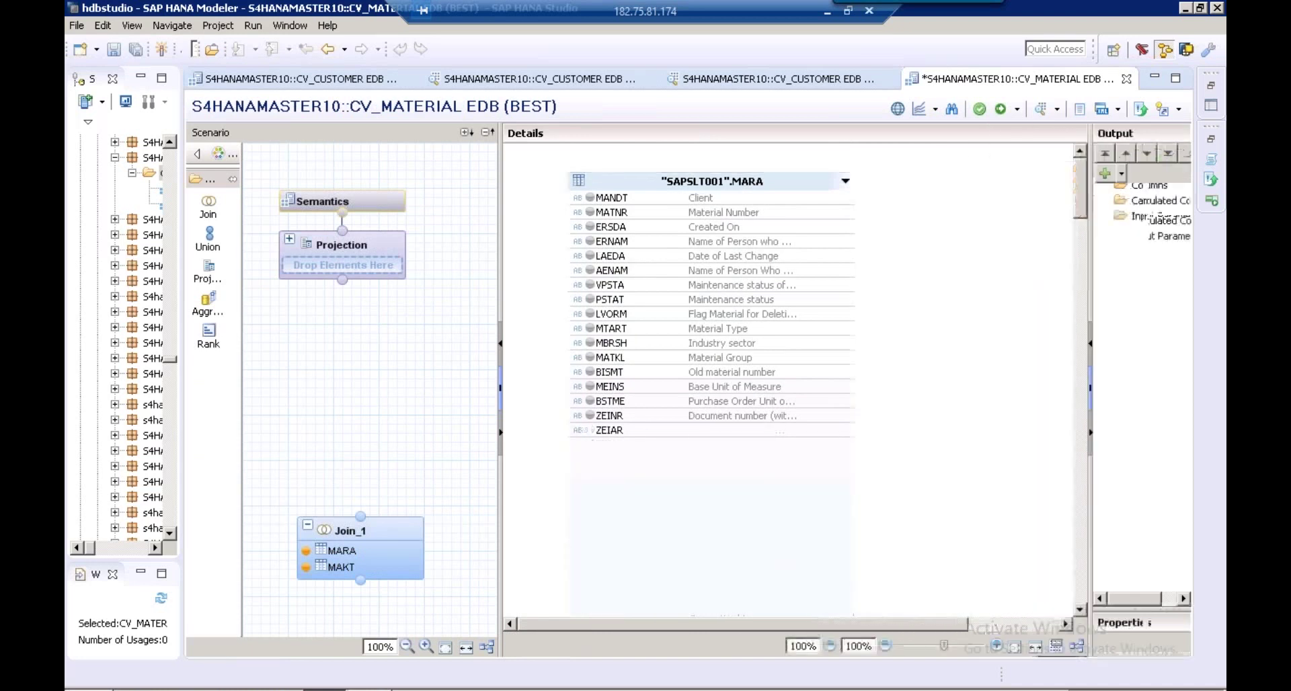
drag(501, 289, 449, 288)
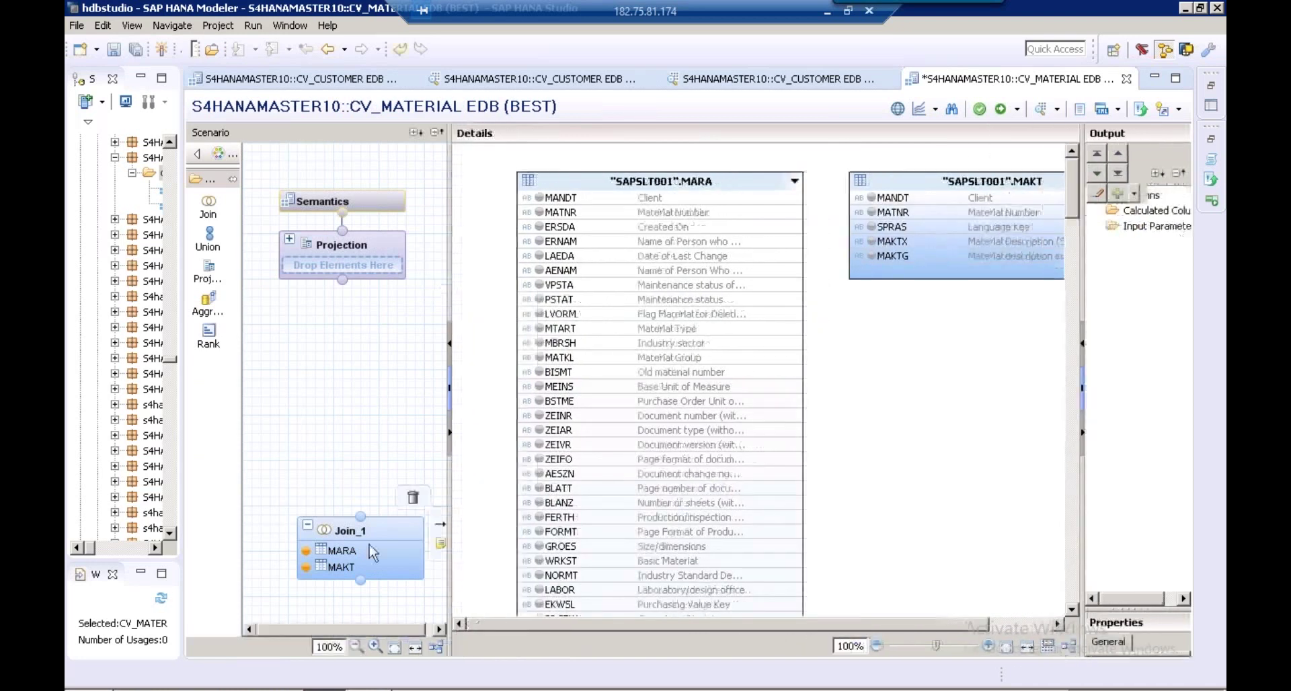
click(785, 213)
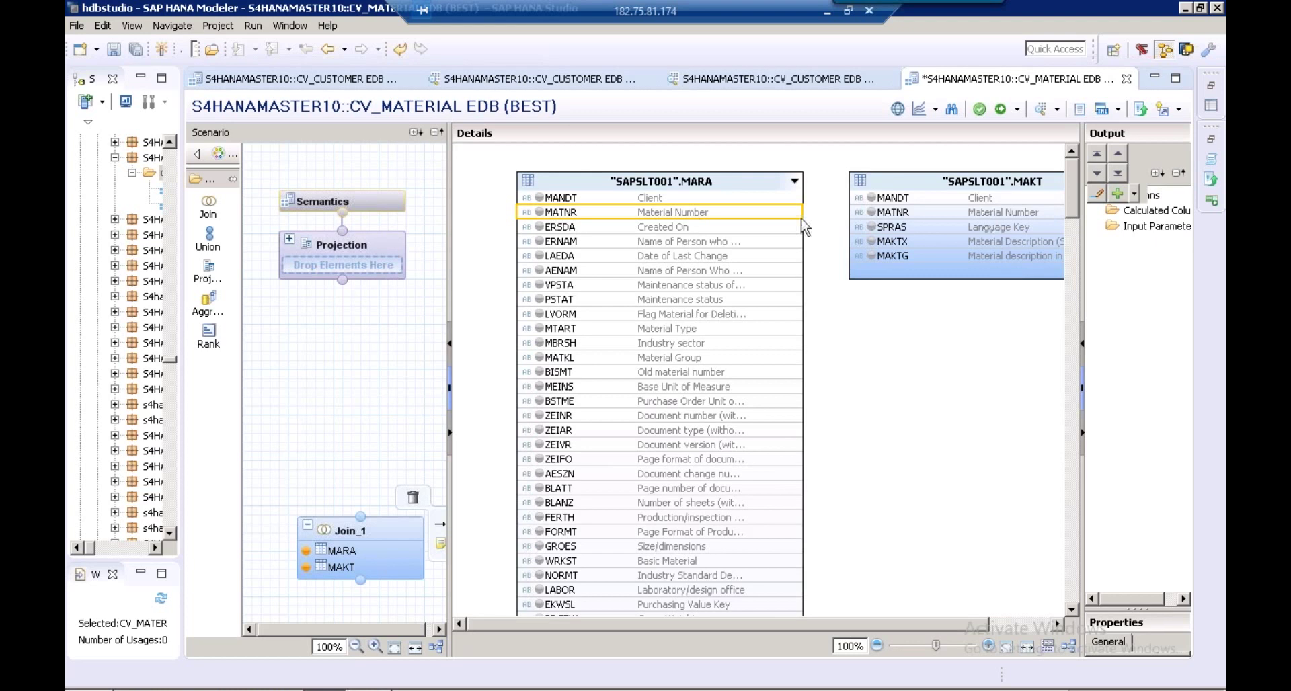
drag(788, 215, 837, 219)
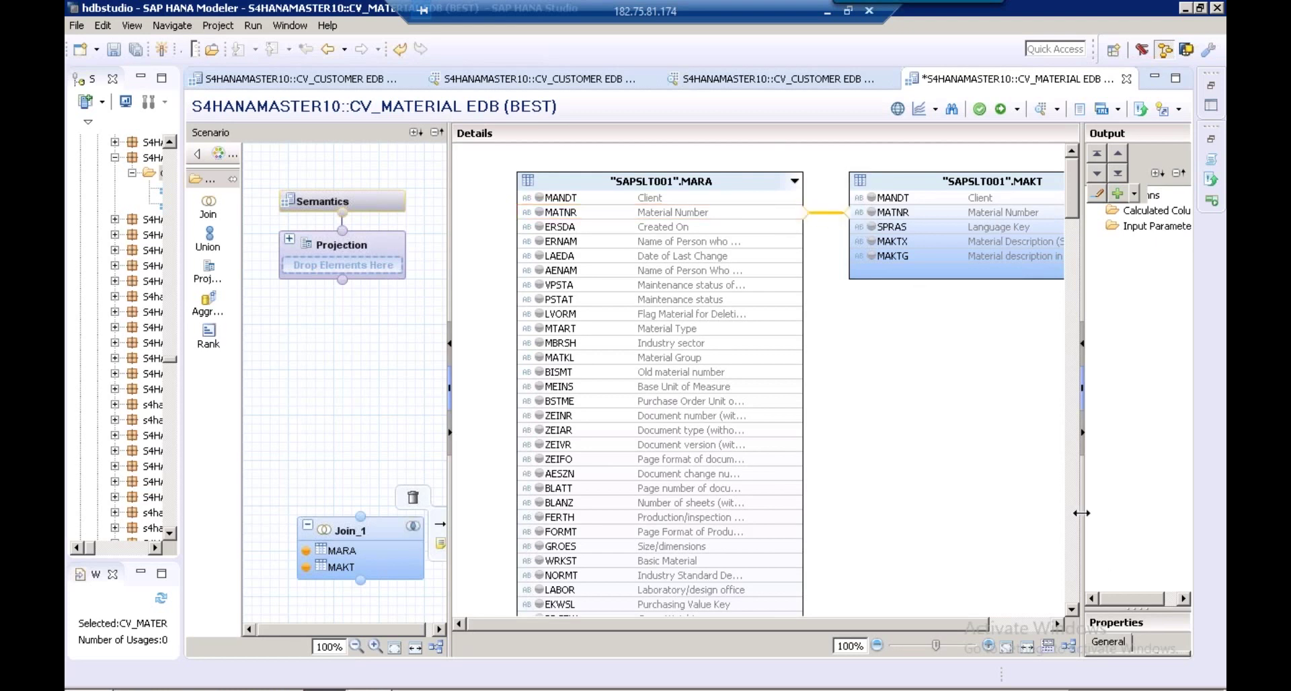
drag(1069, 512, 999, 512)
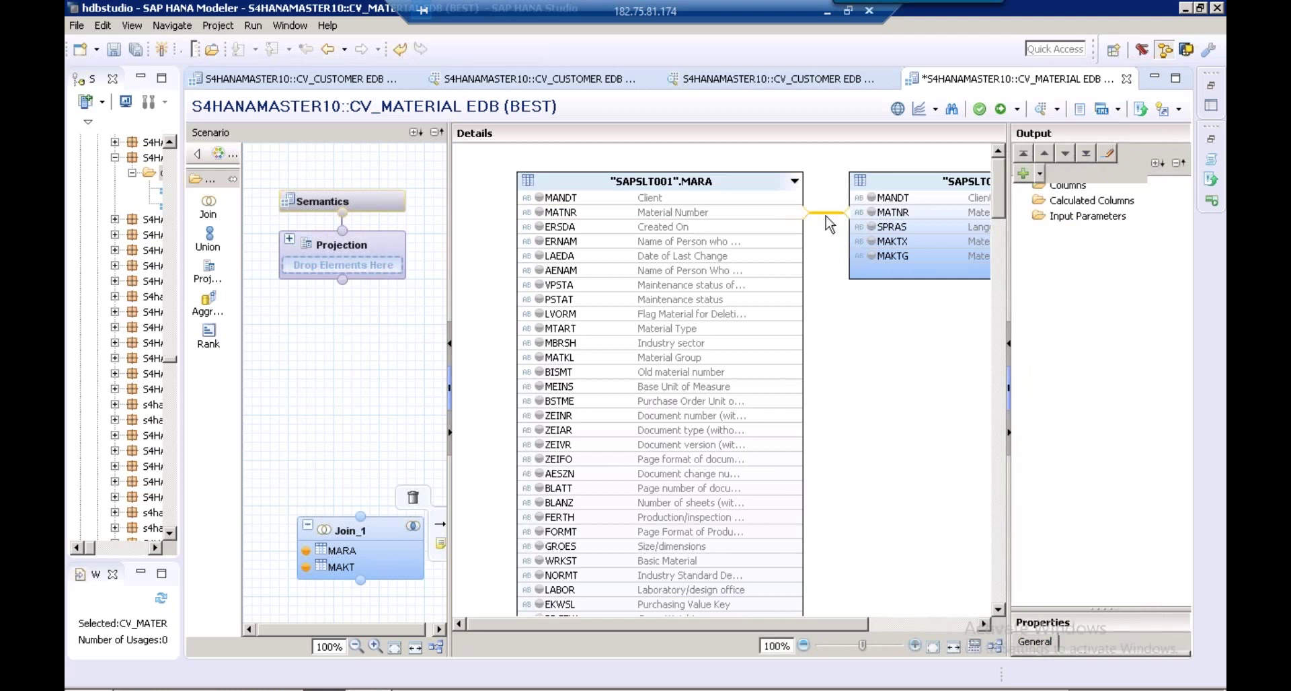
drag(1101, 609, 1101, 509)
Set Join_1's join type to Text Join with language column SPRAS
click(1108, 611)
click(1164, 610)
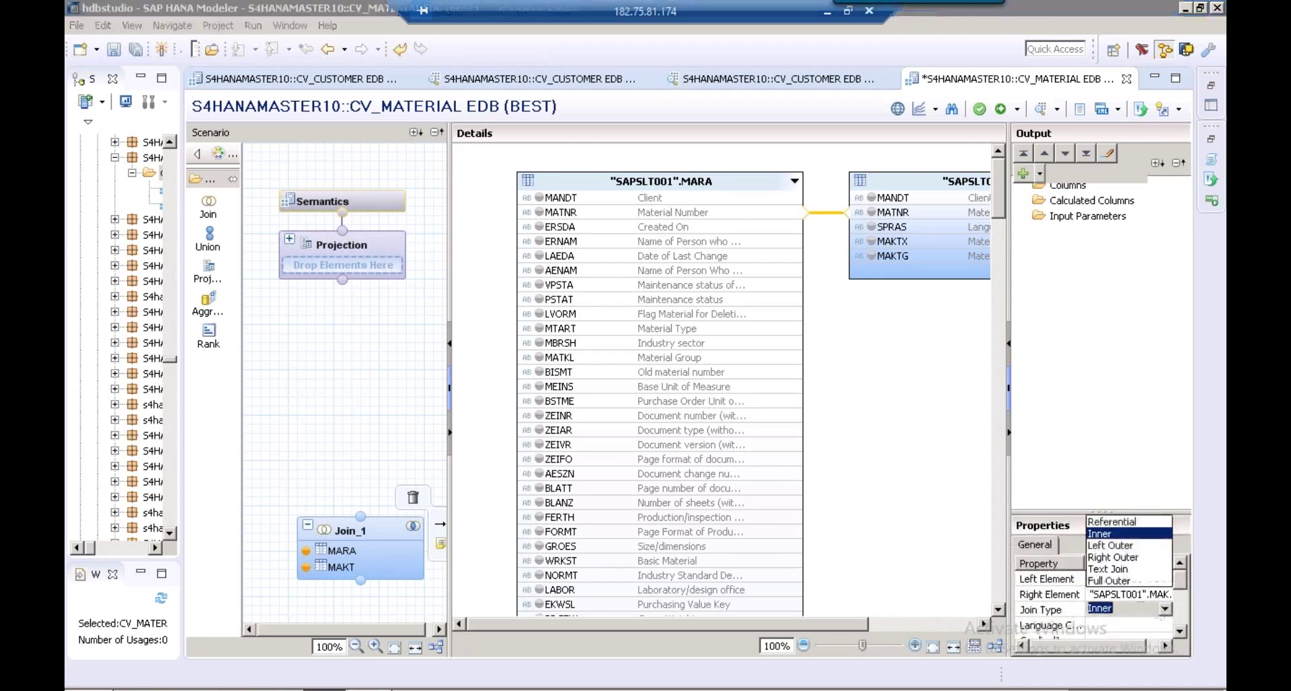
click(1122, 570)
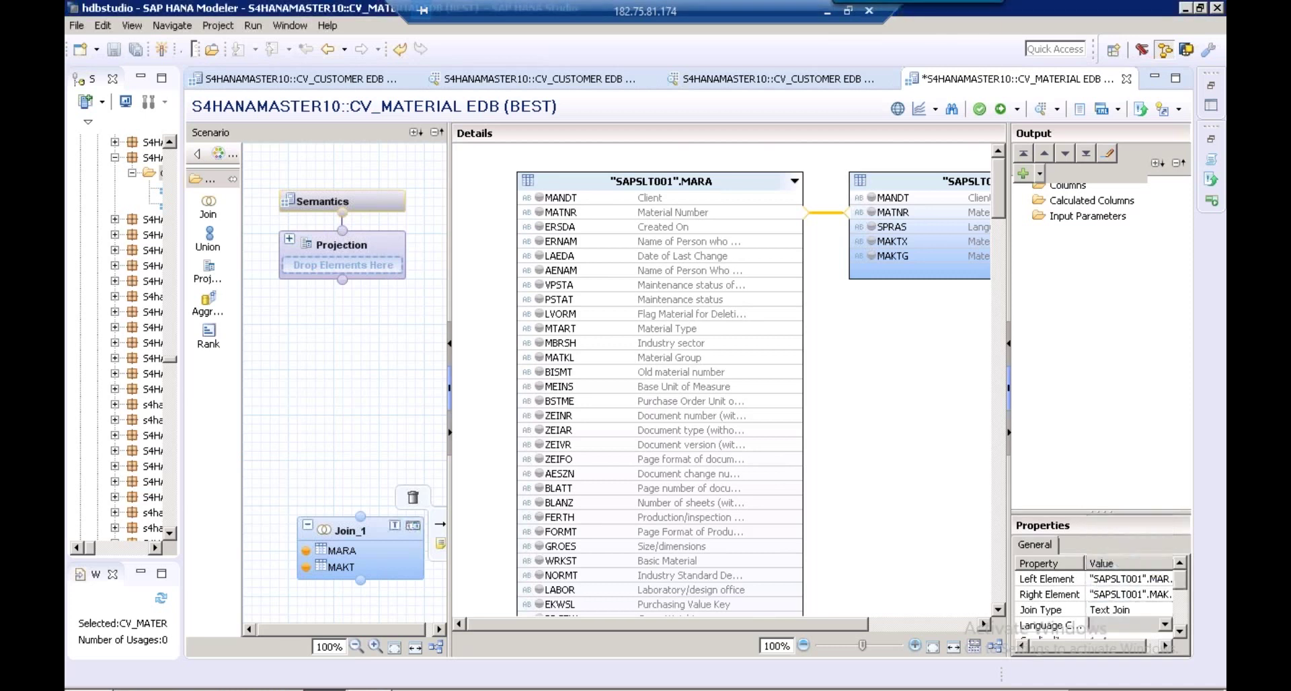
click(1122, 627)
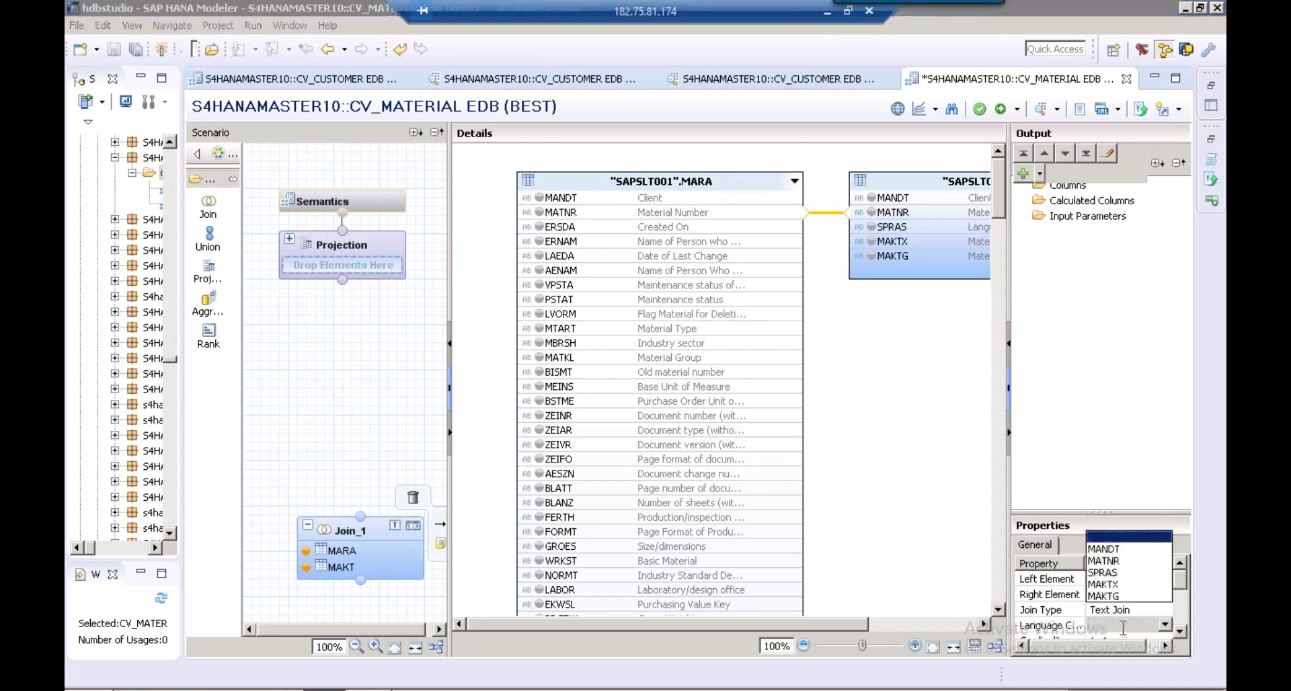
click(1119, 573)
click(1110, 612)
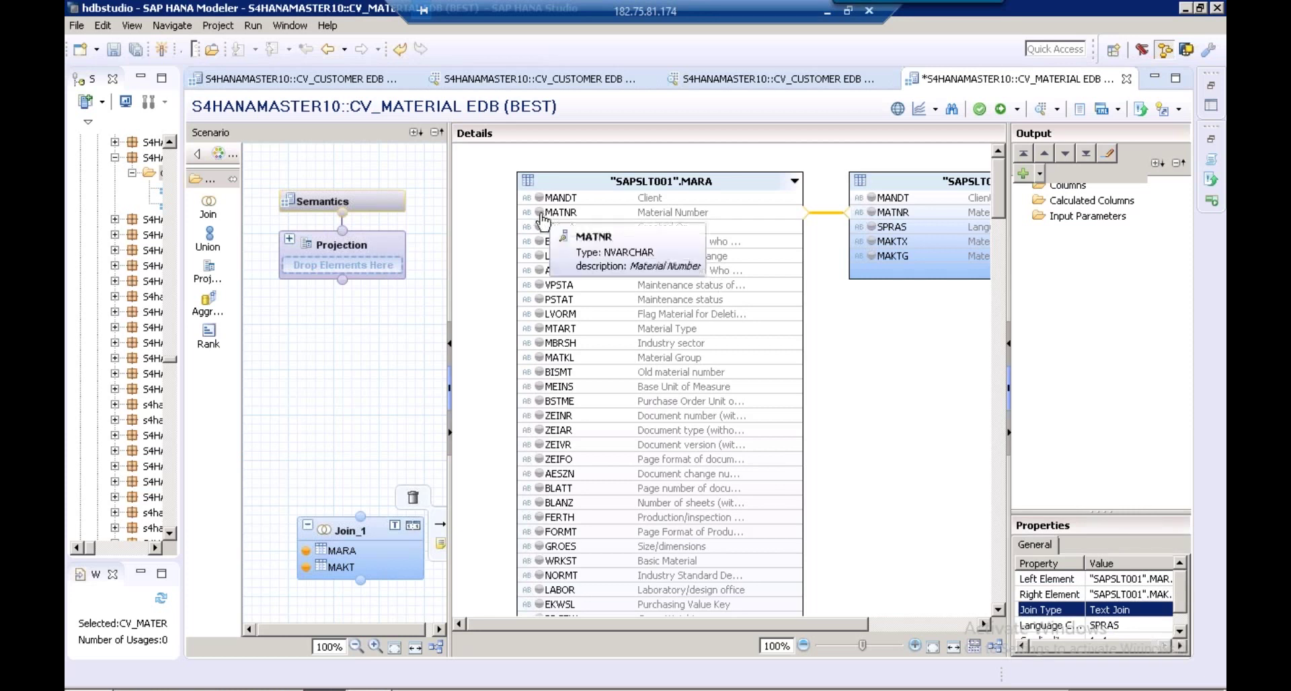
Add MATNR and MATKL from MARA and MAKTX from MAKT to the output
click(540, 212)
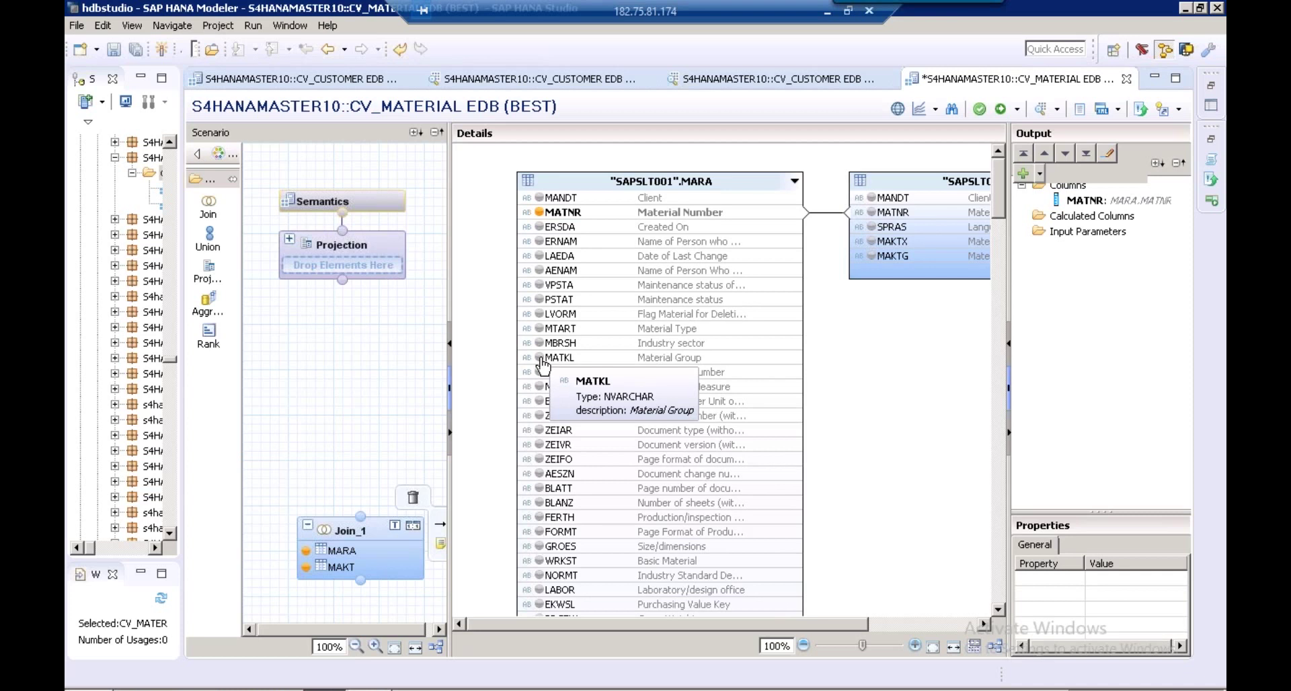
click(540, 358)
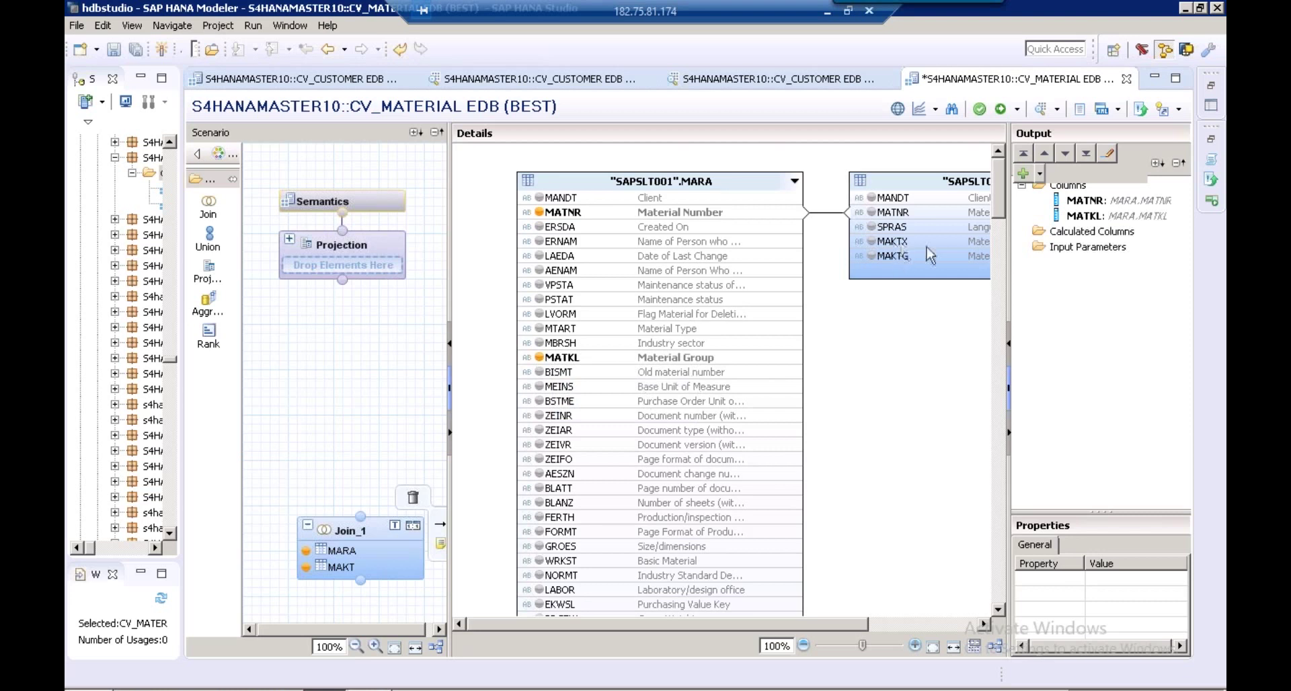
click(873, 242)
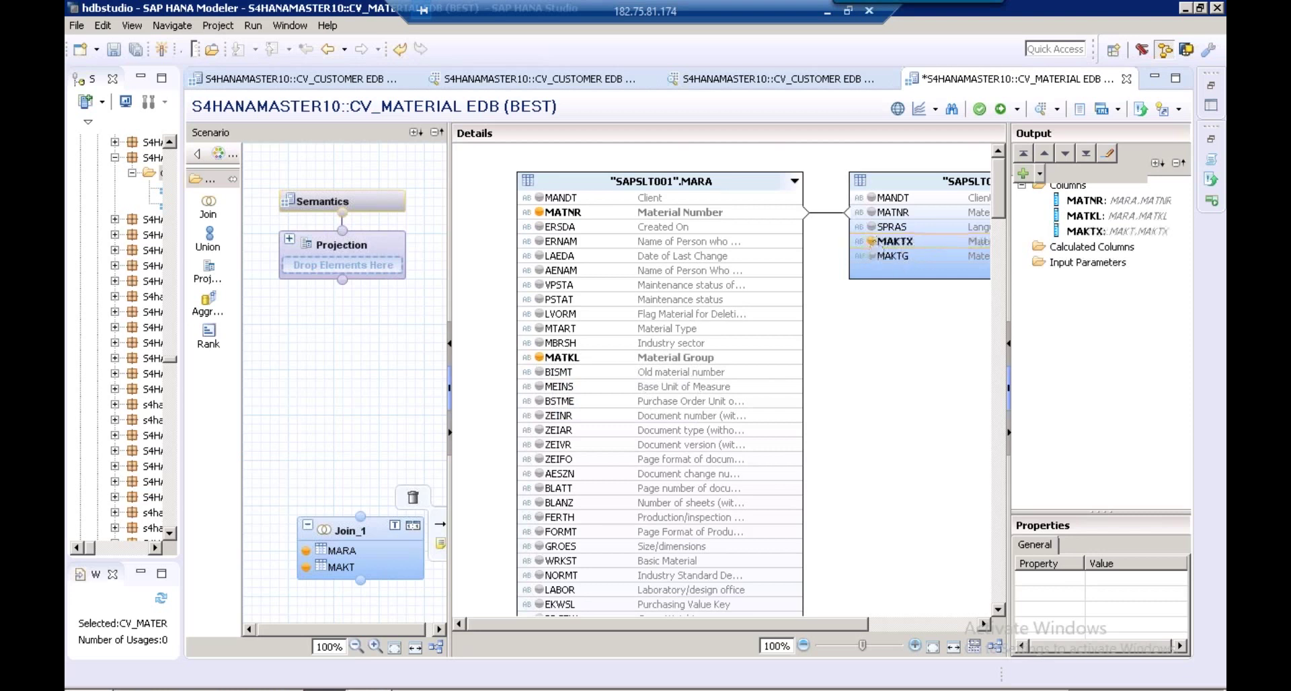
drag(1021, 292, 1084, 290)
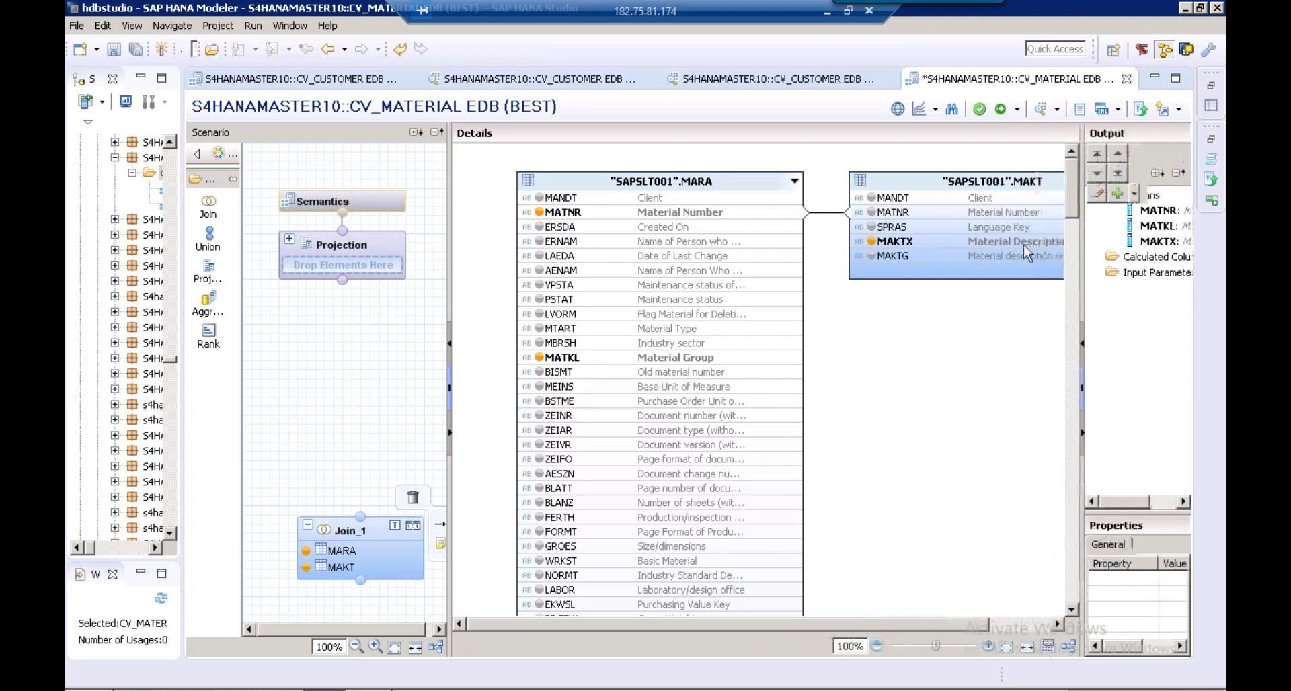
Rename Join_1 to MATERIAL_TEXT and connect it into the Projection node
right_click(358, 532)
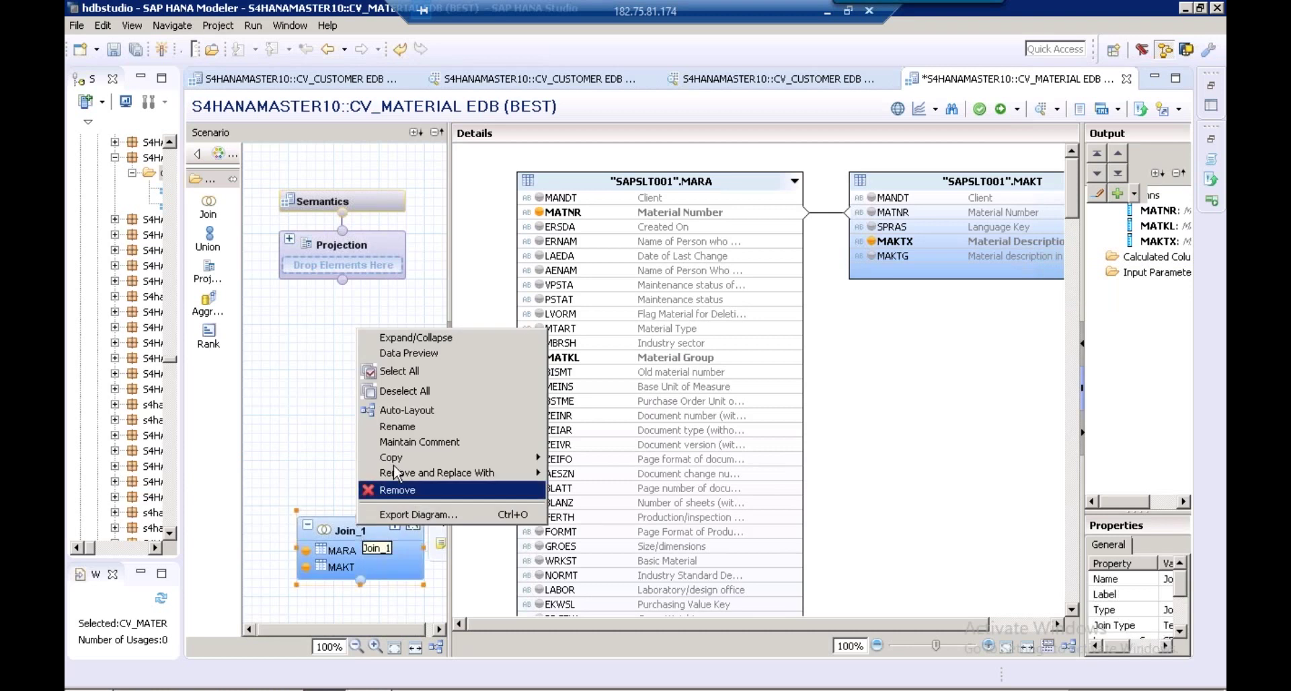
click(417, 427)
text(MATERIAL)
text(_MASTE)
key(BackSpace)
key(BackSpace)
key(BackSpace)
text(TEXT)
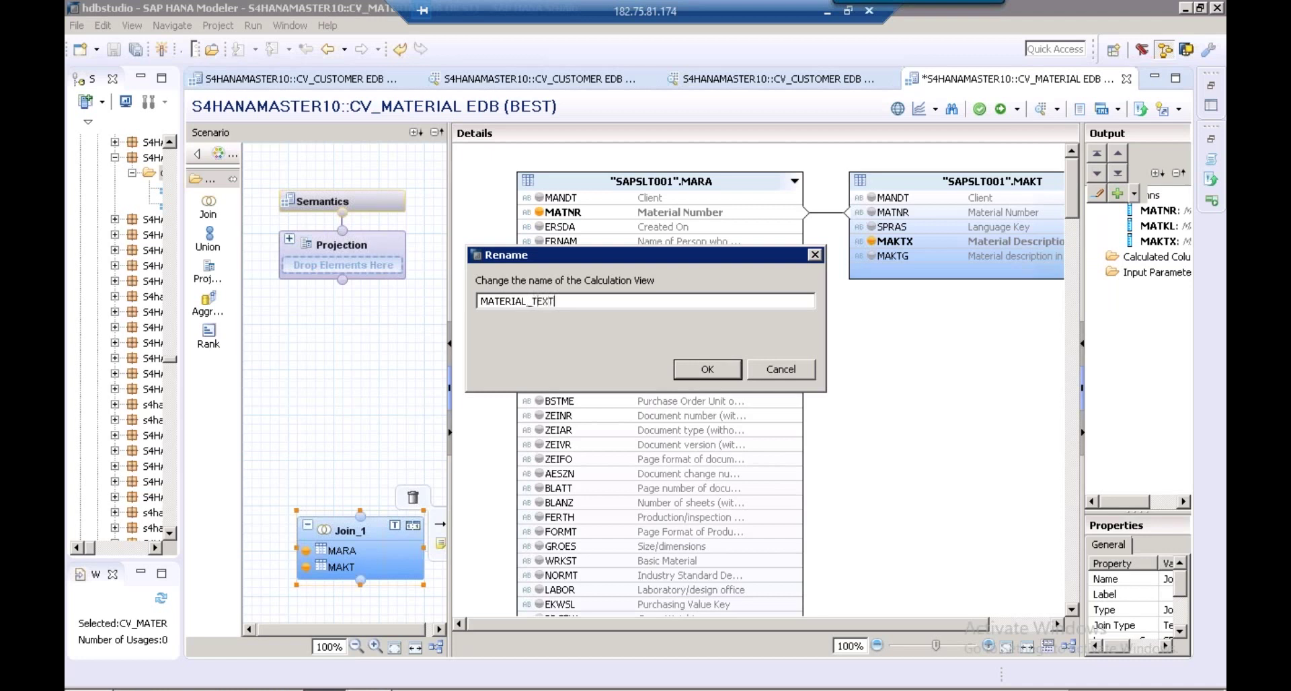
click(715, 375)
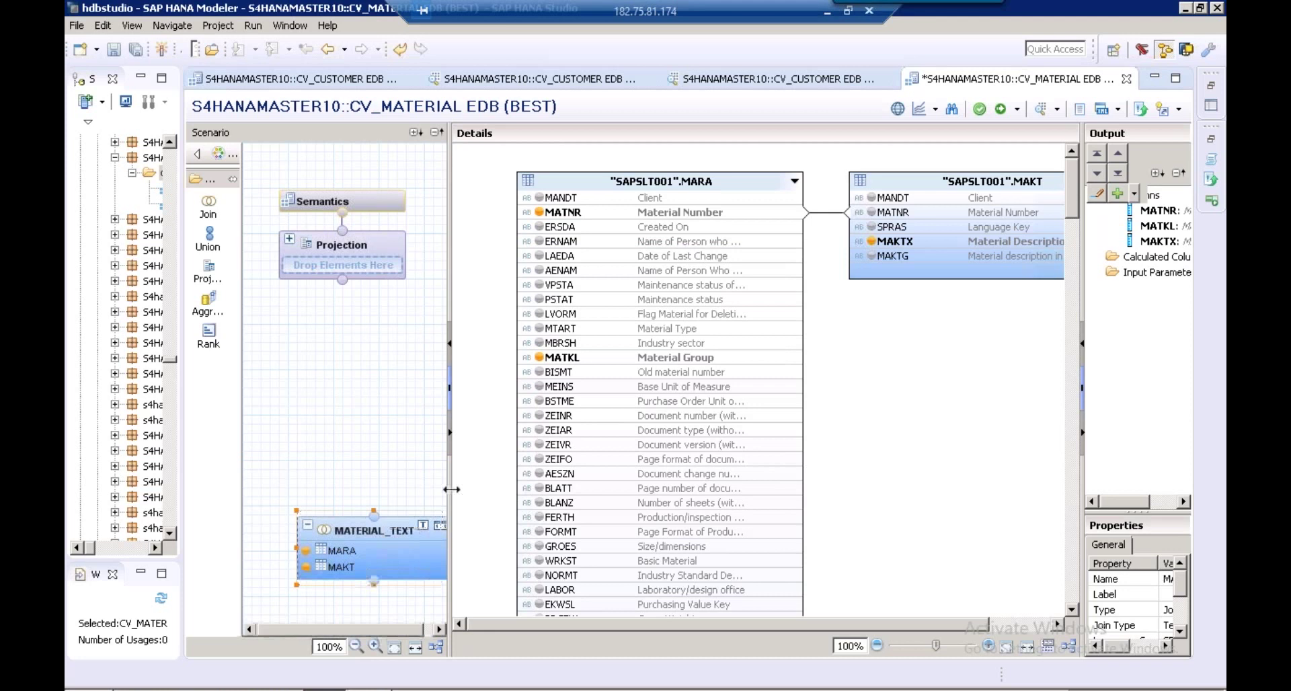
drag(449, 488, 523, 481)
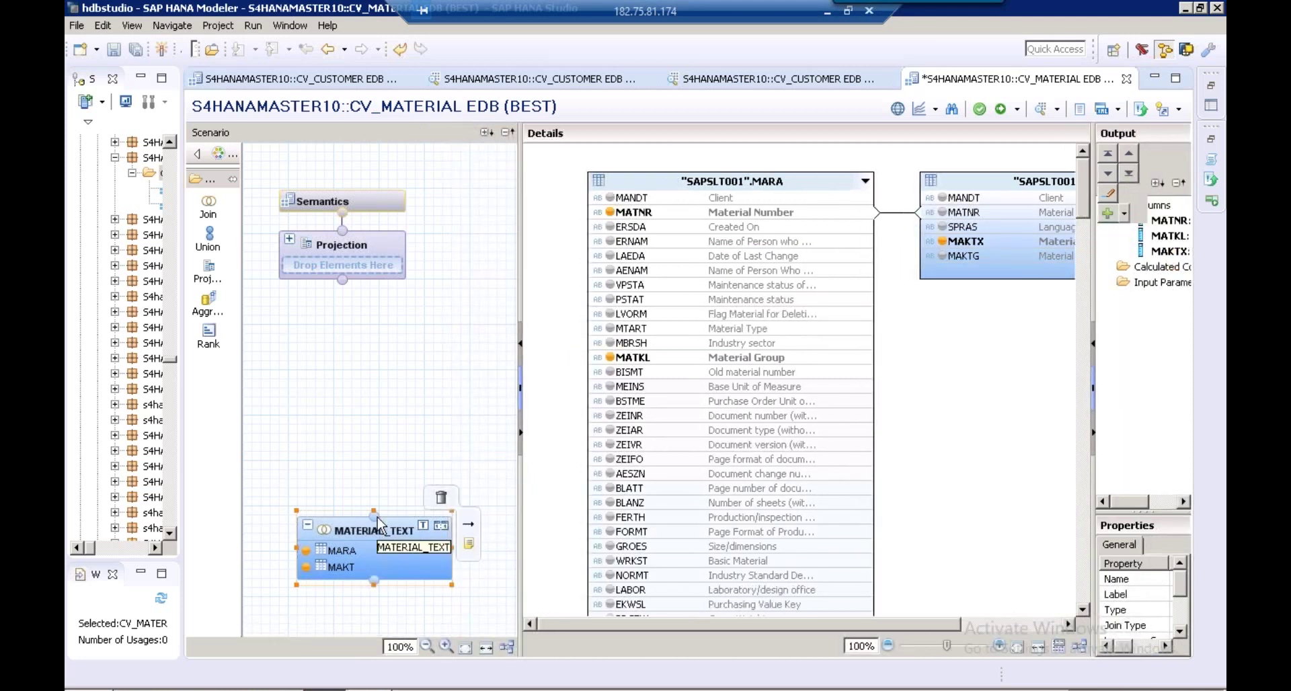
drag(377, 517, 343, 280)
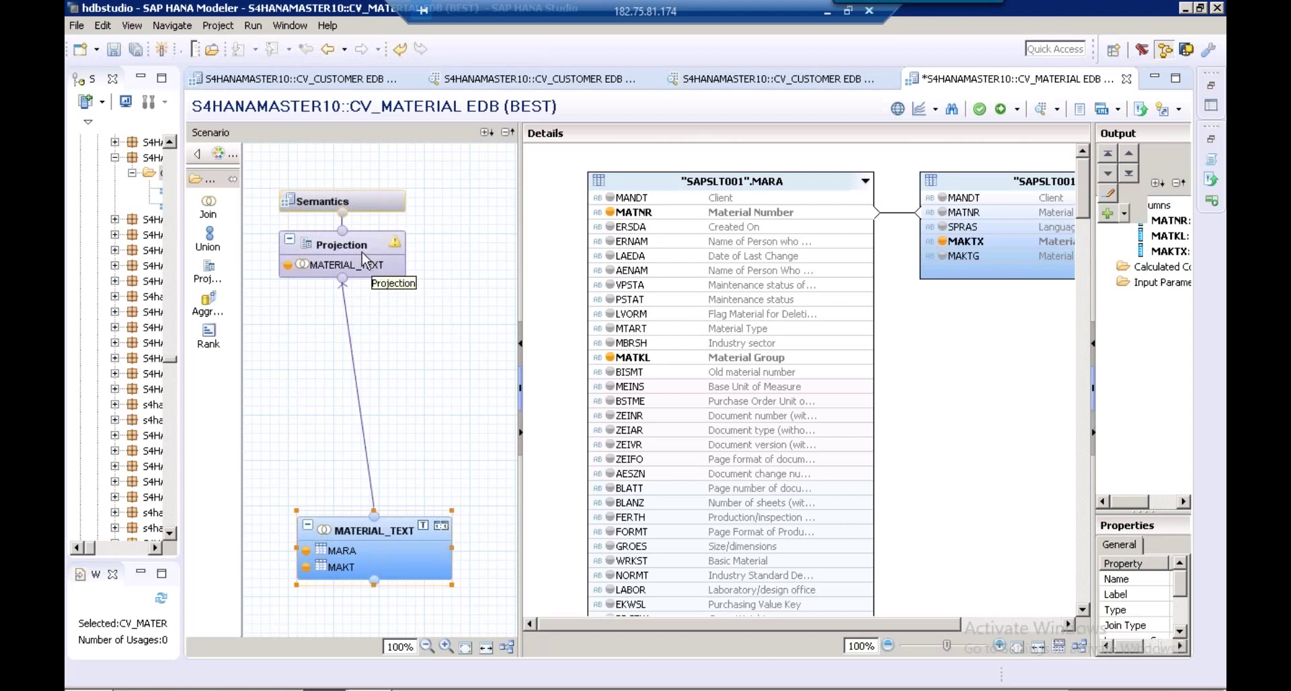
Add MATNR, MAKTX and MATKL to the Projection output and review them in Semantics
click(364, 257)
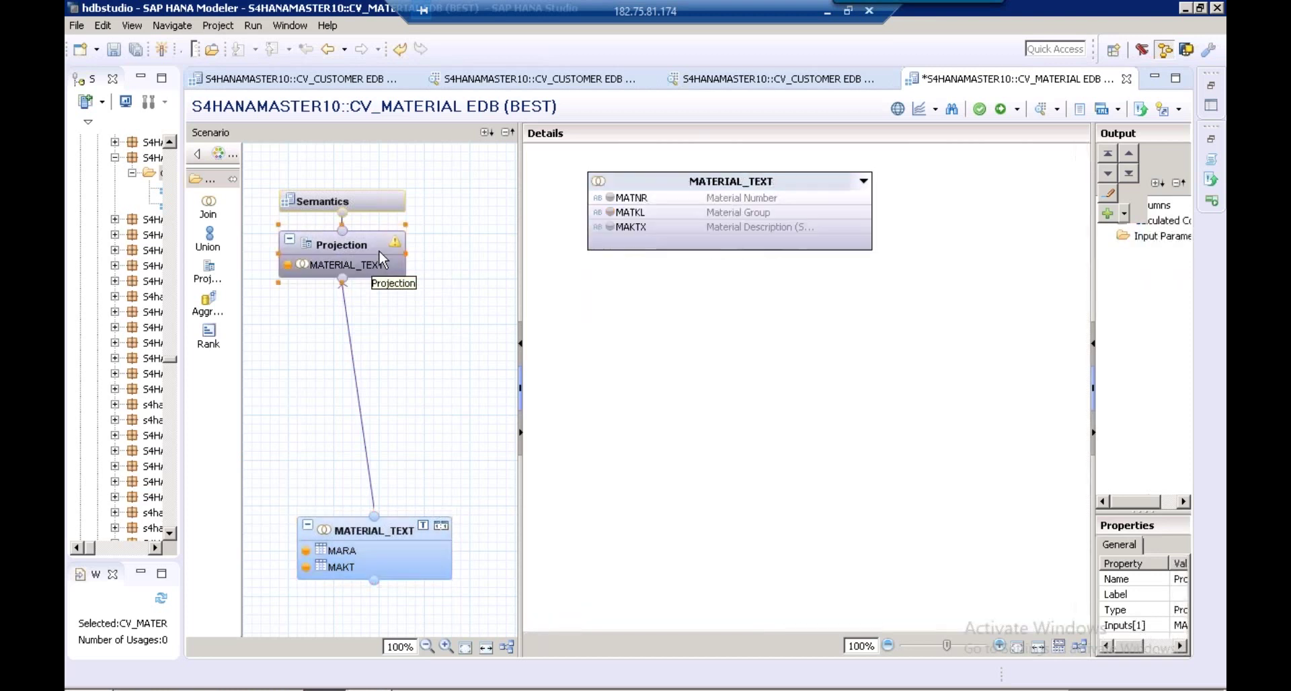
click(610, 198)
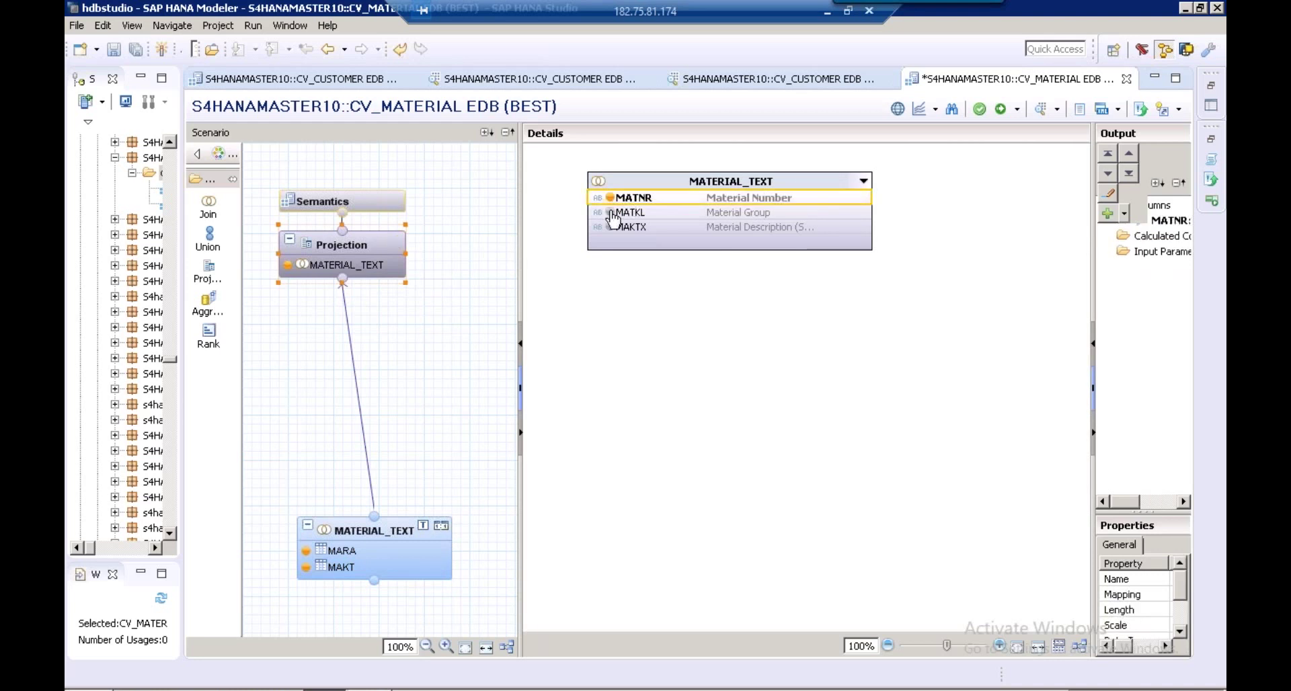
click(610, 227)
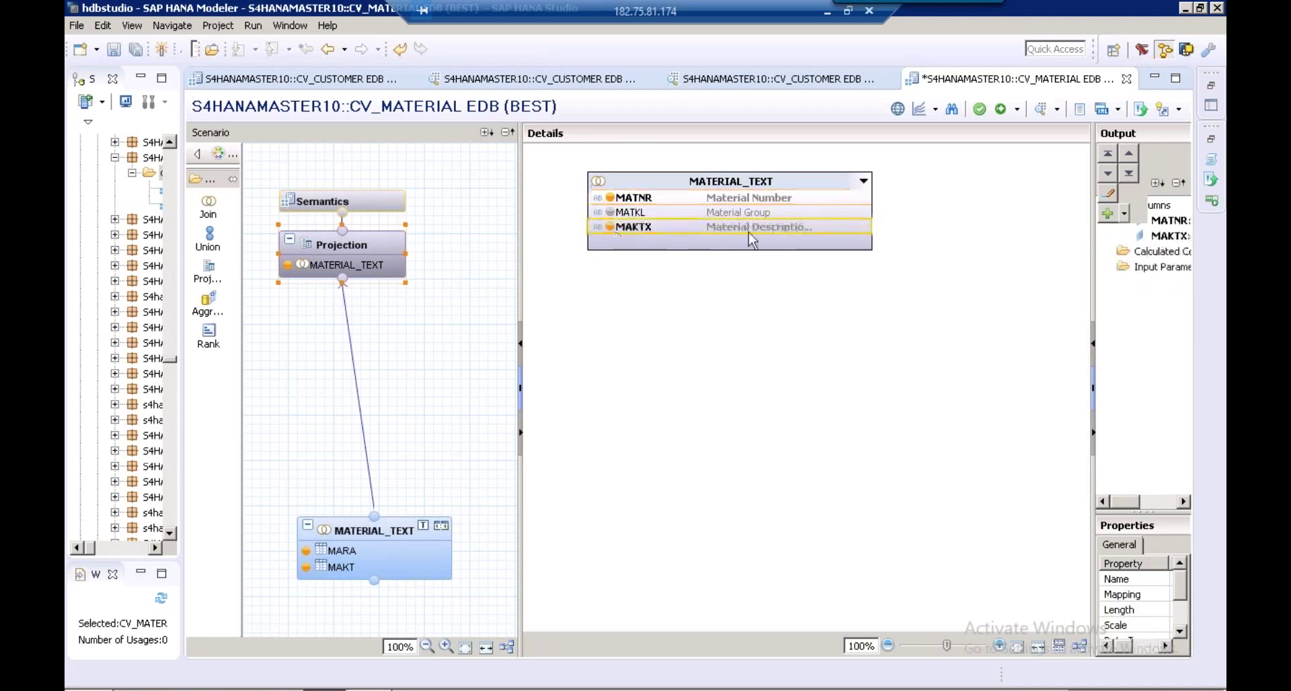
click(610, 212)
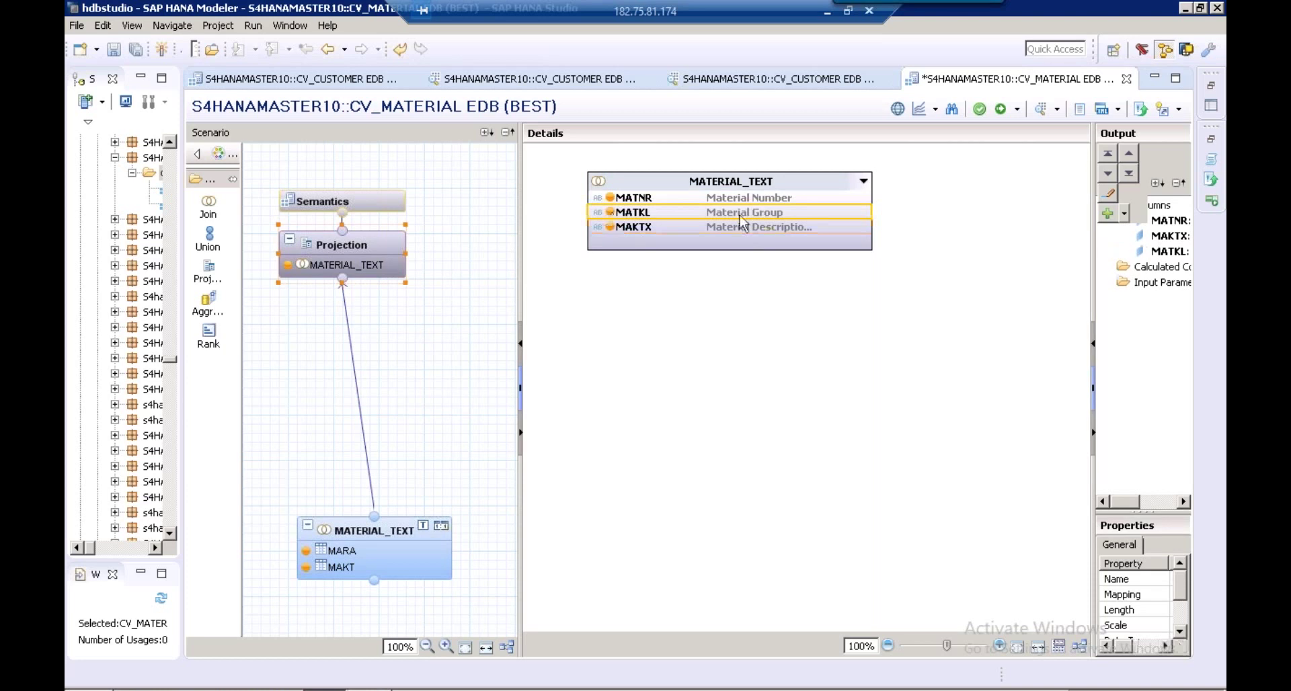
click(377, 205)
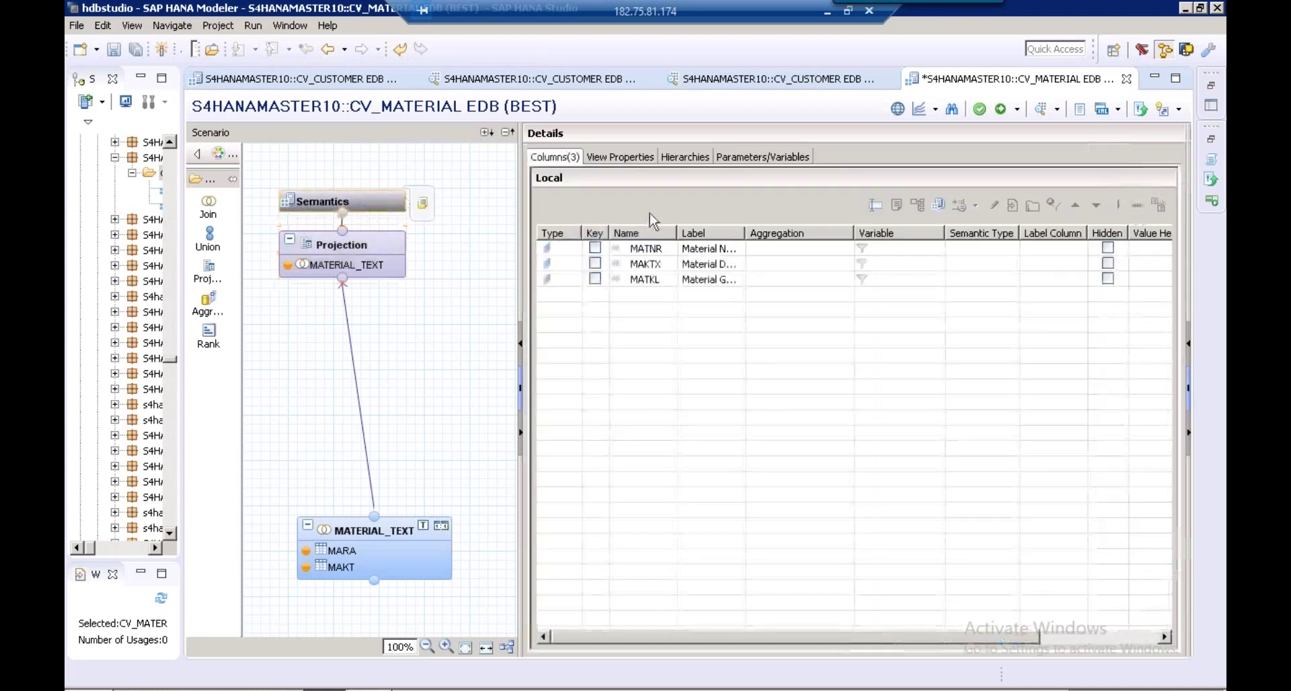
double_click(745, 233)
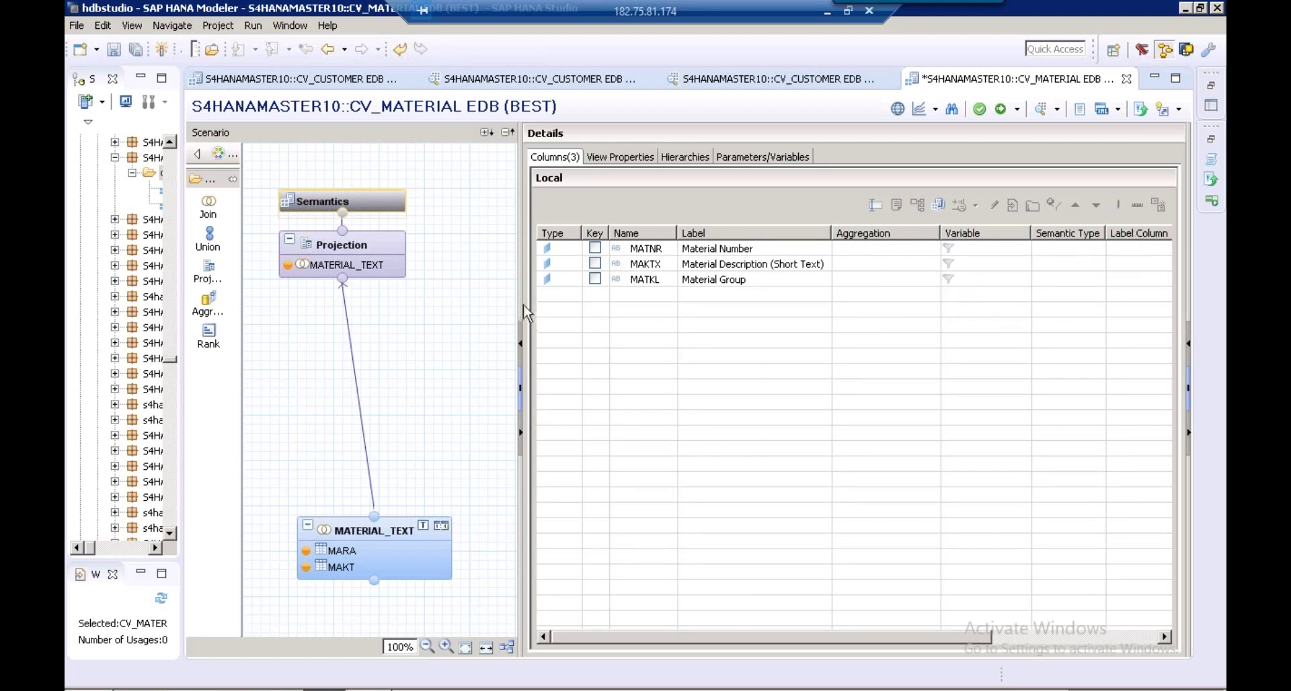
drag(522, 309, 431, 306)
Open Notepad and position it beside the calculation view
click(88, 690)
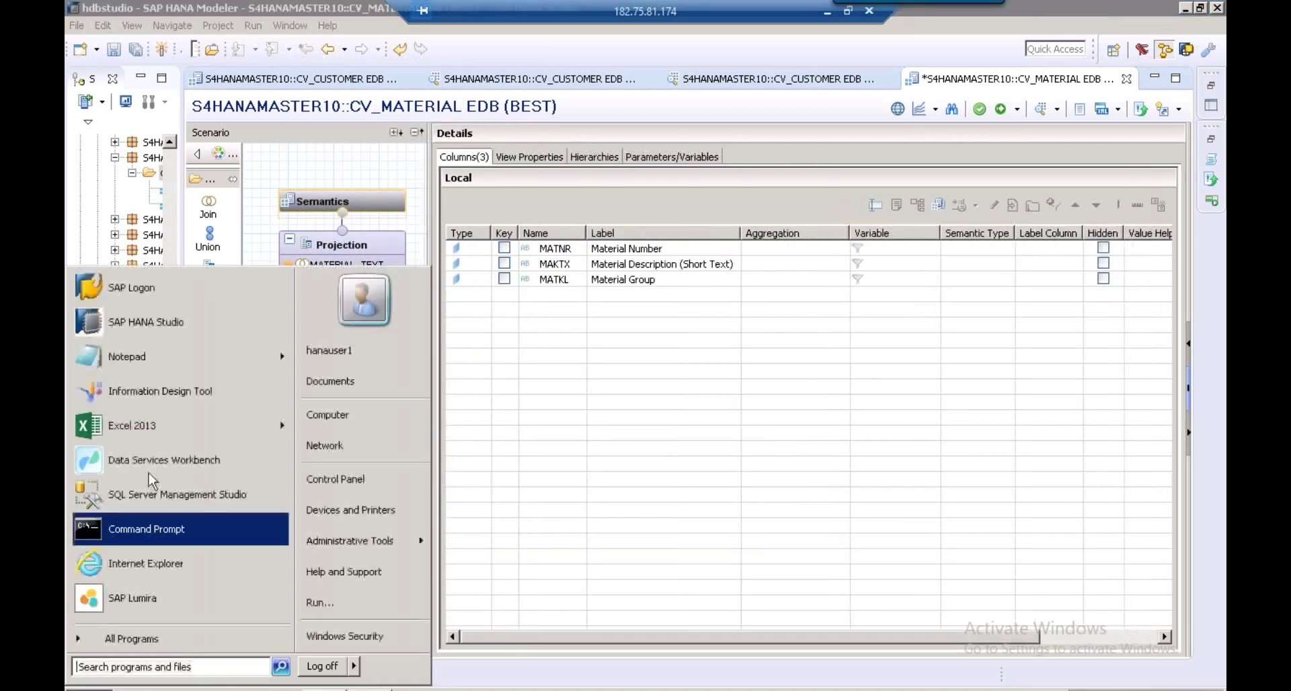
click(152, 366)
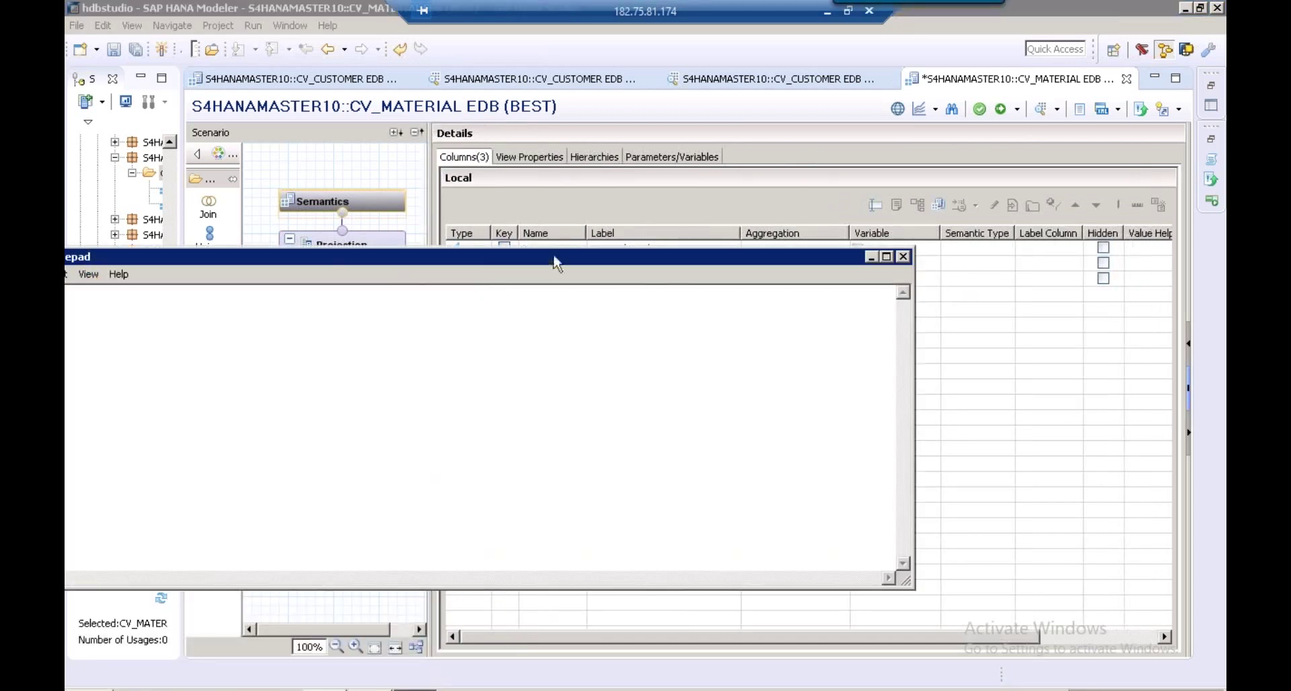
drag(556, 262, 922, 231)
drag(398, 557, 538, 554)
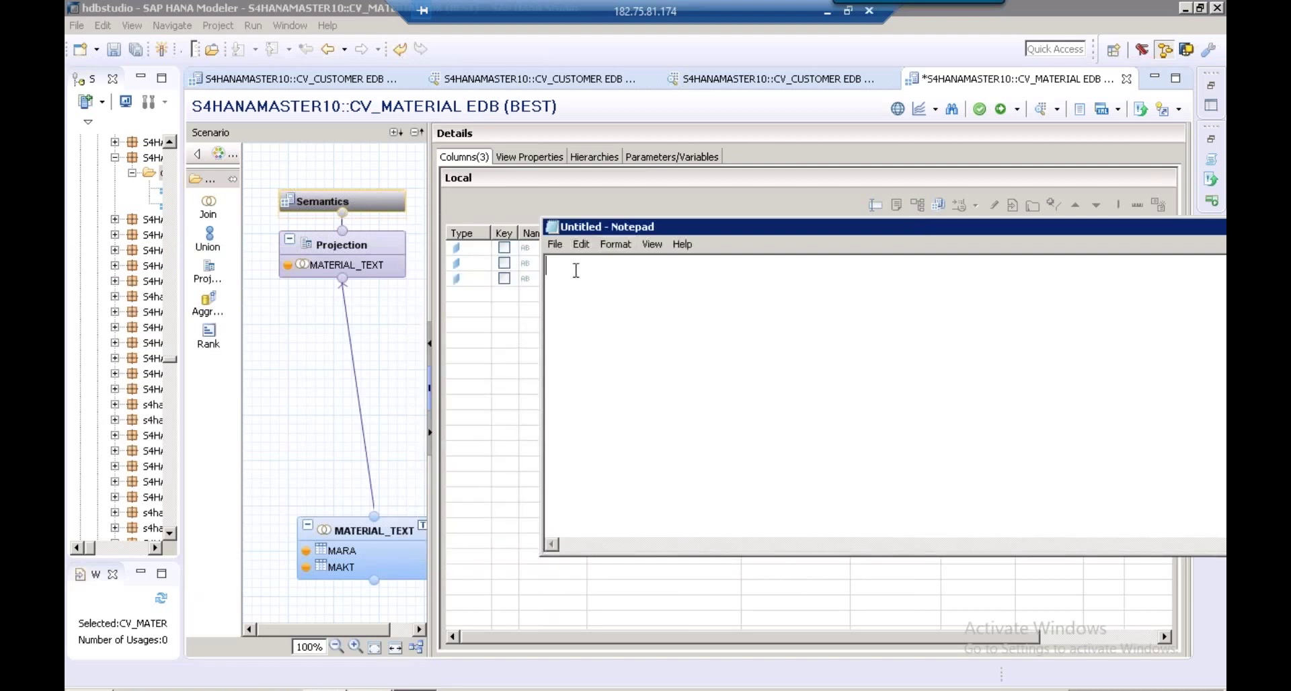
Type lines MATERIAL ID / MATERIAL TEXT, MATNR / MAKTX and 000001 / IPHONEX
text(000001)
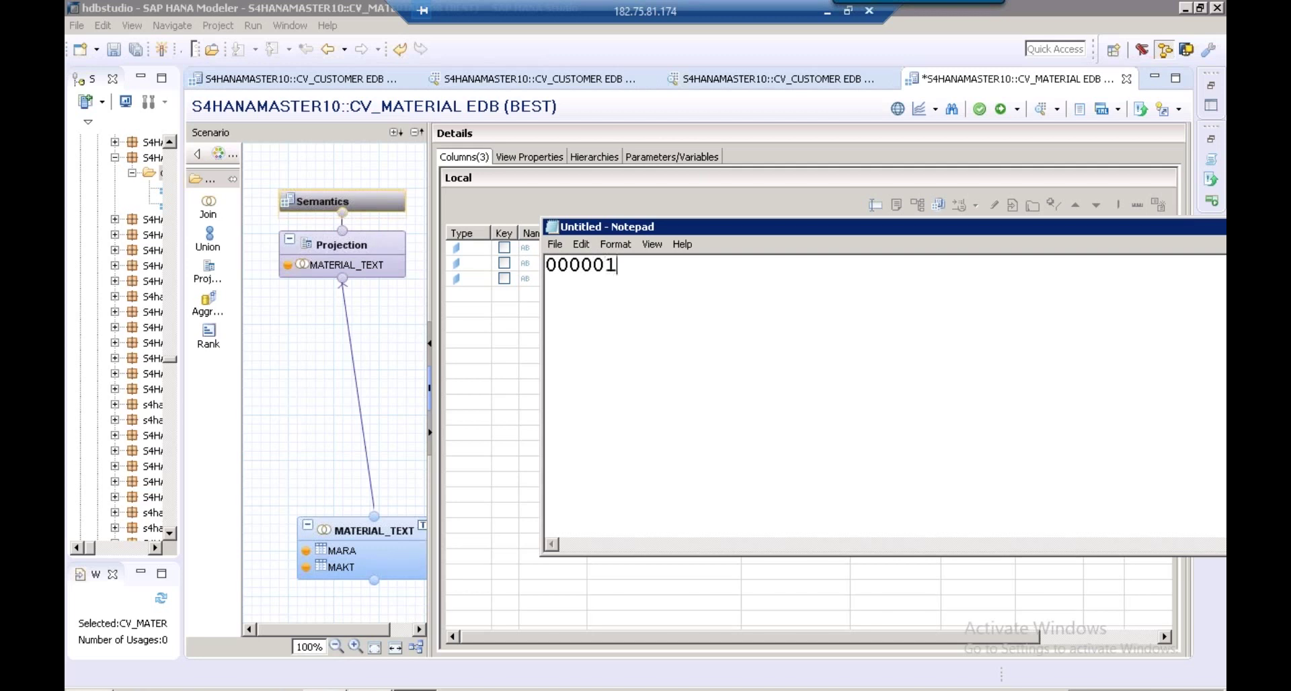
key(Return)
key(Return)
click(564, 276)
text(MATERIAL ID)
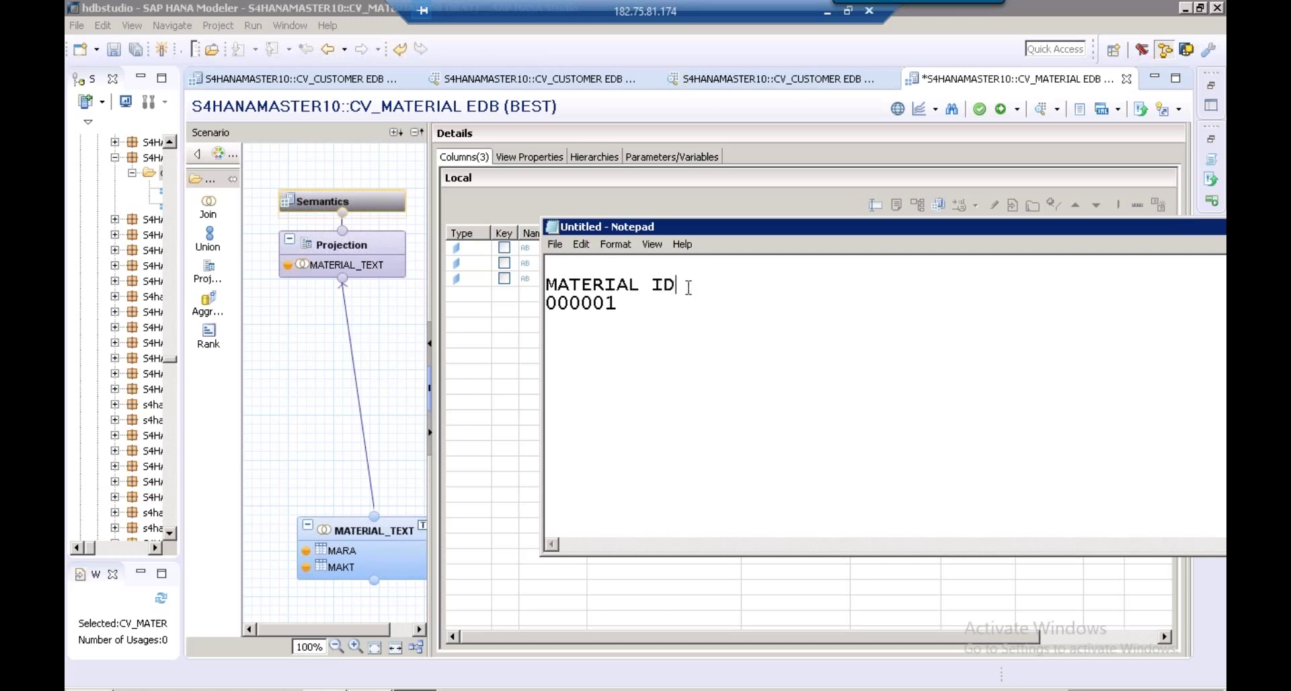
key(Return)
text(MATNR)
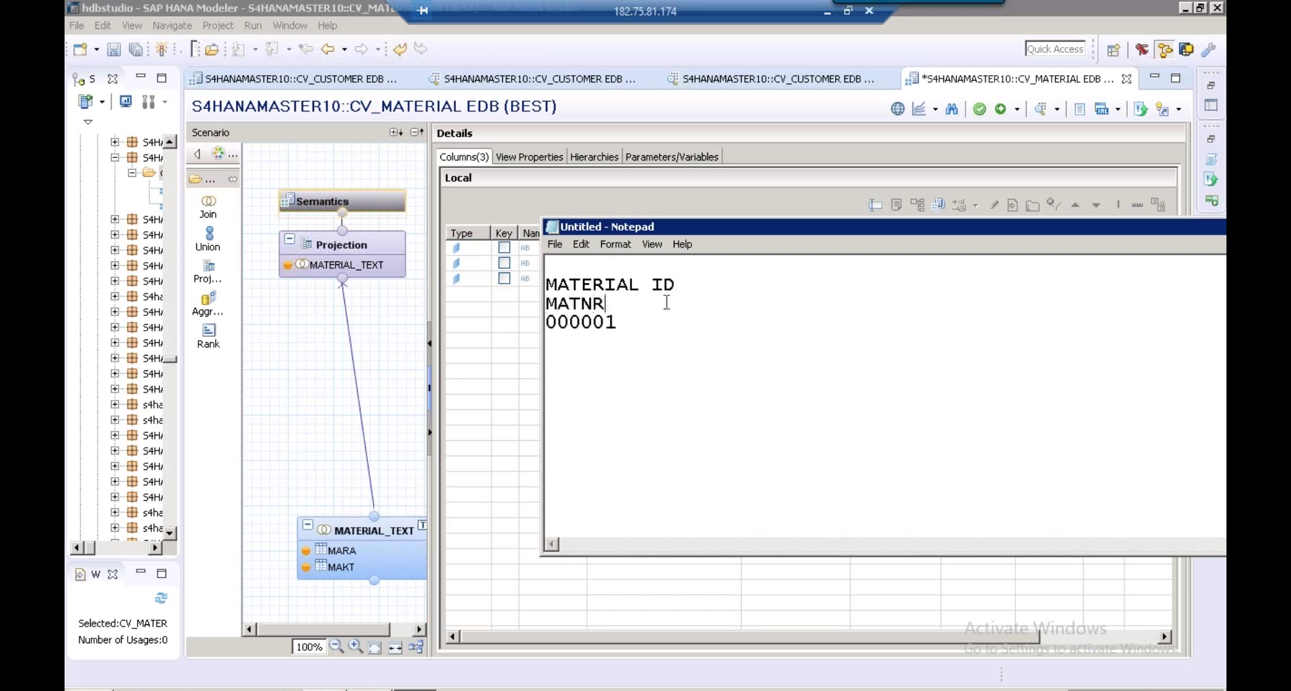
click(703, 289)
text(MATERIA)
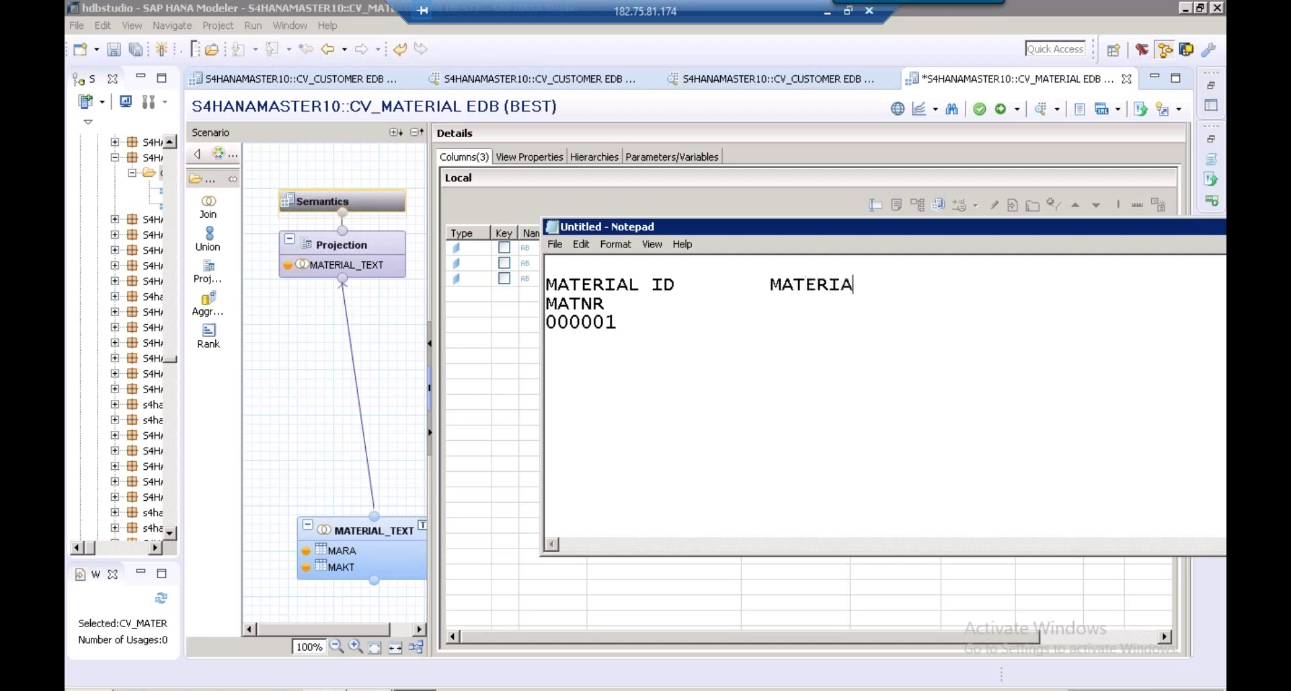
text(L TEXT)
click(605, 304)
text(MAKTX)
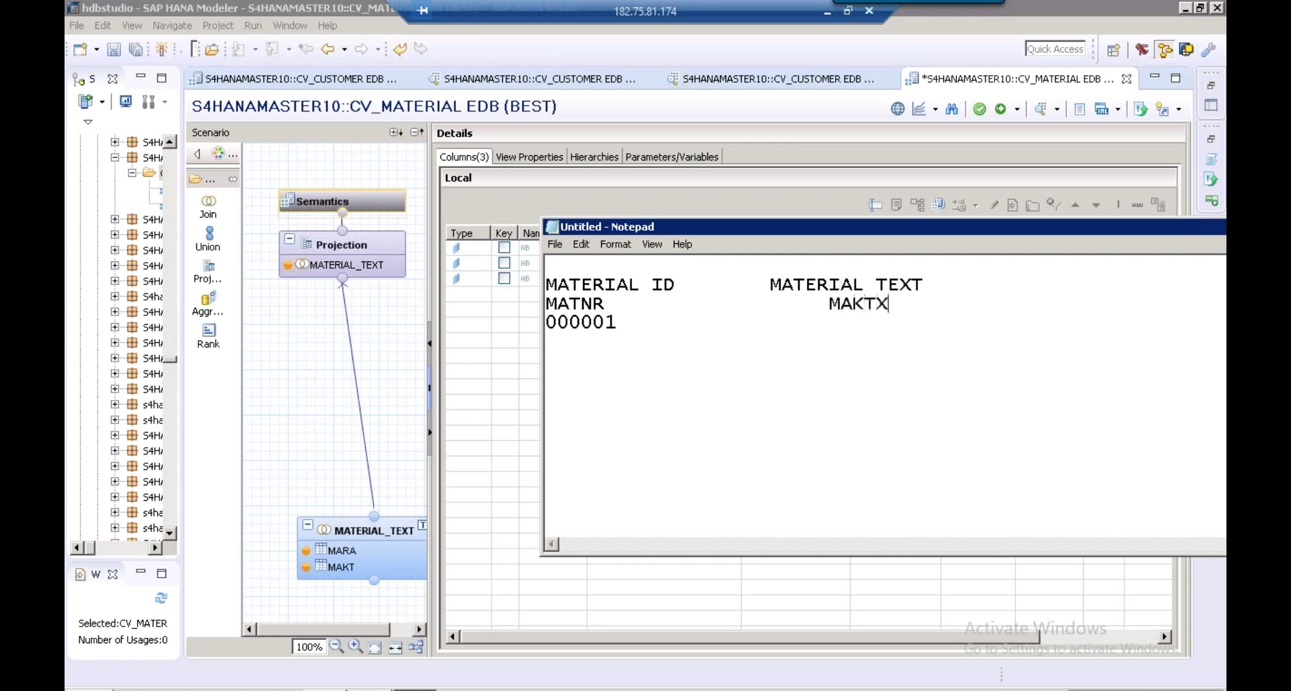
click(696, 328)
text(IPHONE)
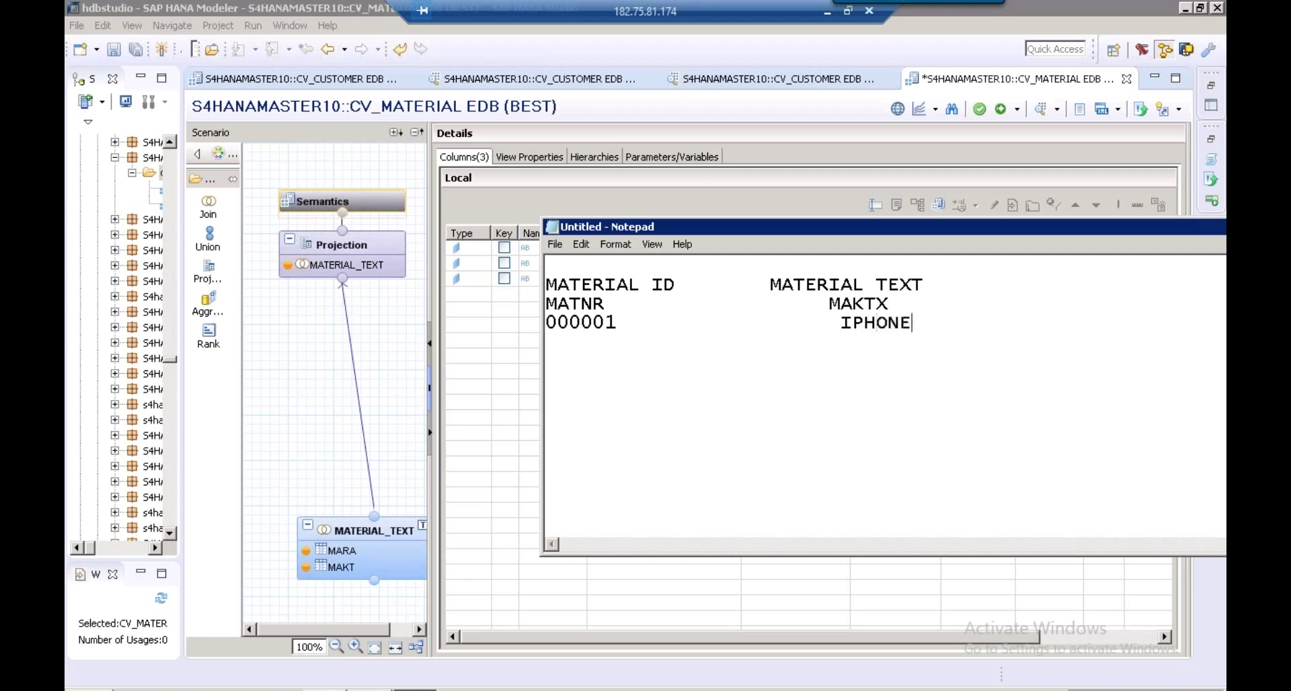
text(X)
Delete MAKTX and MATERIAL TEXT, and join the last line as 000001:IPHONEX
drag(891, 304, 830, 305)
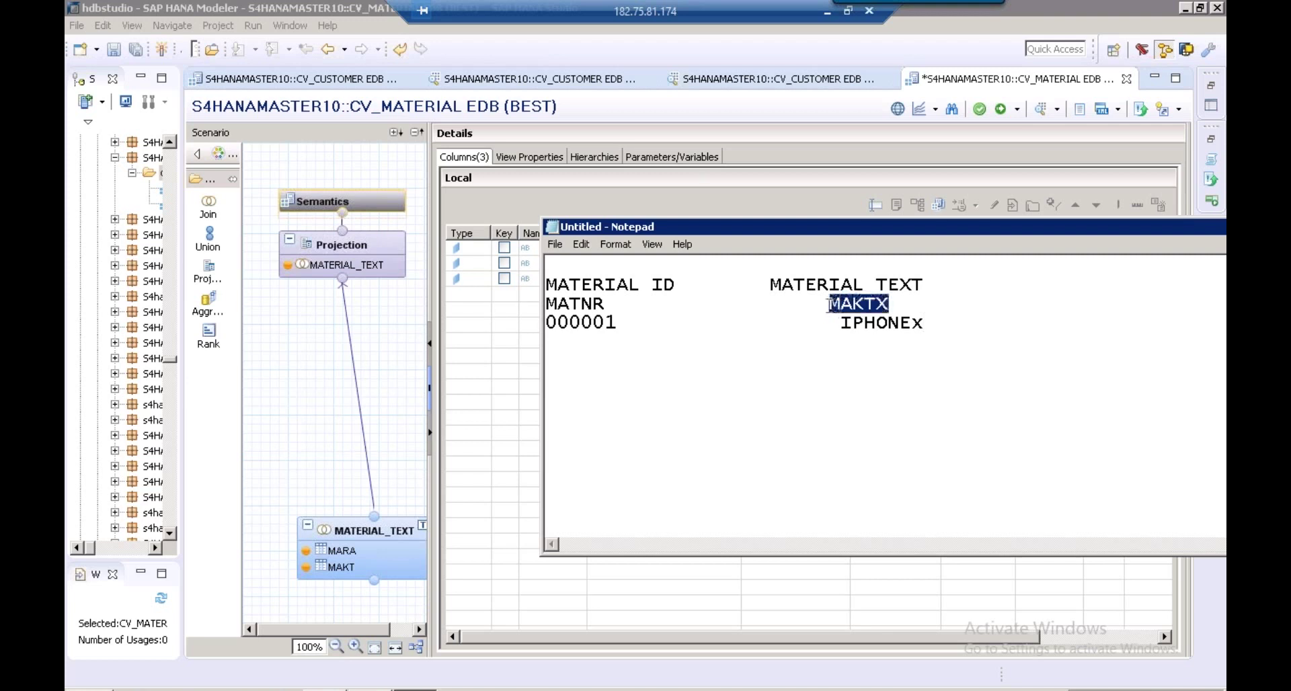
key(Delete)
drag(928, 285, 768, 286)
key(Delete)
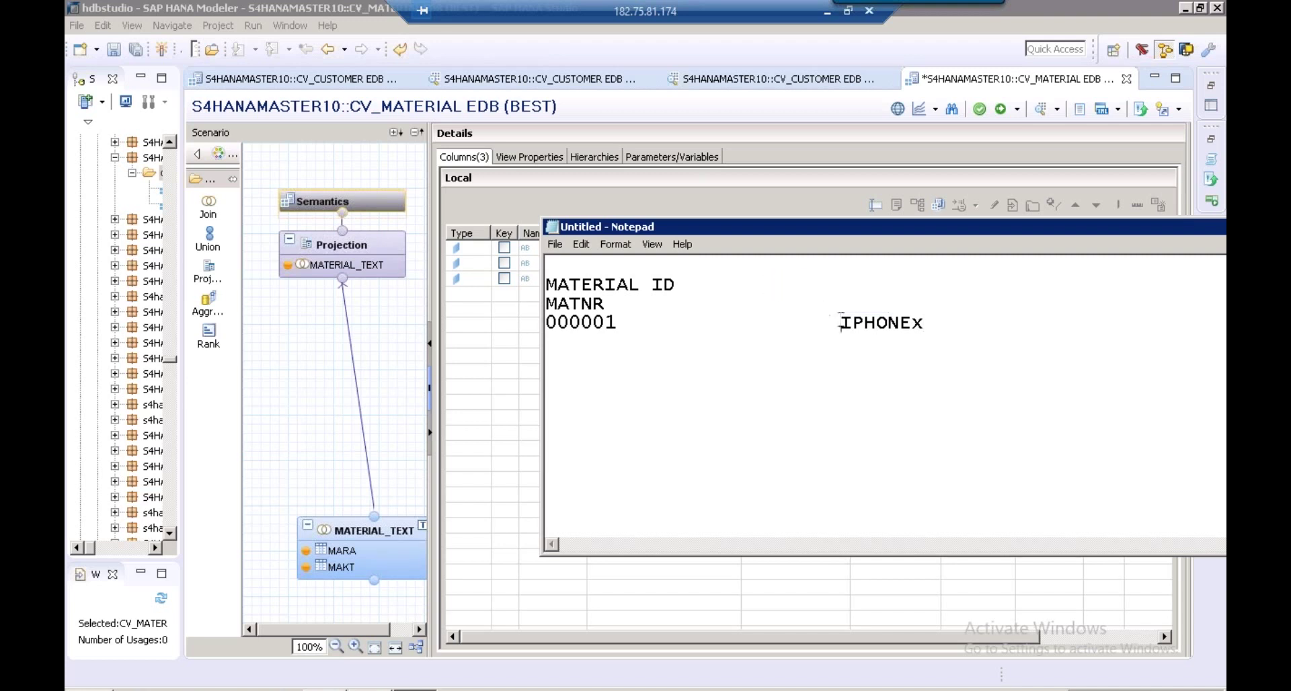
click(841, 323)
key(BackSpace)
key(BackSpace)
key(BackSpace)
key(BackSpace)
key(BackSpace)
key(BackSpace)
key(BackSpace)
key(BackSpace)
key(BackSpace)
key(BackSpace)
key(BackSpace)
key(BackSpace)
key(BackSpace)
key(BackSpace)
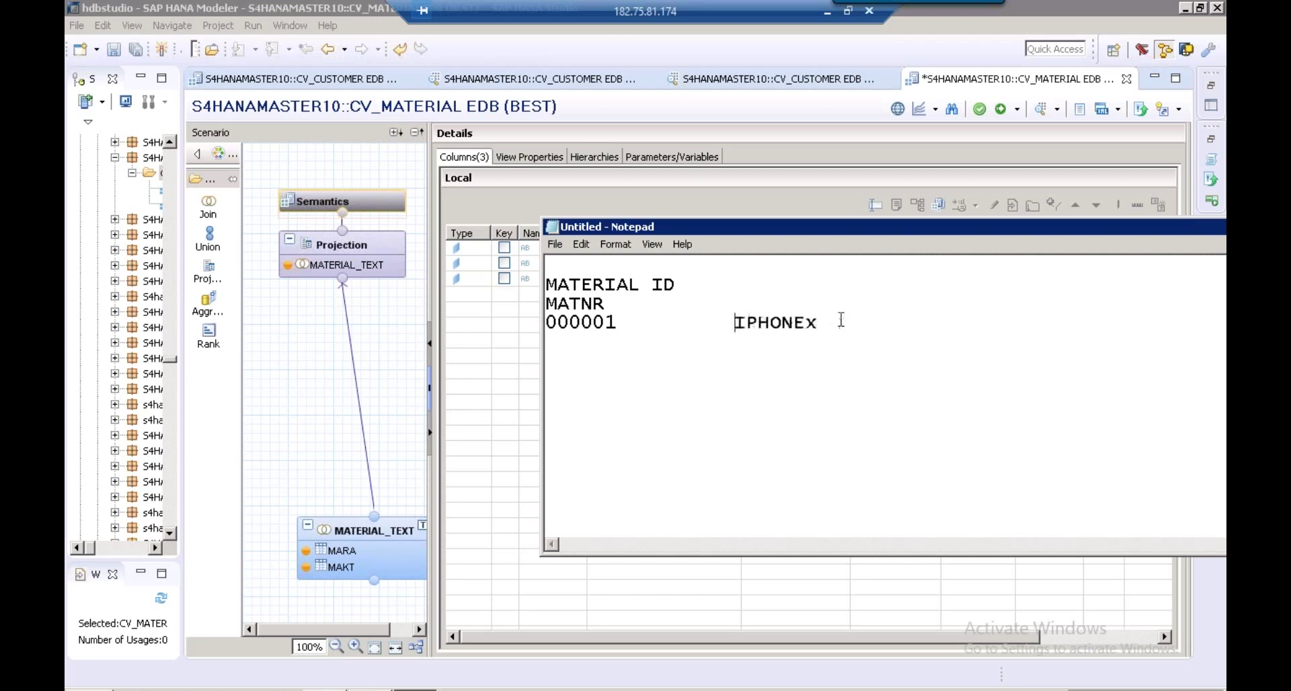
key(BackSpace)
key(BackSpace)
key(BackSpace)
key(BackSpace)
key(BackSpace)
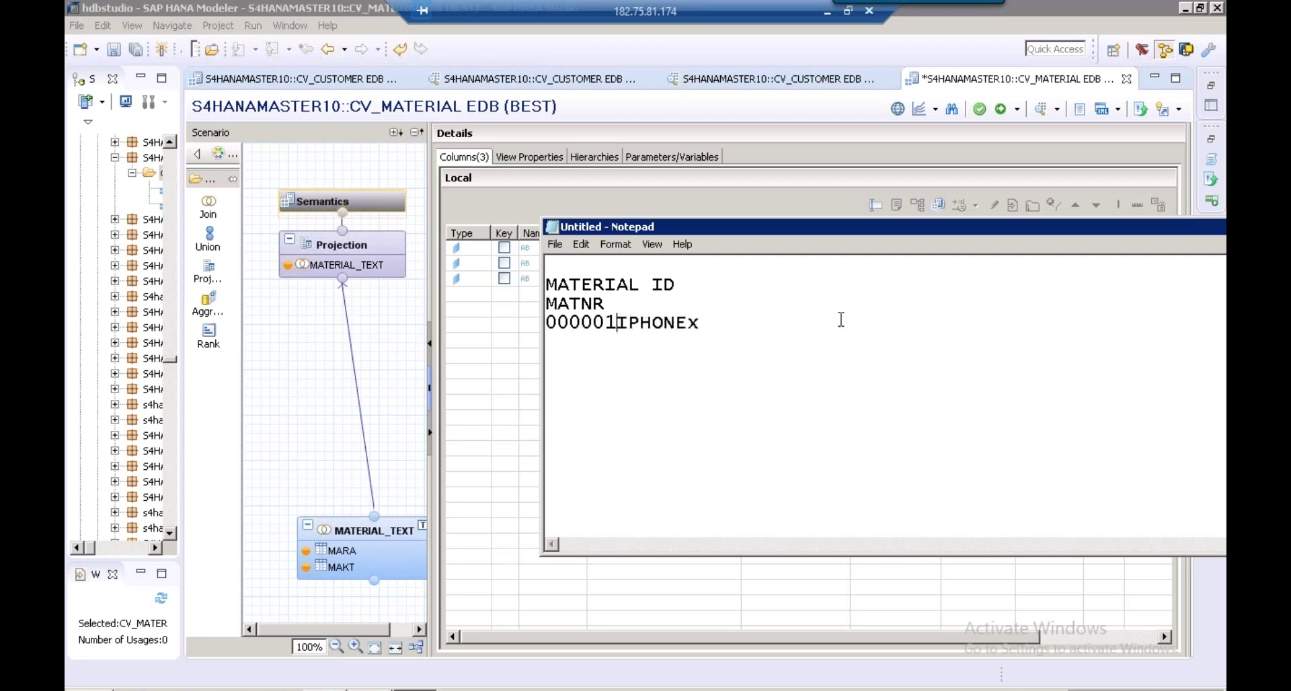
text(:)
click(707, 323)
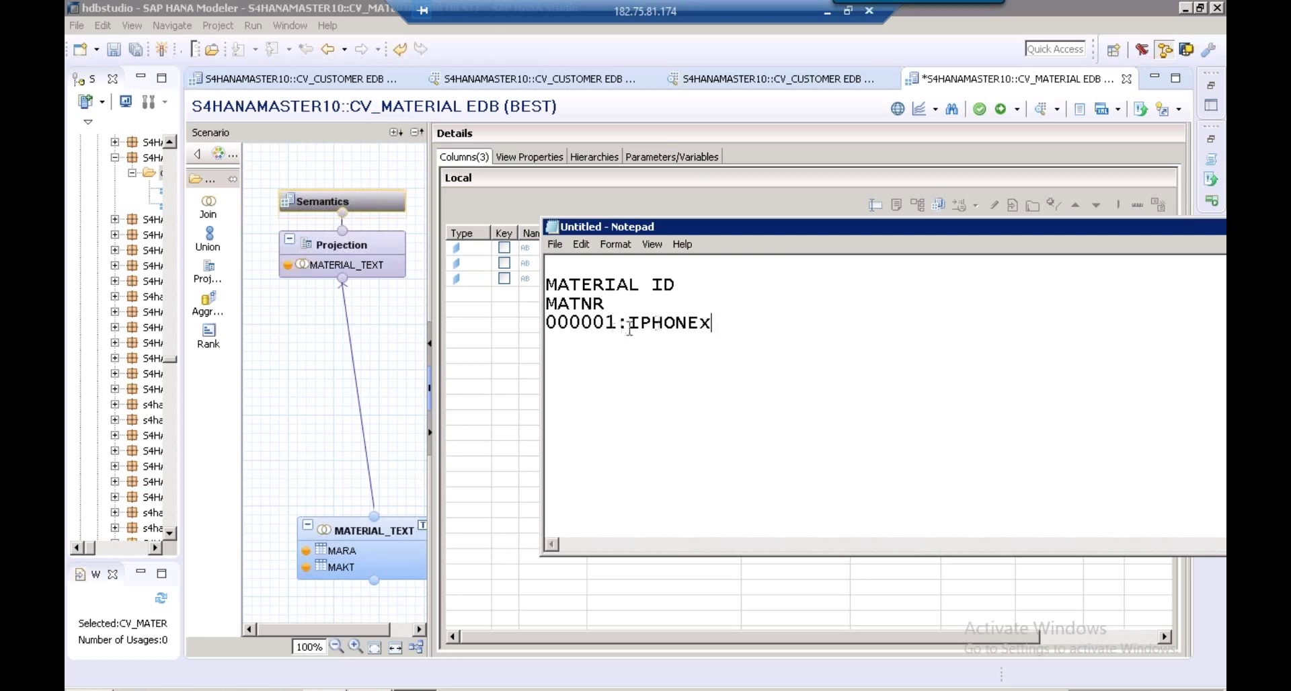
Bring the CV_MATERIAL column list in SAP HANA Studio back in front of the Notepad notes
click(540, 320)
click(1015, 249)
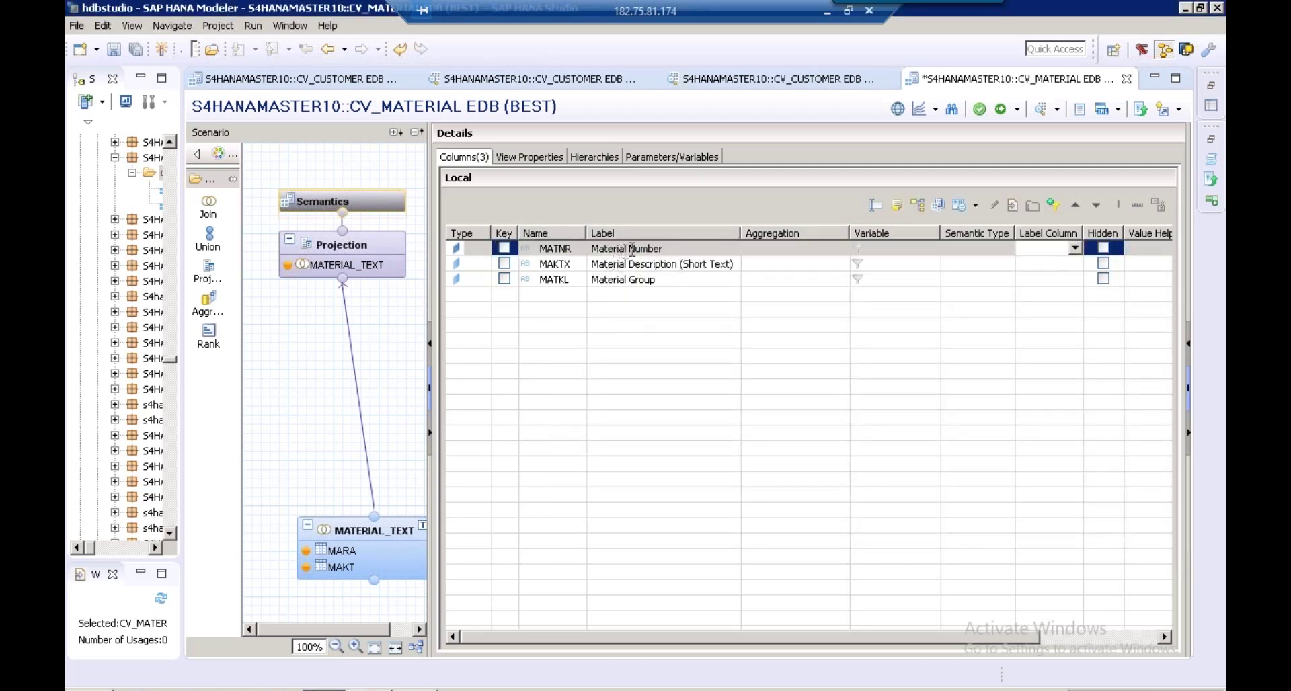
Set MAKTX as MATNR's label column and make MATNR the key column
click(1075, 247)
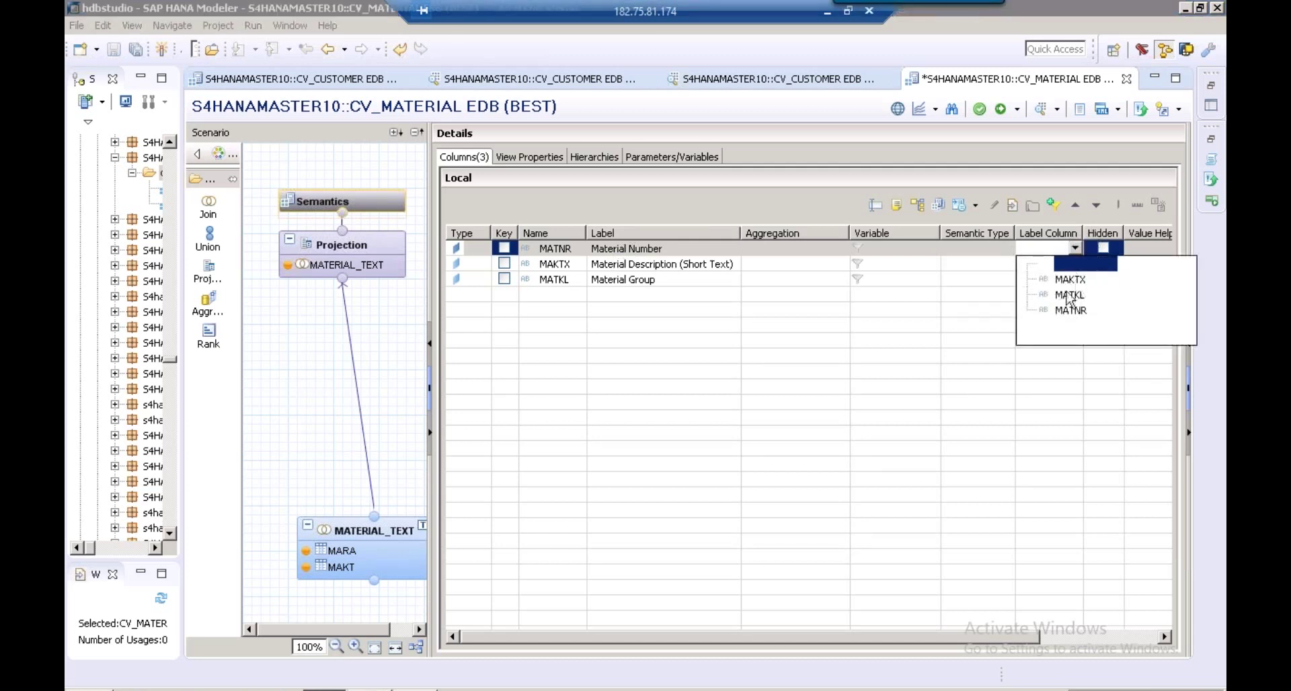
click(1077, 283)
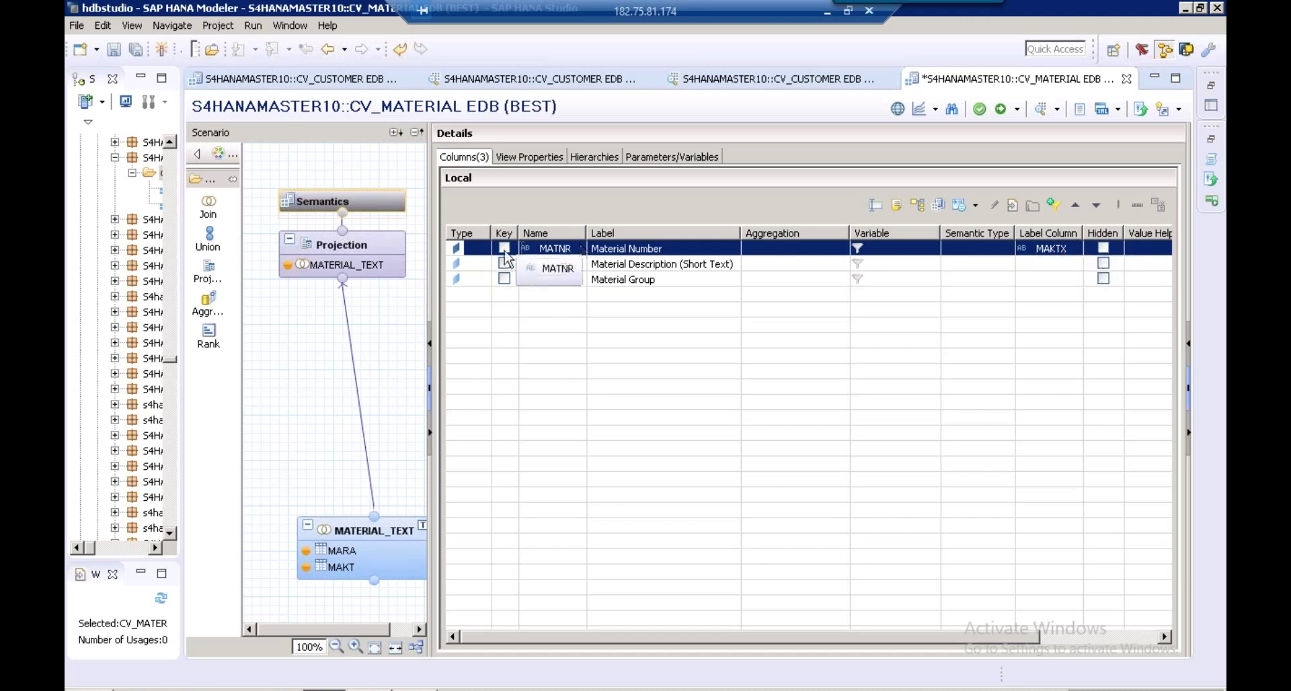
click(504, 249)
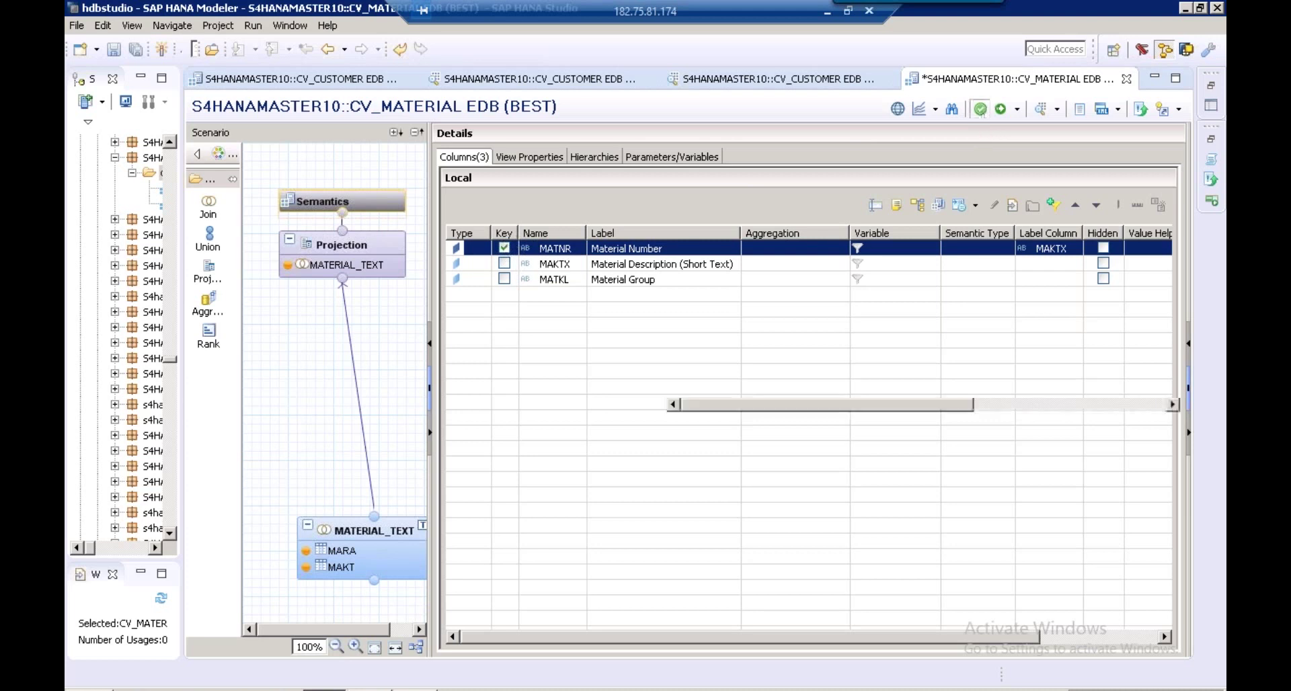
Validate CV_MATERIAL and activate it under the EDB change
click(980, 109)
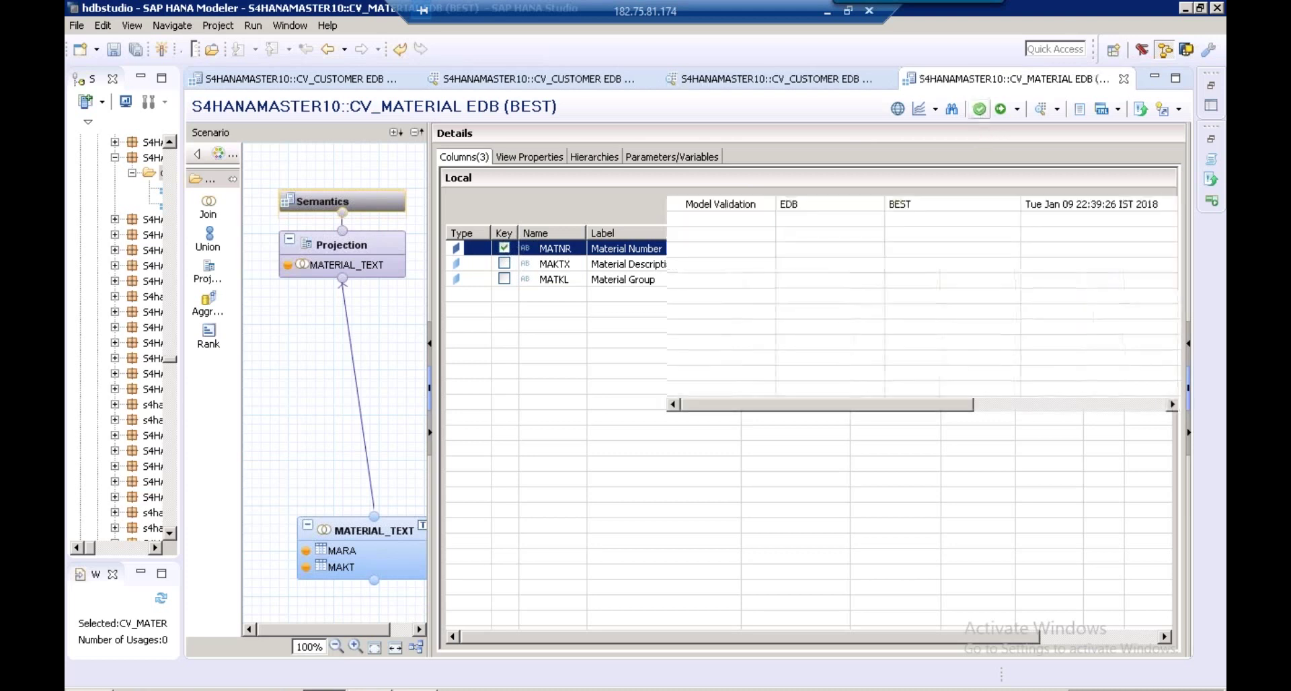
click(1002, 110)
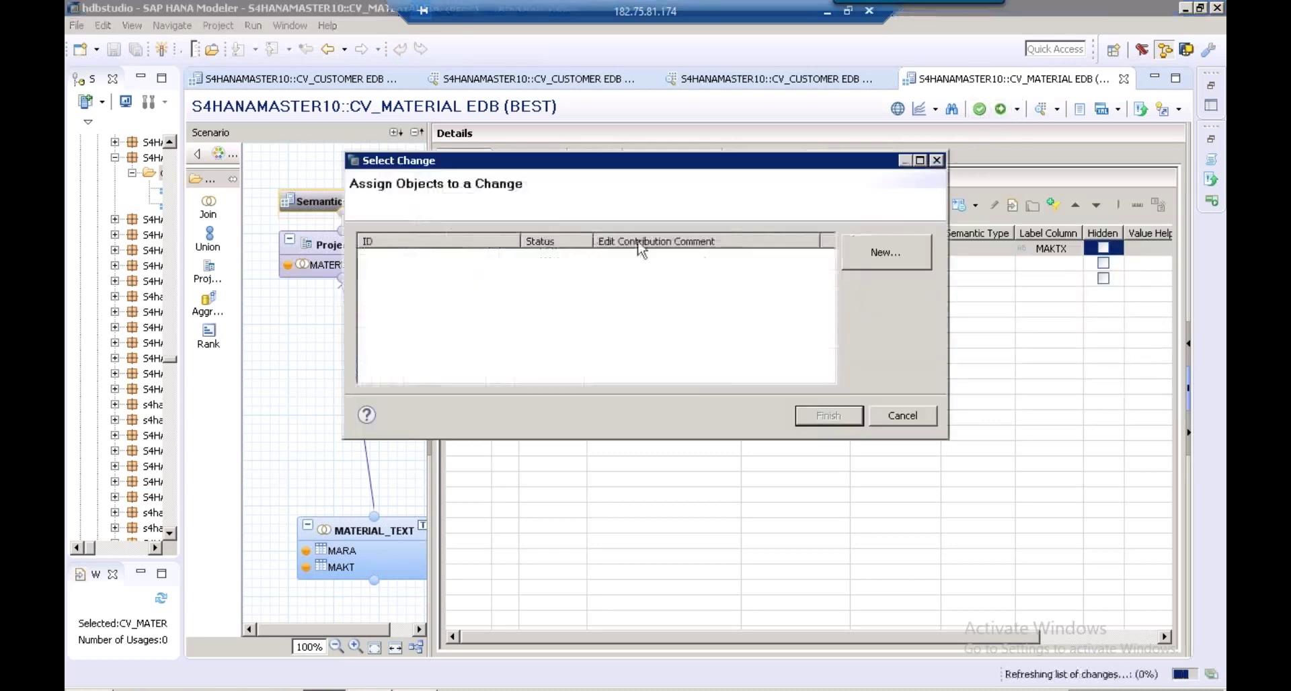
click(601, 259)
click(827, 416)
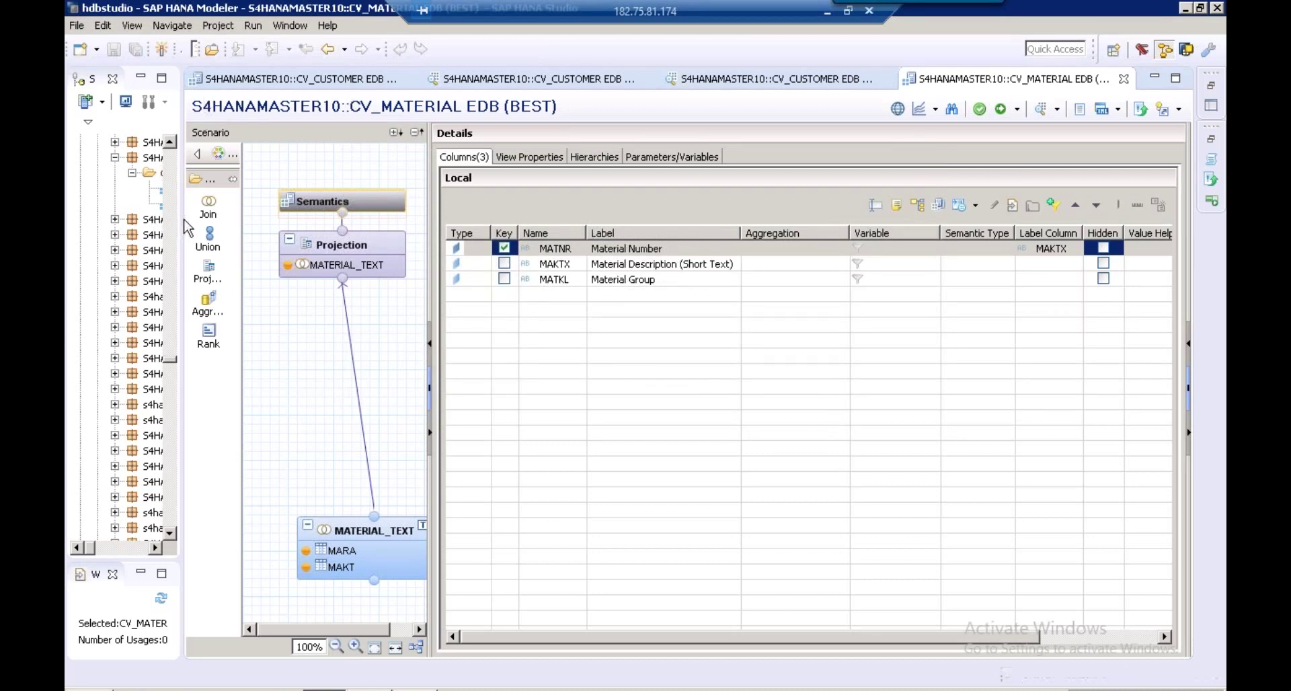
drag(181, 220, 339, 204)
Preview CV_MATERIAL's raw data rows and autofit the MATNR column
right_click(215, 182)
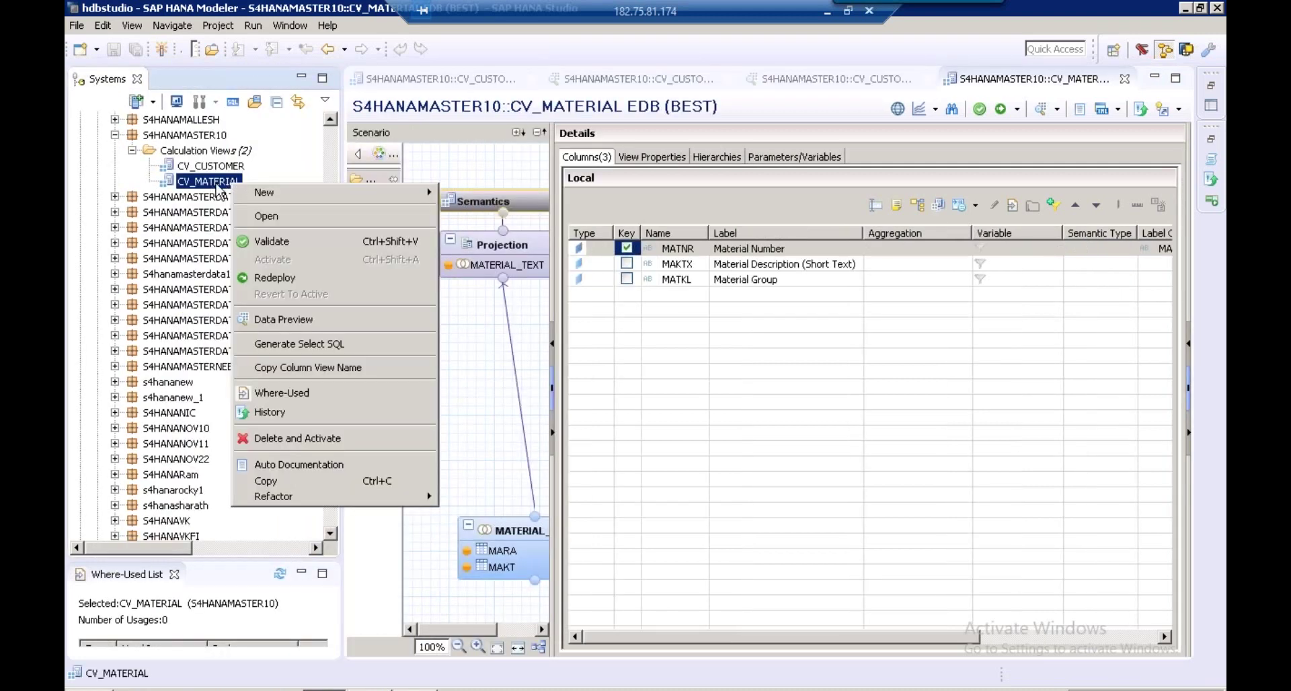
click(286, 321)
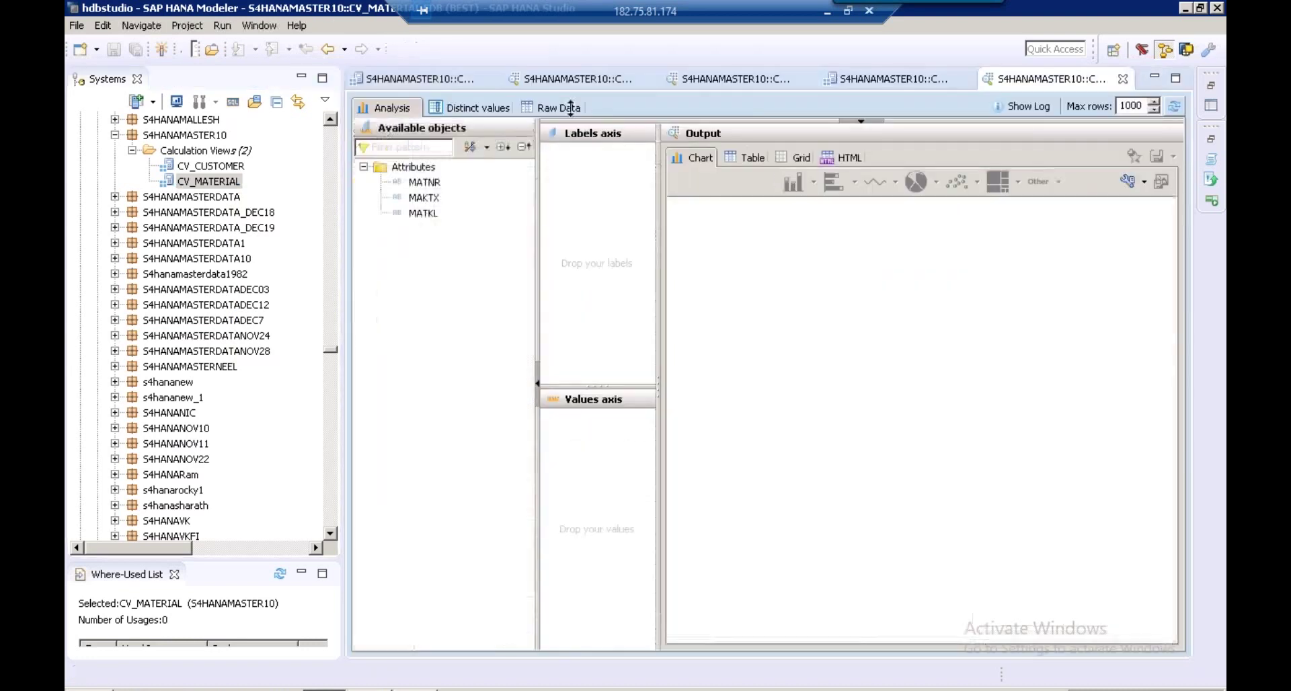
click(559, 107)
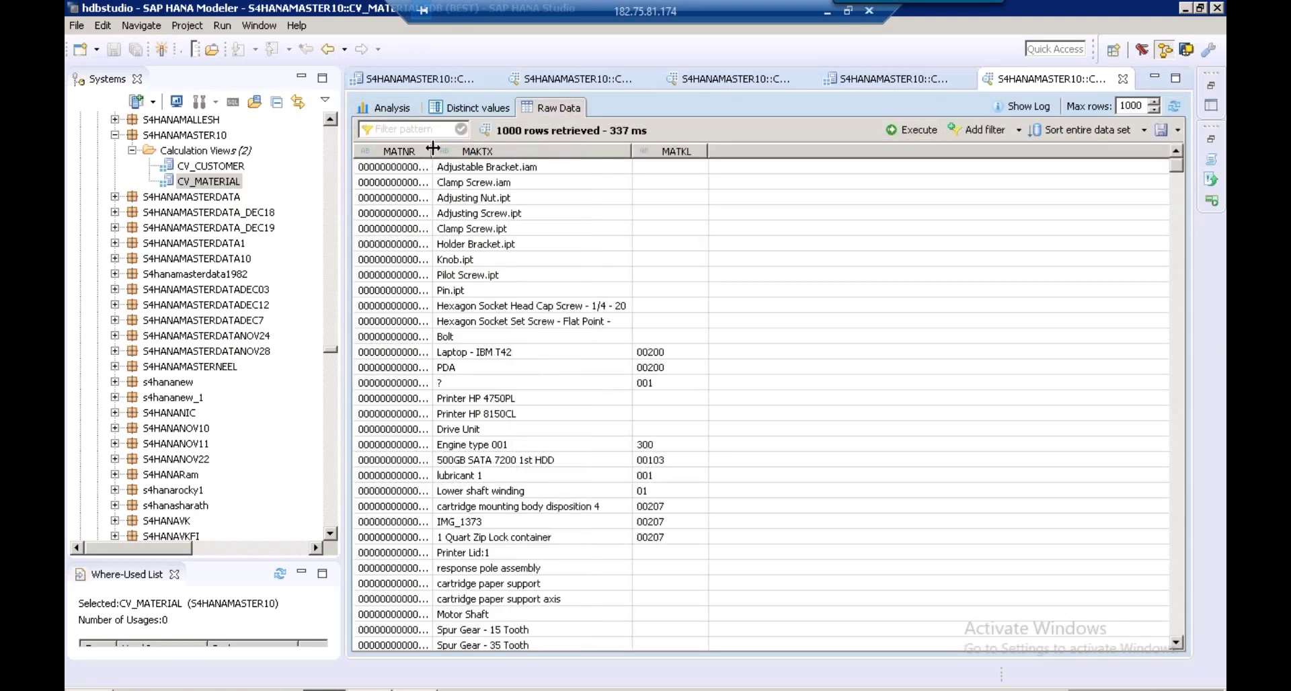
double_click(433, 148)
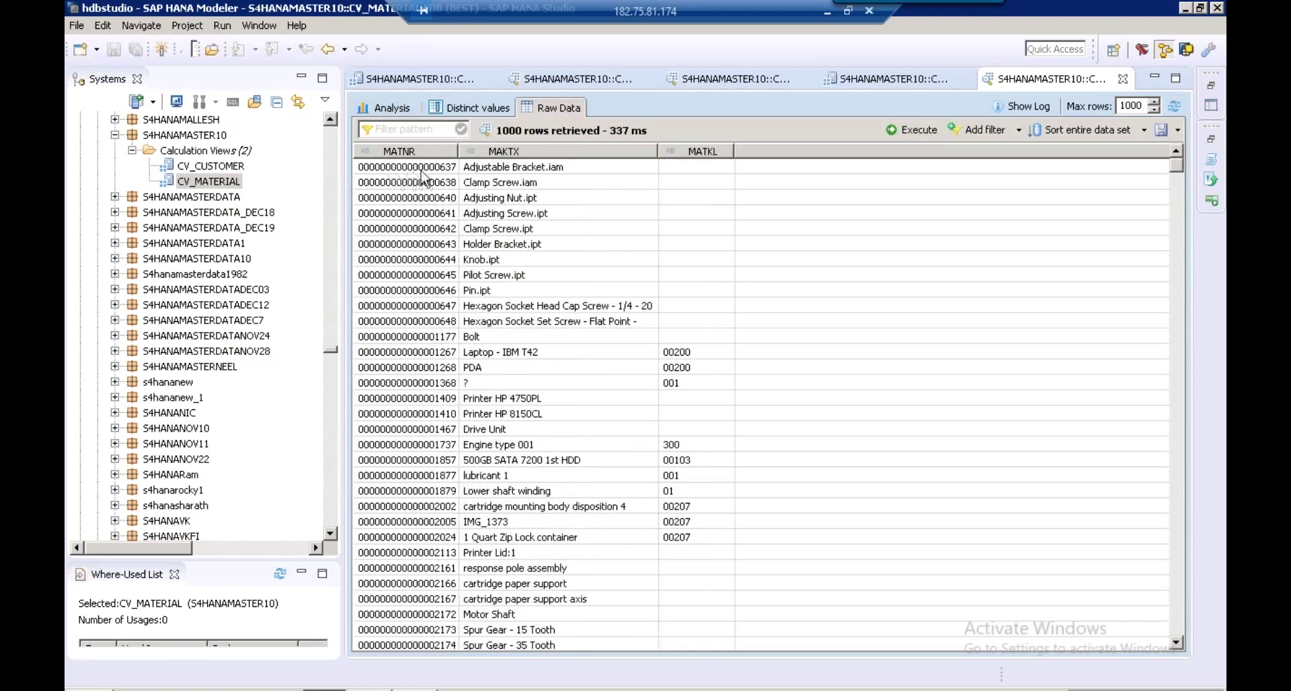
scroll(464, 385, down, 15)
scroll(464, 384, down, 10)
scroll(464, 384, up, 20)
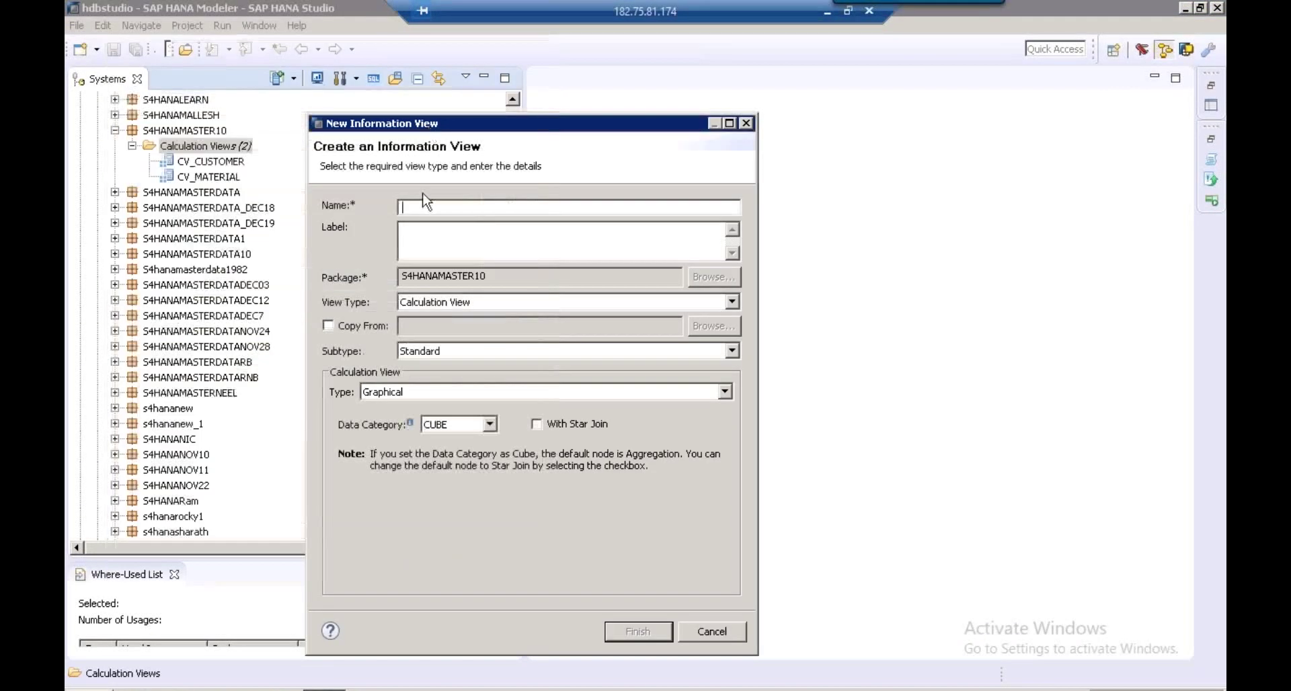
Create calculation view CV_COMPANYCODE, labelled COMPANYCODE, with data category DIMENSION
text(CV_COMPANYCODE)
key(Tab)
click(423, 236)
key(BackSpace)
key(BackSpace)
key(BackSpace)
drag(482, 236, 348, 232)
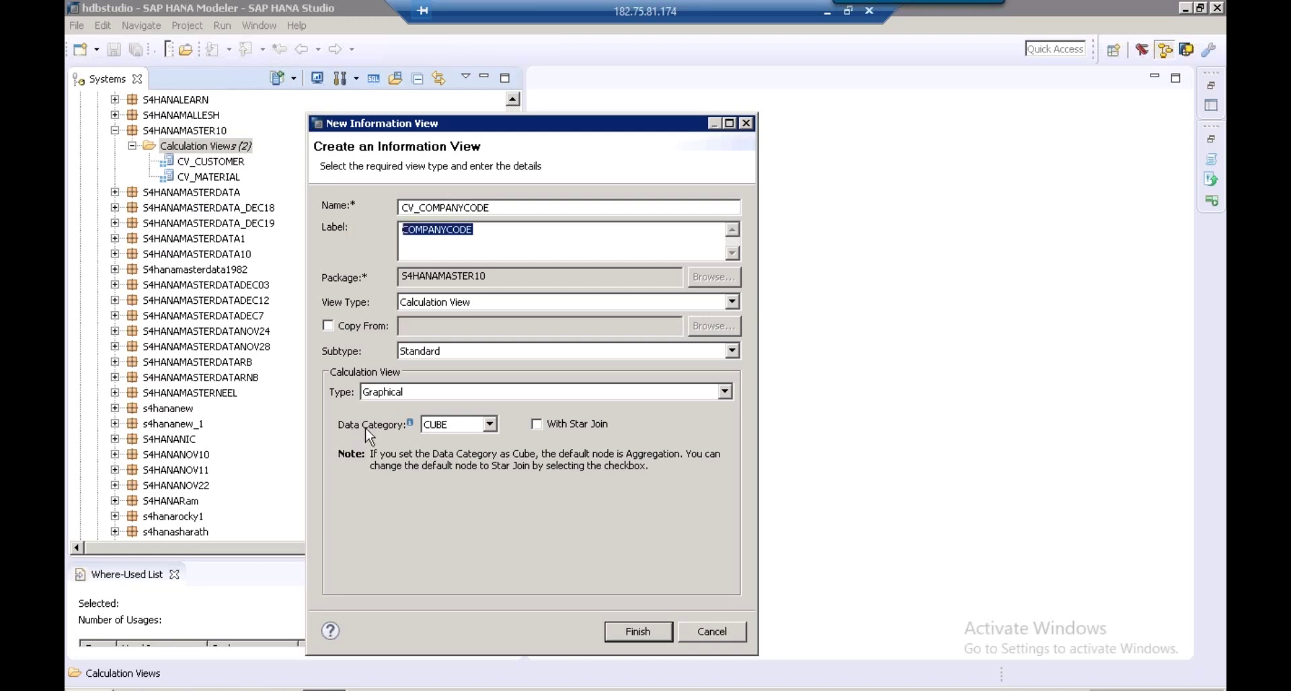
click(449, 430)
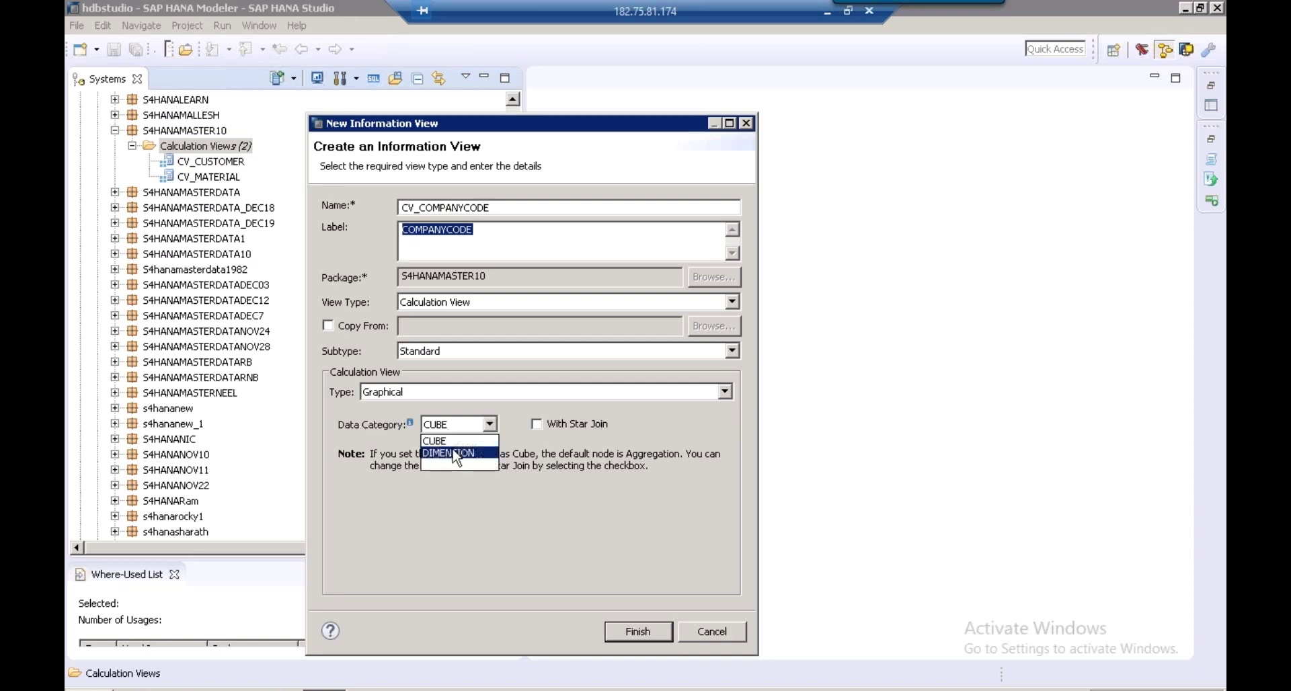
click(455, 455)
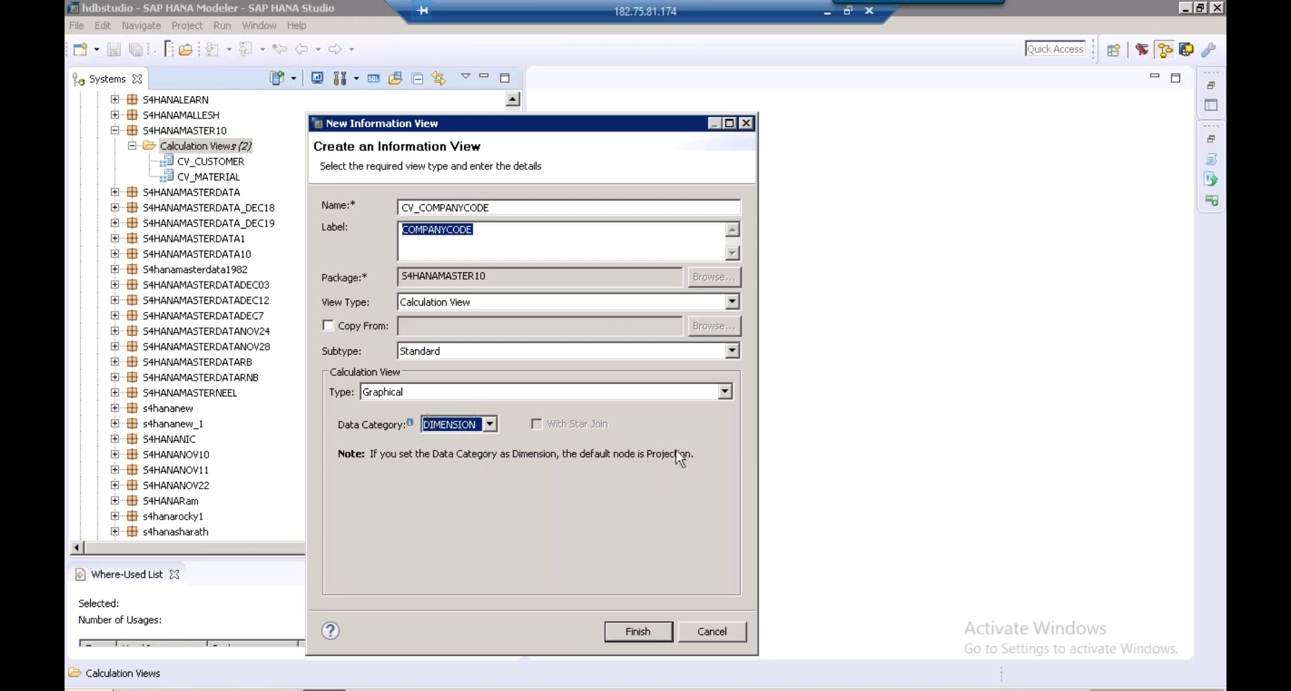
click(639, 633)
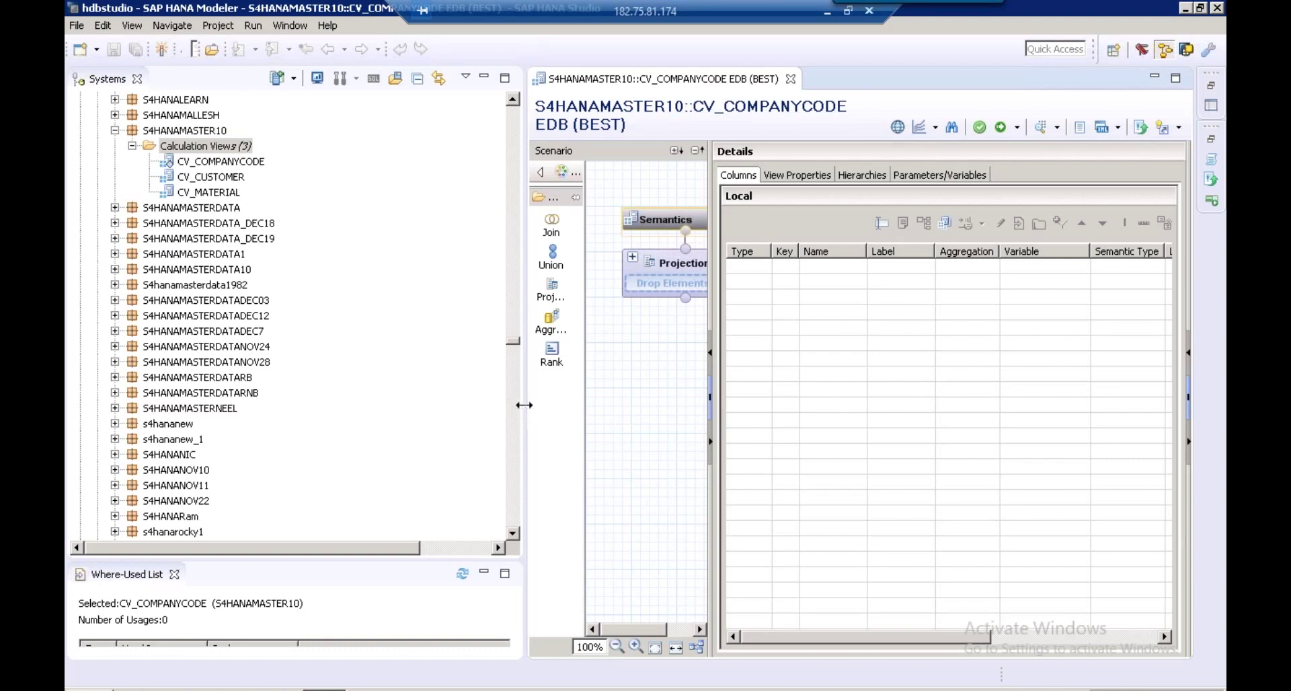
Resize the panes and show CV_COMPANYCODE's view properties, confirming the DIMENSION category
drag(522, 404, 333, 405)
drag(570, 289, 766, 289)
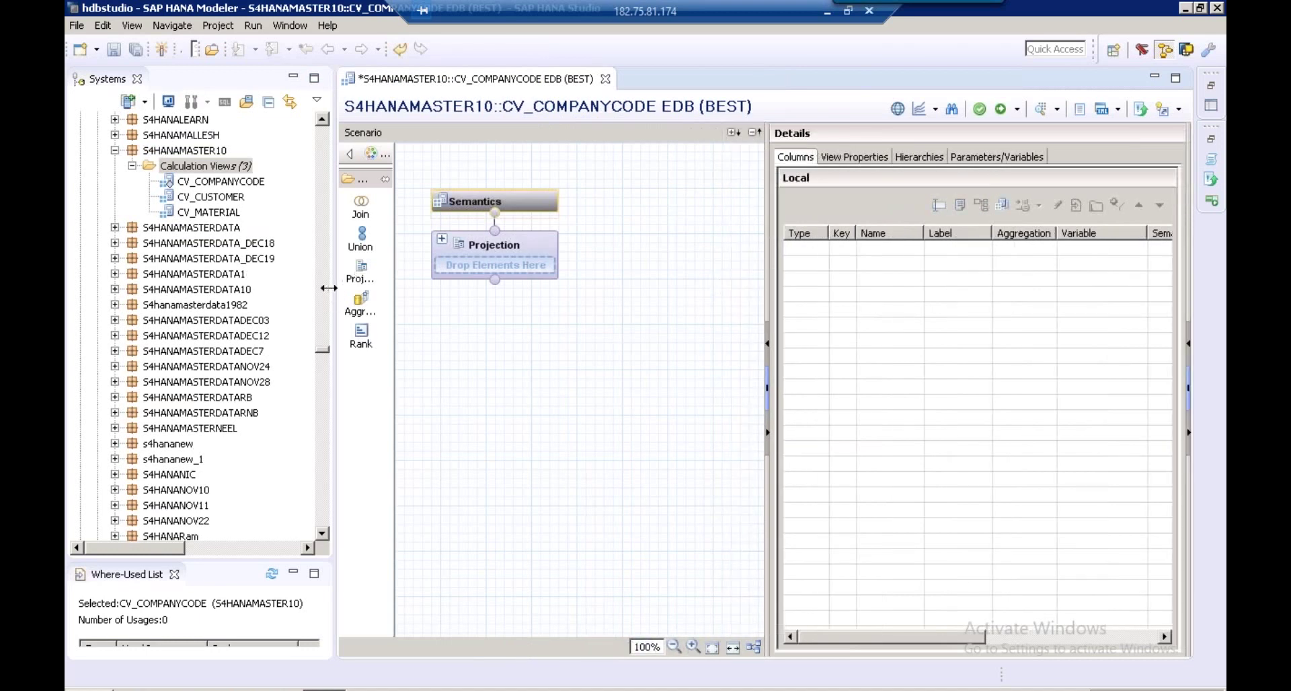
drag(333, 288, 265, 285)
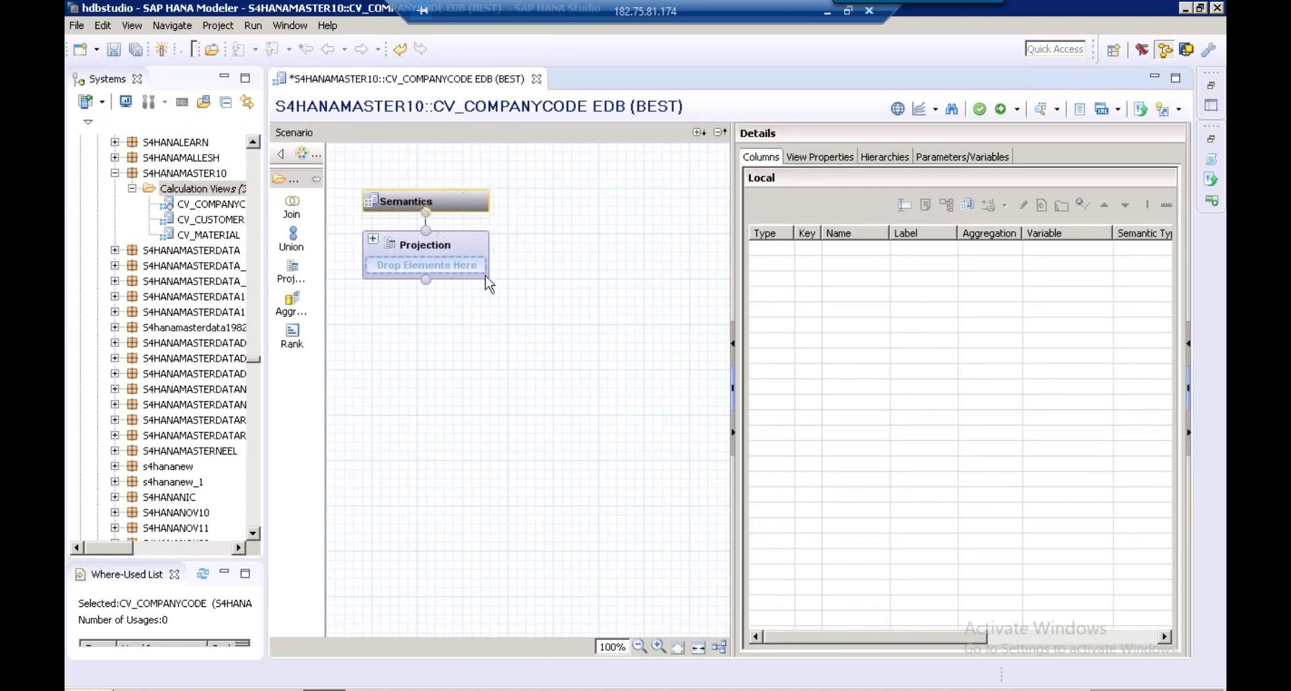
click(822, 159)
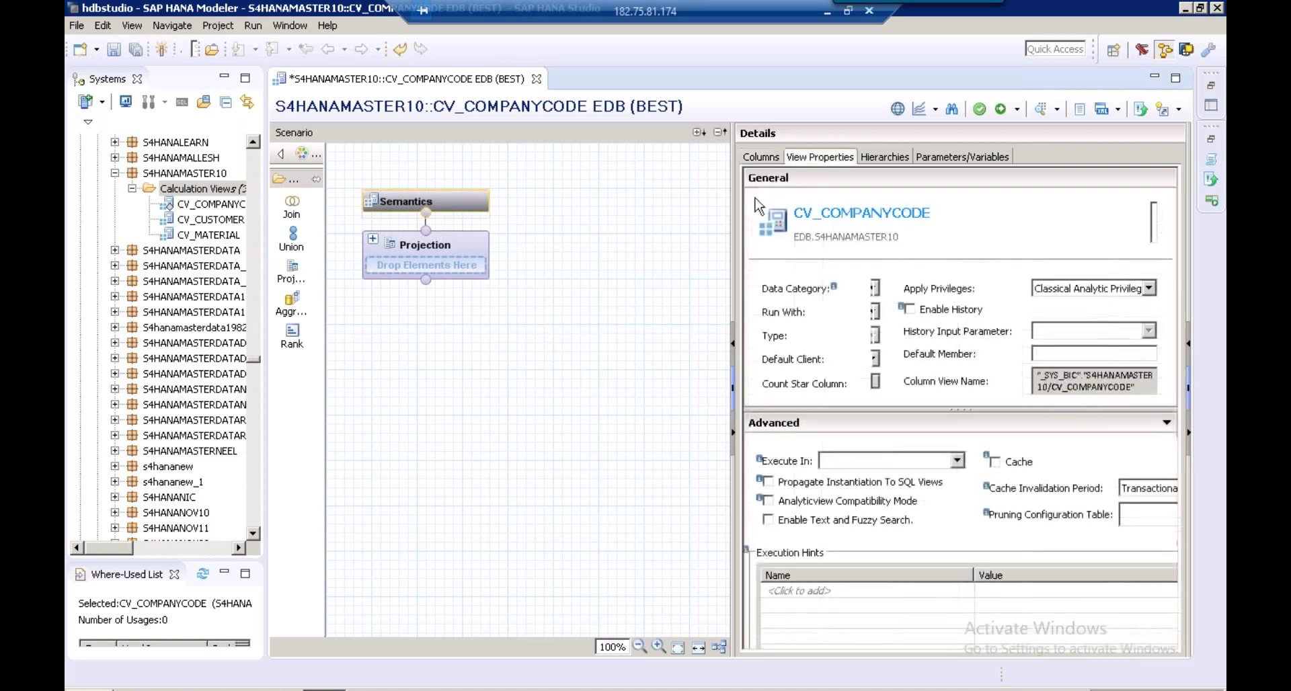
drag(733, 205, 591, 204)
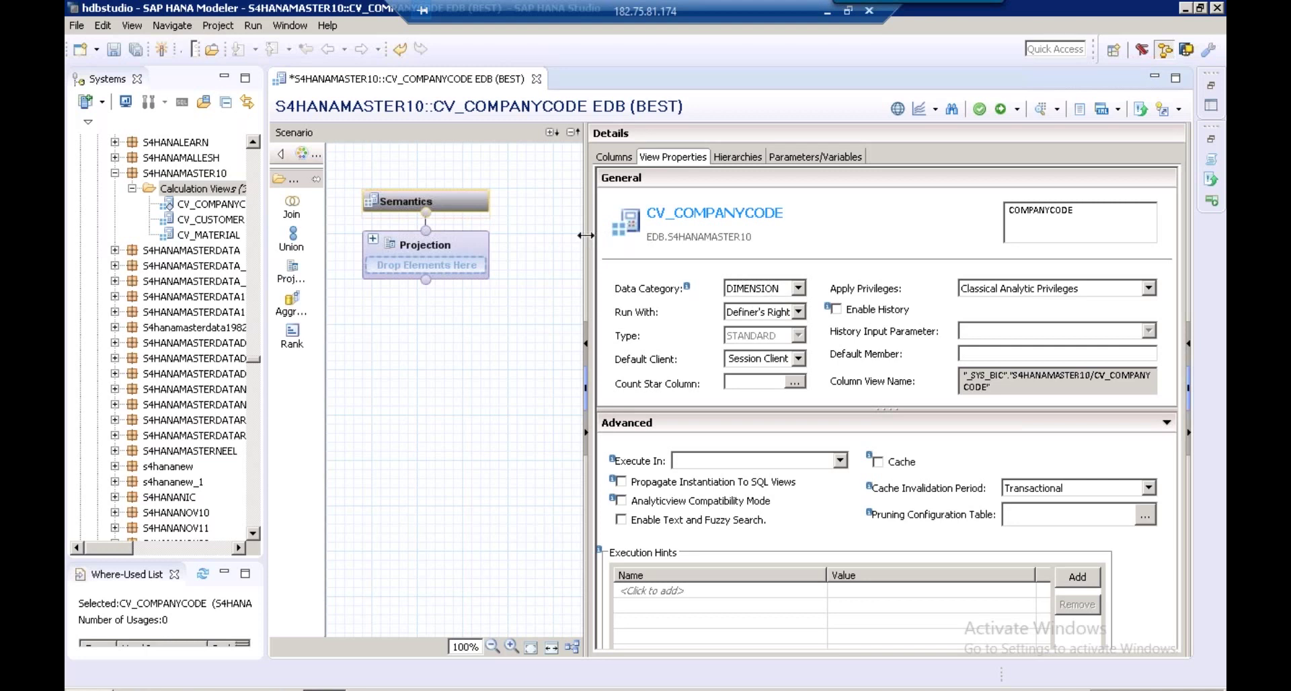
drag(602, 234, 711, 227)
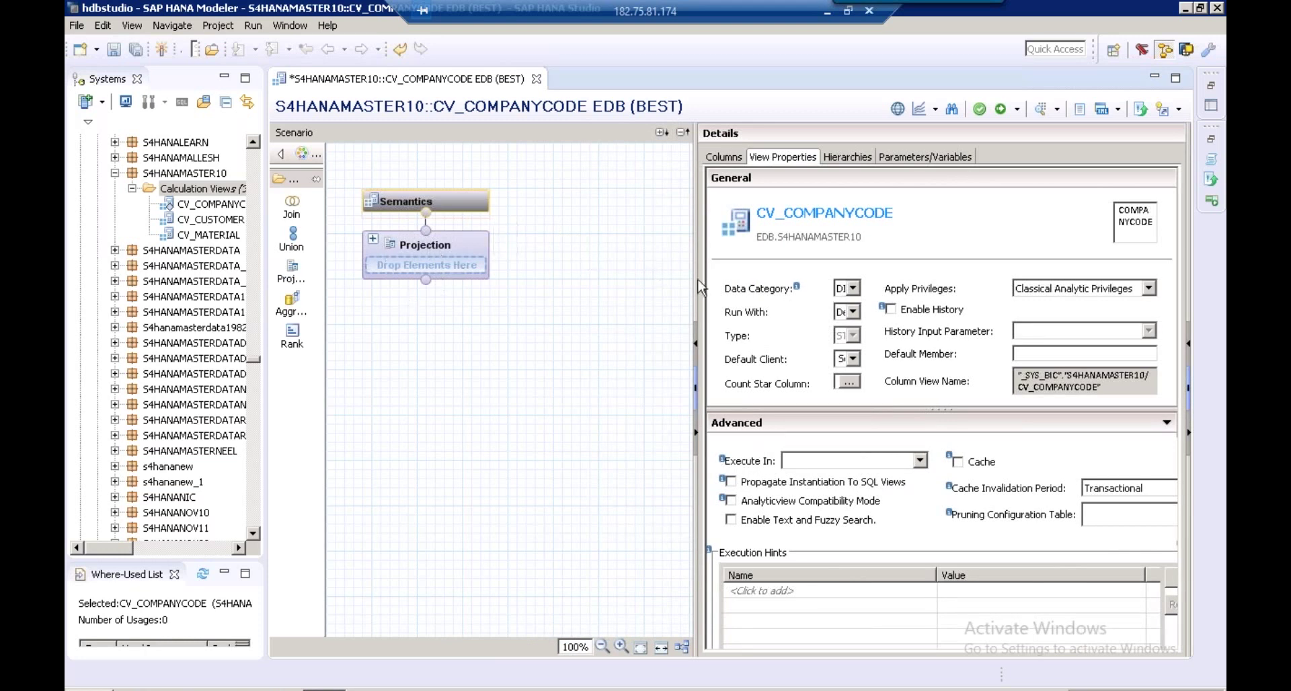
drag(719, 275, 774, 275)
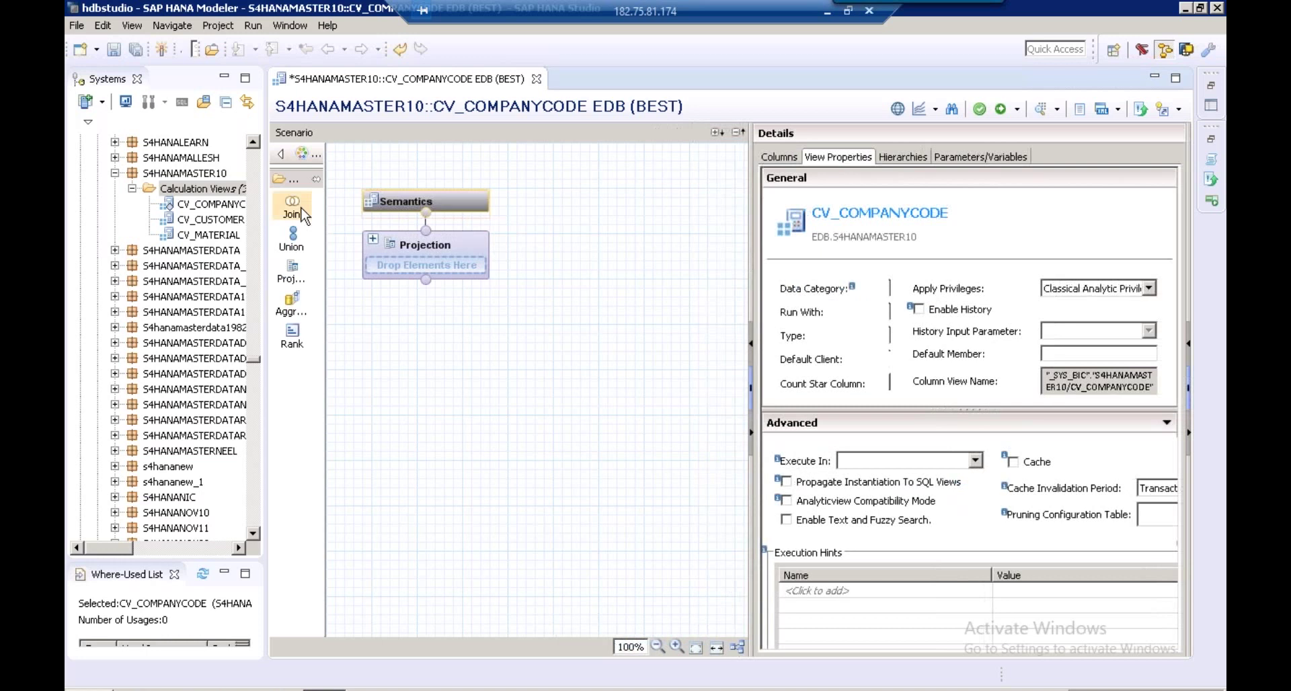
Place a Join node on the canvas and add table T001 from schema BEST
drag(302, 214, 380, 522)
mouse_move(464, 558)
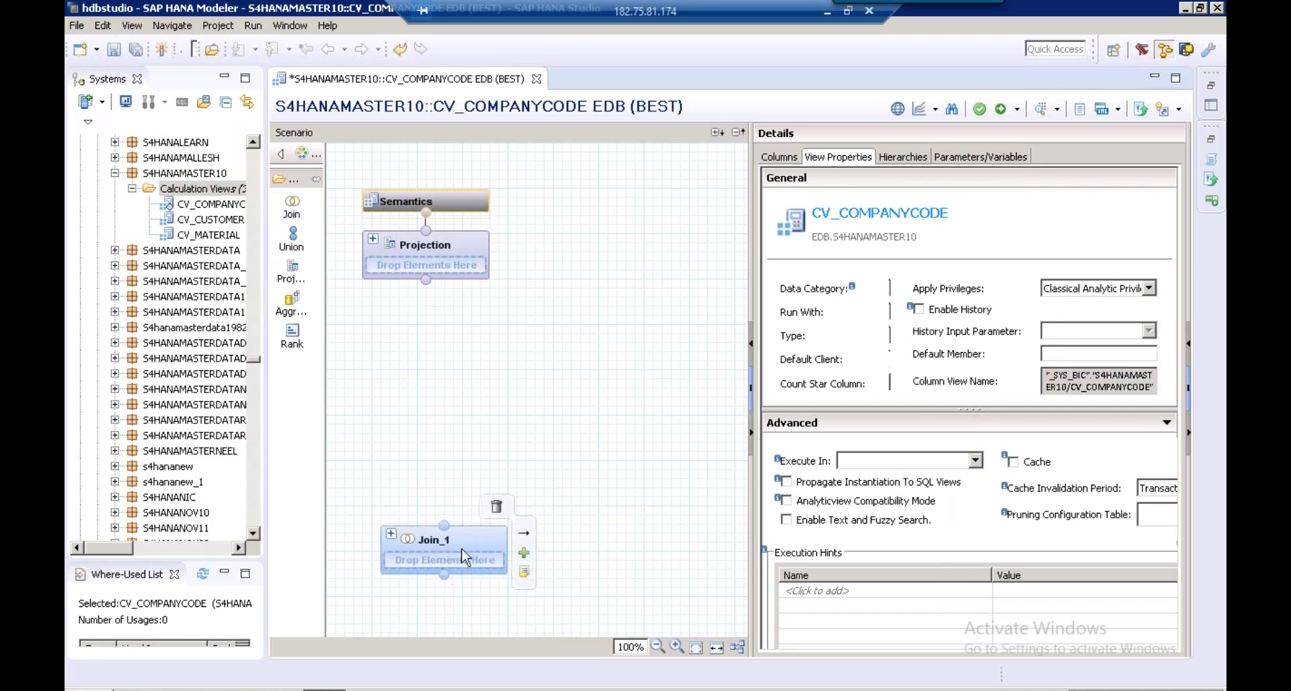
click(524, 554)
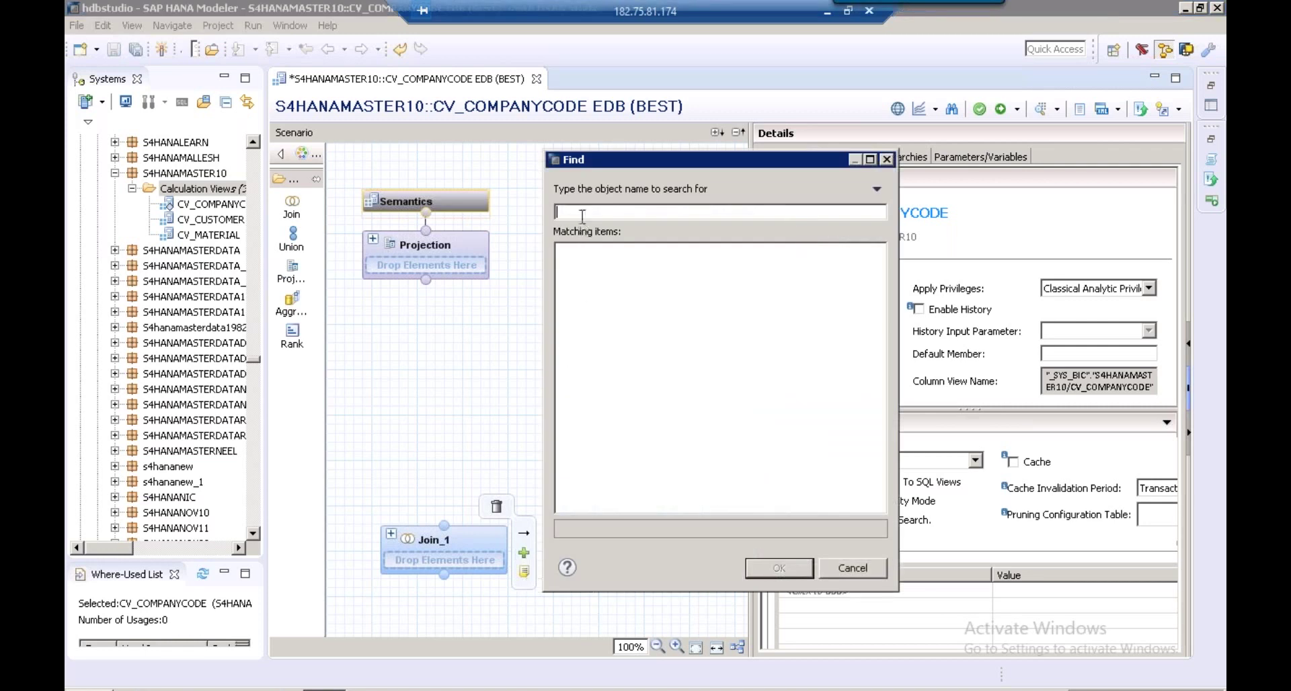
text(t001)
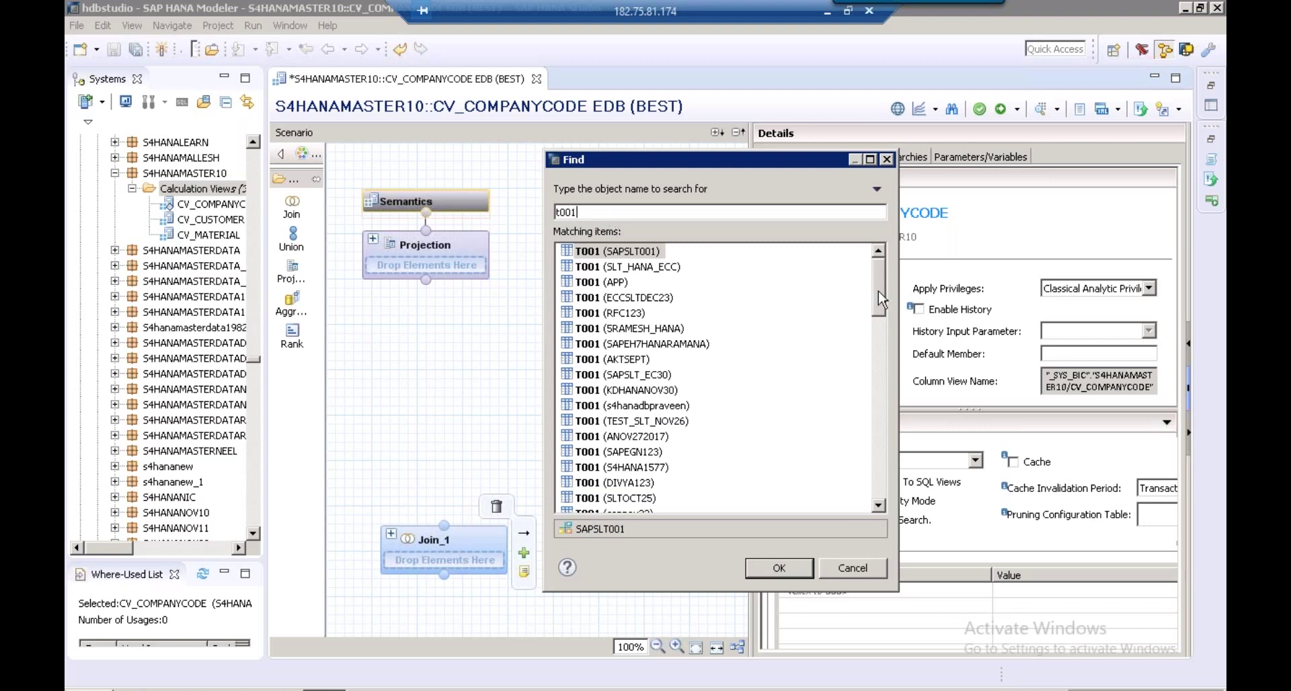
drag(879, 296, 880, 356)
click(613, 424)
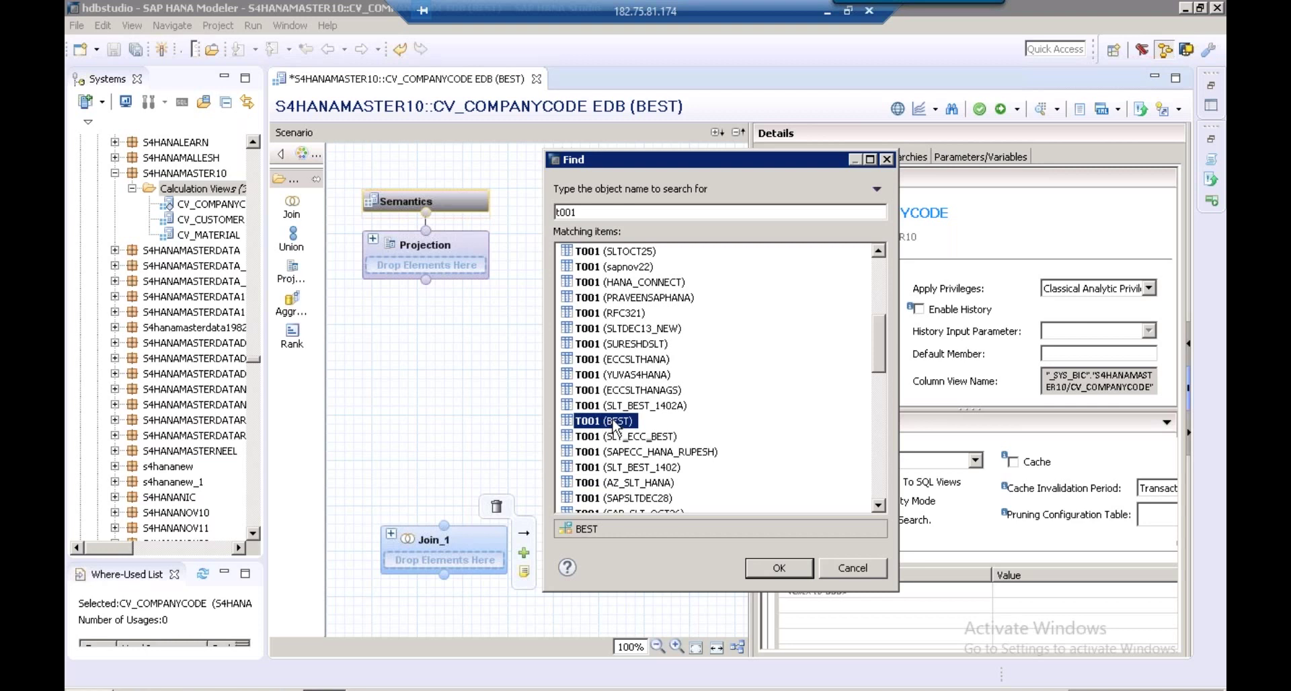
click(770, 571)
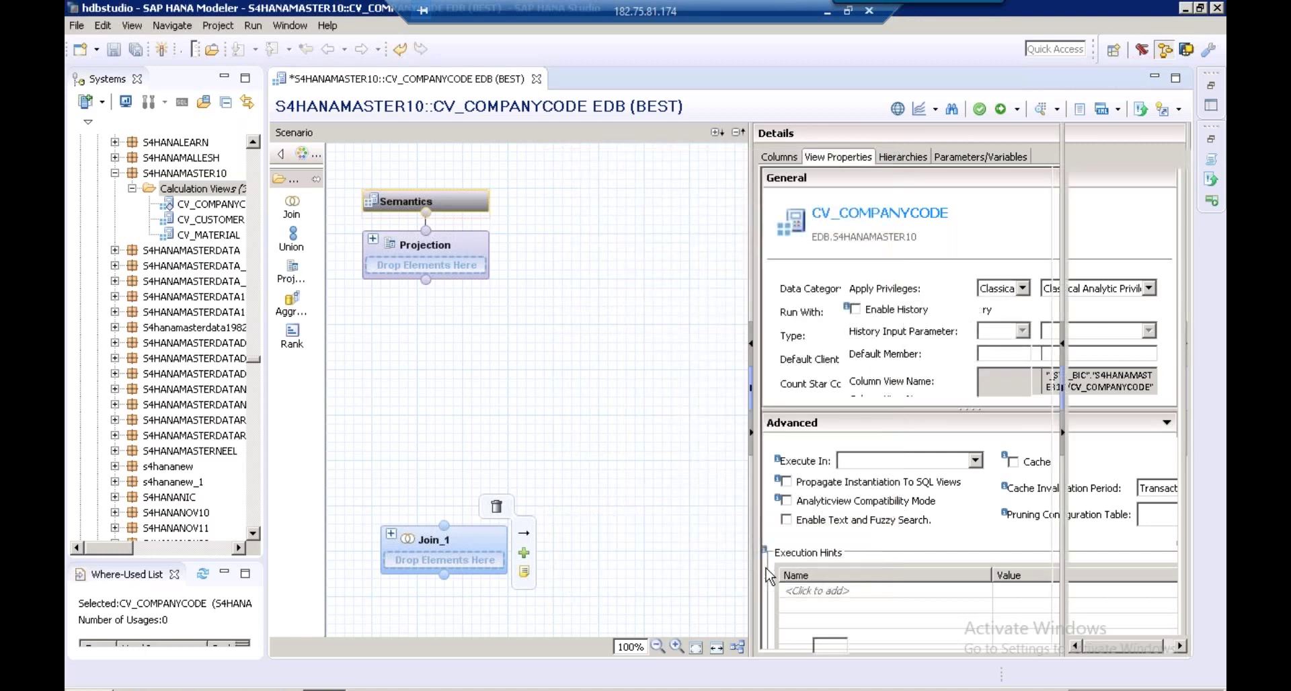
Add table TVKO from schema BEST to Join_1, replacing an initial tcurt search
click(525, 554)
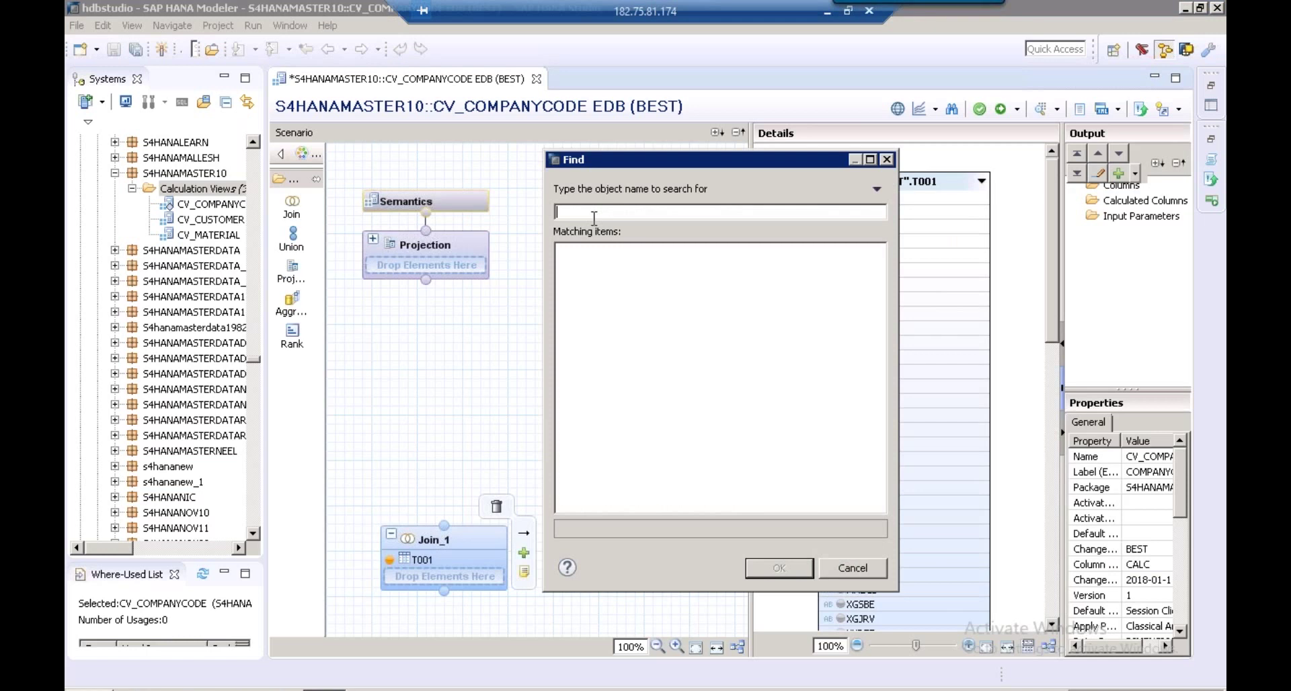
text(tcurt)
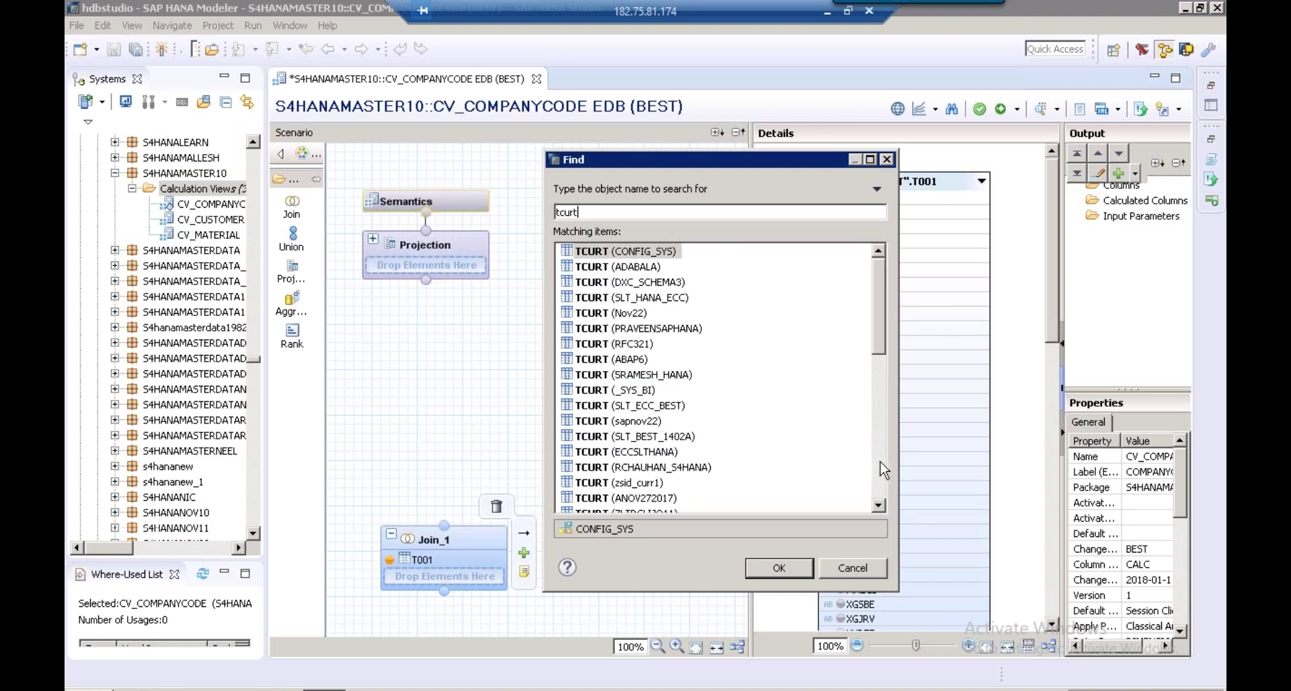
drag(584, 212, 557, 212)
key(BackSpace)
text(TVKO)
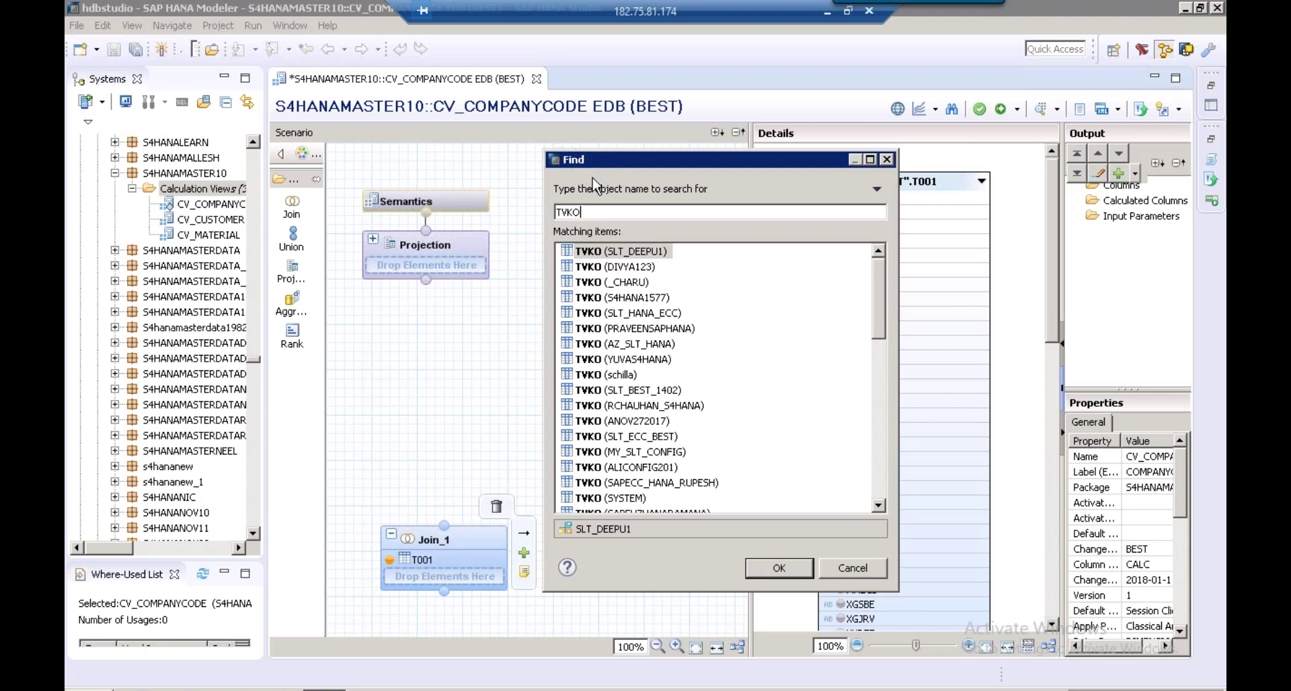
click(881, 466)
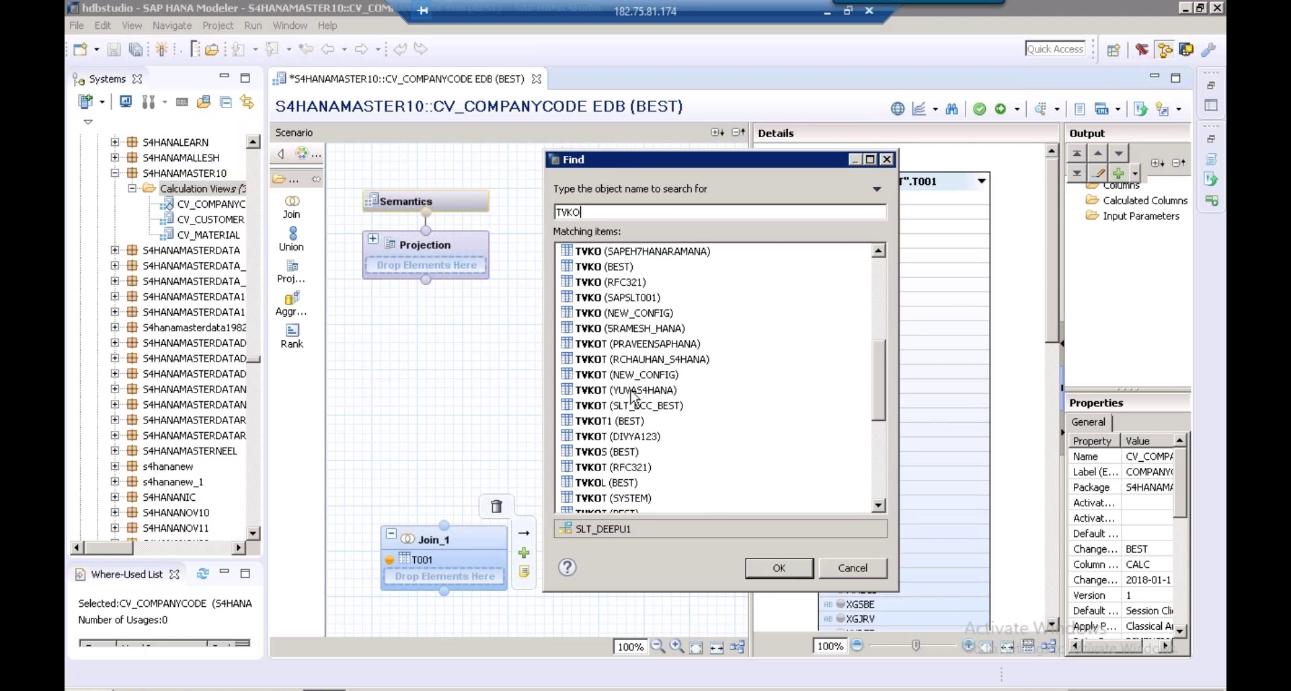
click(616, 269)
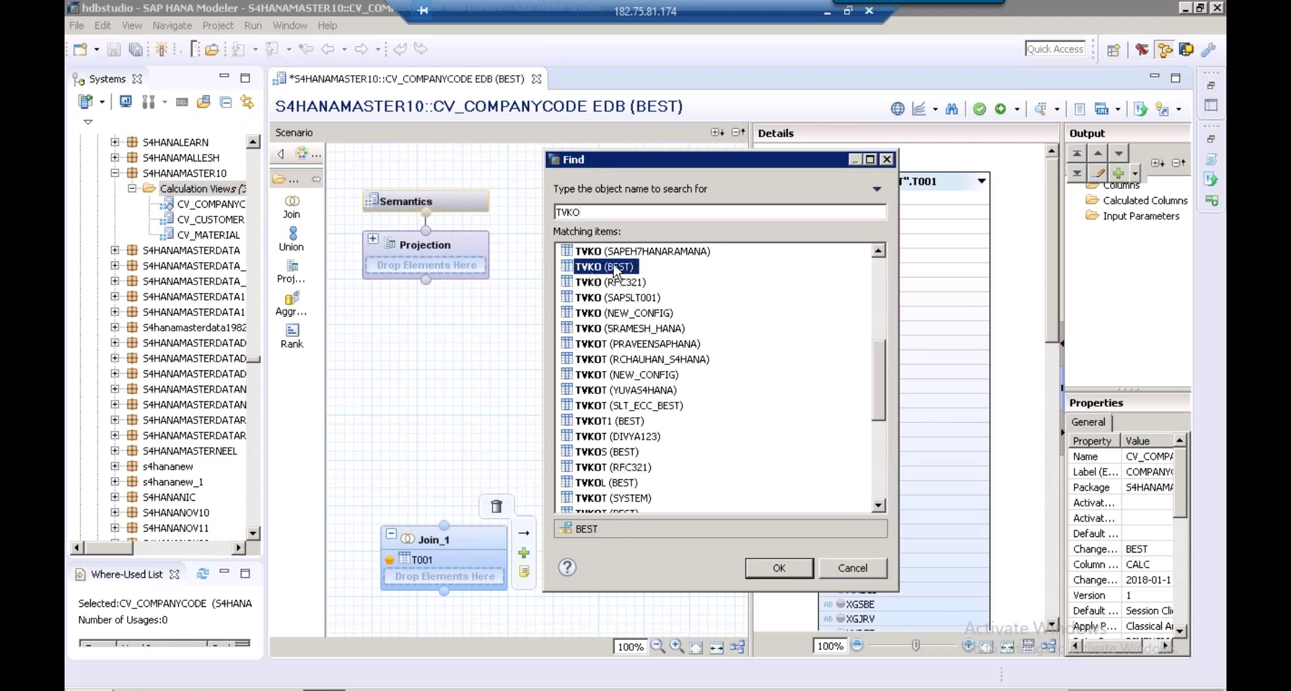
click(791, 570)
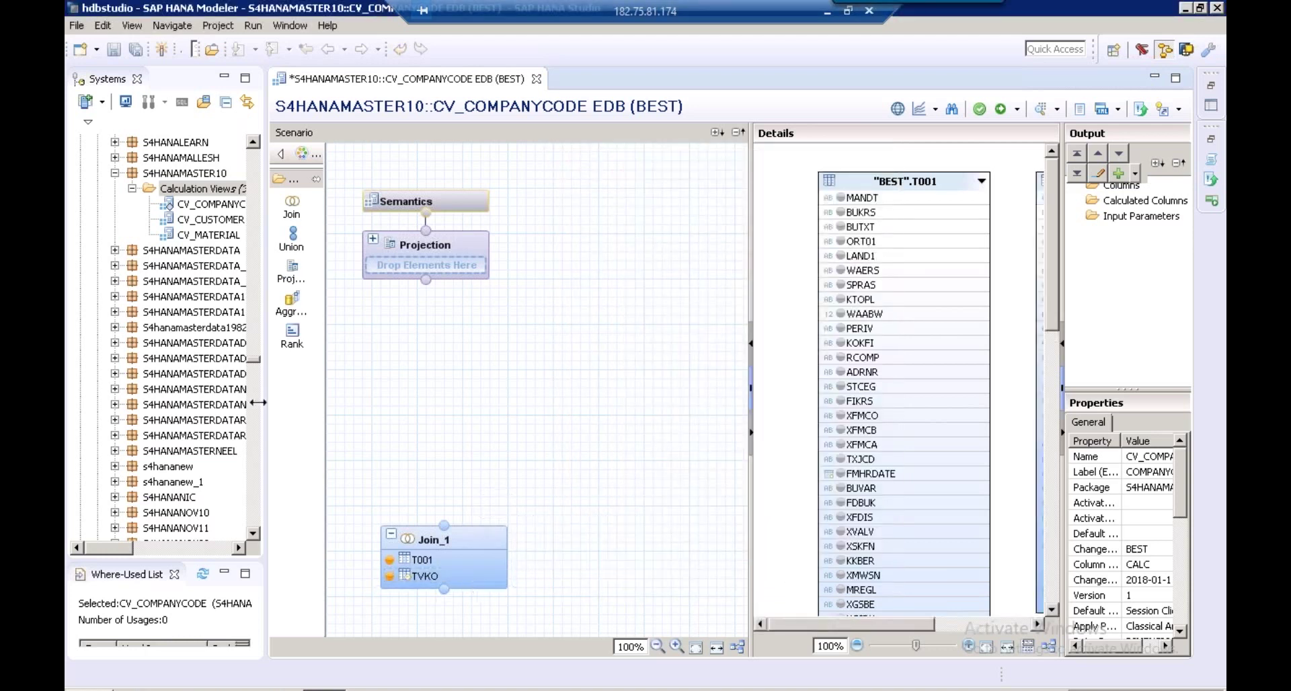
drag(257, 402, 156, 395)
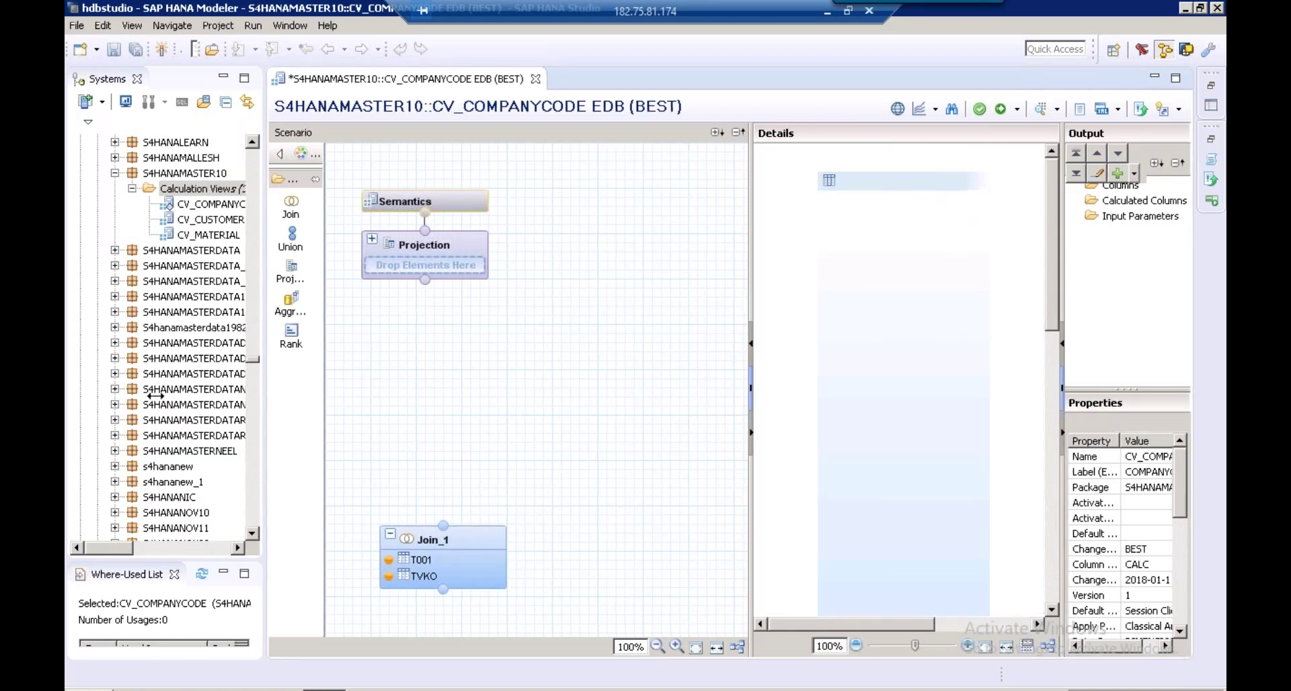
Rename the Join_1 node to Companycode_Att
right_click(357, 542)
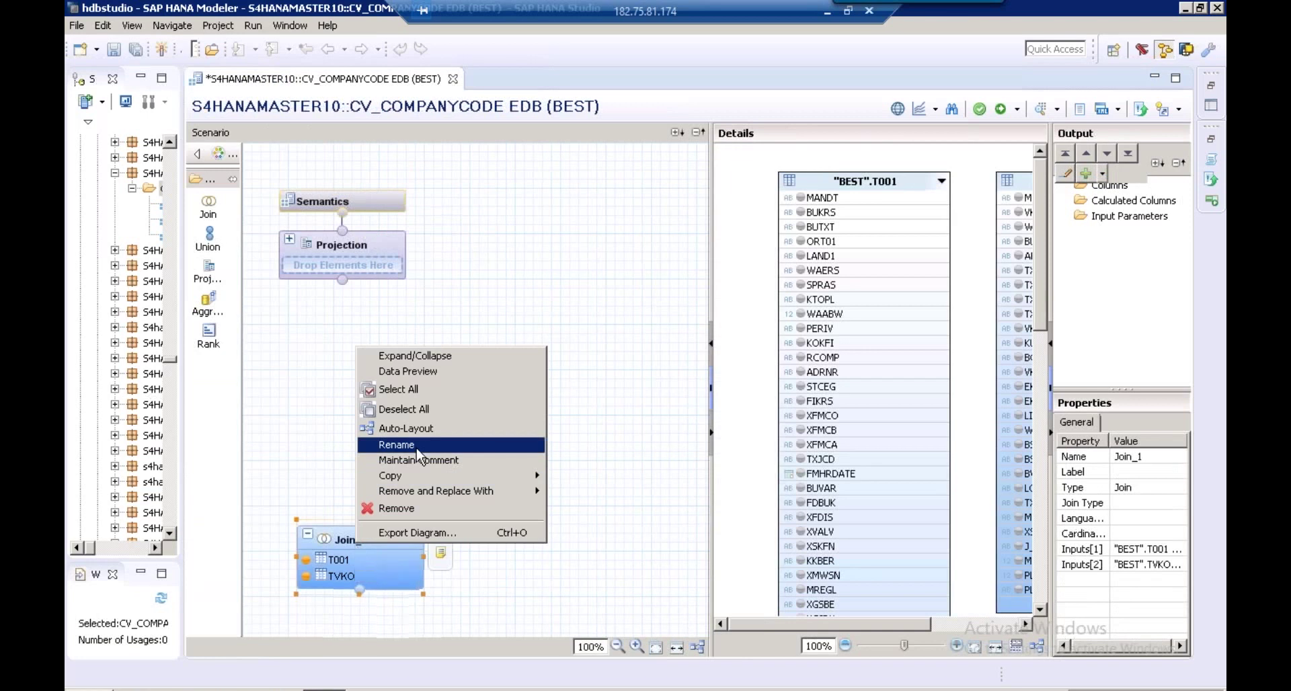
click(396, 446)
click(535, 301)
key(BackSpace)
key(BackSpace)
key(BackSpace)
key(BackSpace)
key(BackSpace)
key(BackSpace)
text(ompanycode)
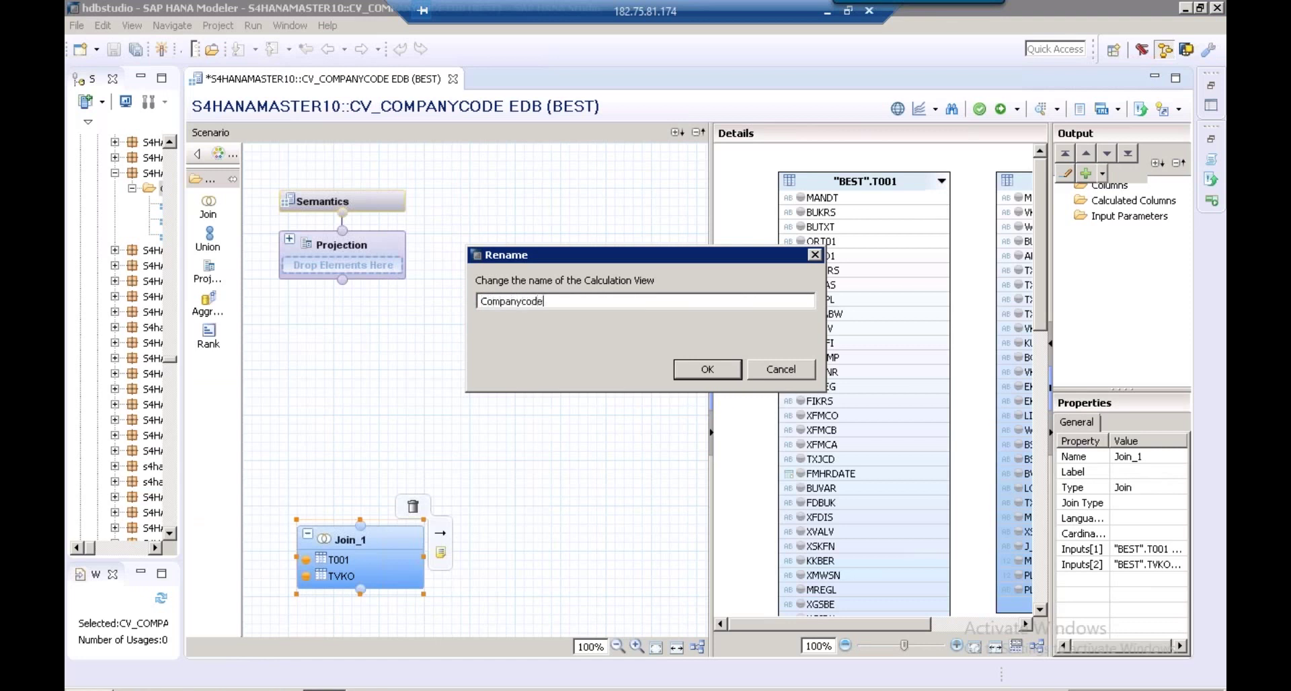
text(_Att)
click(706, 367)
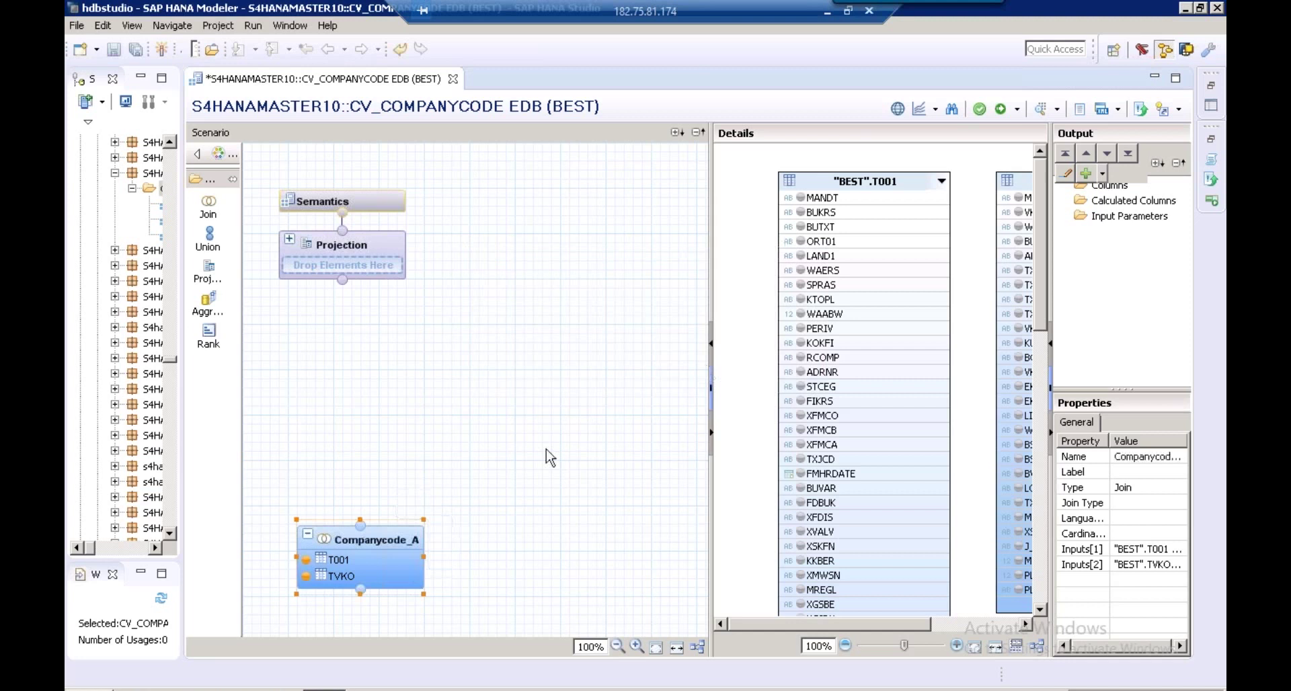
Link T001 to TVKO on their BUKRS columns
drag(711, 289, 475, 278)
click(692, 212)
drag(692, 213, 793, 247)
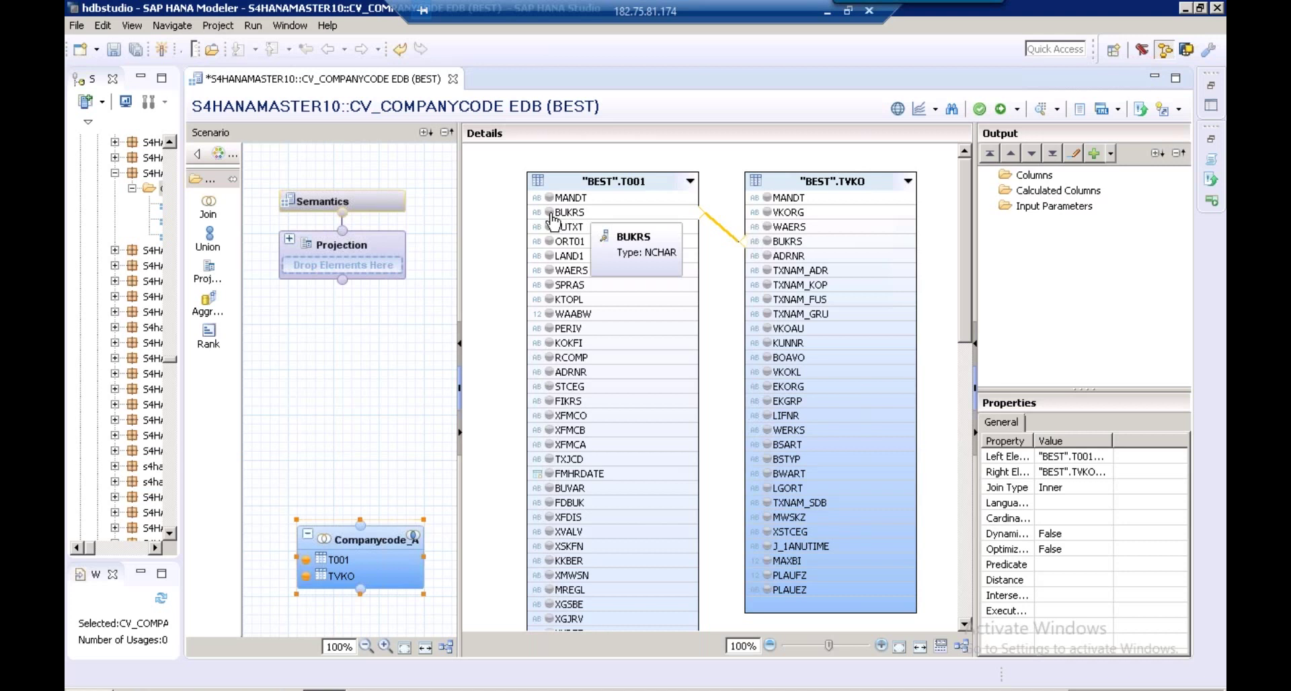
Add BUKRS, BUTXT and WAERS from T001 and VKORG from TVKO to the output
click(549, 213)
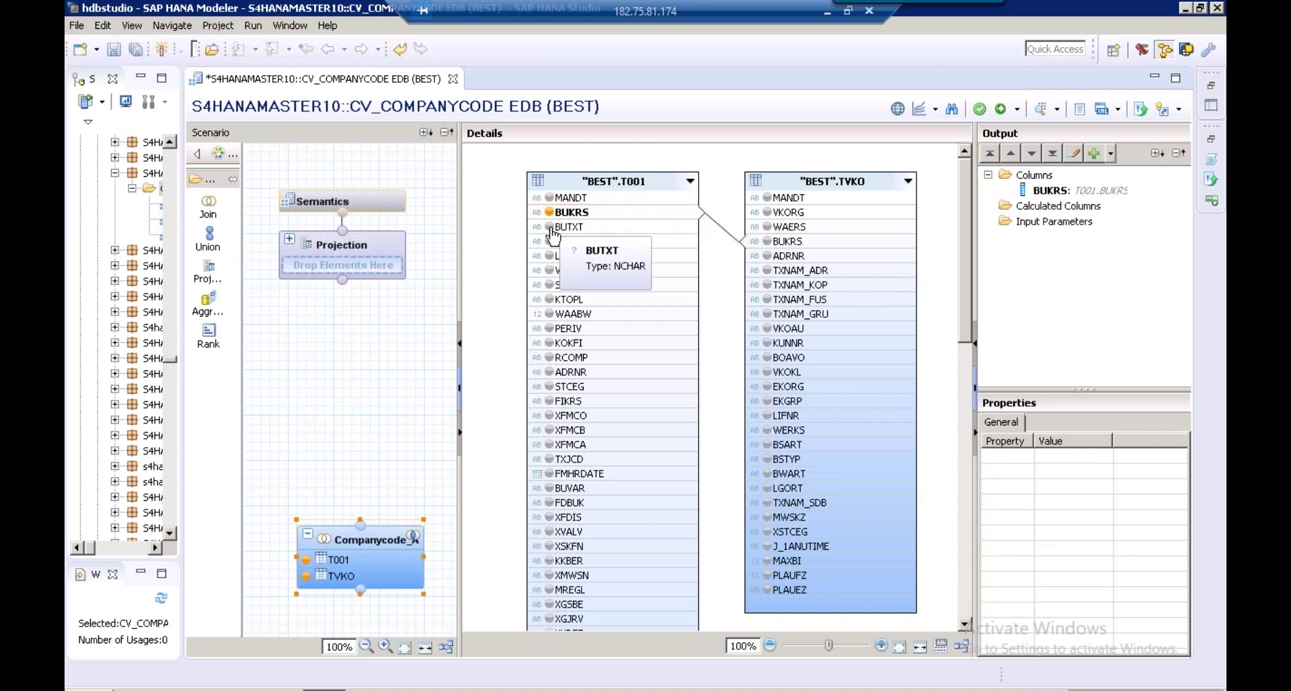
click(549, 227)
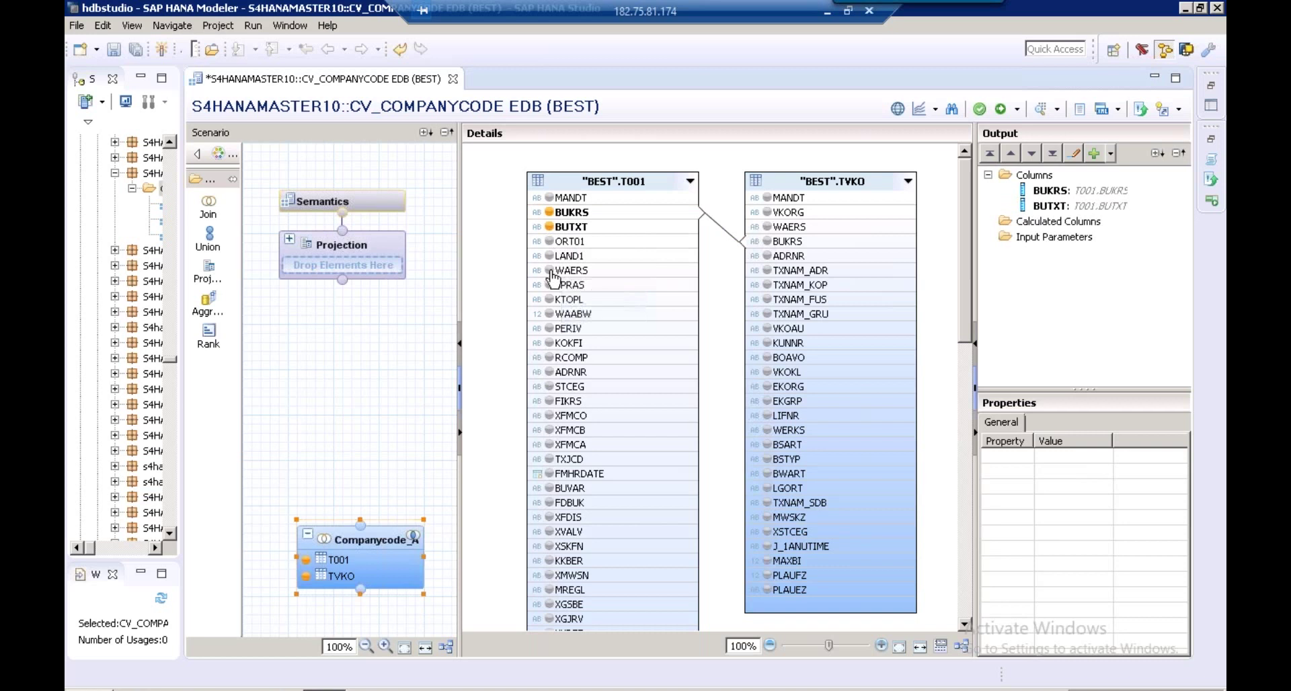
click(550, 271)
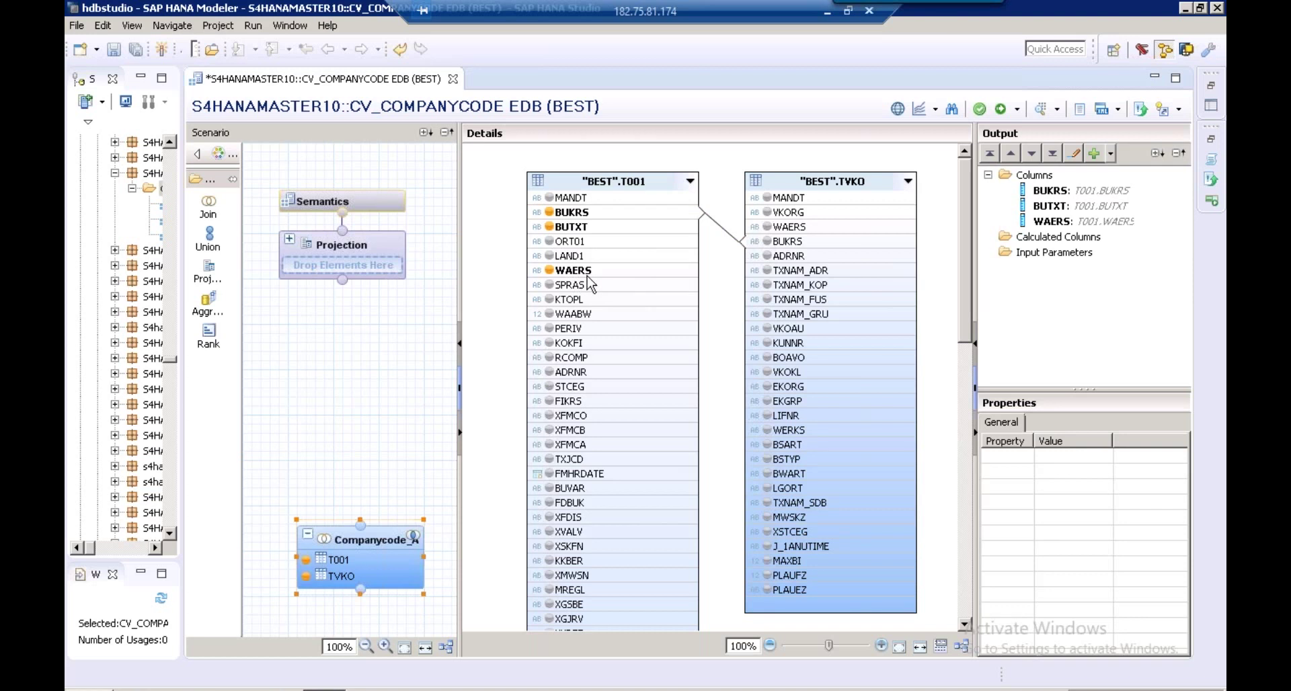
click(767, 212)
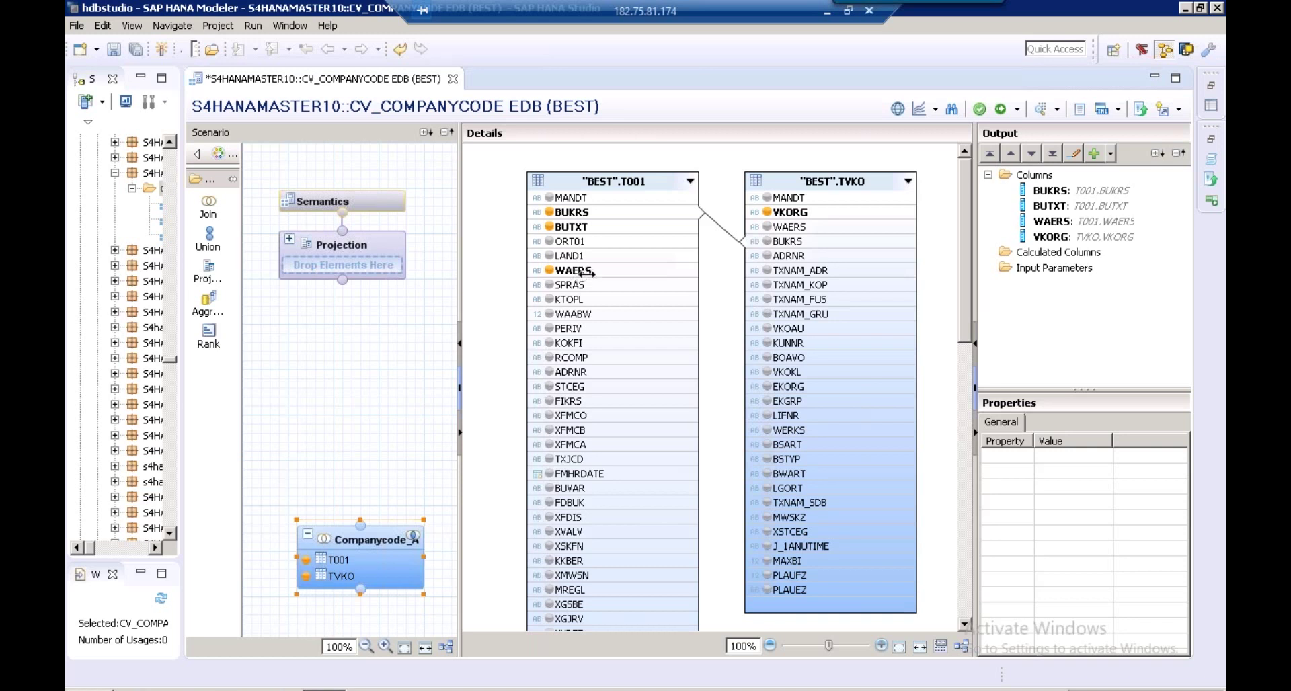
Inspect the WAERS column, then bring up the T001 table's options
click(575, 272)
right_click(576, 274)
key(Escape)
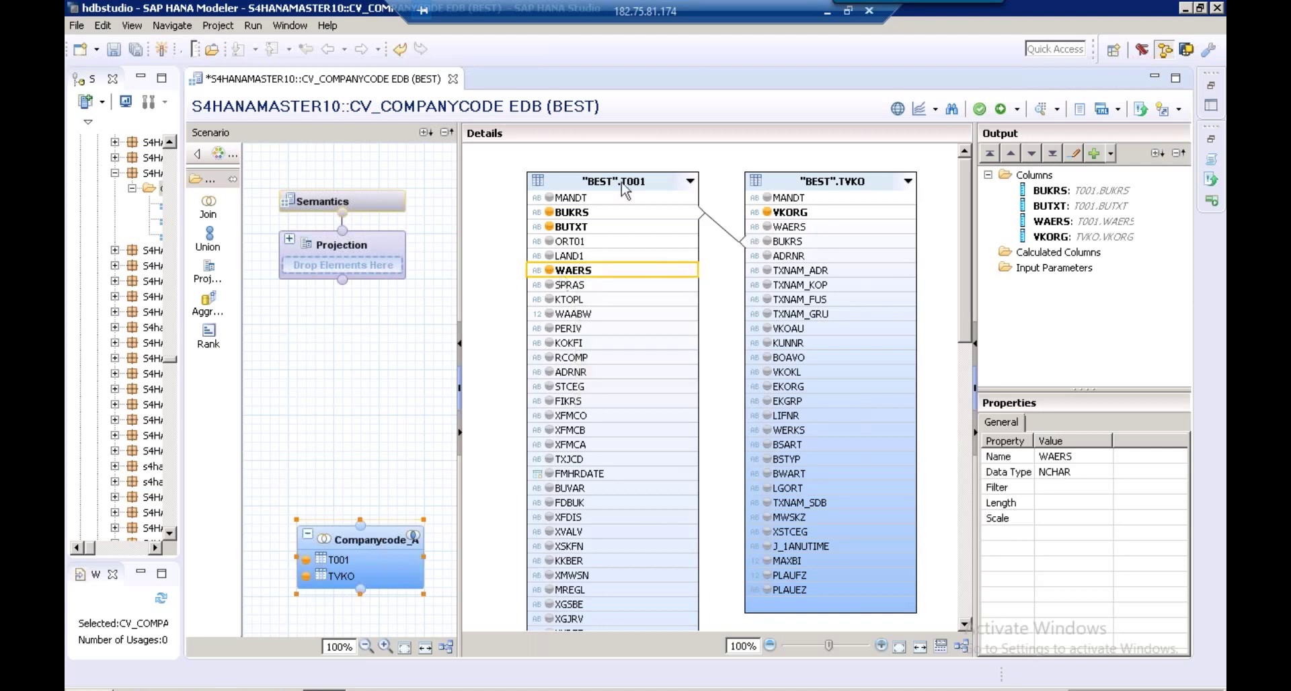
click(627, 192)
right_click(626, 177)
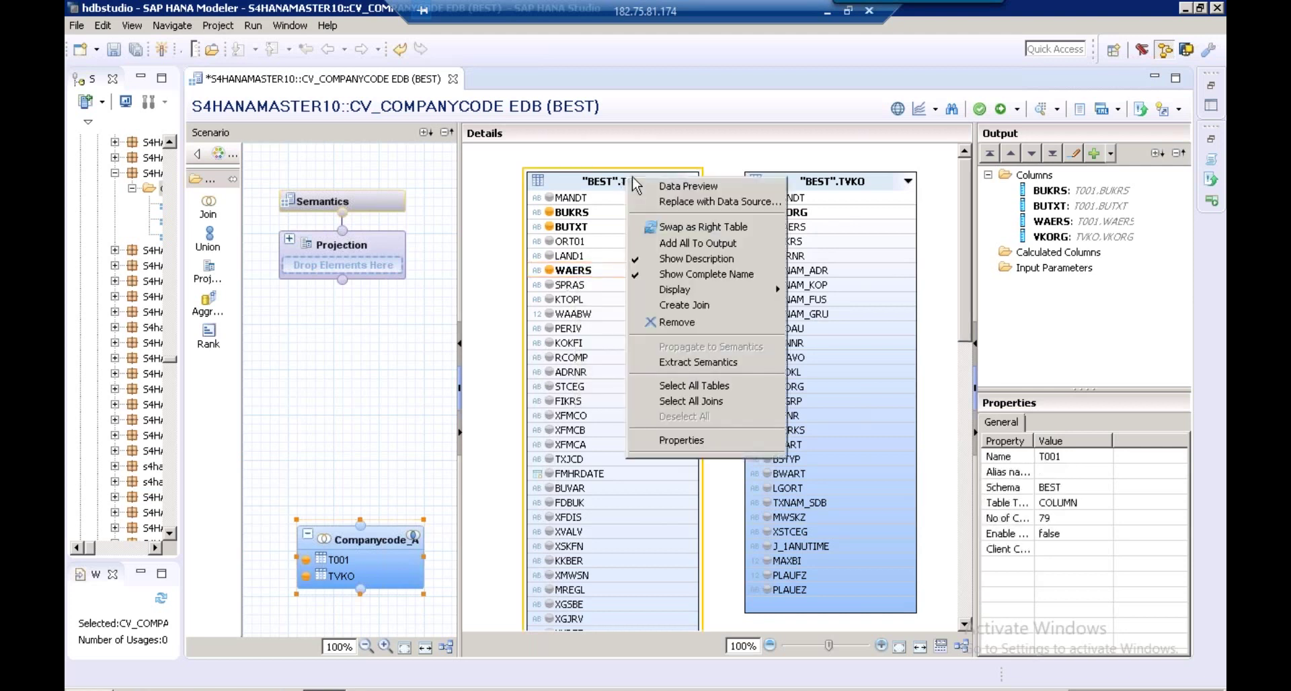
Preview T001's data as a table with WAERS on the labels axis
click(668, 187)
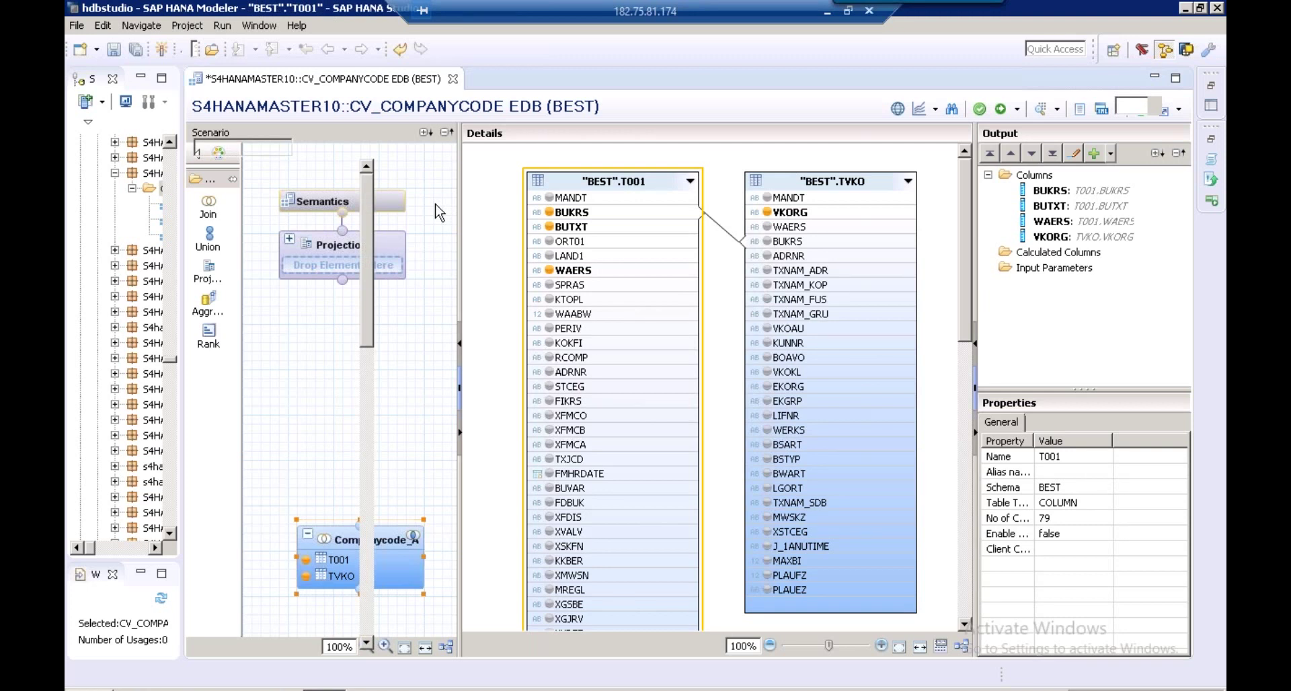
drag(264, 259, 453, 216)
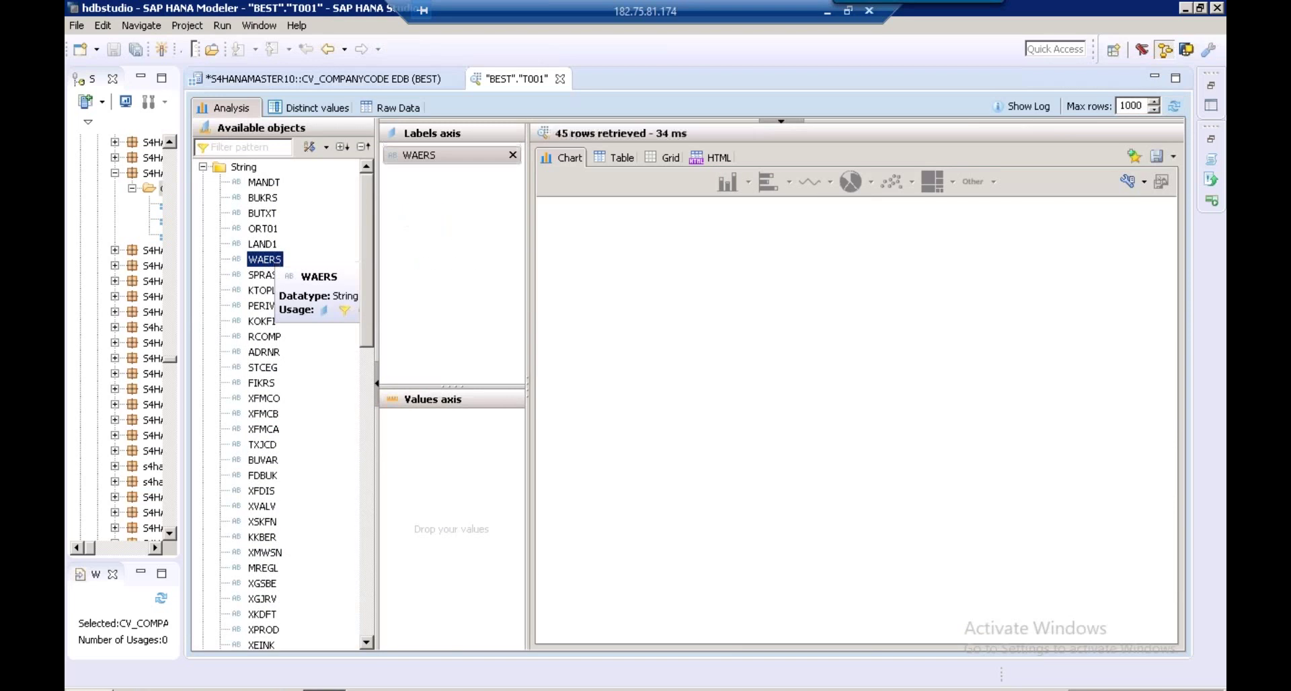
click(614, 162)
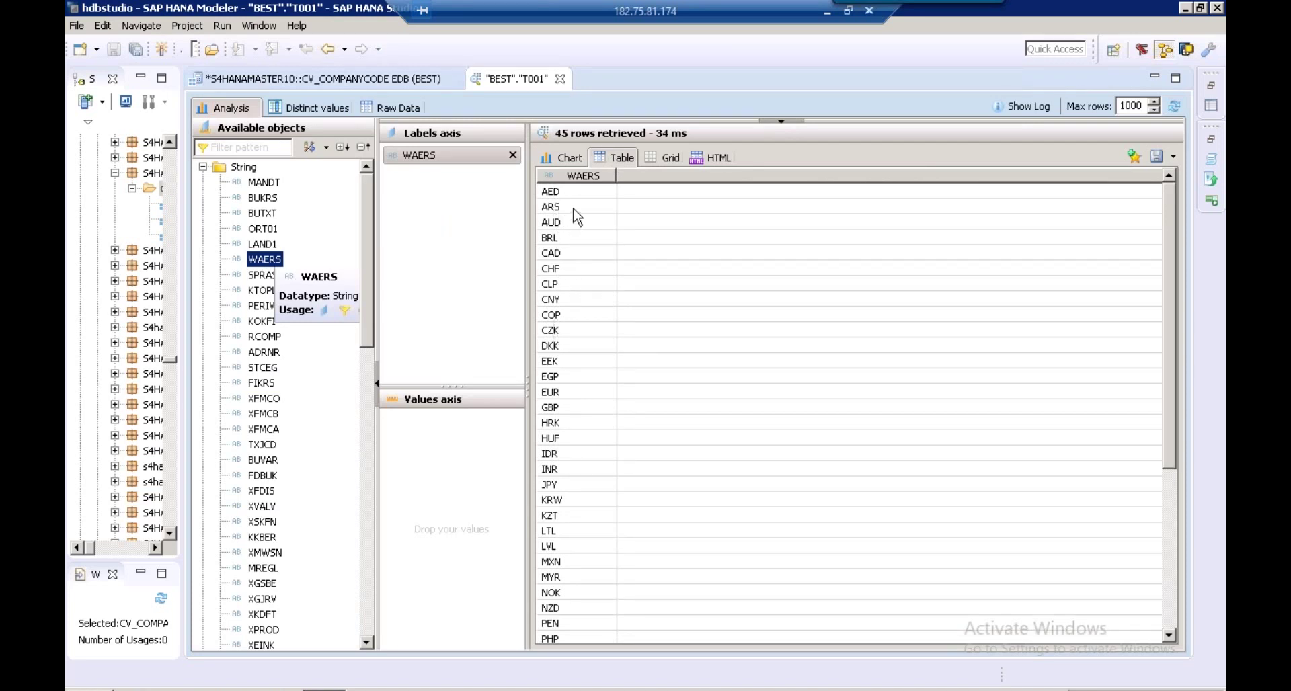
Point out currency codes CHF, COP and GBP, then return to the calculation view editor
click(565, 269)
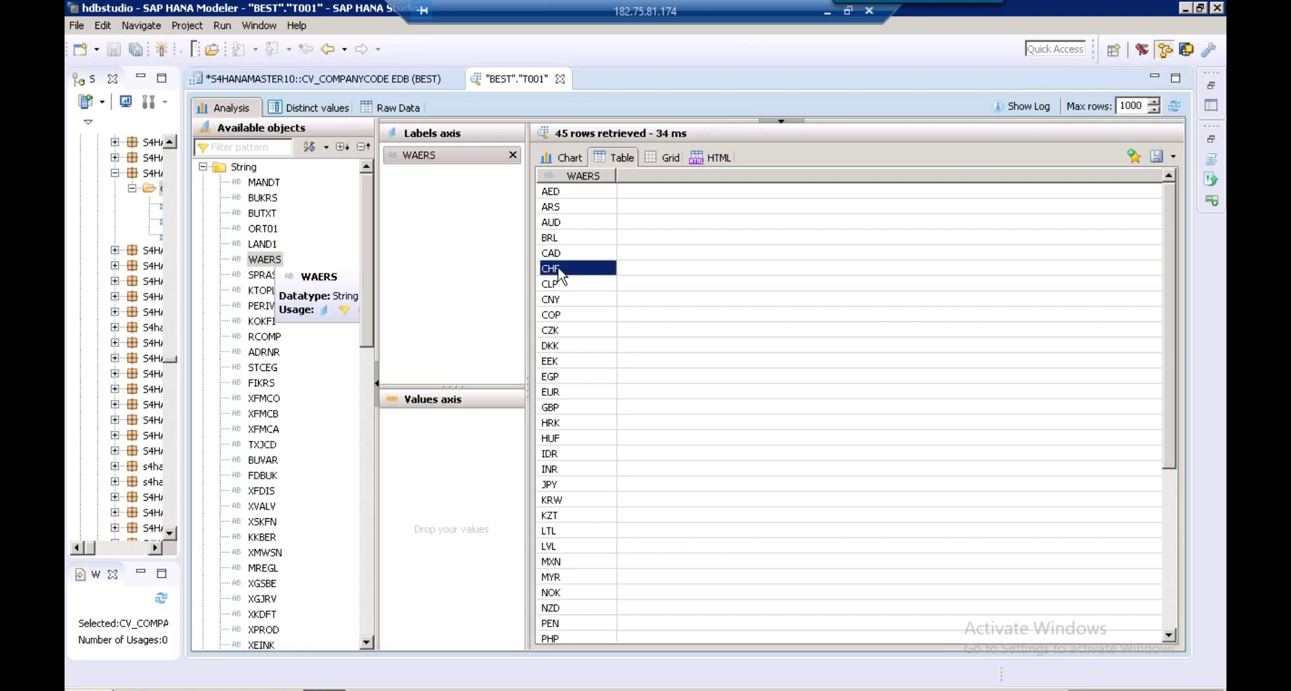
click(555, 319)
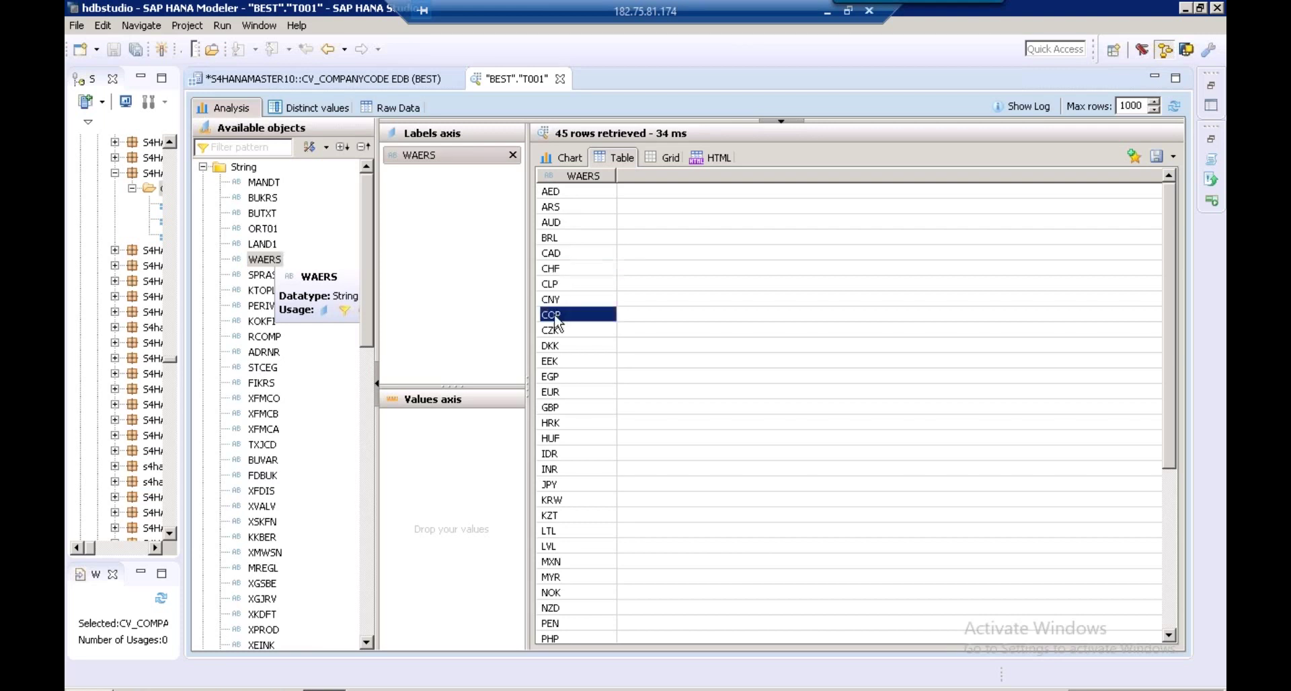
click(563, 408)
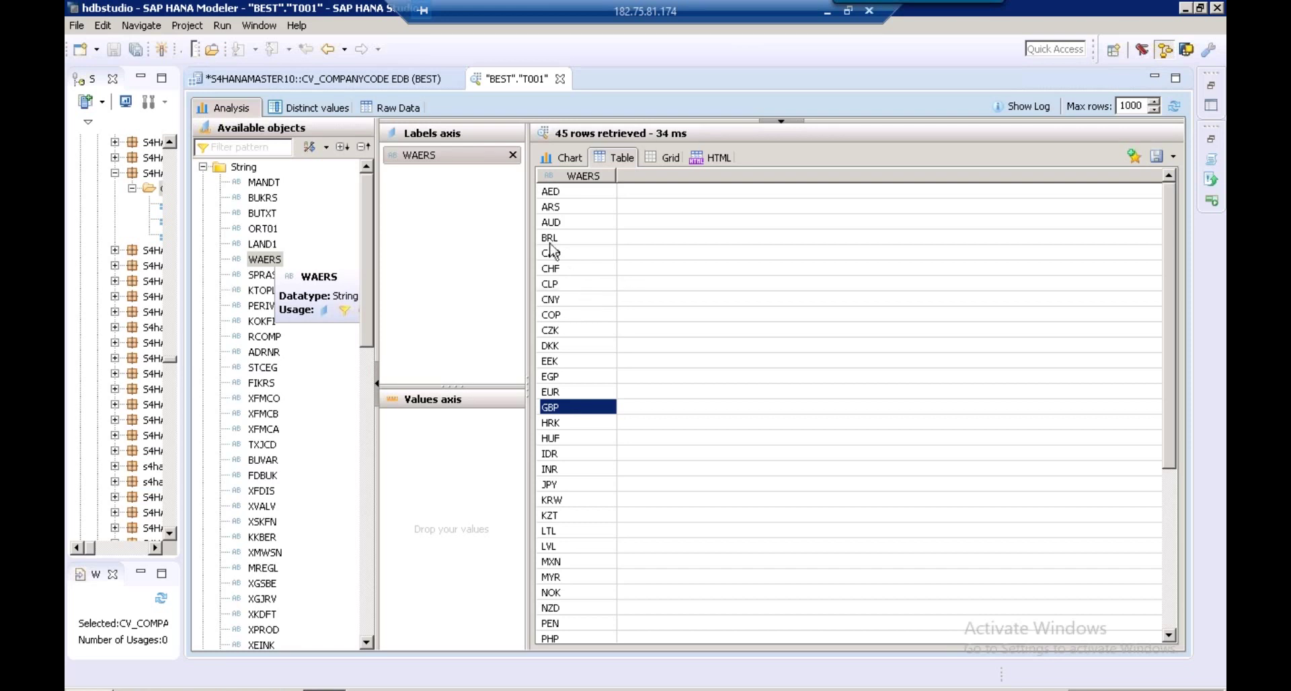
click(327, 54)
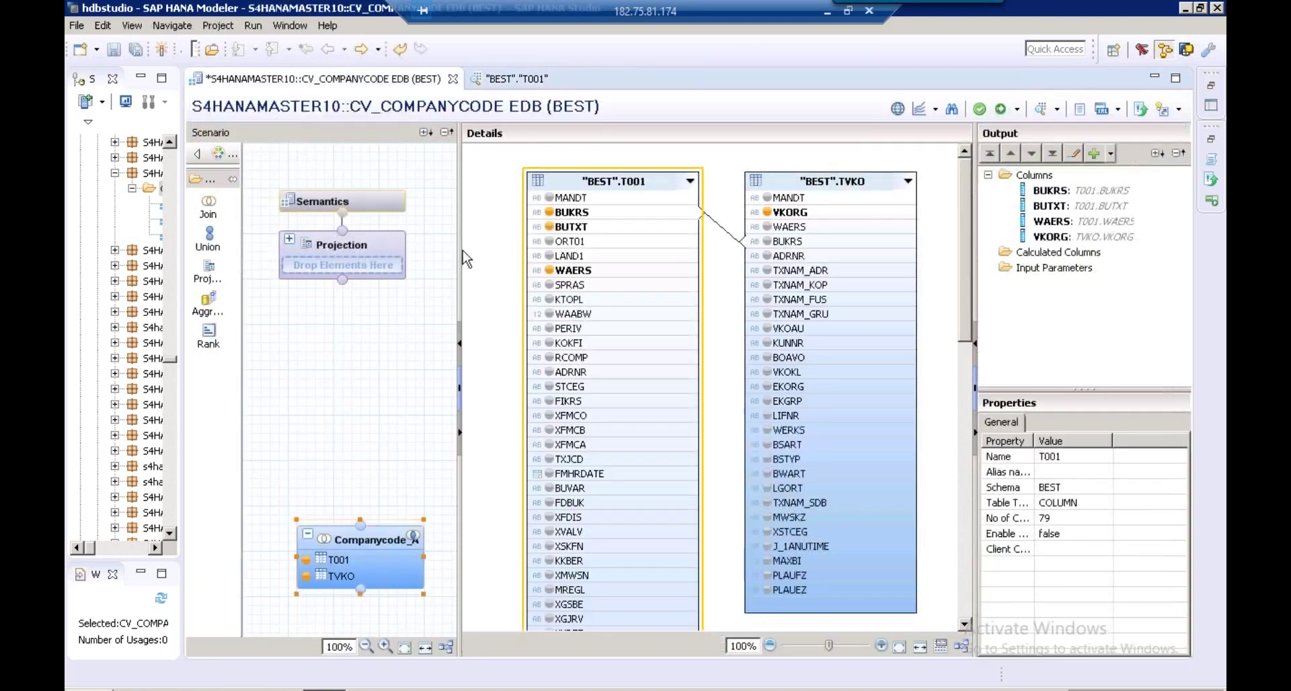
Add a Join_1 node above the Companycode join and feed Companycode_Att into it
drag(464, 250, 562, 248)
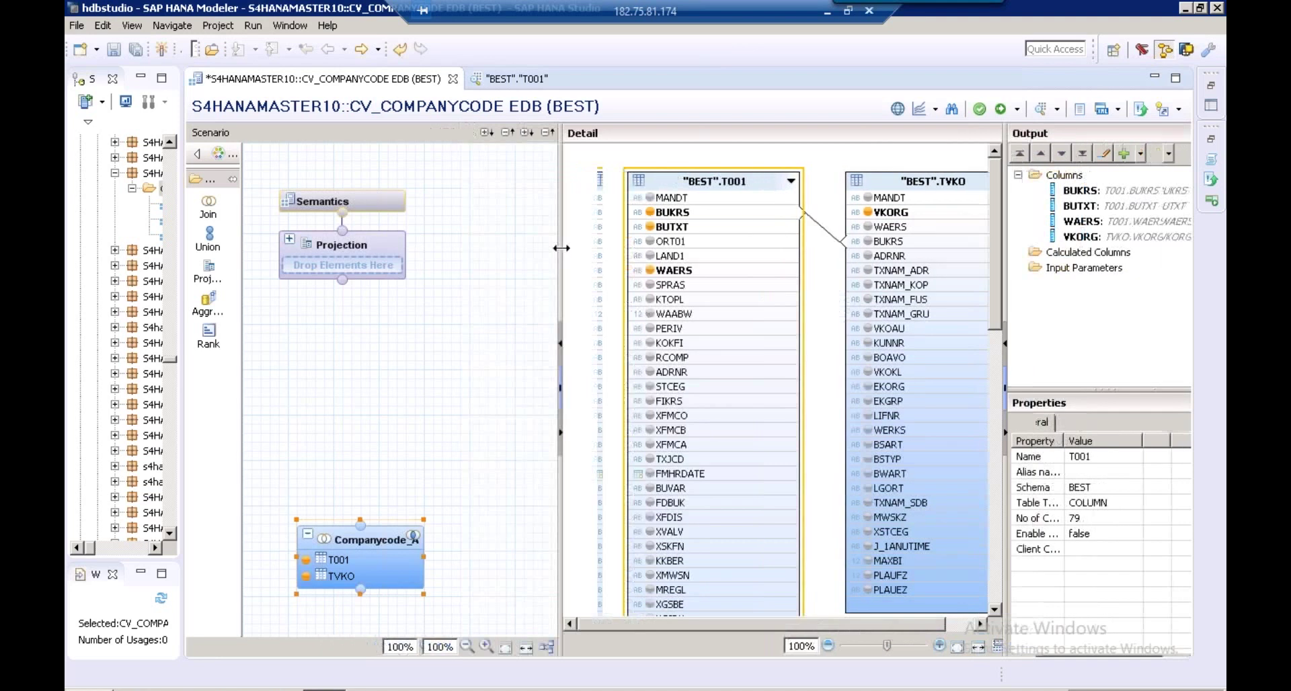
click(215, 214)
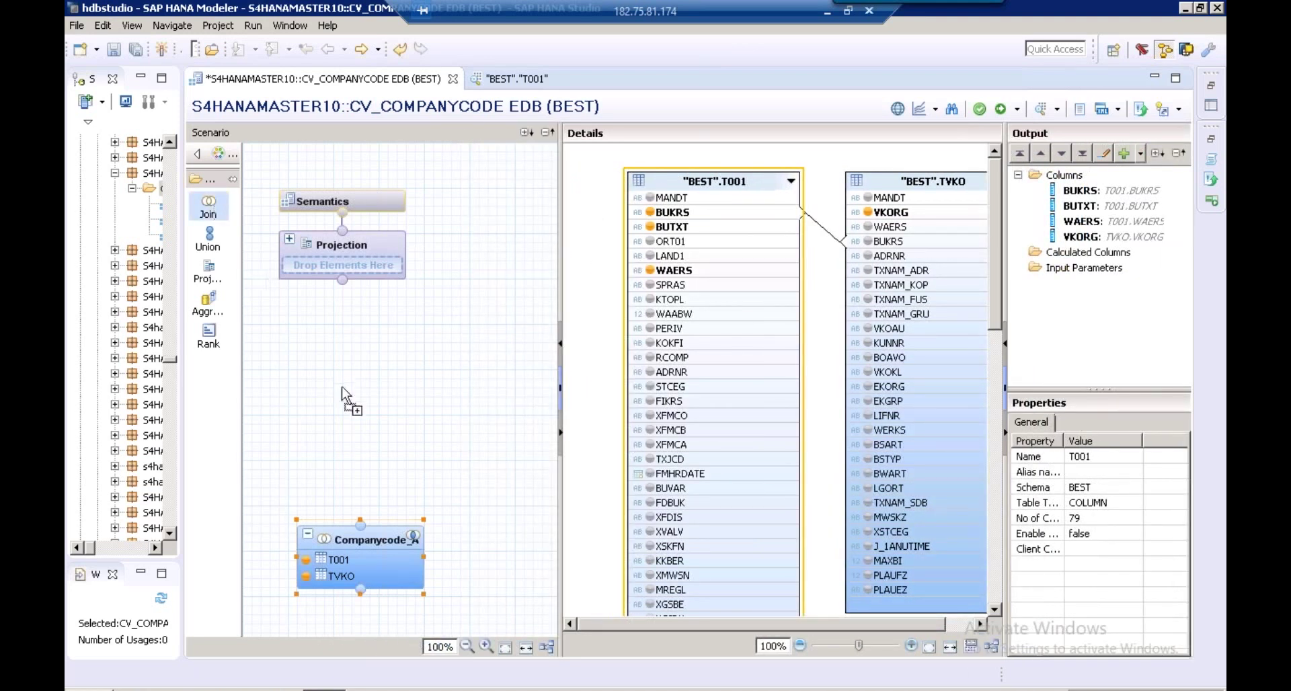
click(327, 418)
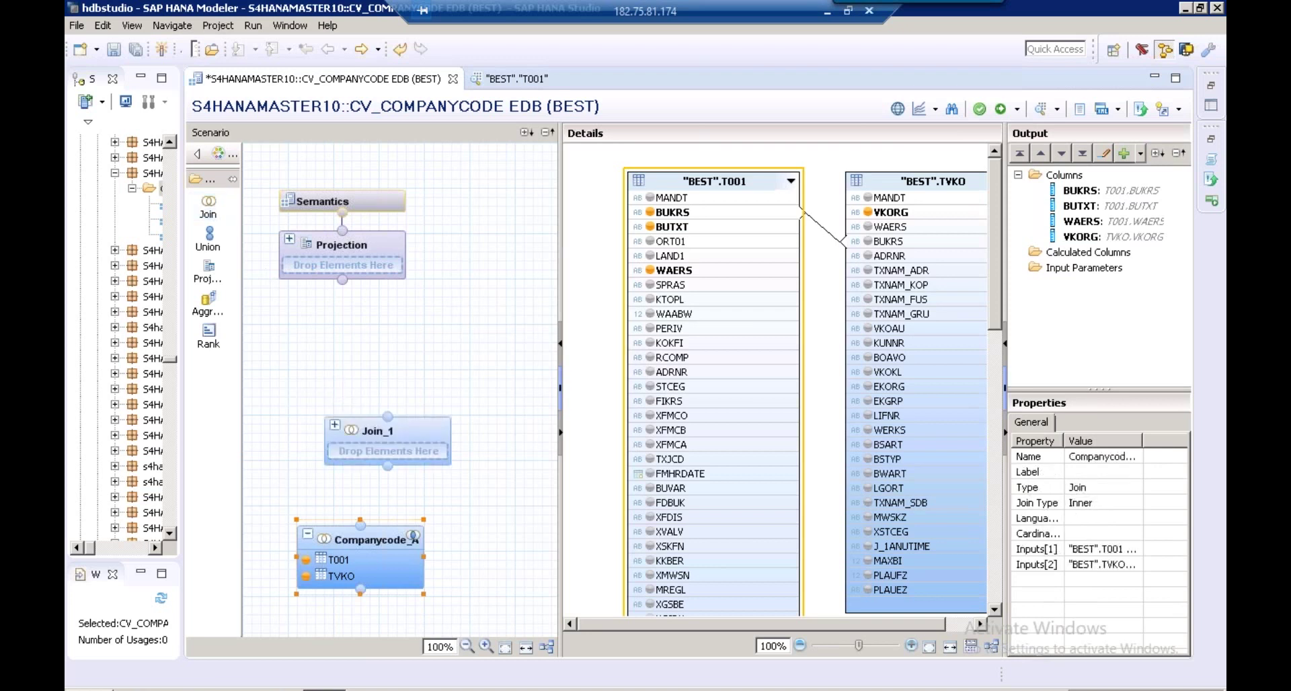
mouse_move(363, 532)
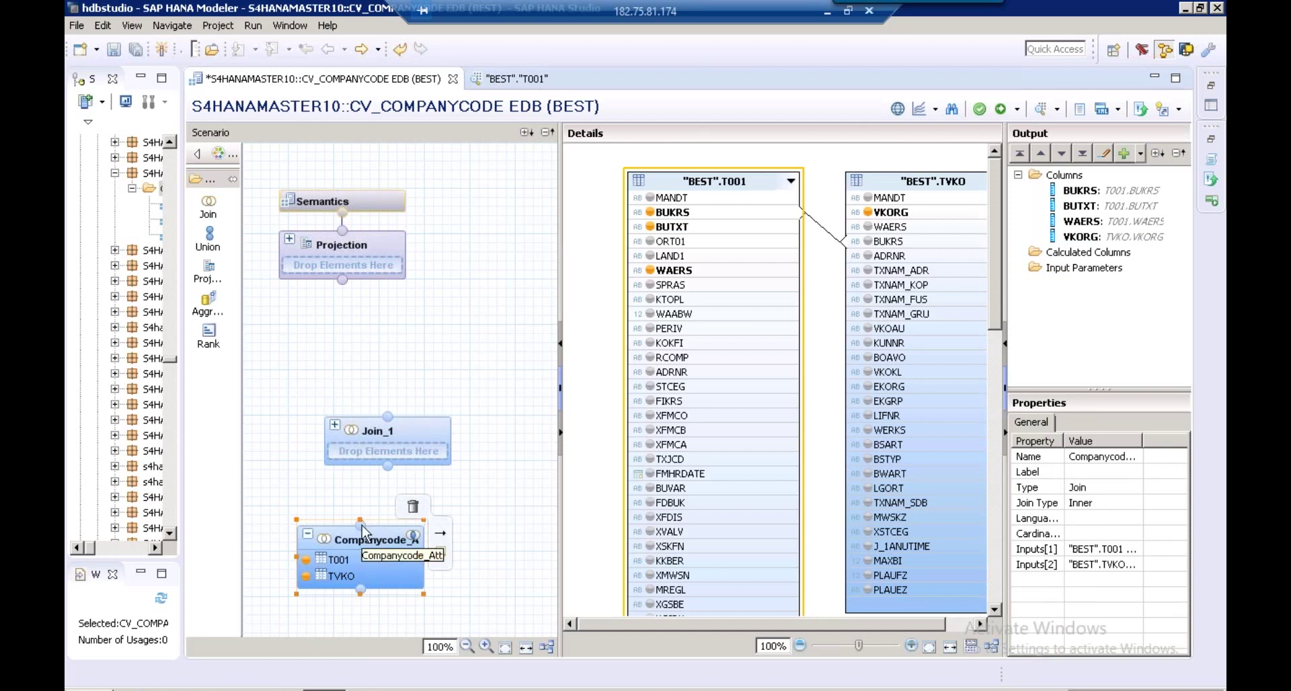
drag(363, 531, 394, 468)
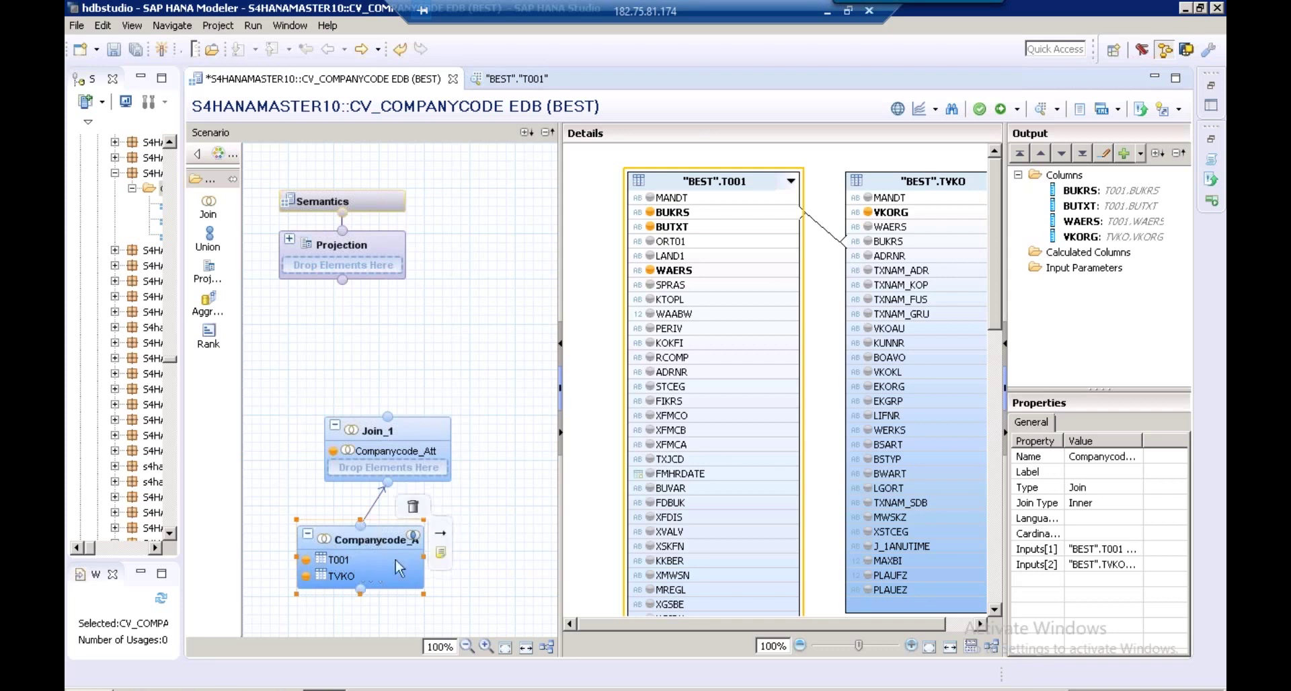
click(381, 436)
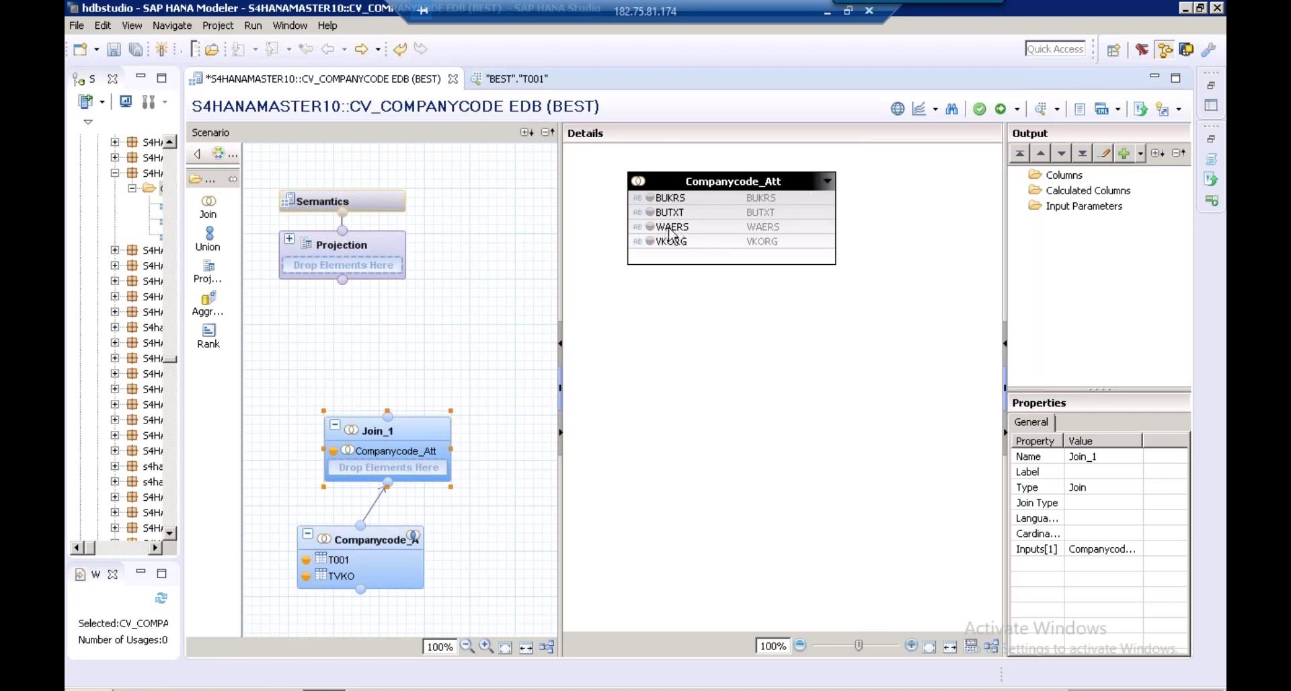
right_click(389, 441)
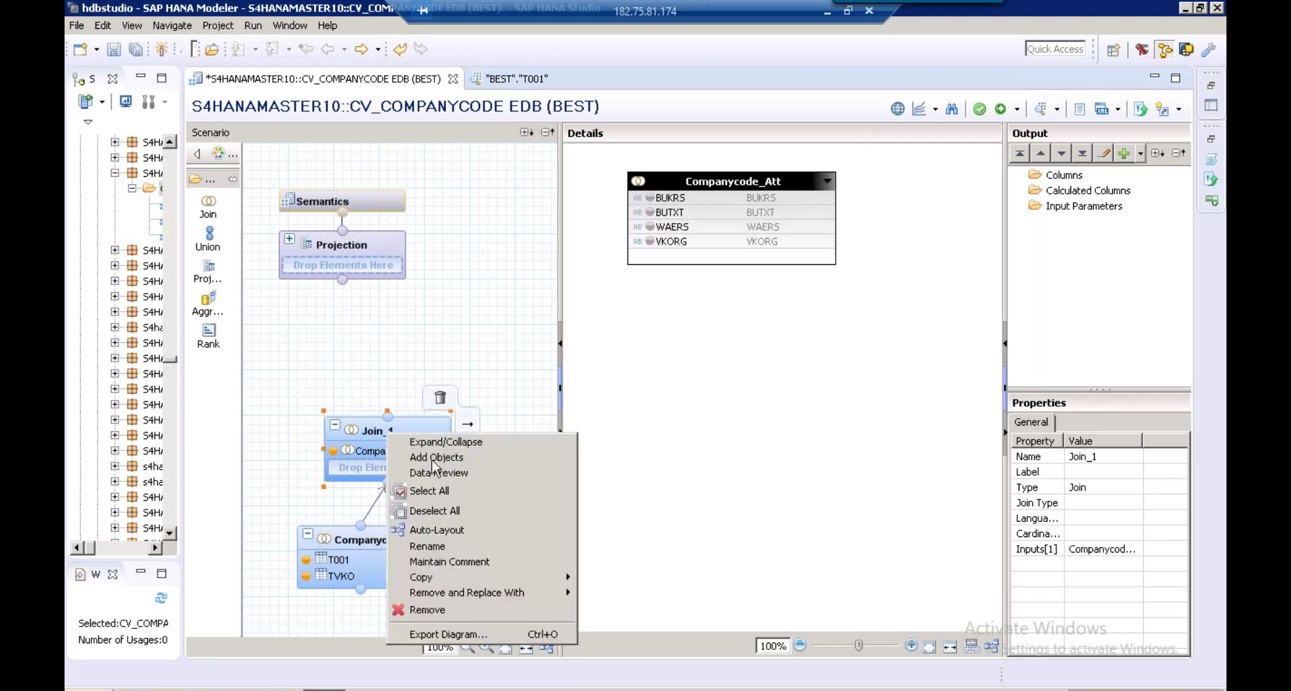
Rename the Join_1 node to Currency_Text
click(450, 561)
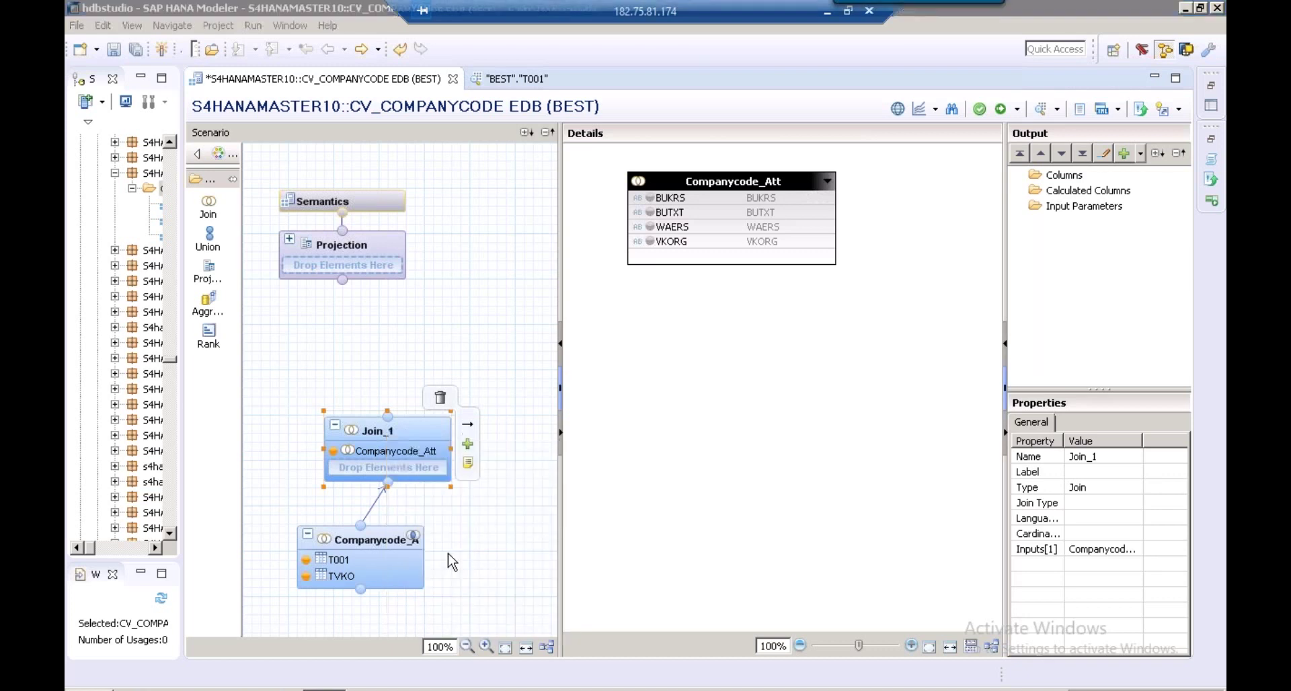
key(BackSpace)
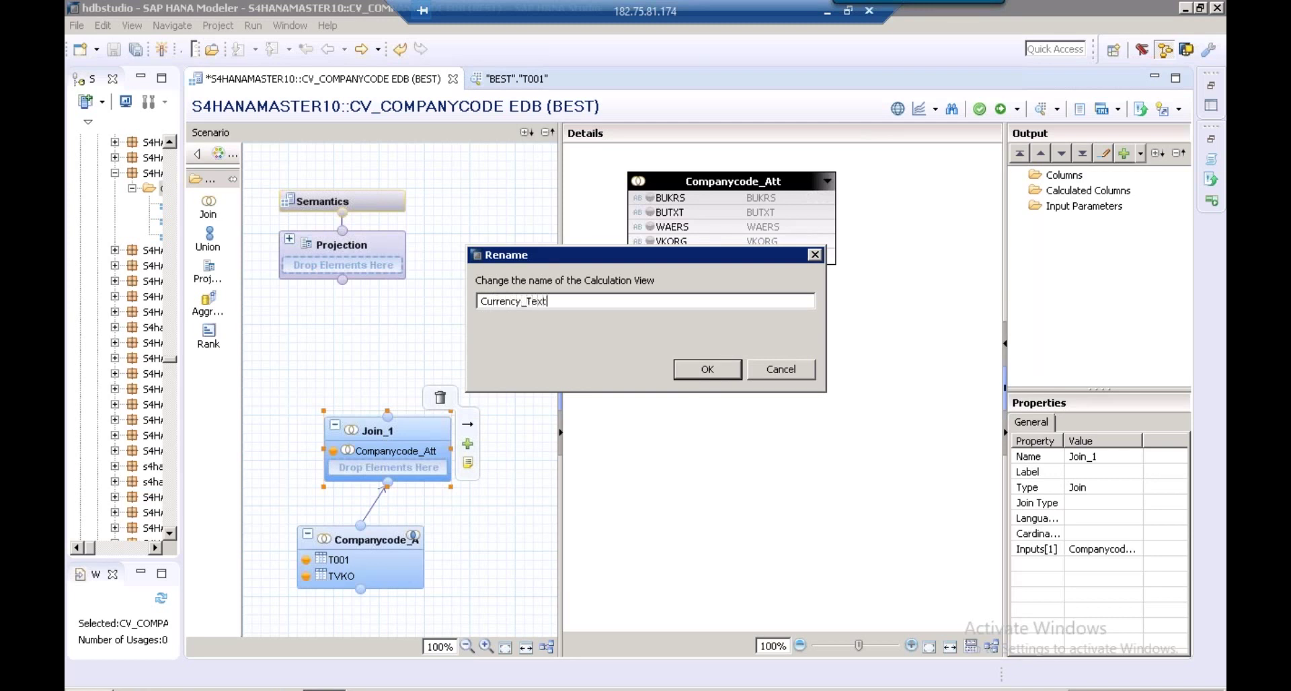
click(703, 369)
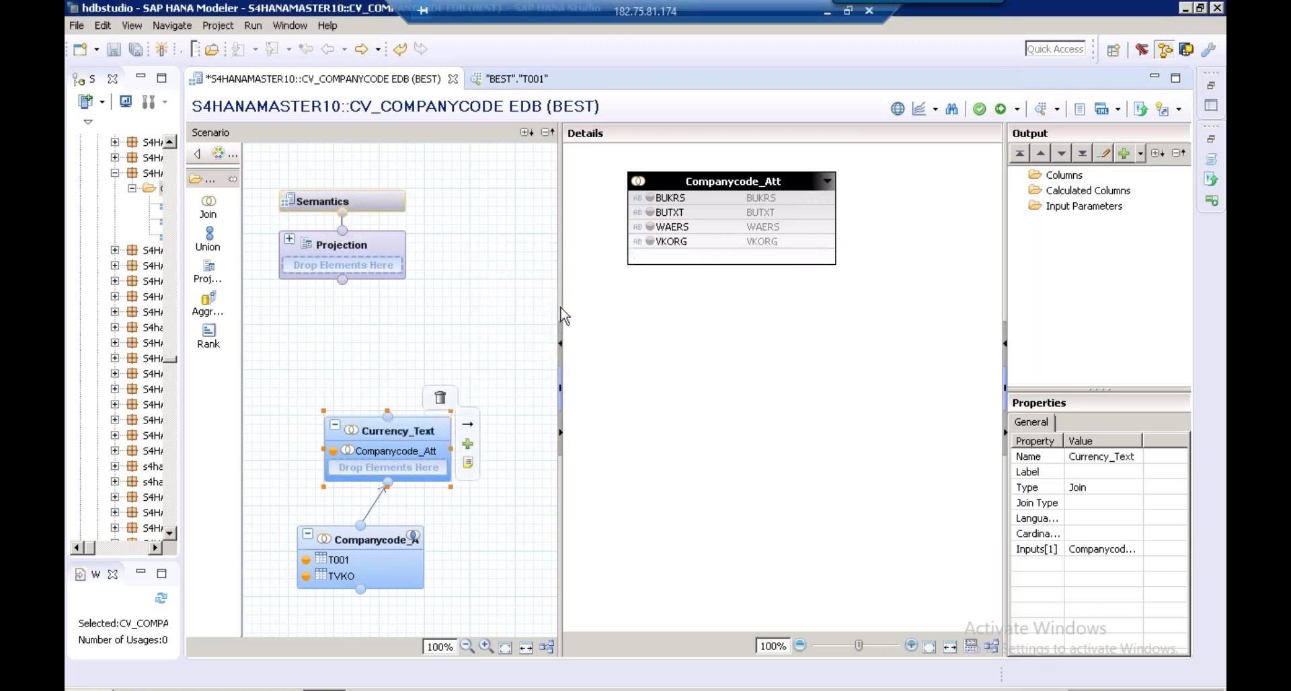
mouse_move(535, 307)
mouse_down()
mouse_move(475, 306)
mouse_move(470, 343)
mouse_move(521, 315)
mouse_up()
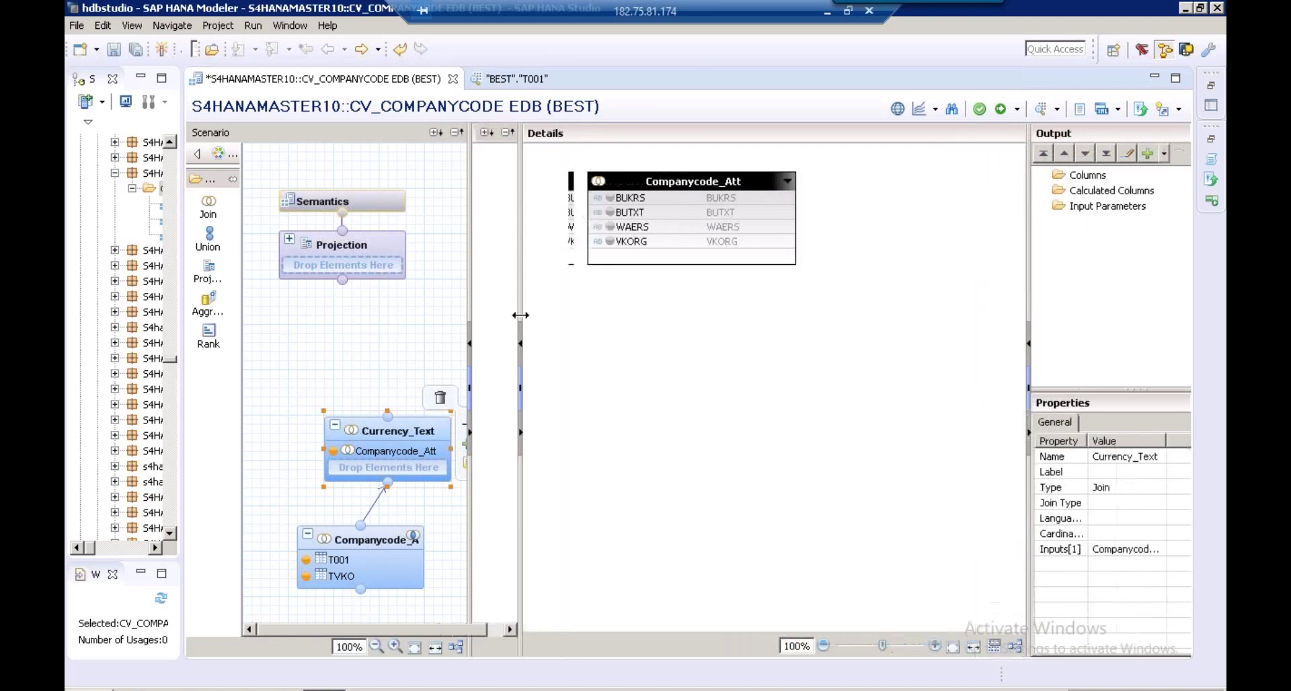
Add the TCURT table from schema BEST to the Currency_Text join
click(469, 446)
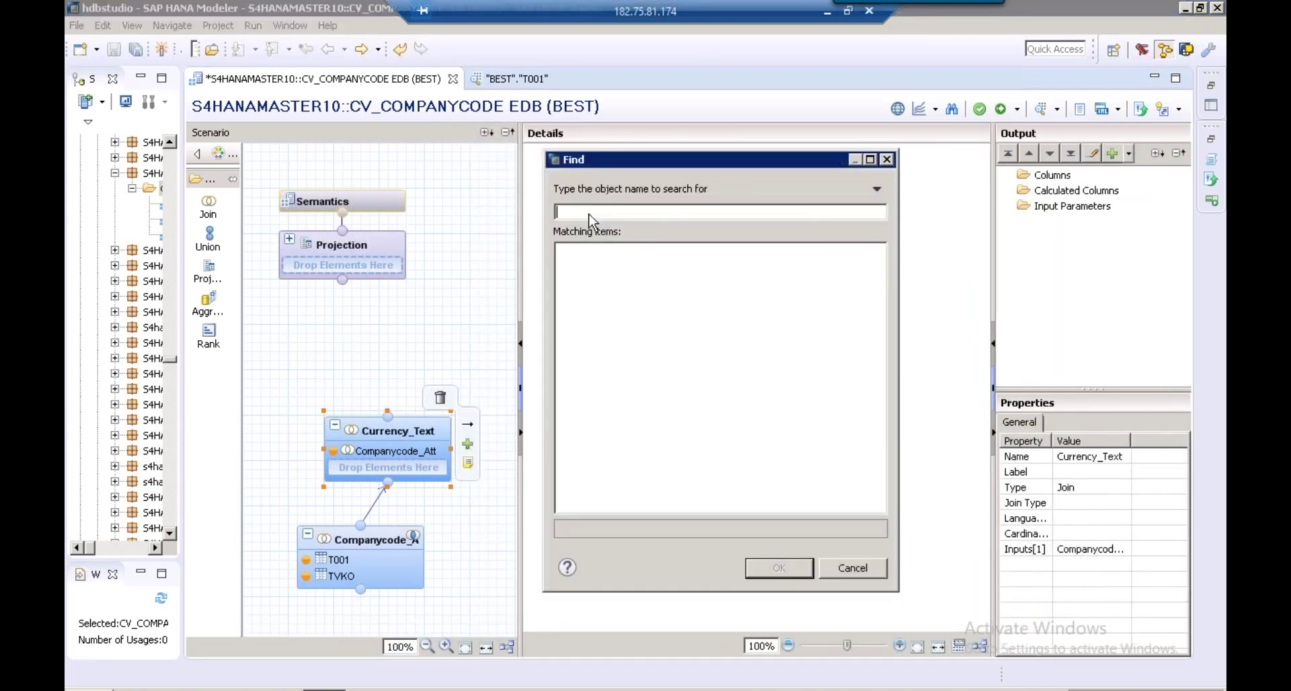
text(T)
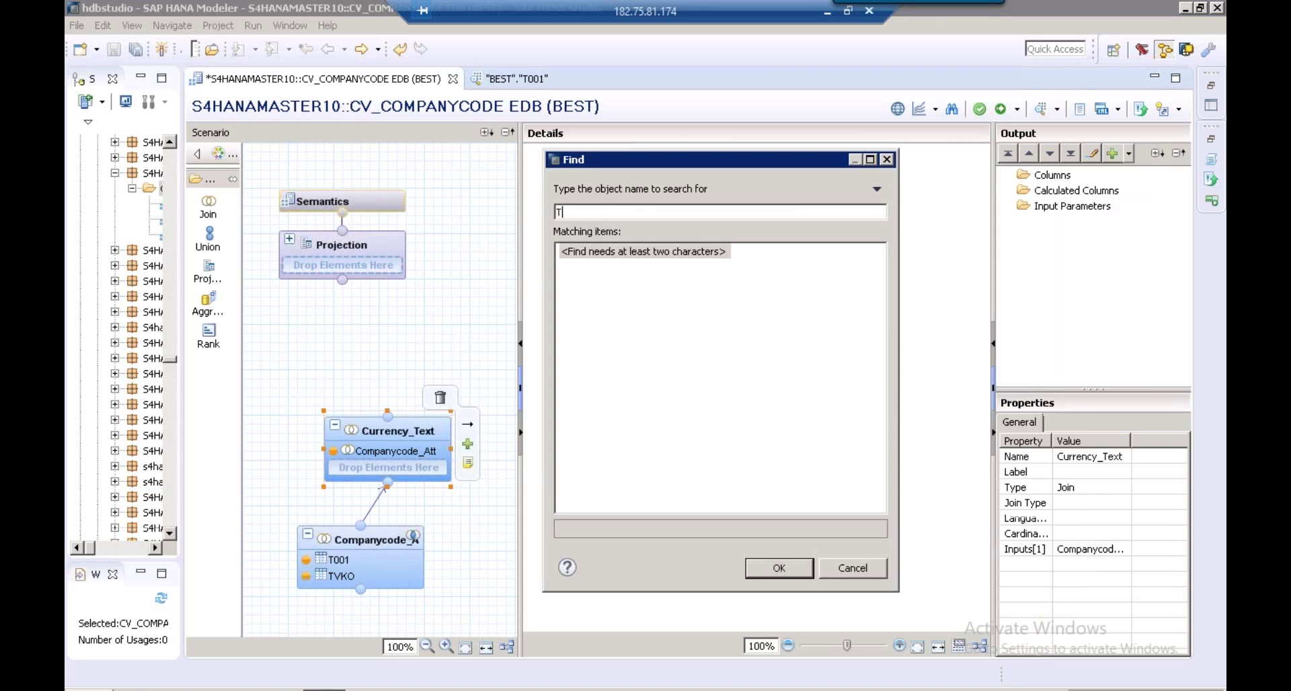
text(CURT)
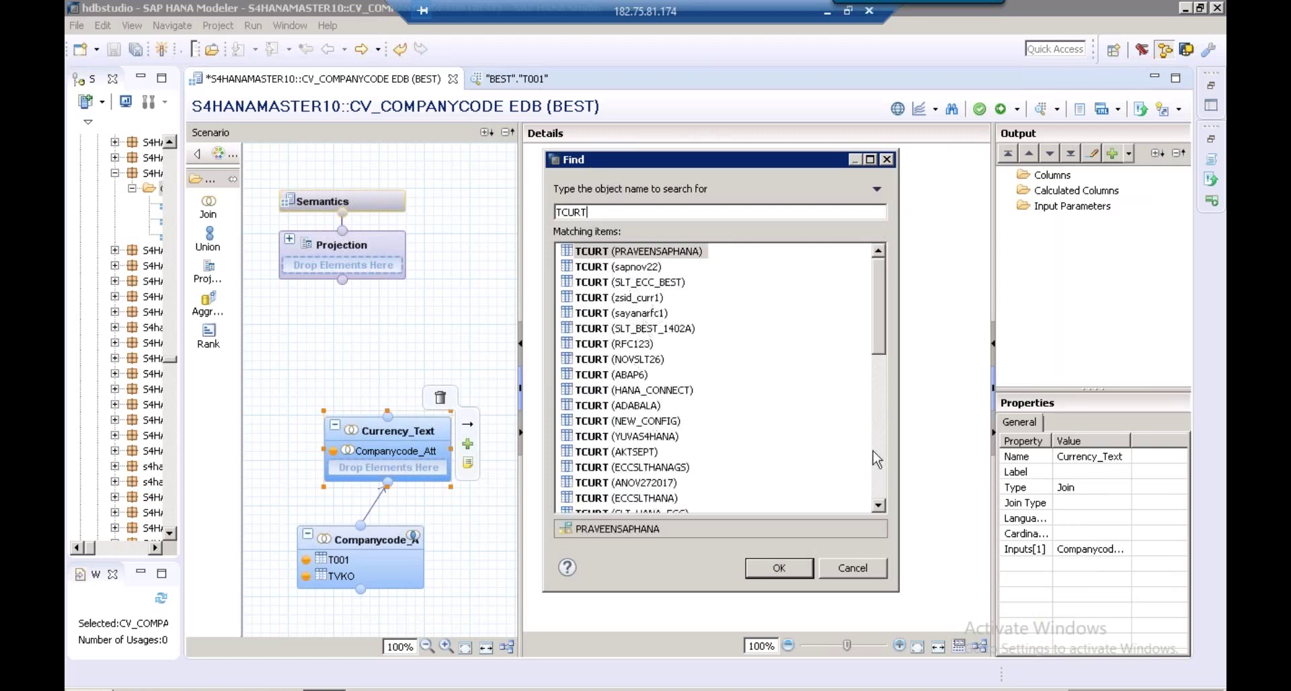
click(878, 495)
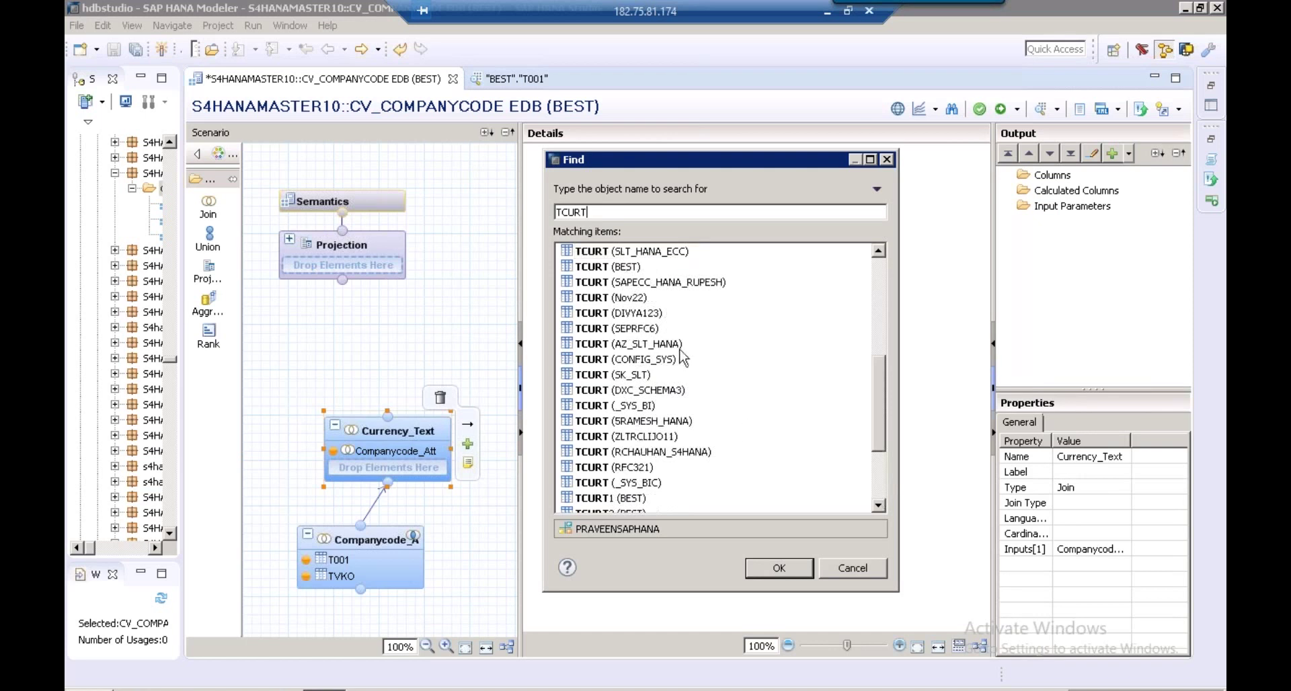
click(609, 268)
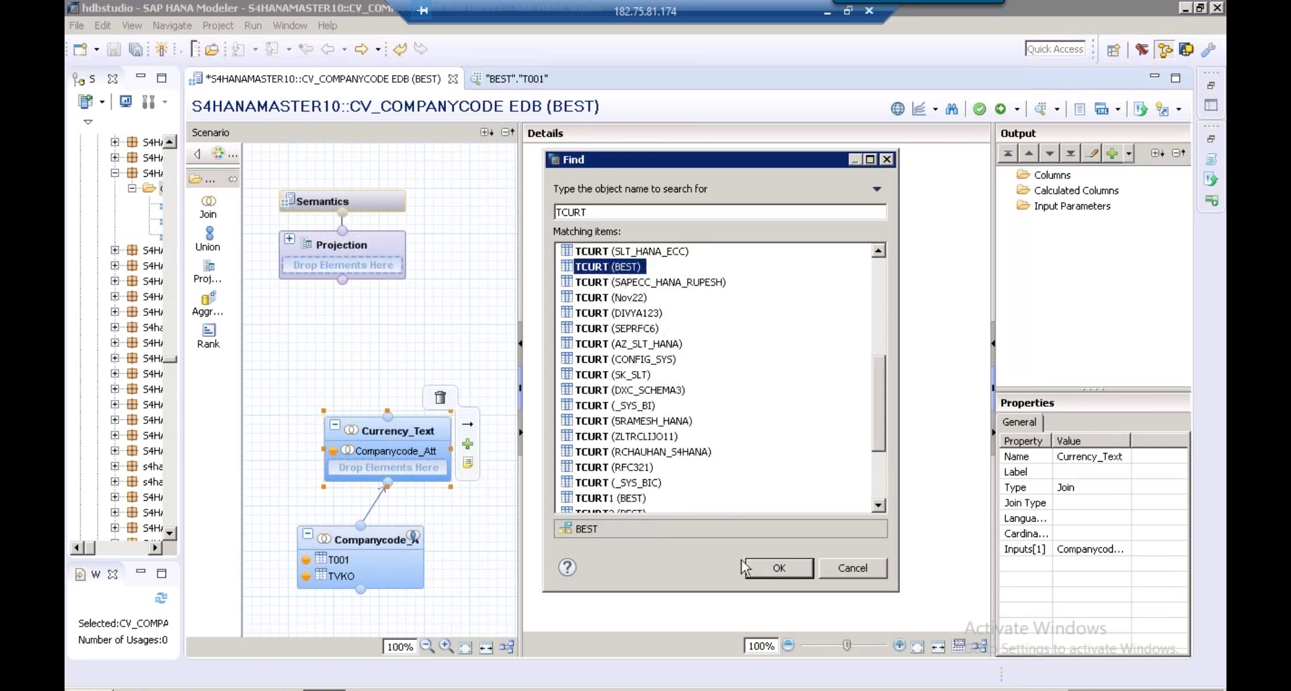
click(777, 569)
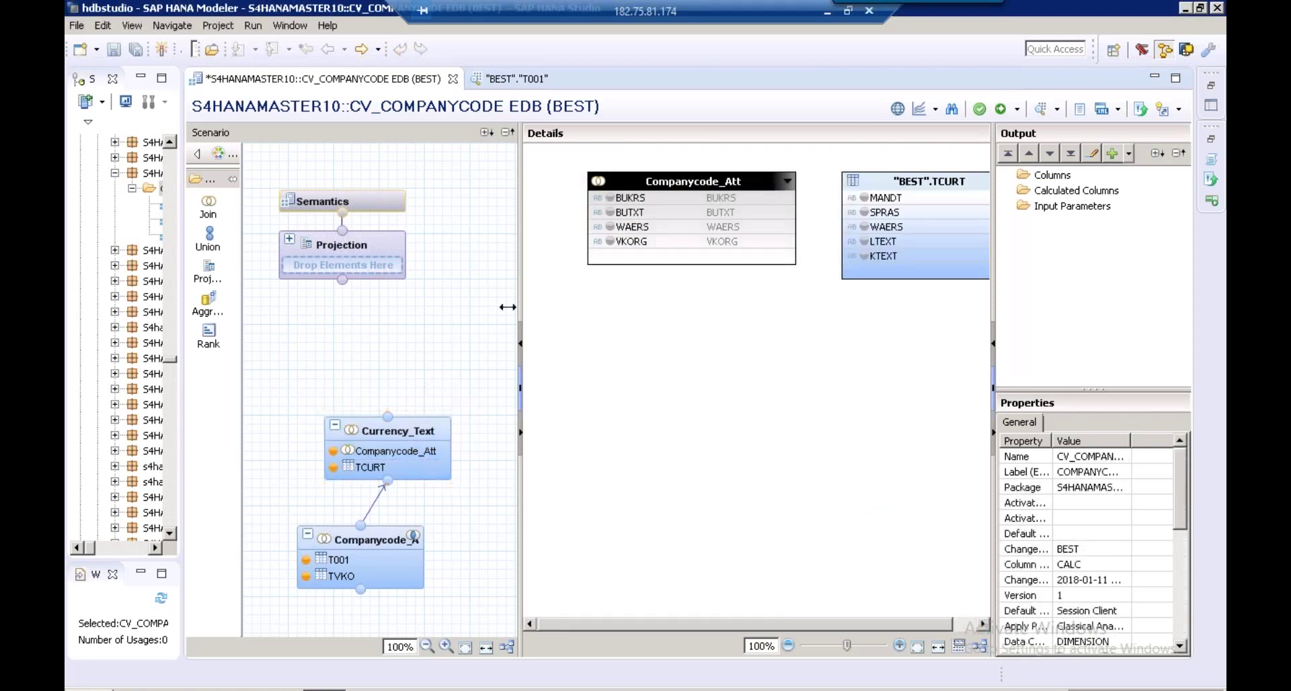
drag(508, 307, 459, 307)
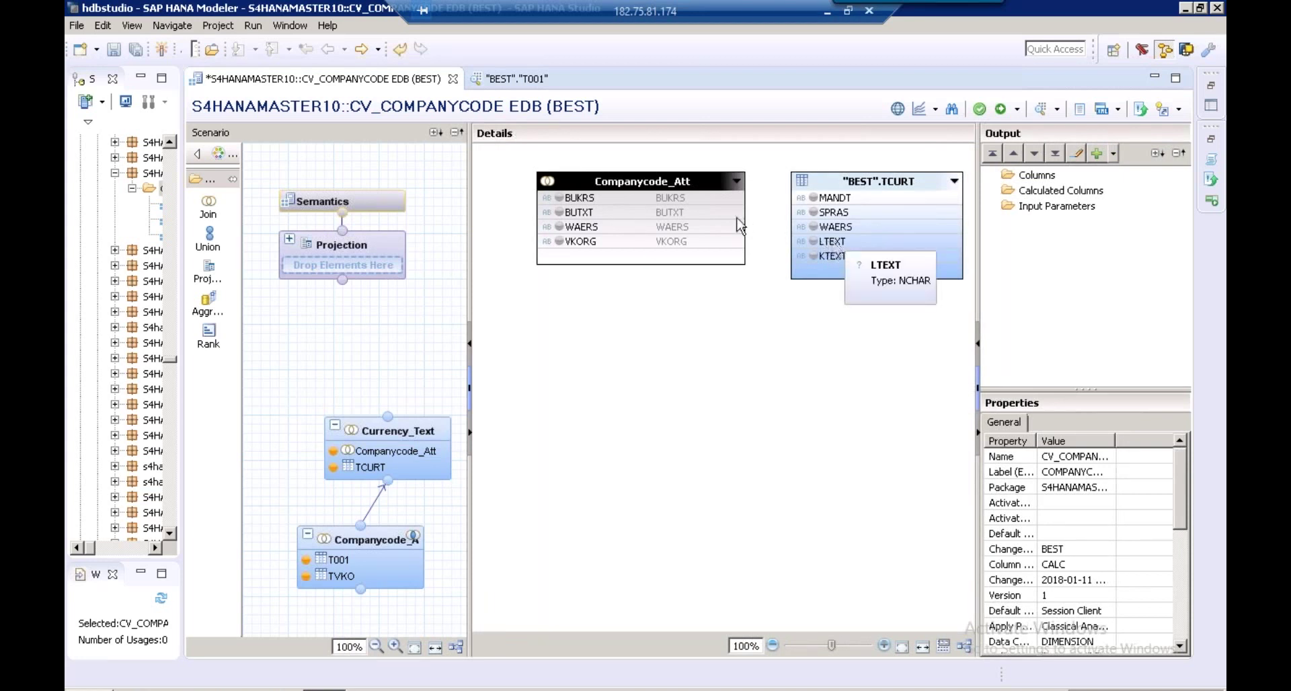
Join Companycode_Att to TCURT on WAERS and output BUKRS, BUTXT, WAERS, VKORG and LTEXT
click(732, 232)
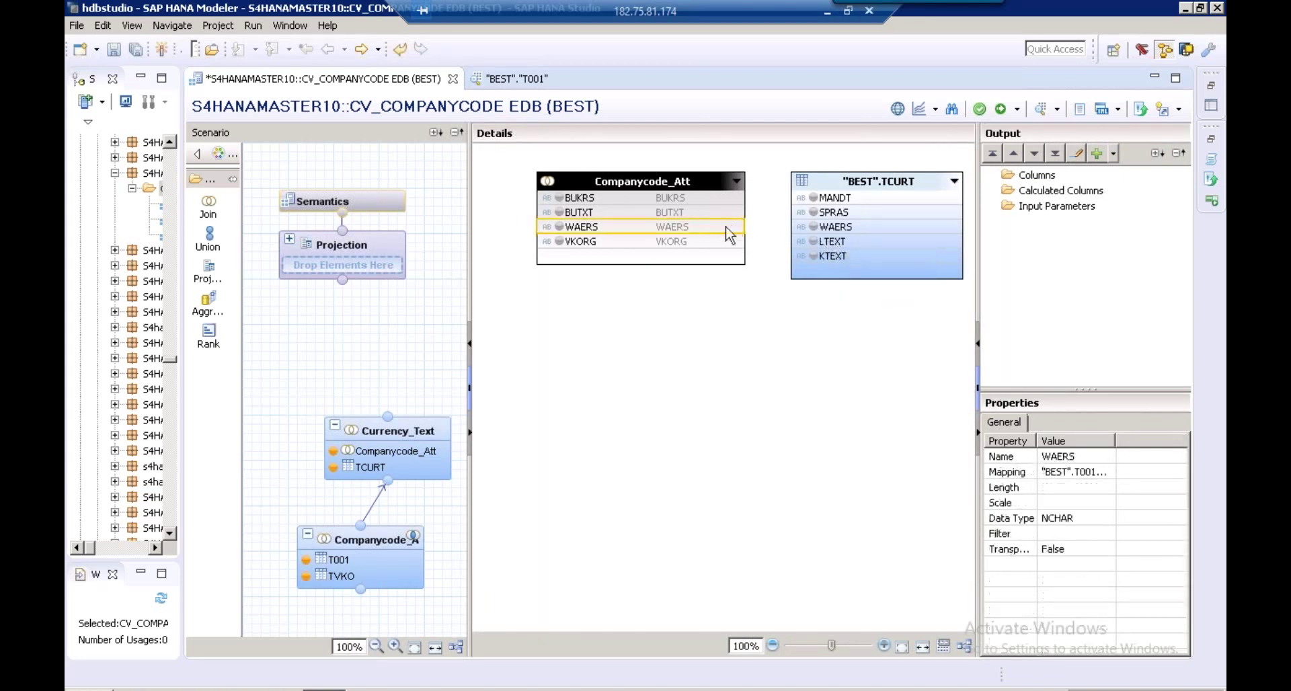
drag(731, 232, 812, 228)
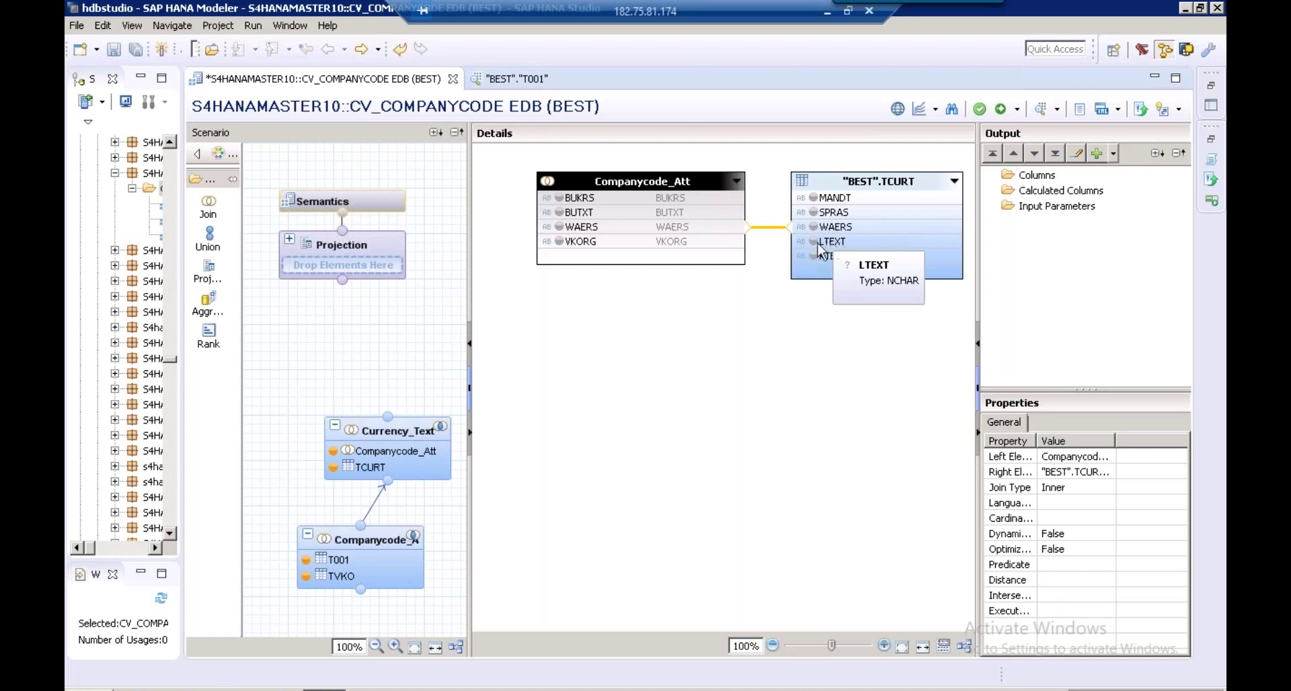
click(559, 198)
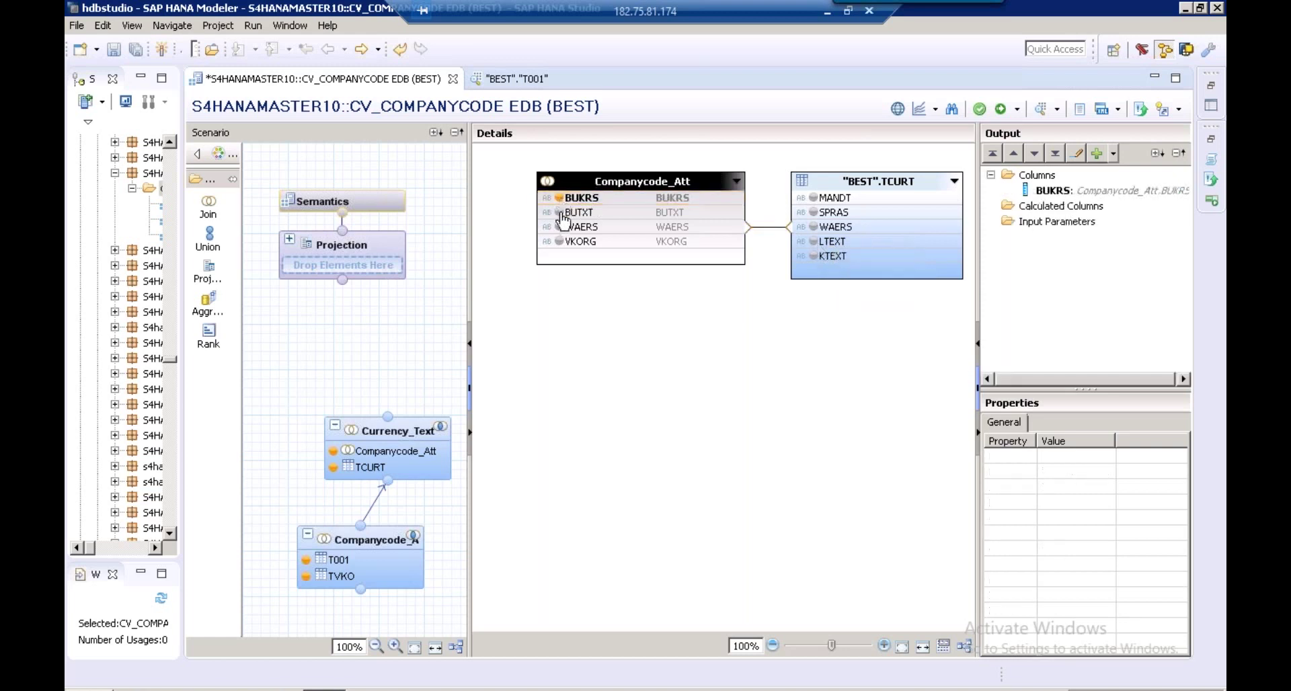
click(559, 212)
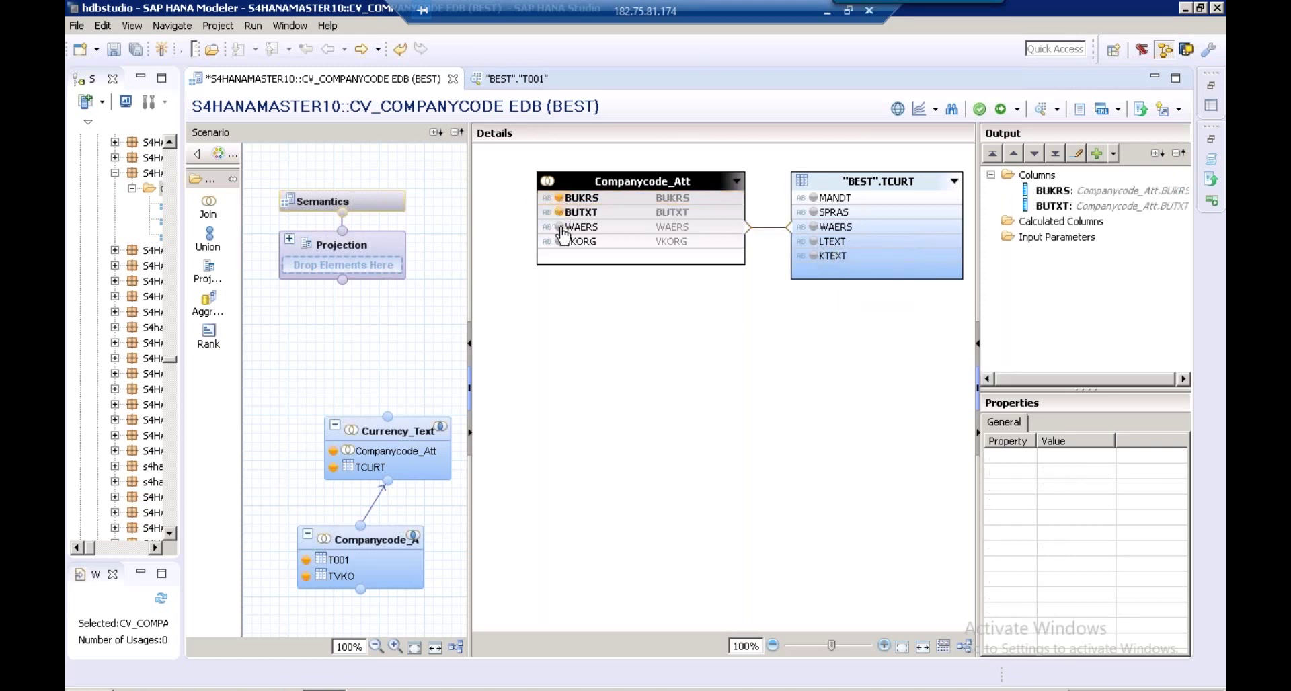
click(560, 227)
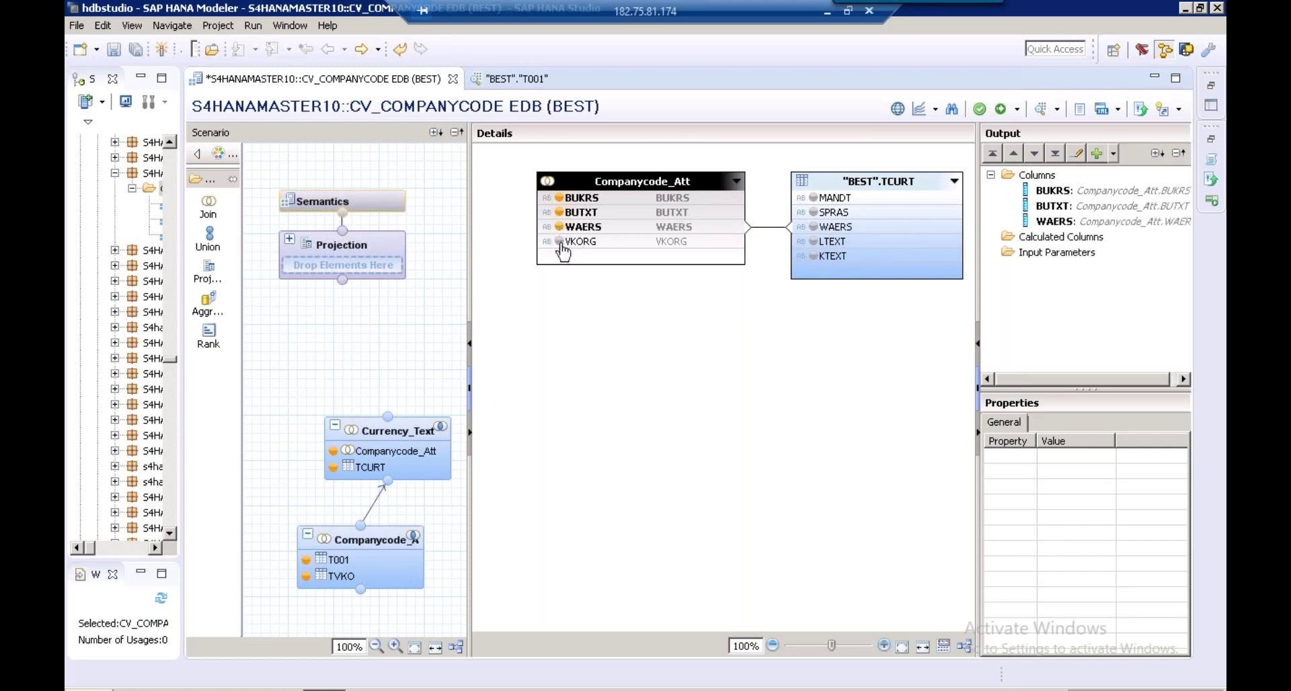
click(559, 241)
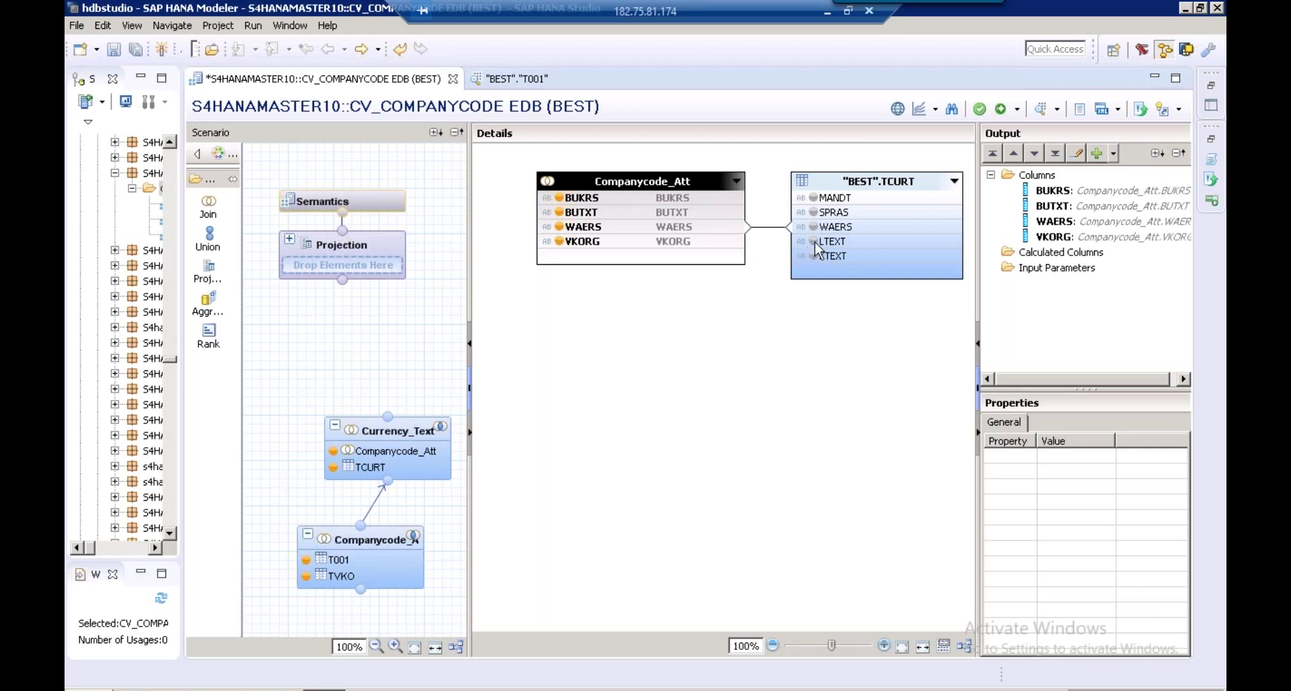
click(814, 241)
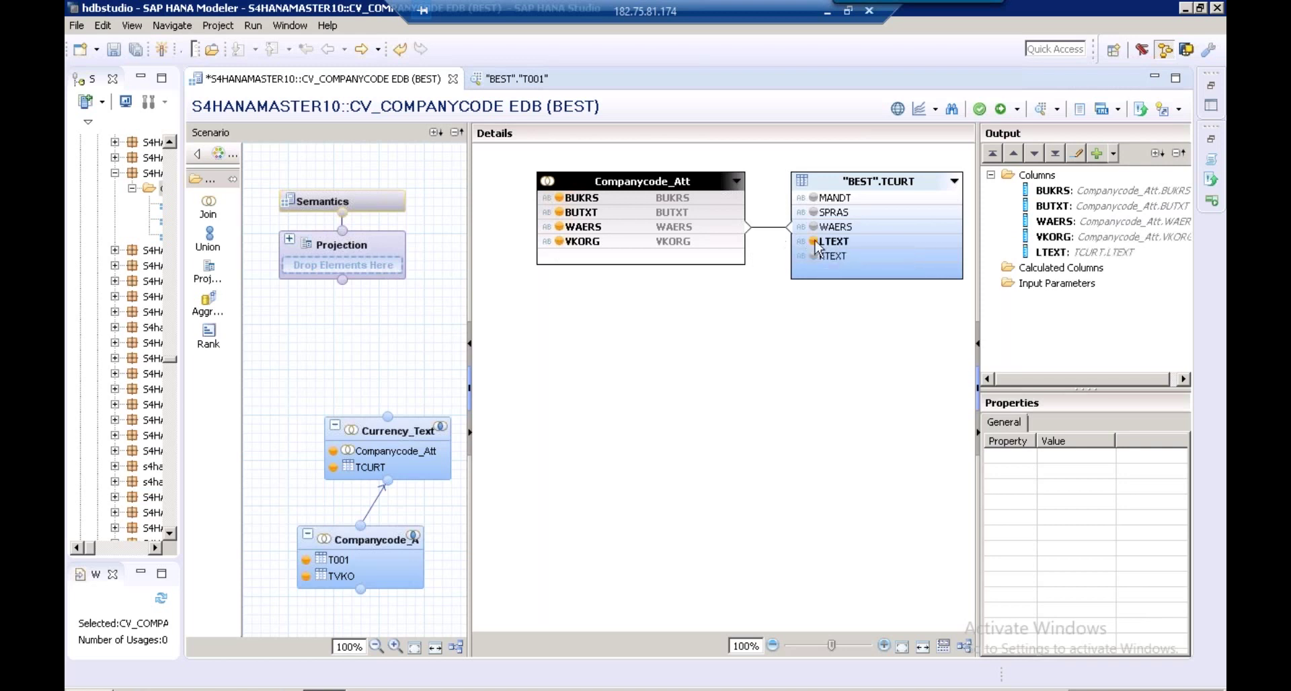
click(760, 228)
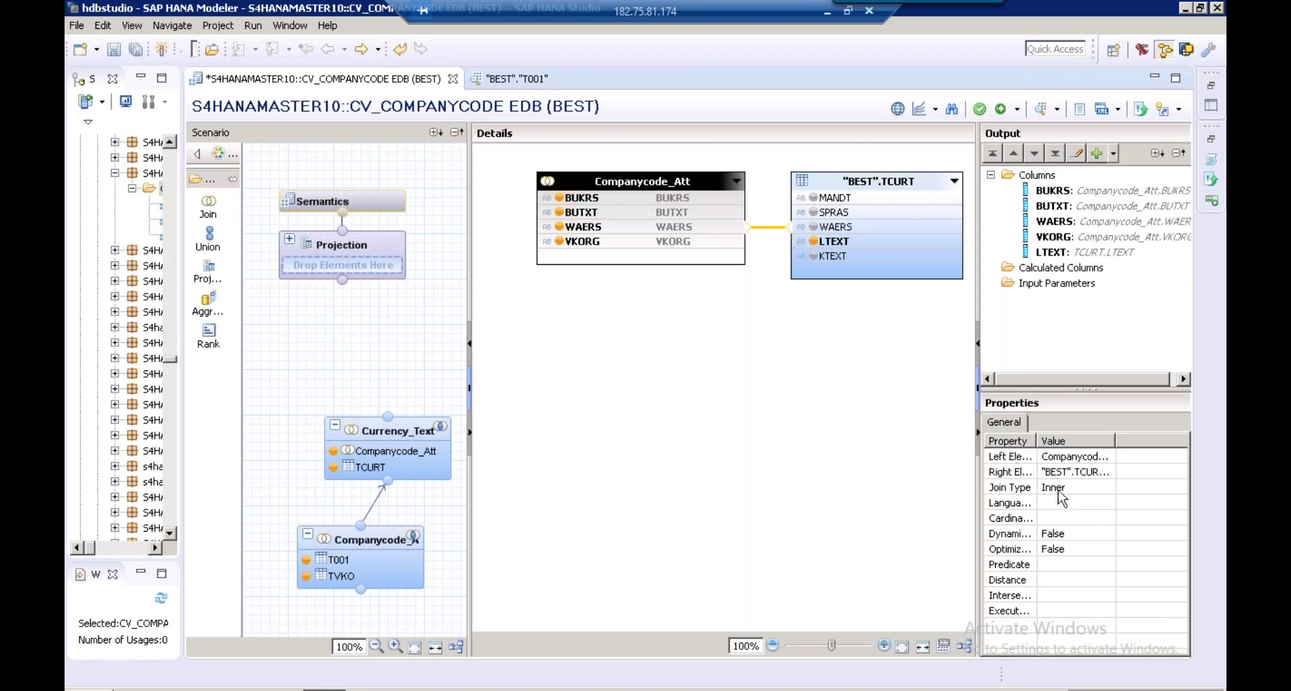
Make the WAERS join a Text Join with SPRAS as its language column
click(1091, 487)
click(1107, 486)
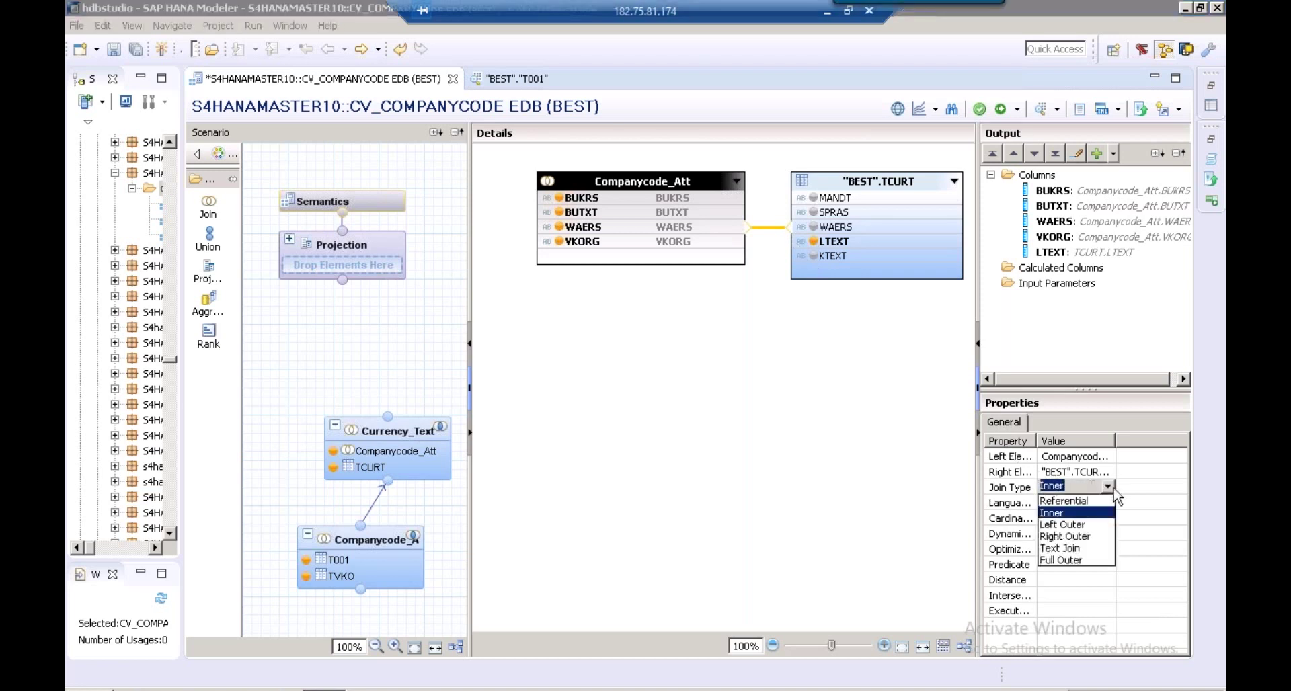
click(1066, 549)
click(1075, 506)
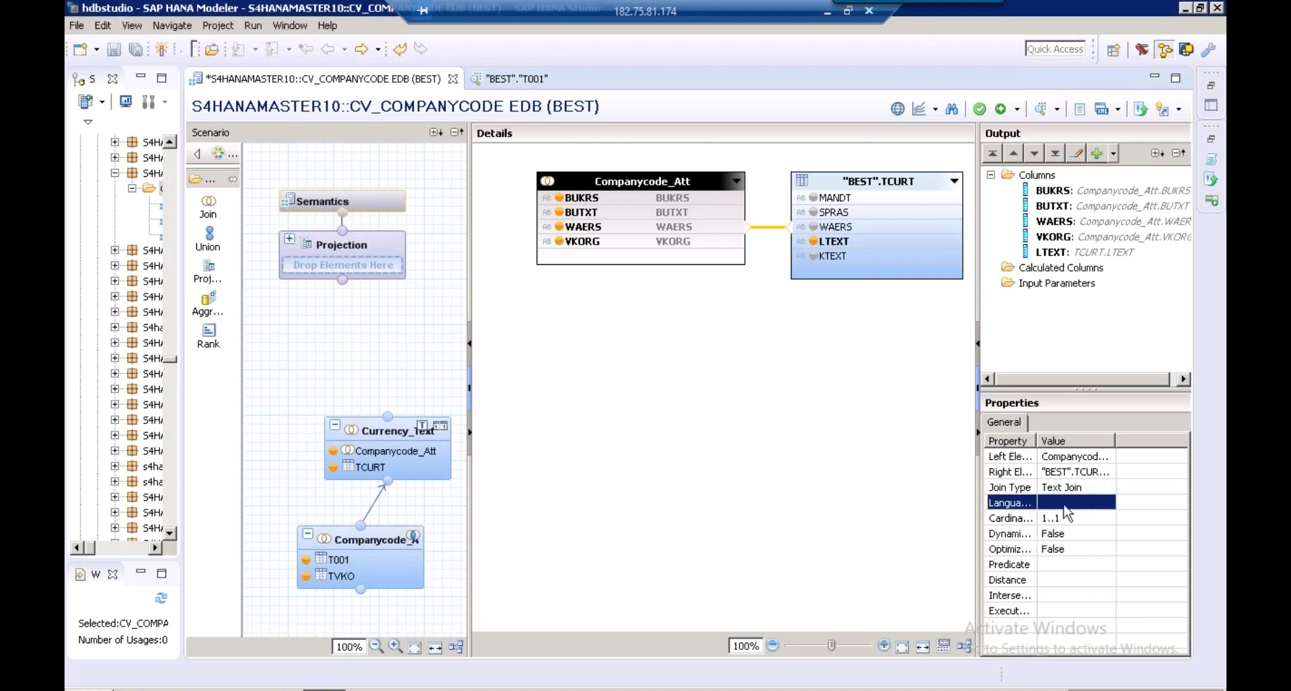
click(1075, 504)
click(1066, 540)
drag(471, 272, 551, 252)
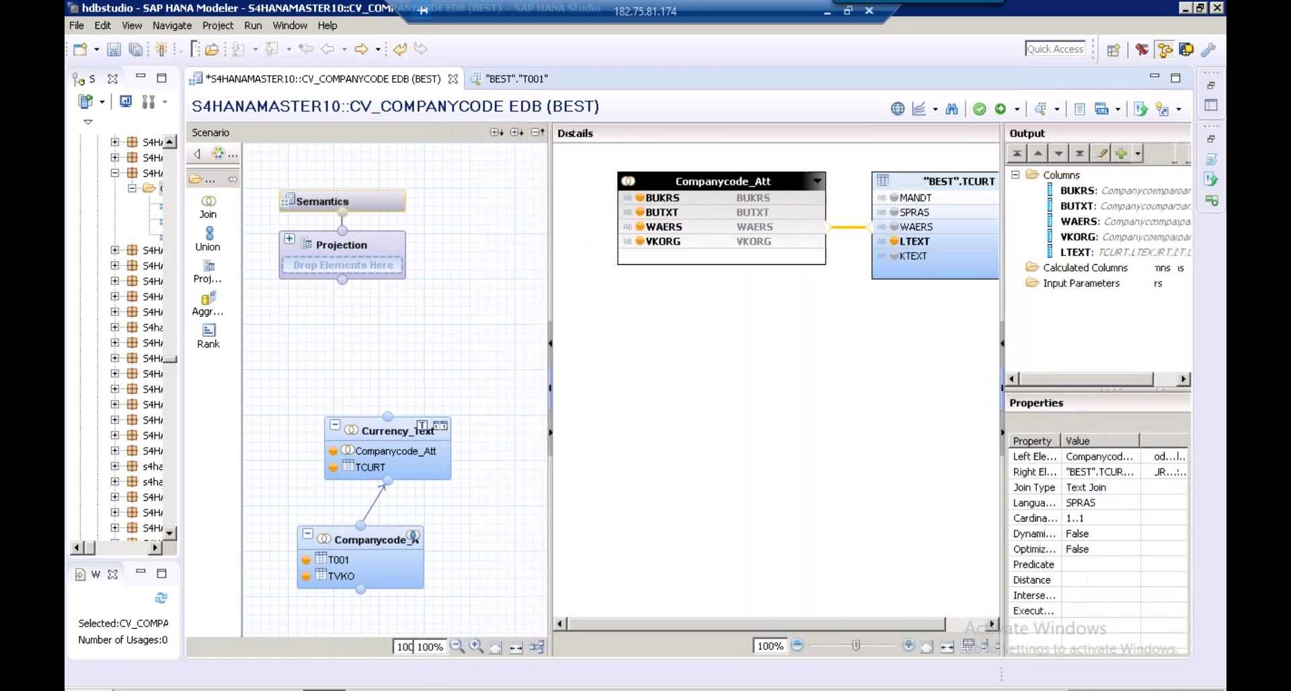
Place a new Join_1 node on the canvas above Currency_Text
click(216, 213)
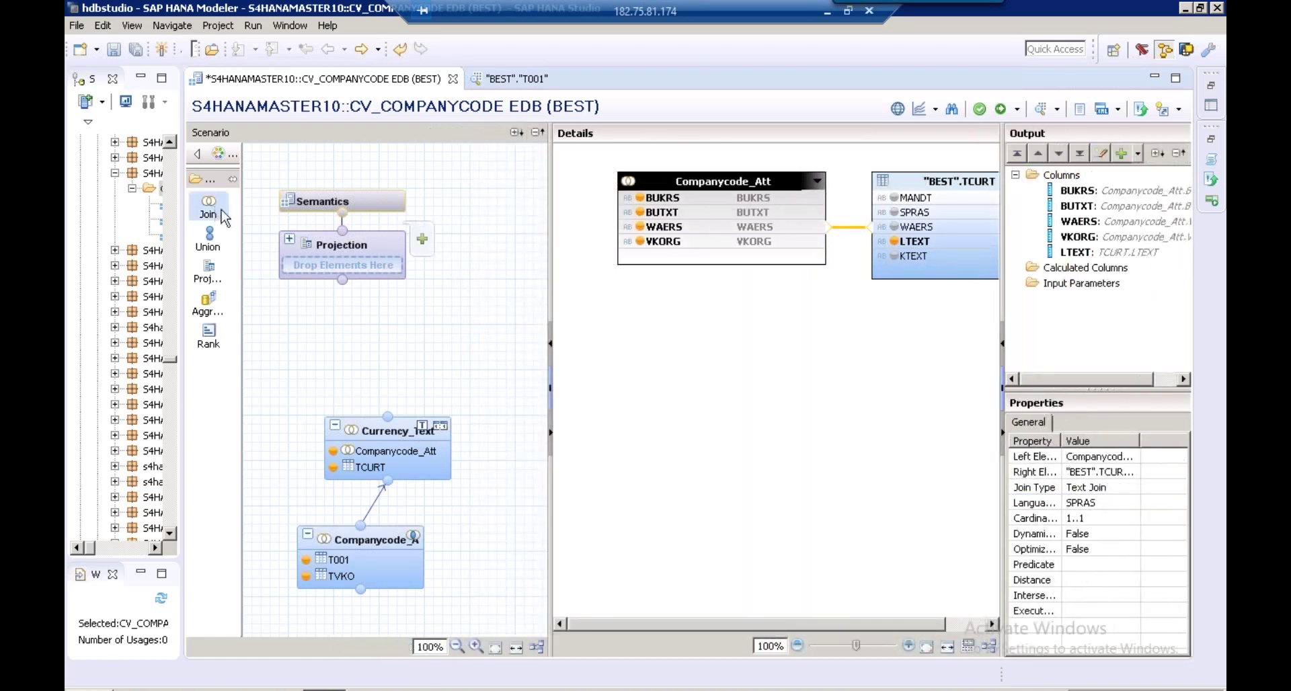
click(340, 357)
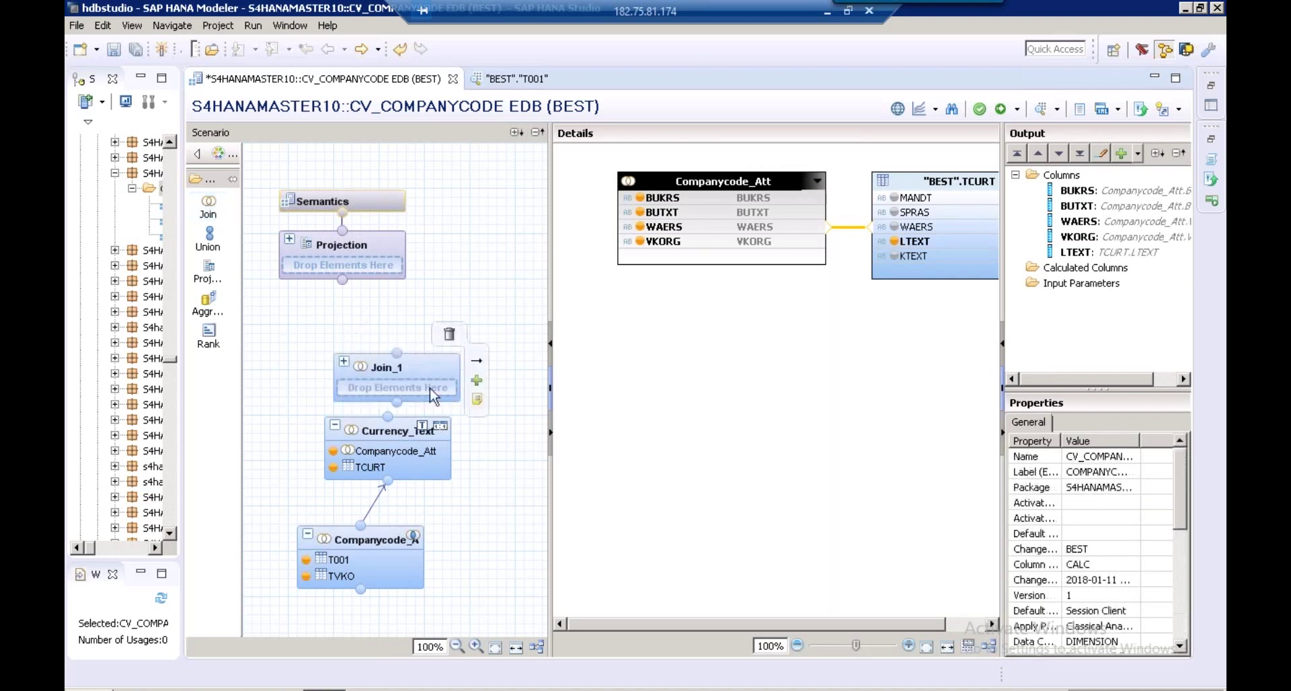
click(436, 392)
drag(436, 392, 441, 363)
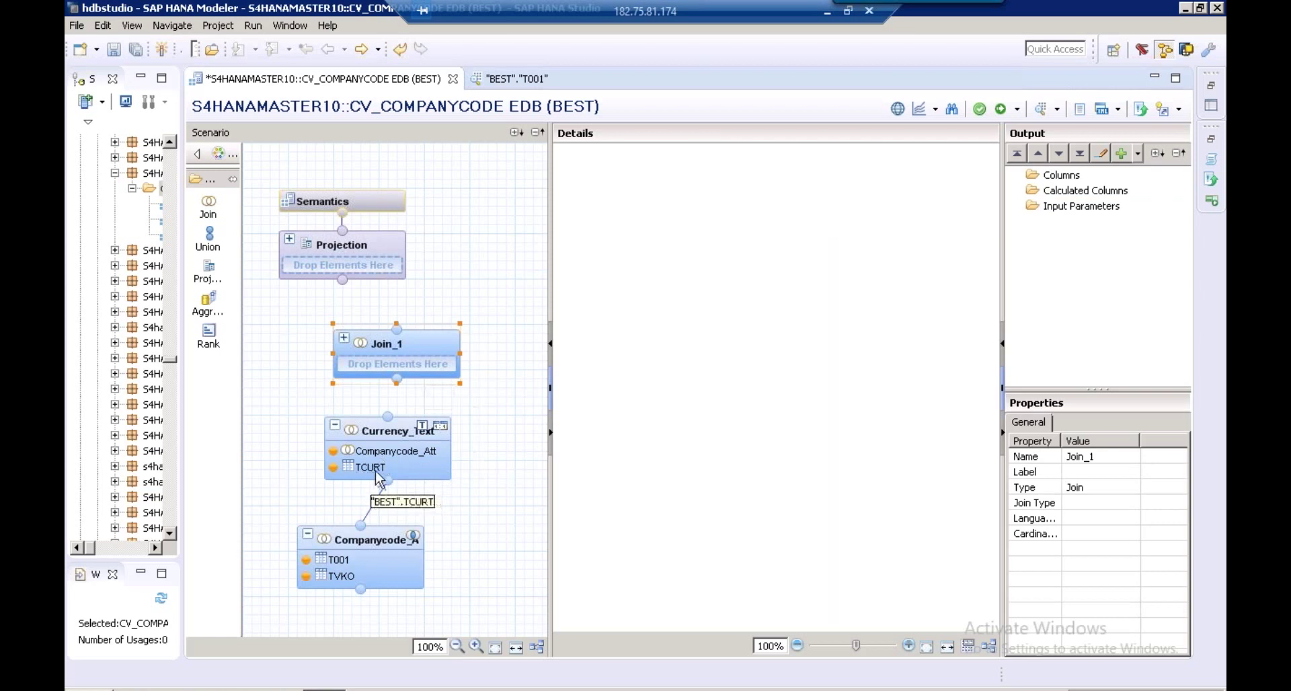
Inspect the Companycode join's T001–TVKO link and its BUKRS, BUTXT, WAERS, VKORG outputs
mouse_move(377, 540)
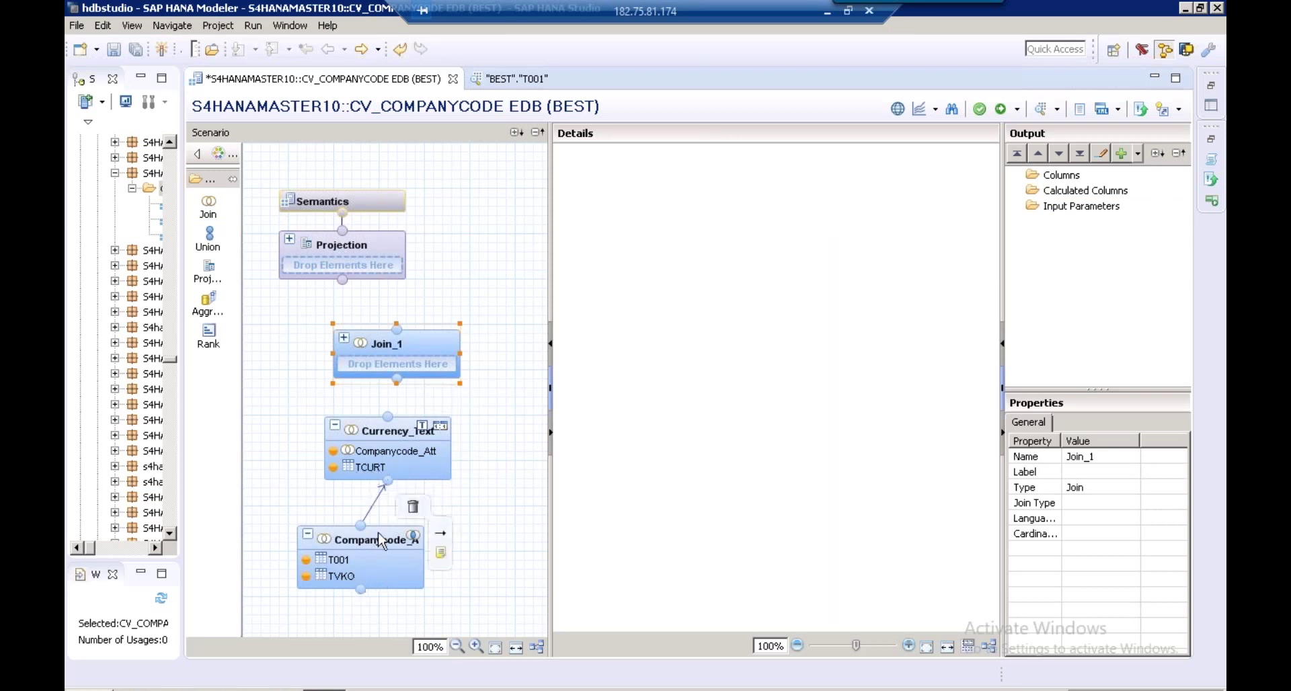
click(382, 544)
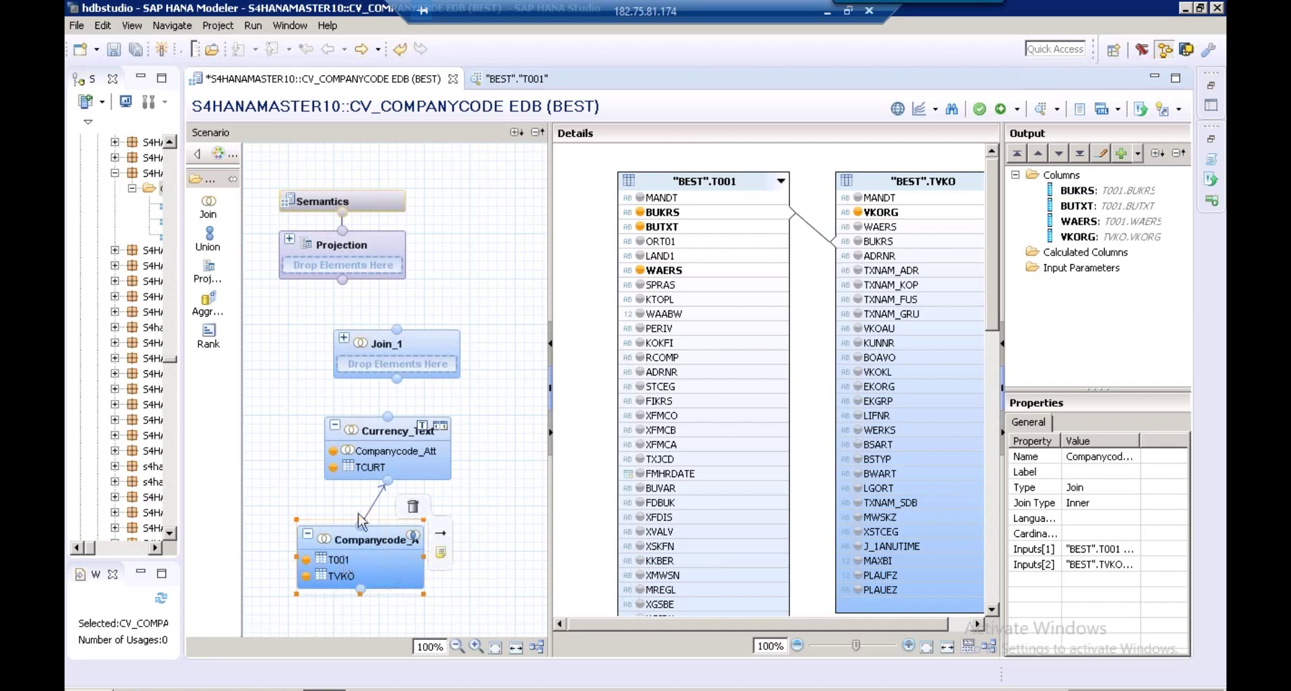
mouse_move(403, 433)
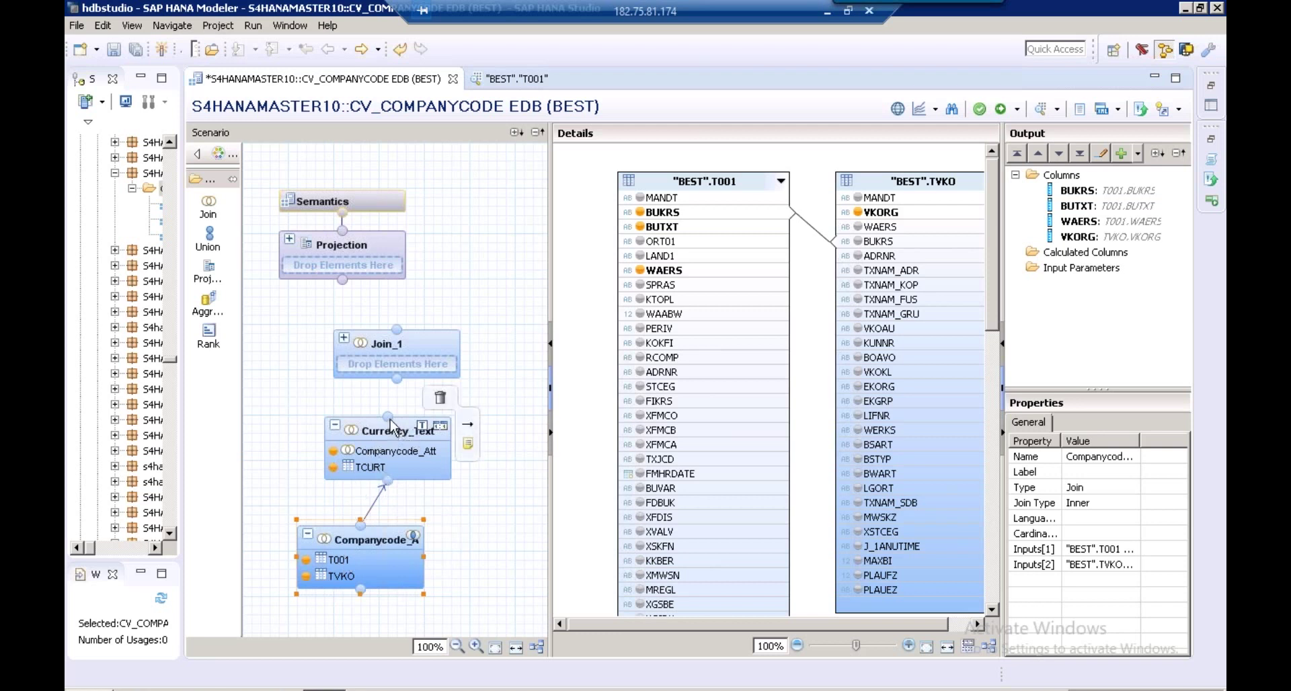
Feed Currency_Text into Join_1 and rename that node Sales_Org_Text
drag(390, 419, 401, 356)
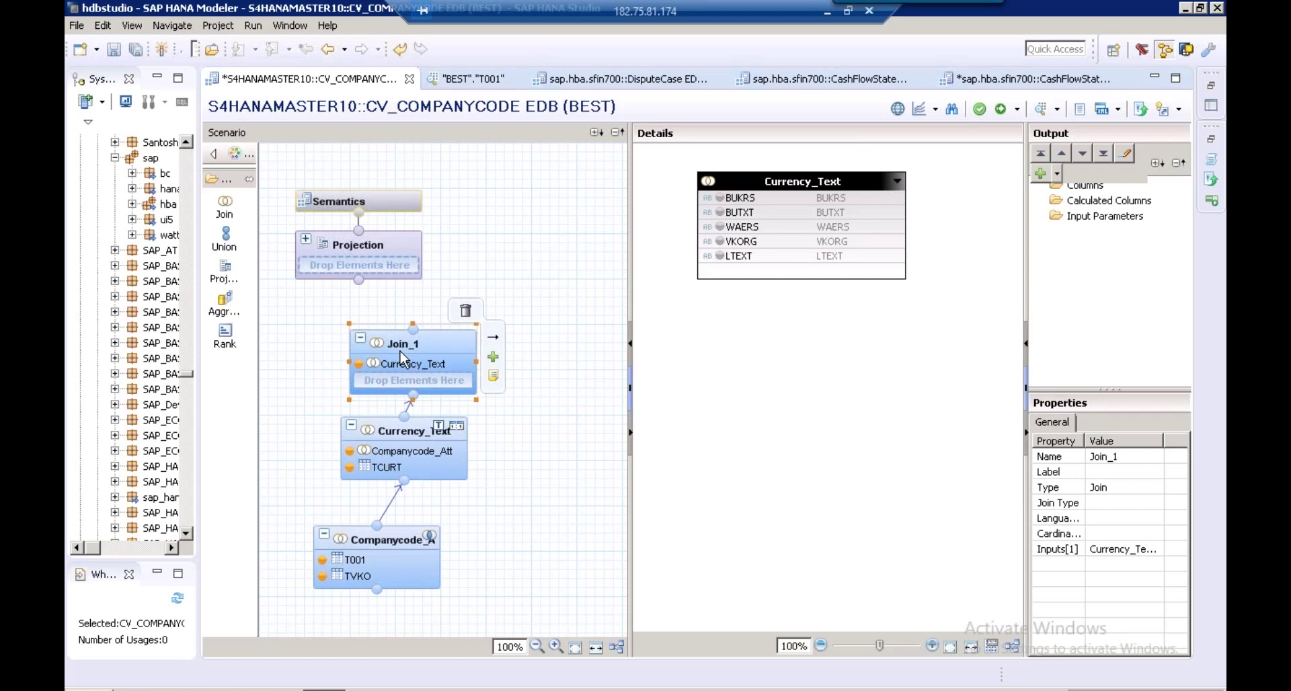
right_click(401, 356)
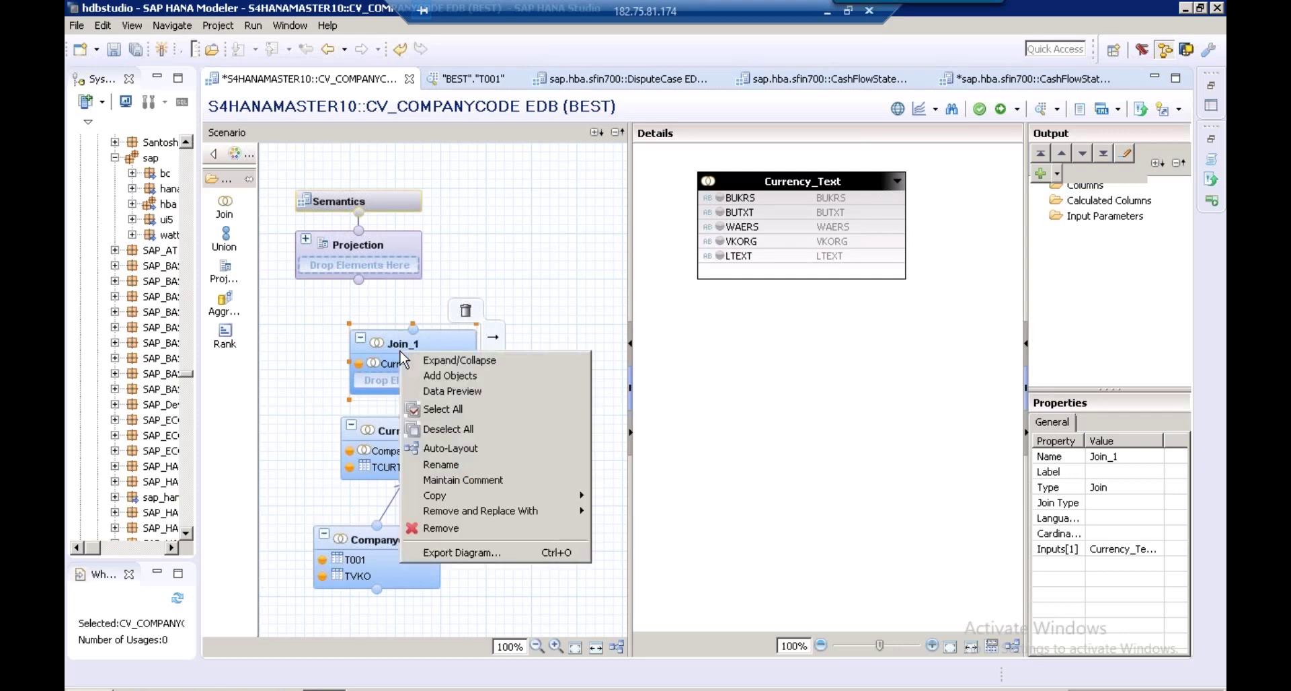
click(454, 469)
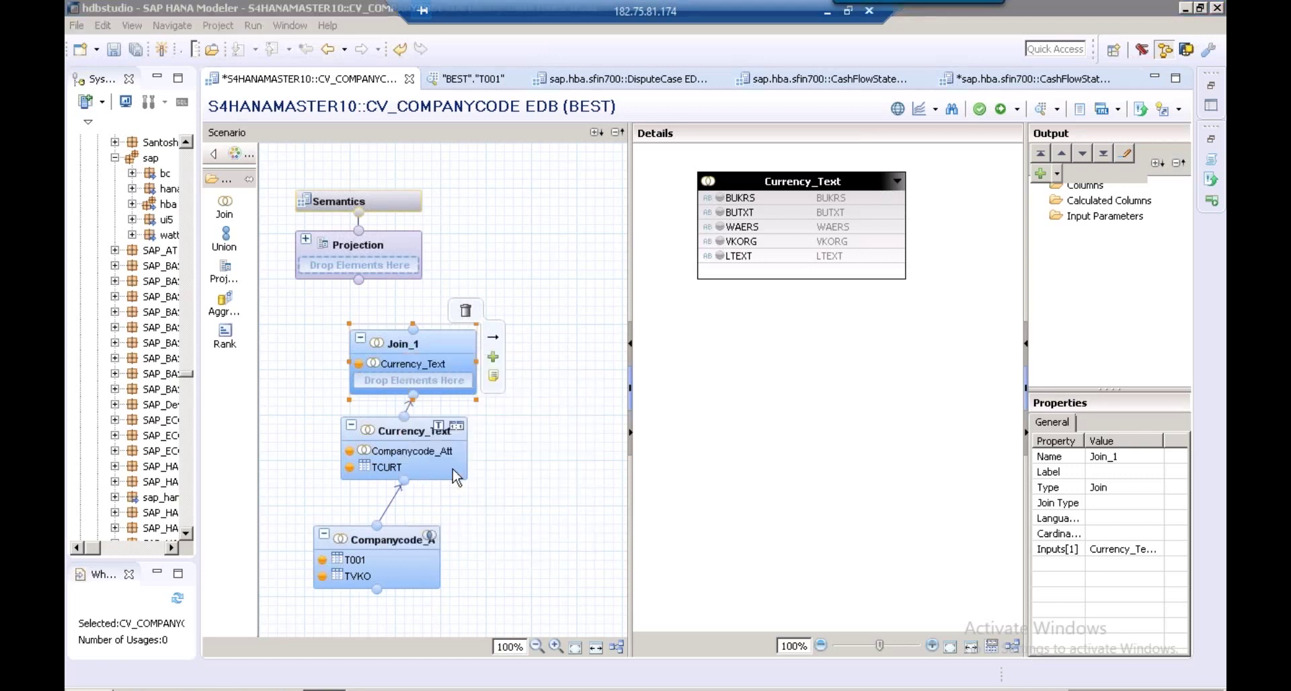
key(BackSpace)
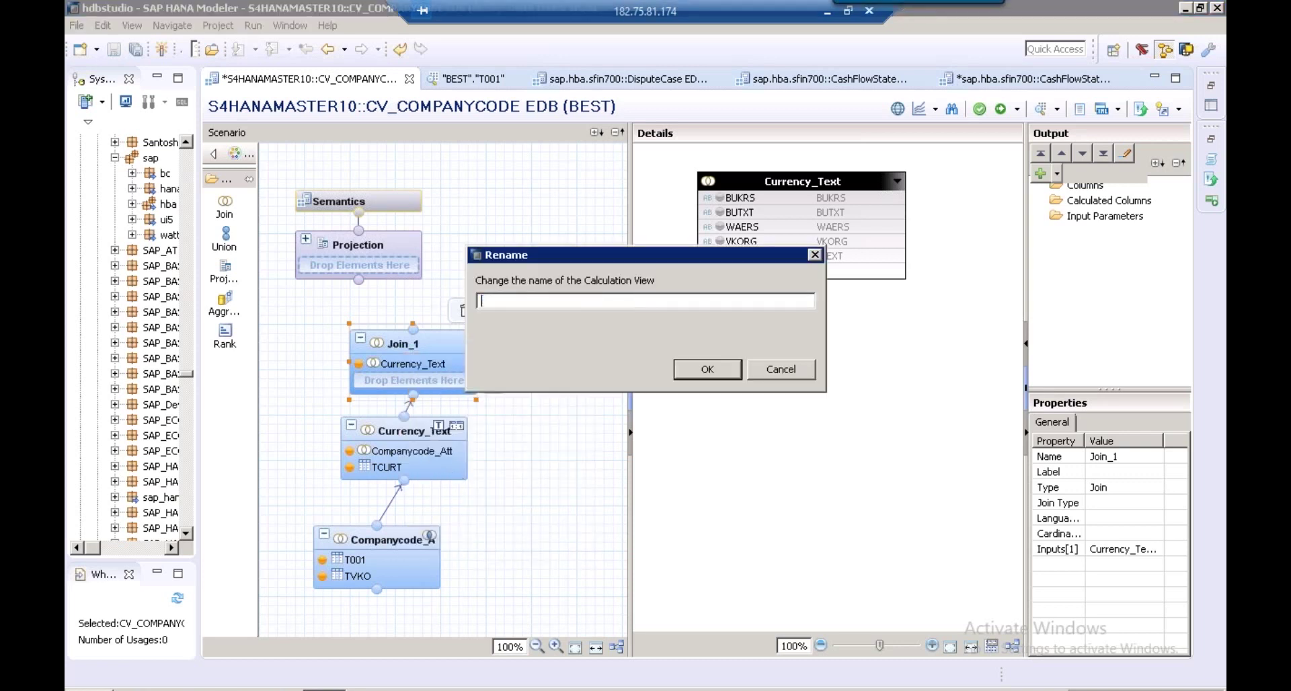
text(sALE)
key(BackSpace)
key(BackSpace)
key(BackSpace)
key(BackSpace)
text(Sales_Org_Text)
click(709, 369)
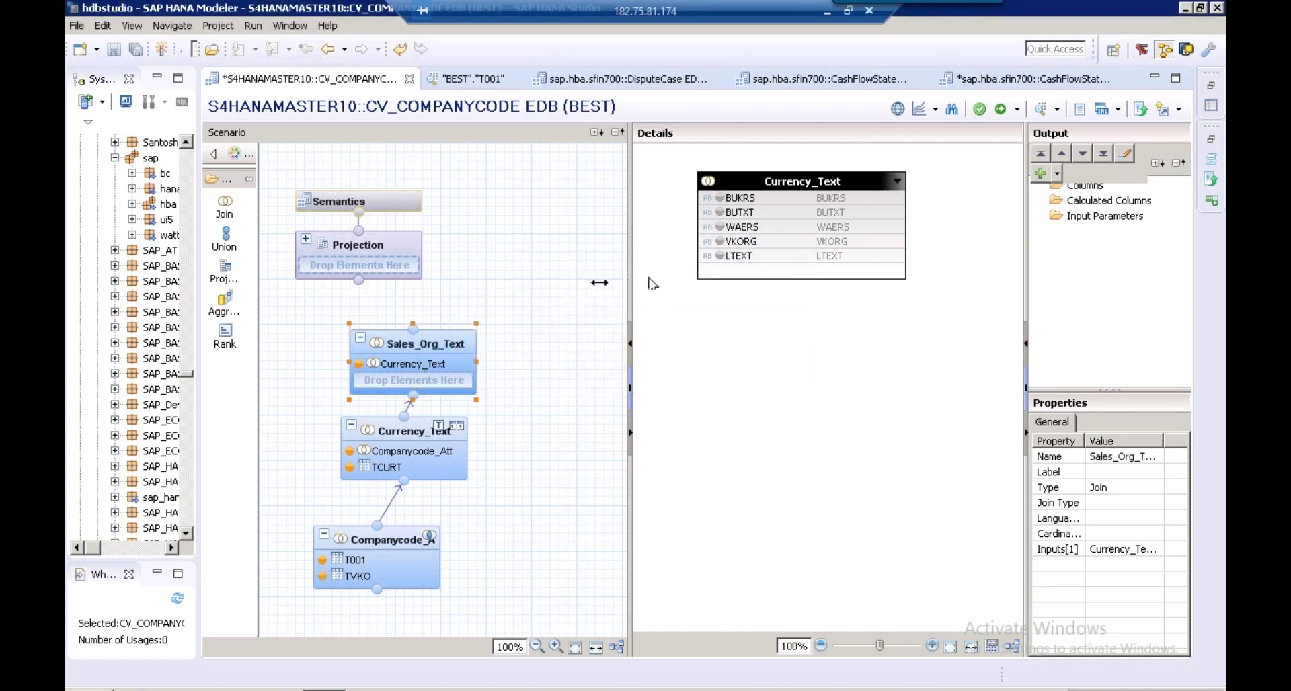
drag(599, 283, 508, 285)
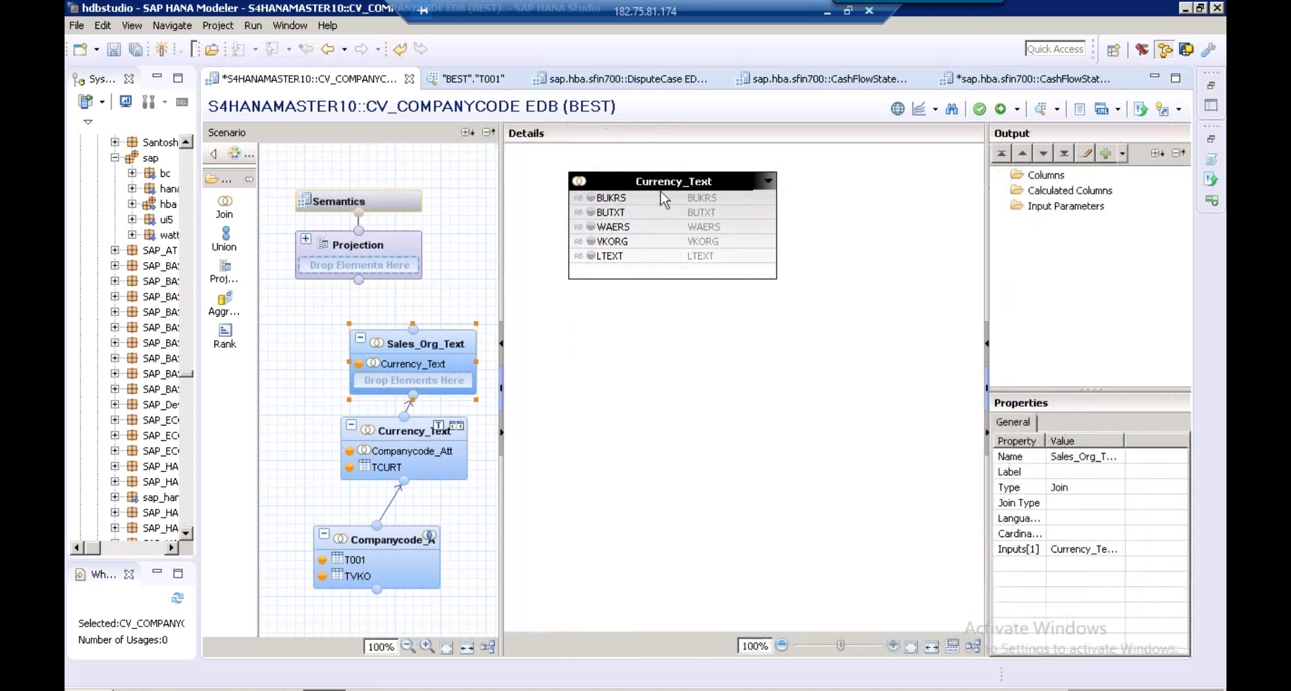
mouse_move(492, 362)
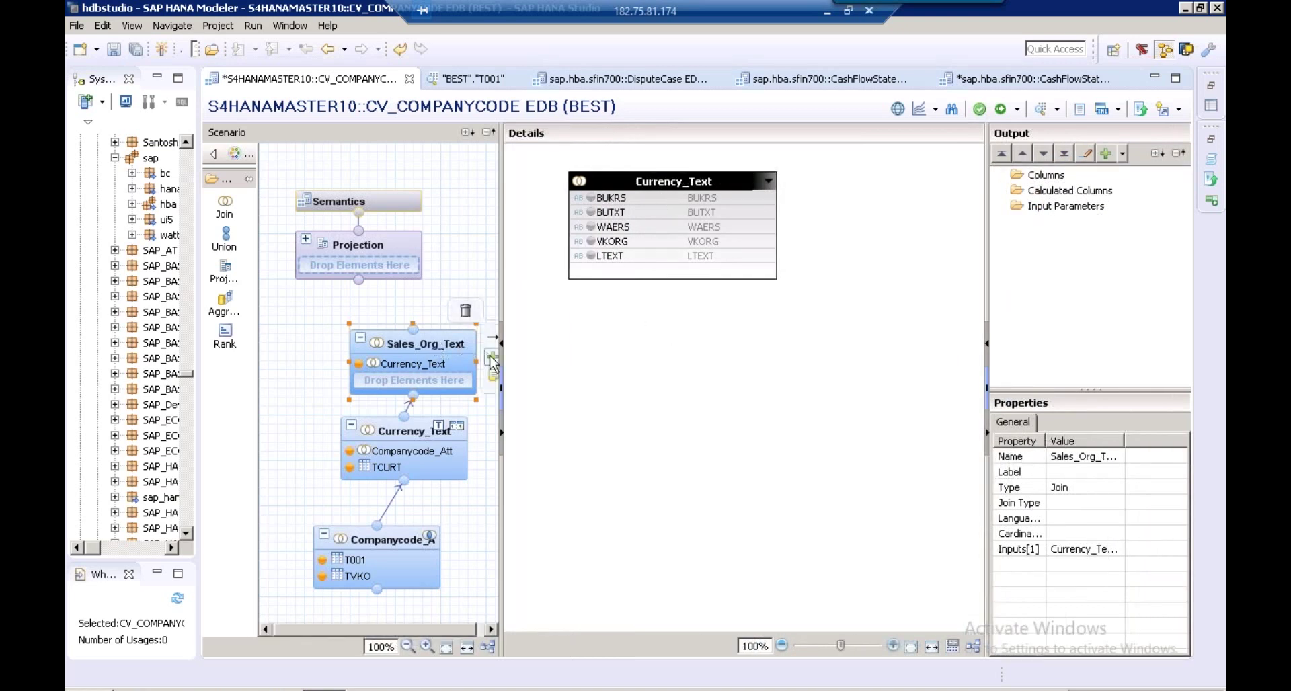
Add TVKOT from schema BEST to Sales_Org_Text and link it to Currency_Text on VKORG
click(493, 359)
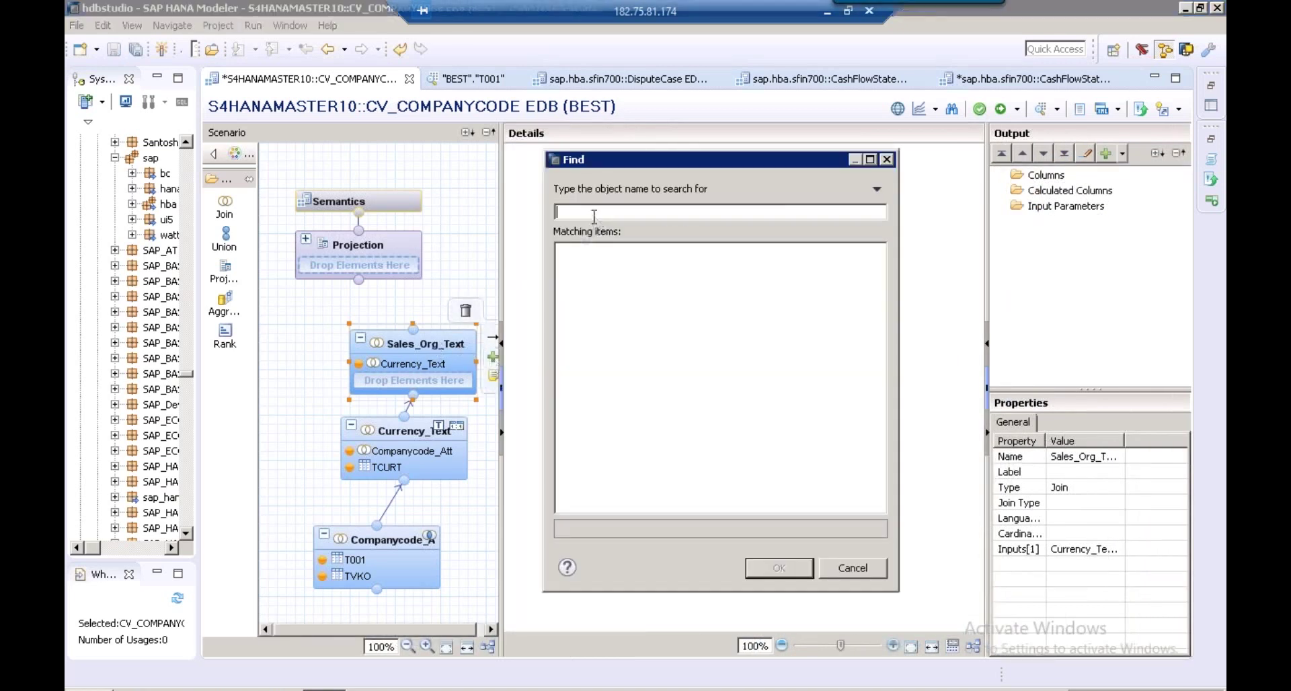
text(tvkot)
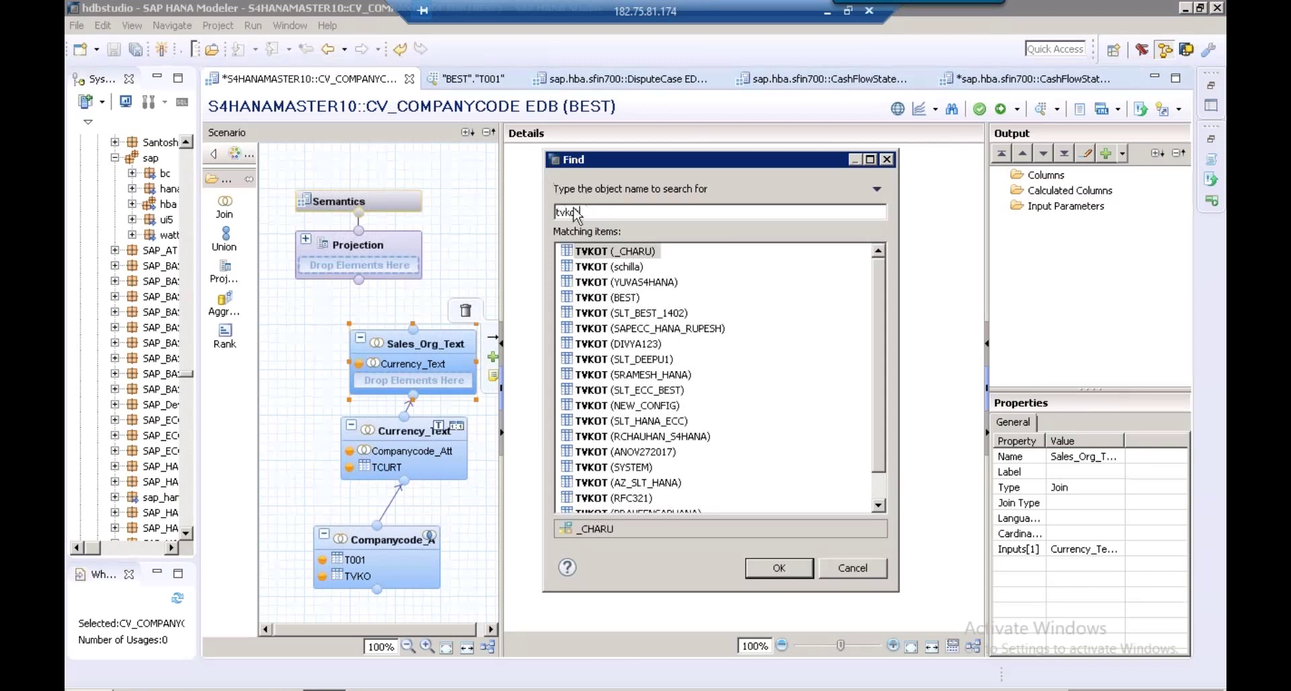
click(619, 301)
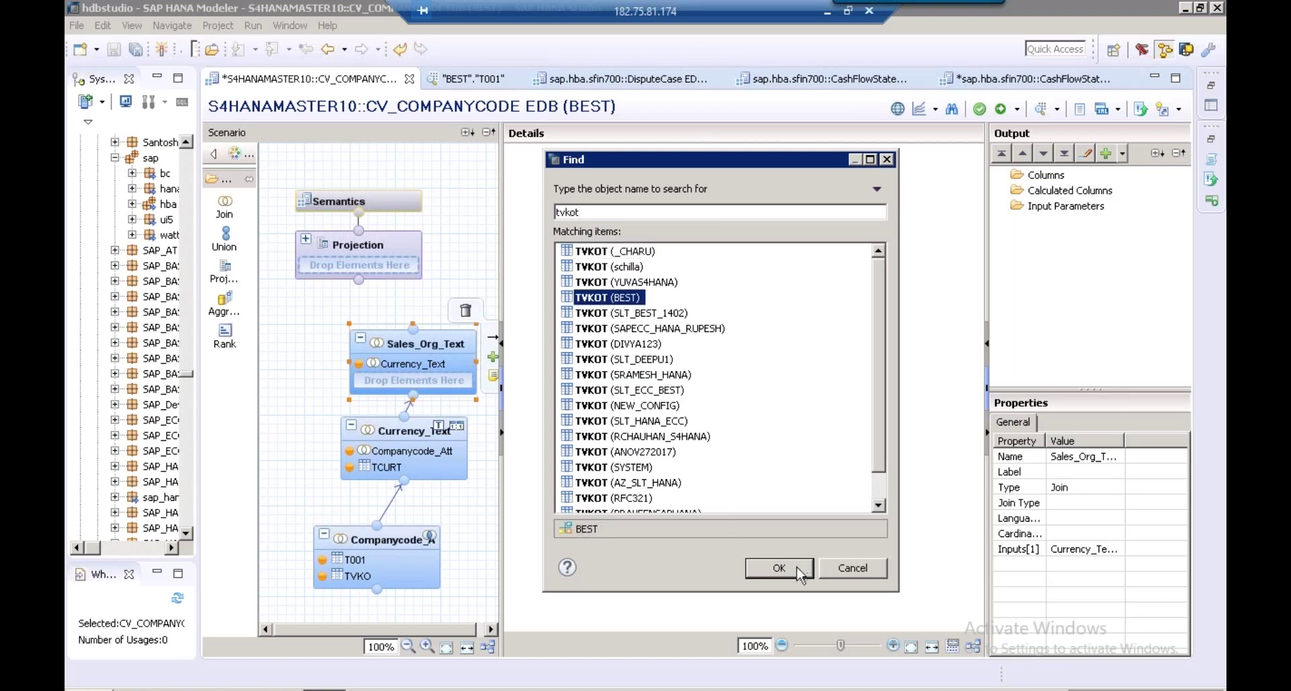
click(781, 569)
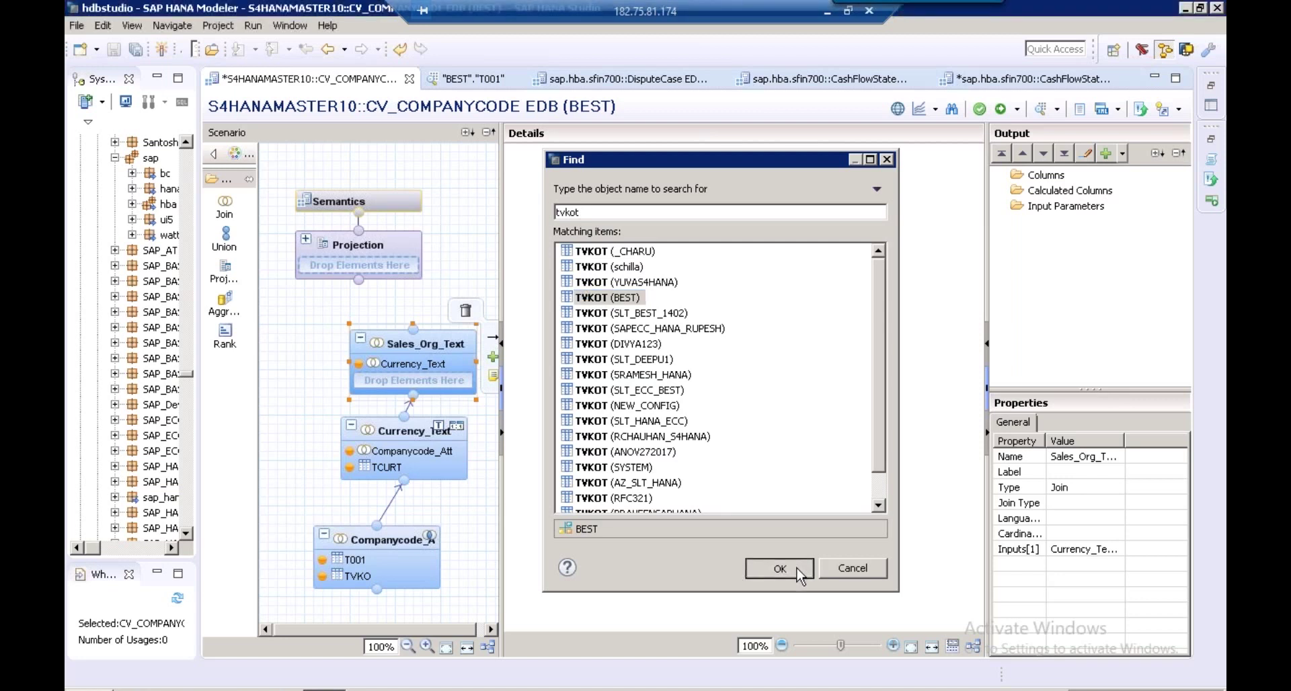
click(713, 244)
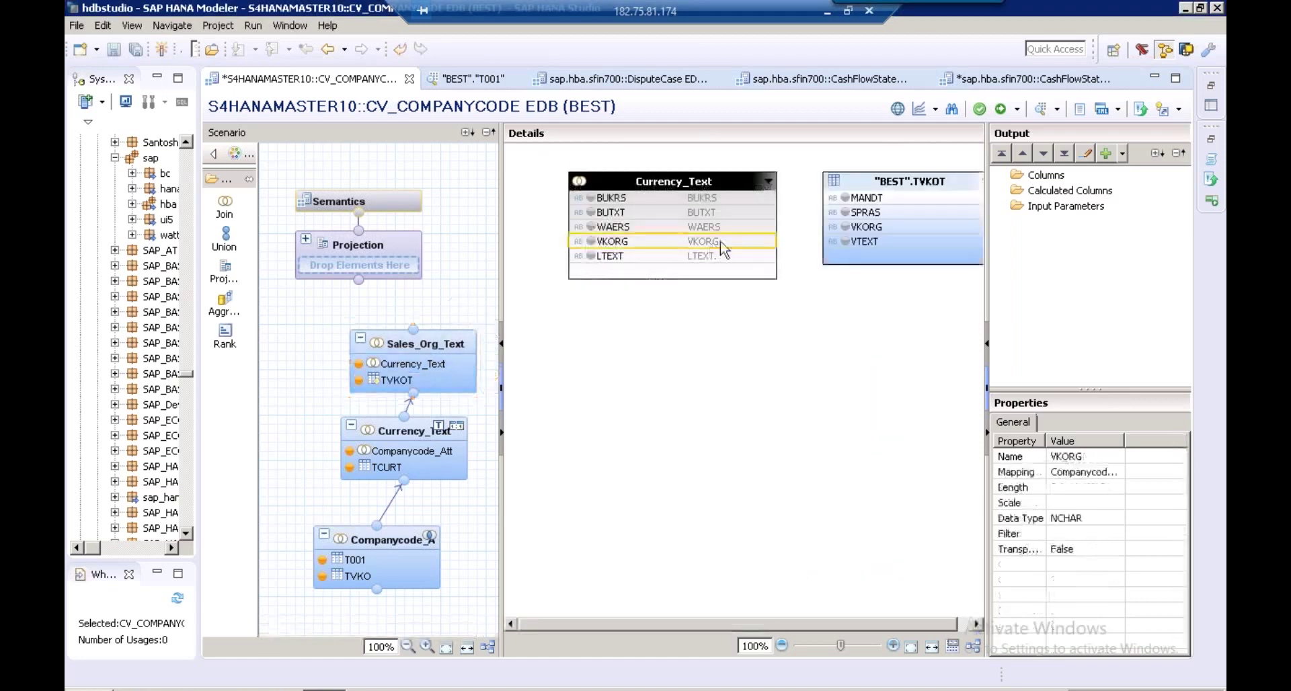
drag(752, 250, 842, 227)
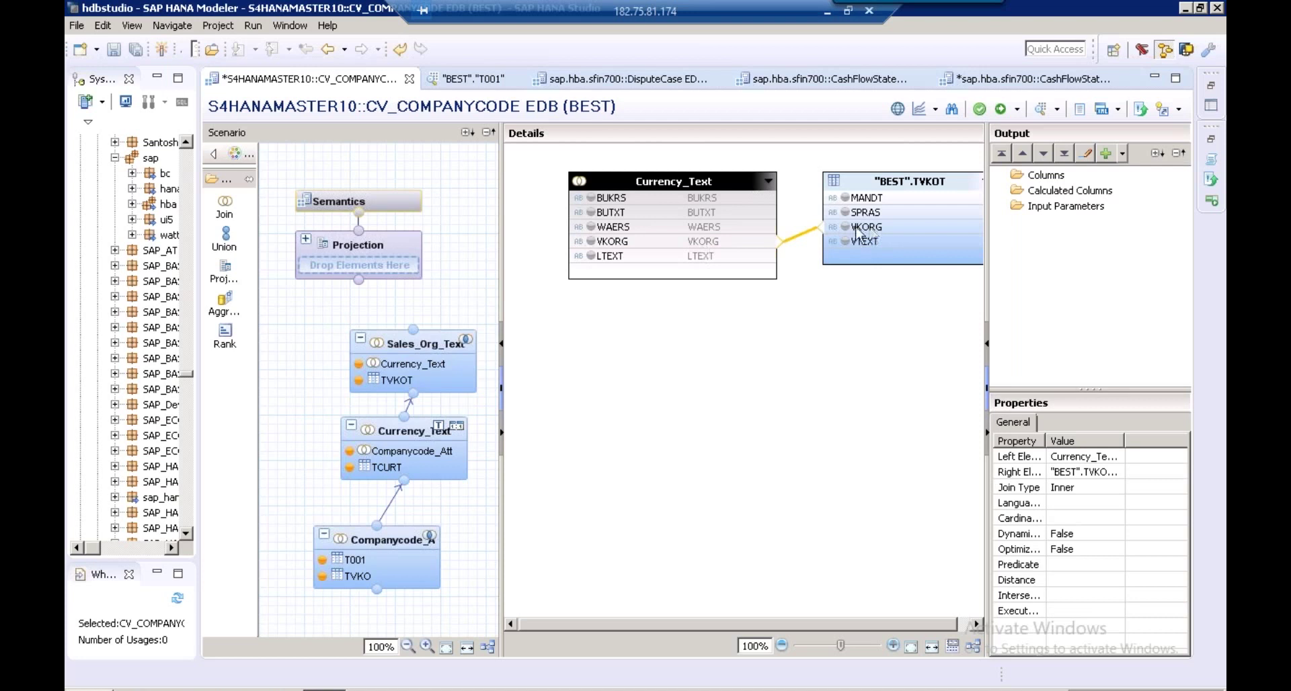
Output BUKRS, BUTXT, WAERS, LTEXT, VKORG and TVKOT's VTEXT from Sales_Org_Text
click(595, 201)
click(591, 199)
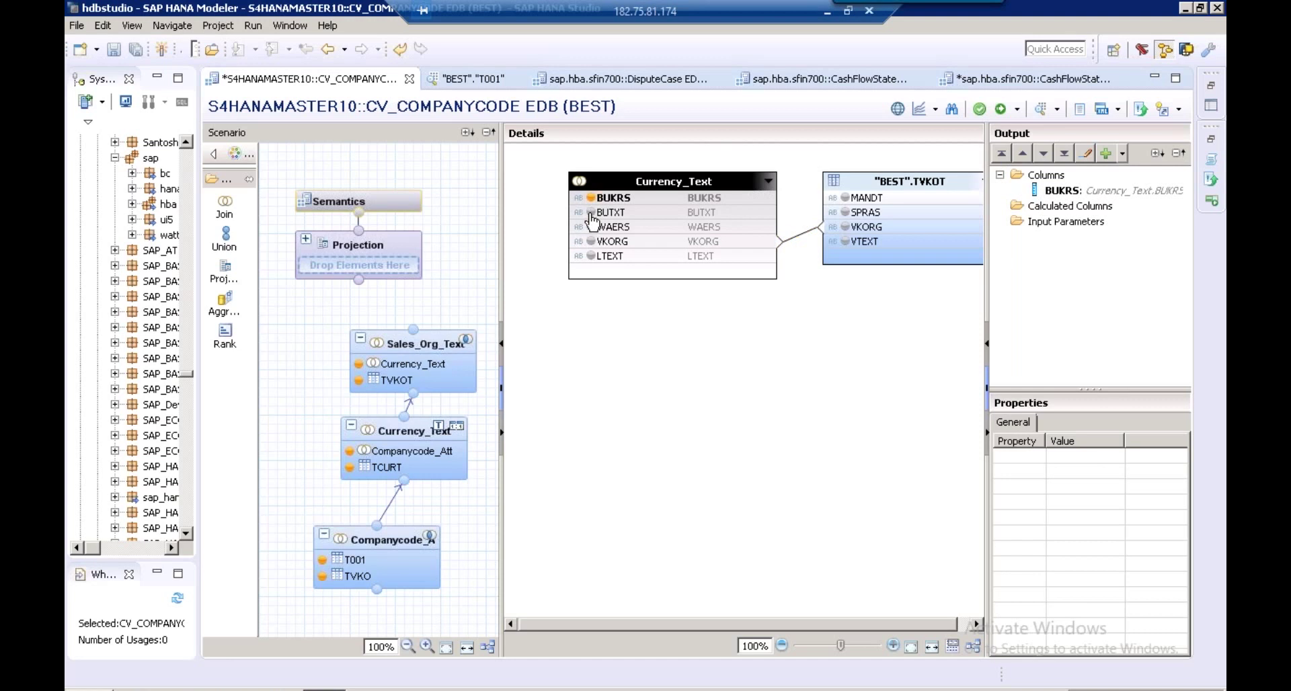
click(592, 213)
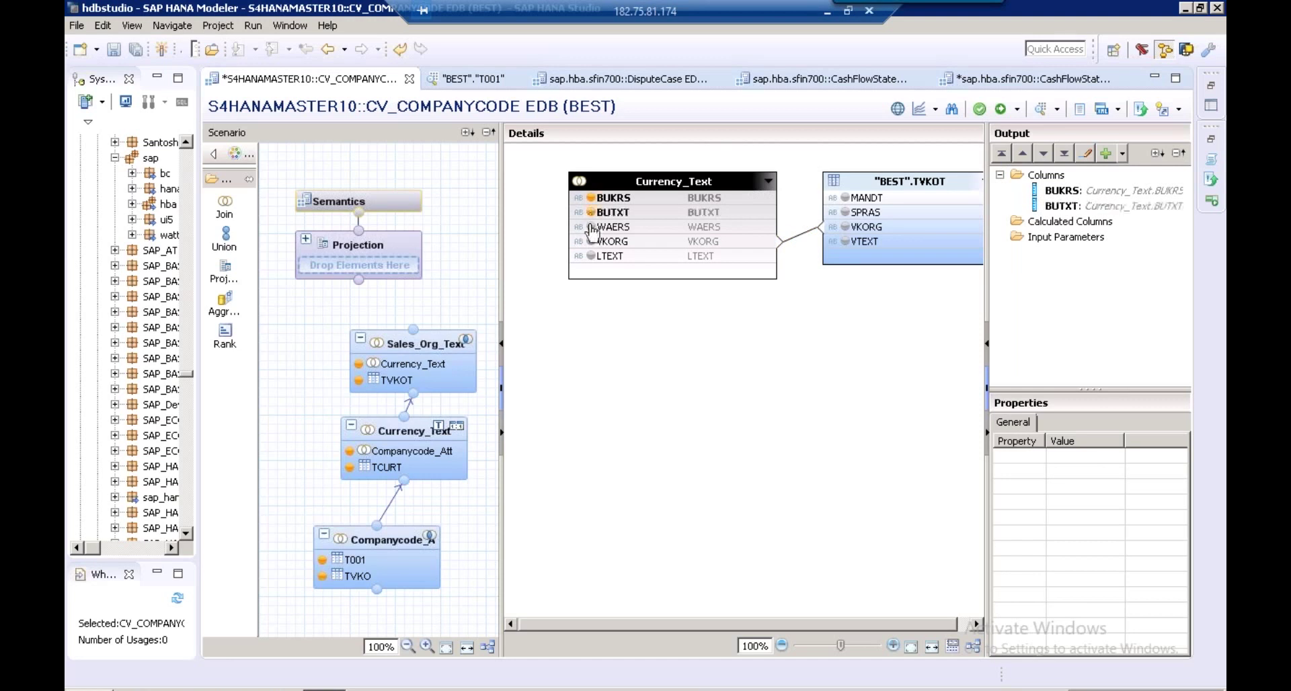
click(591, 228)
click(591, 256)
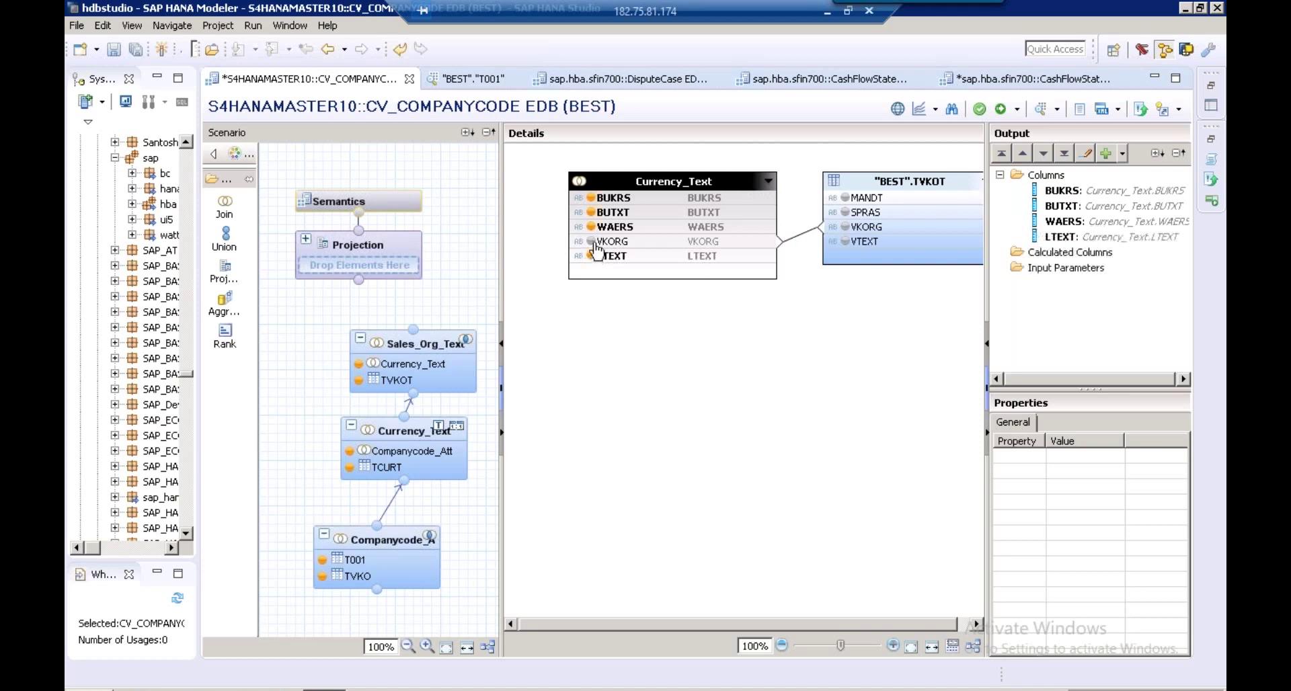
click(593, 242)
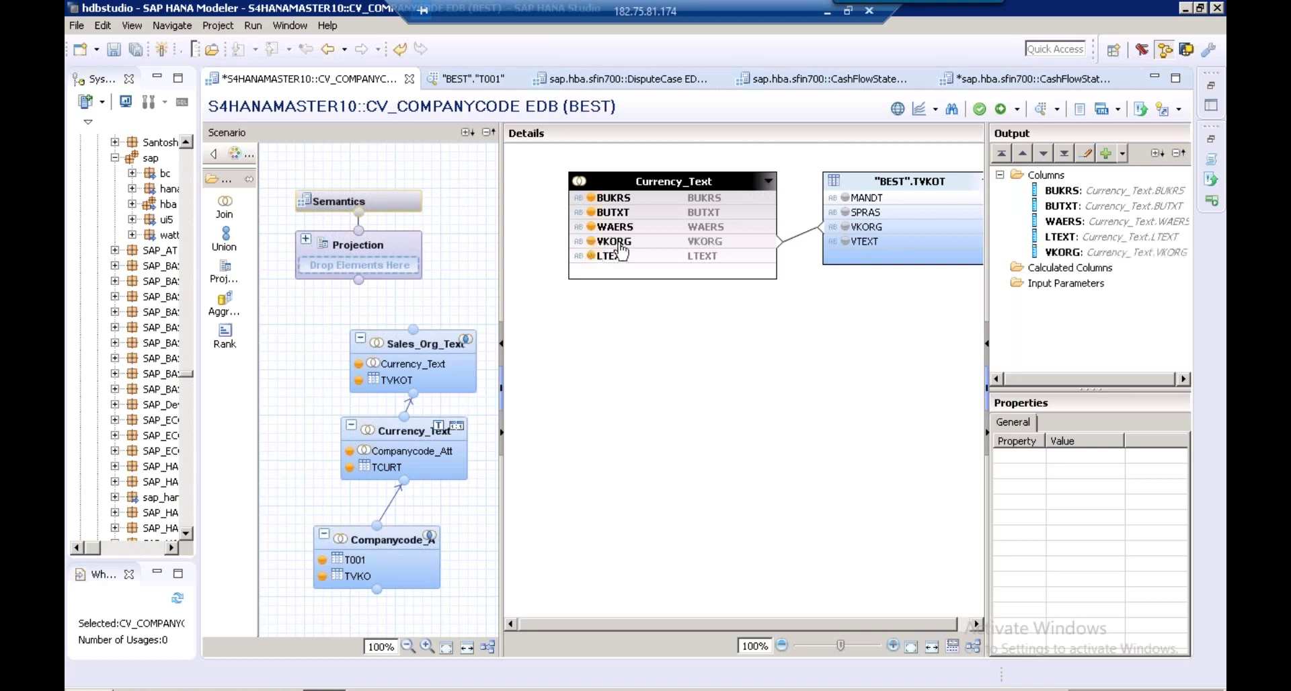
click(854, 245)
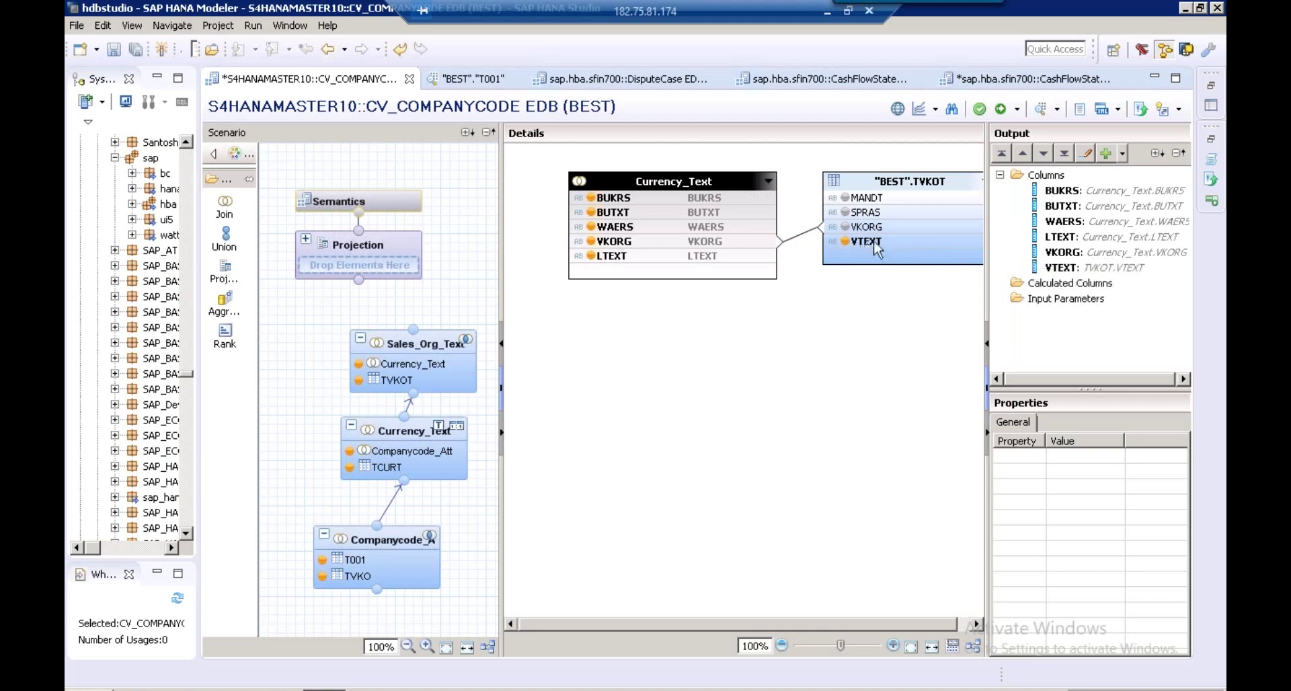
Make the VKORG join a Text Join with SPRAS as its language column
click(799, 236)
click(1099, 486)
click(1116, 486)
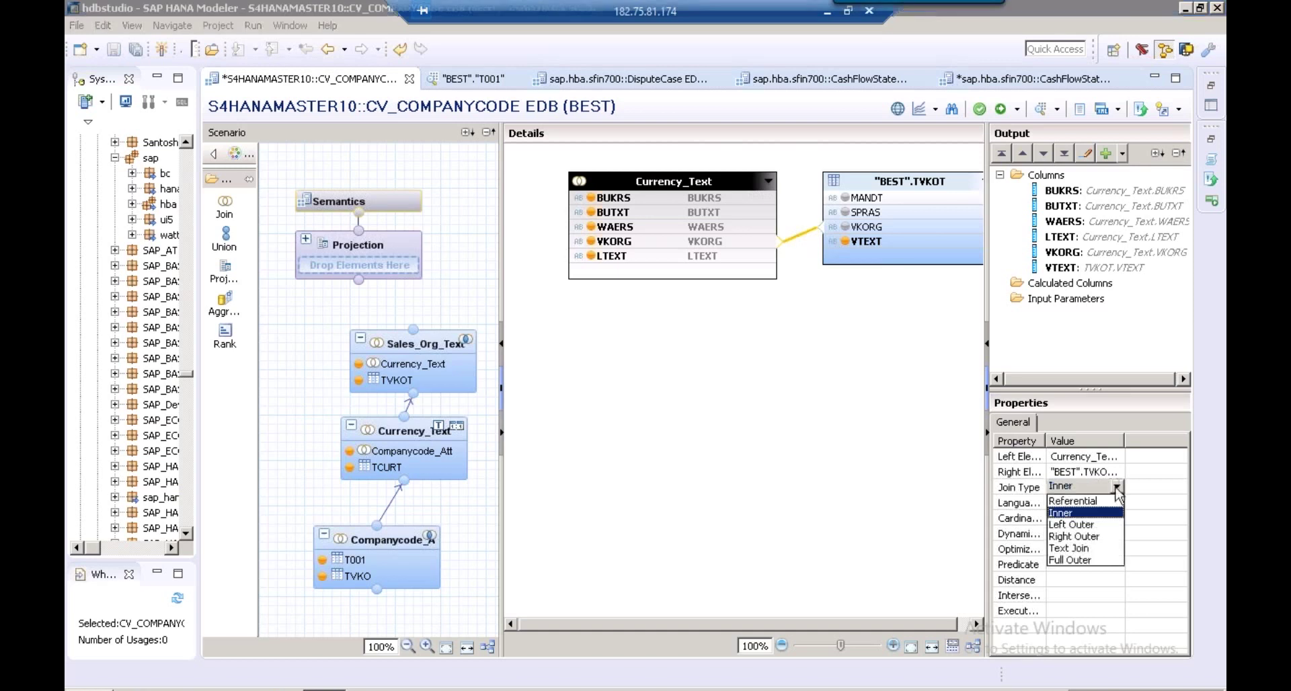
click(1075, 548)
click(1095, 505)
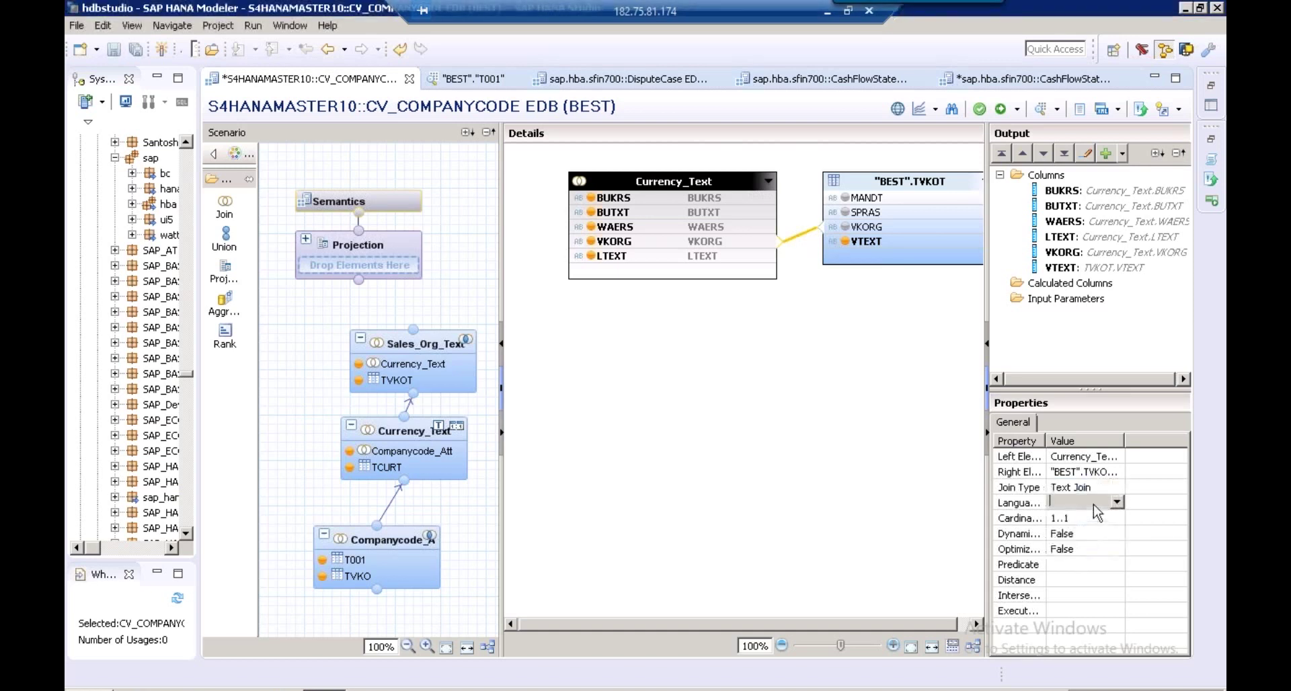
click(1116, 501)
click(1103, 536)
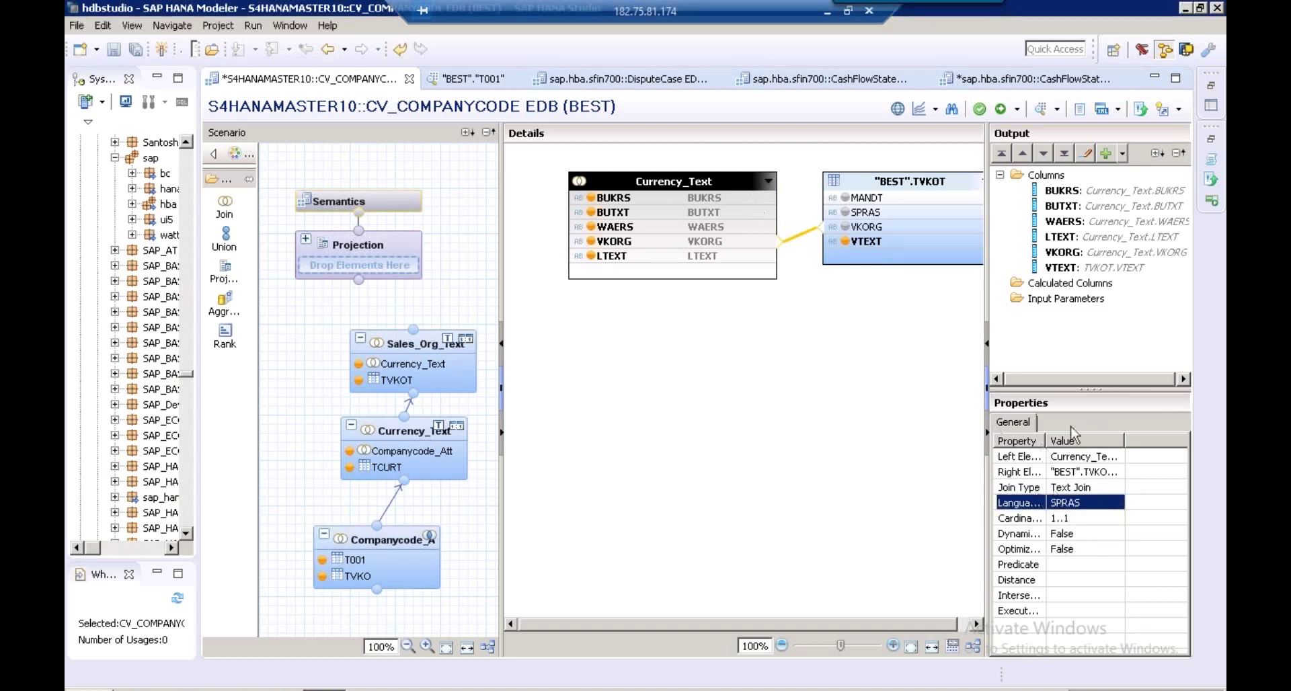
mouse_move(460, 347)
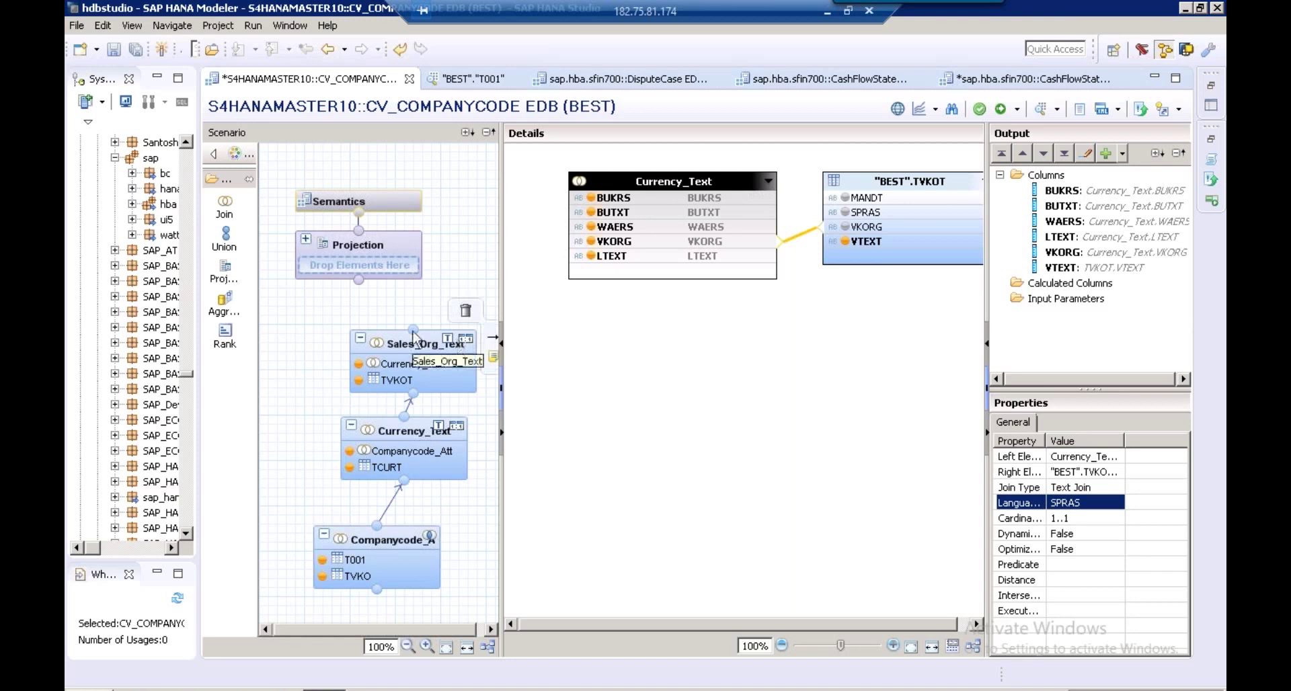
Connect Sales_Org_Text to the Projection, output all six columns, and open Semantics
drag(413, 330, 367, 251)
click(367, 249)
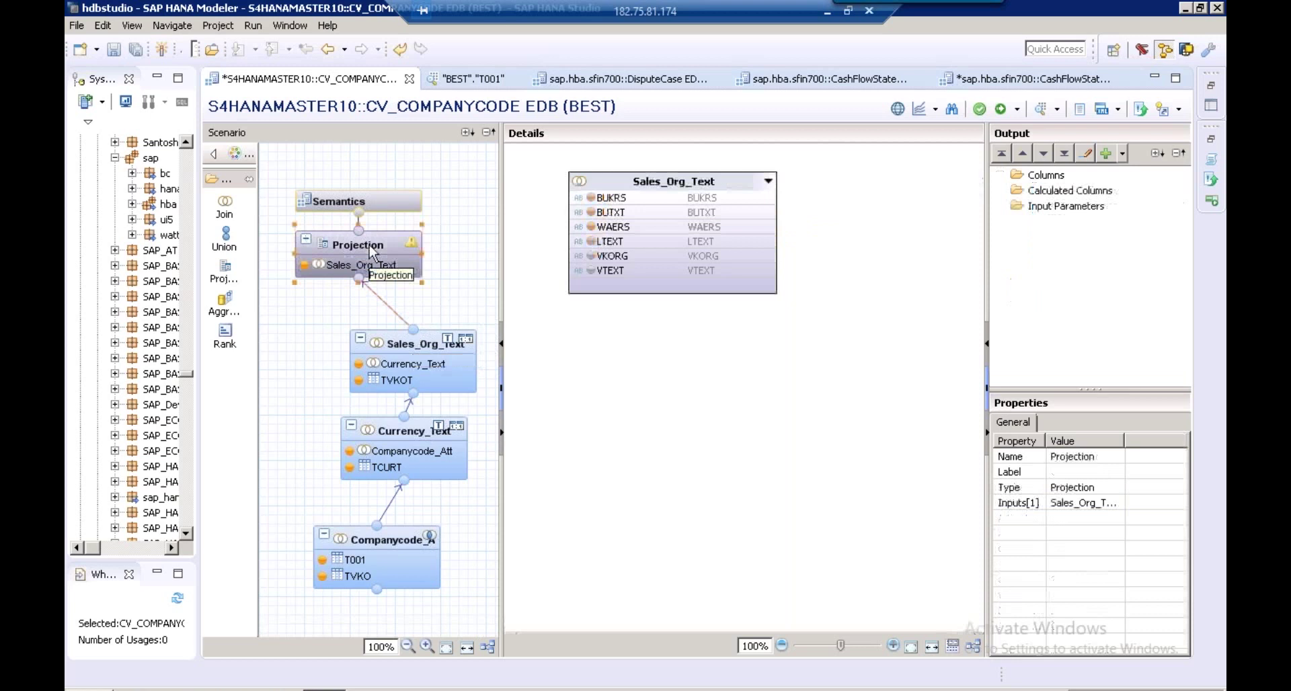
click(591, 197)
click(592, 212)
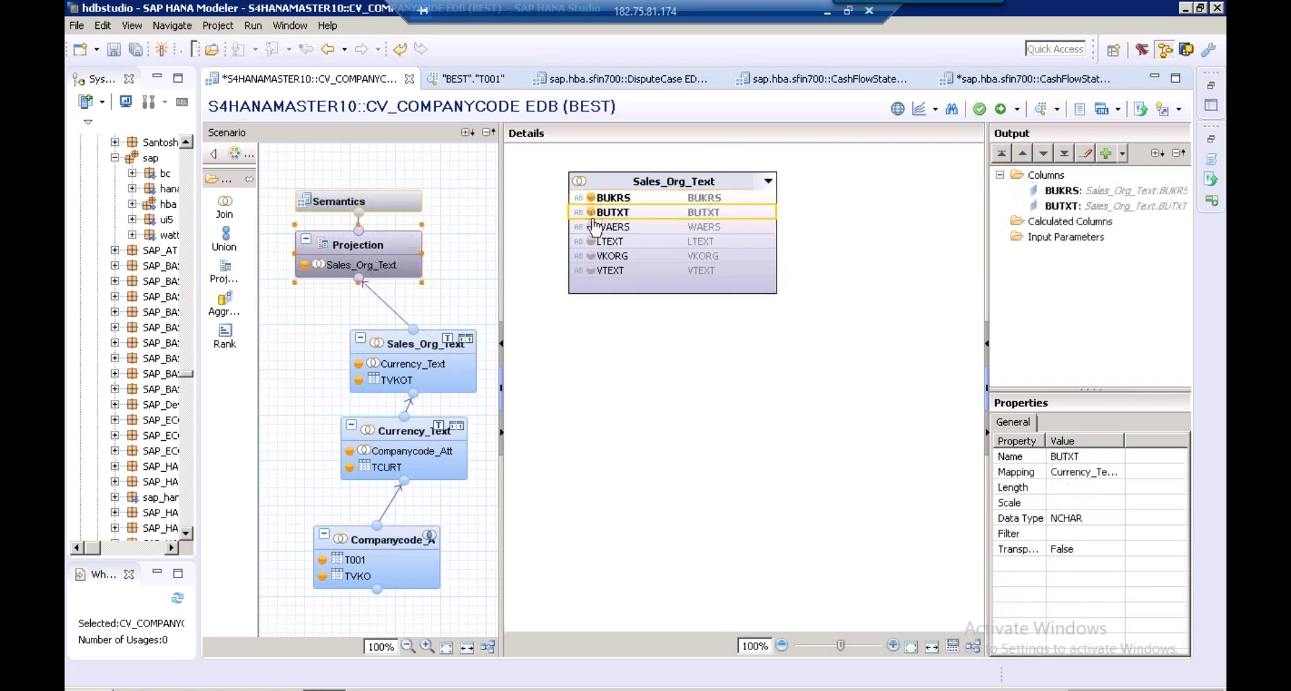
click(591, 256)
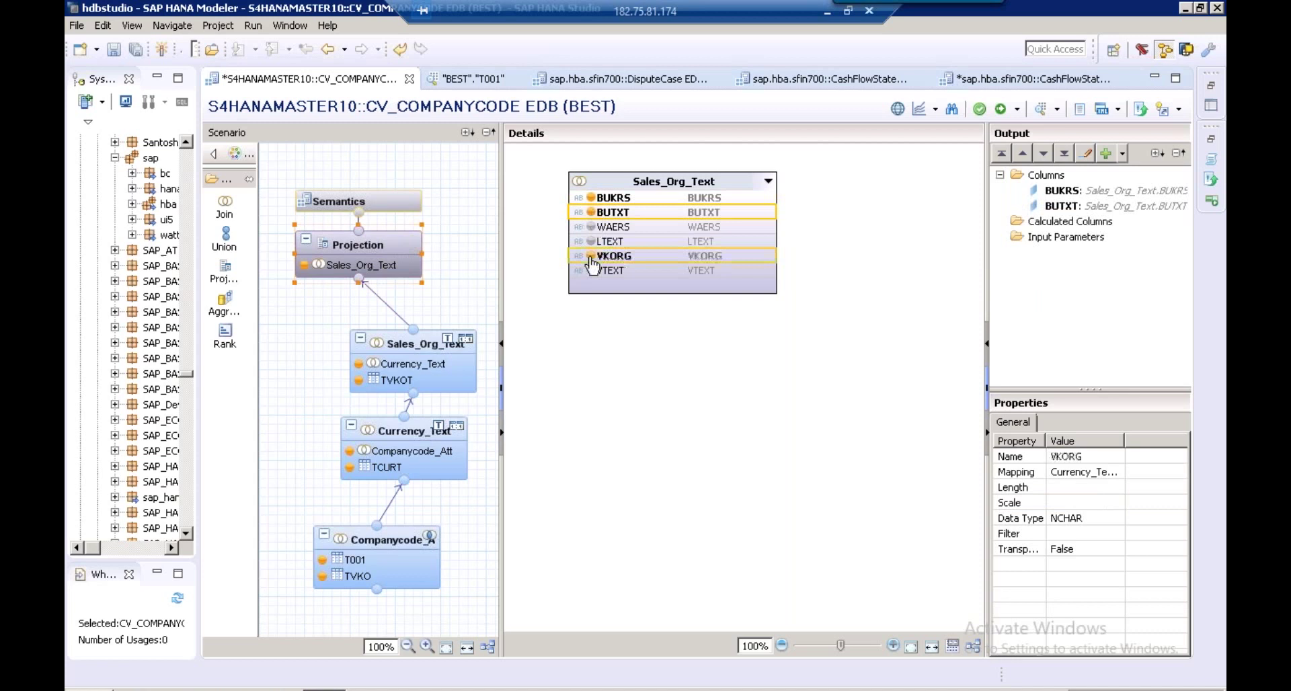
click(591, 270)
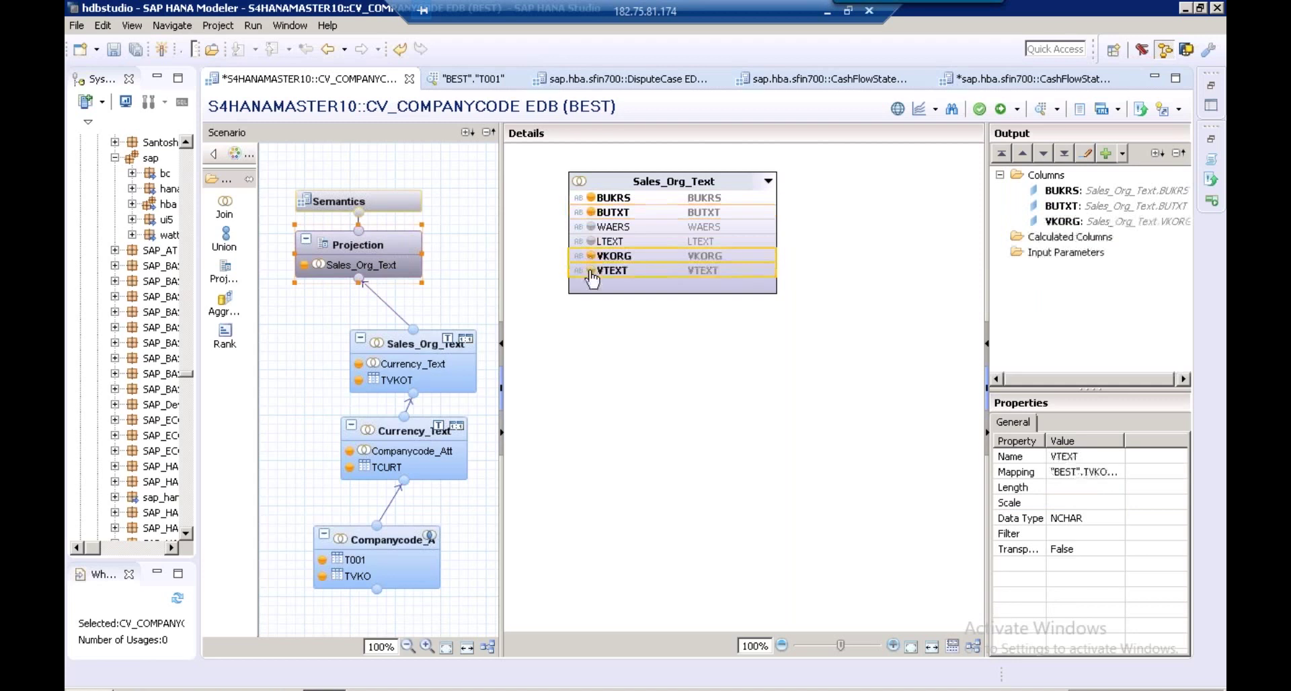
click(591, 227)
click(591, 241)
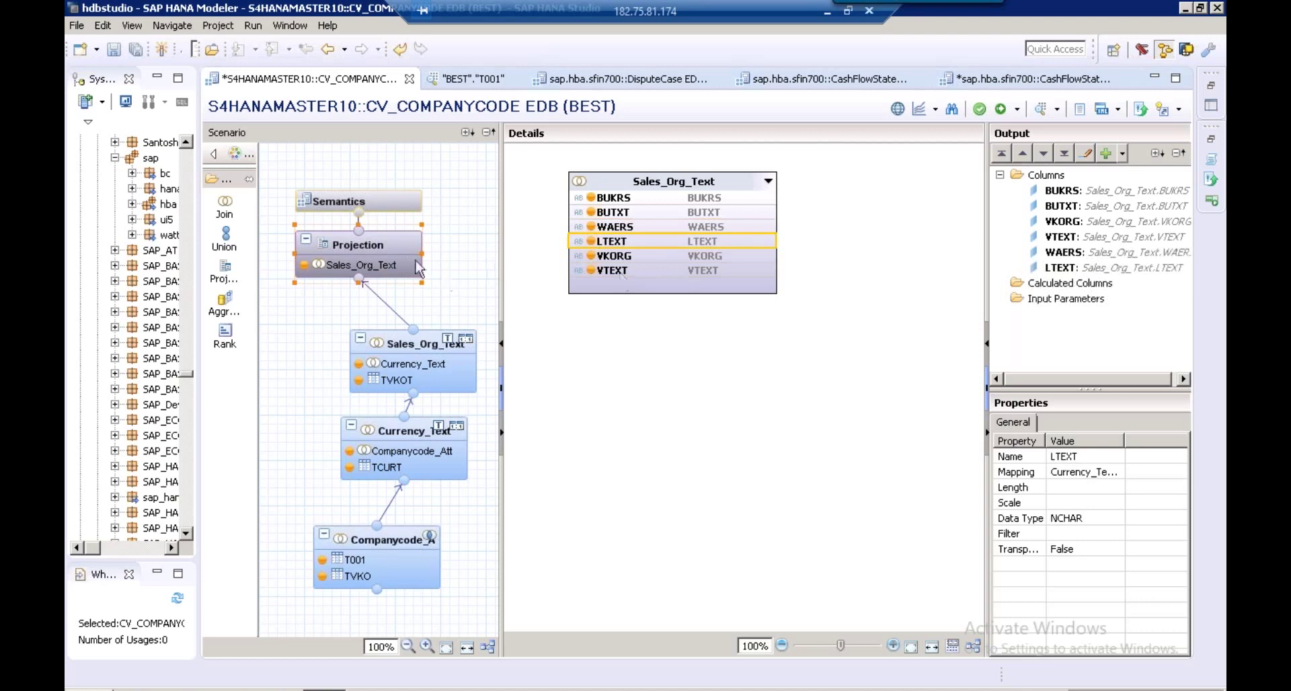
mouse_move(369, 214)
click(371, 213)
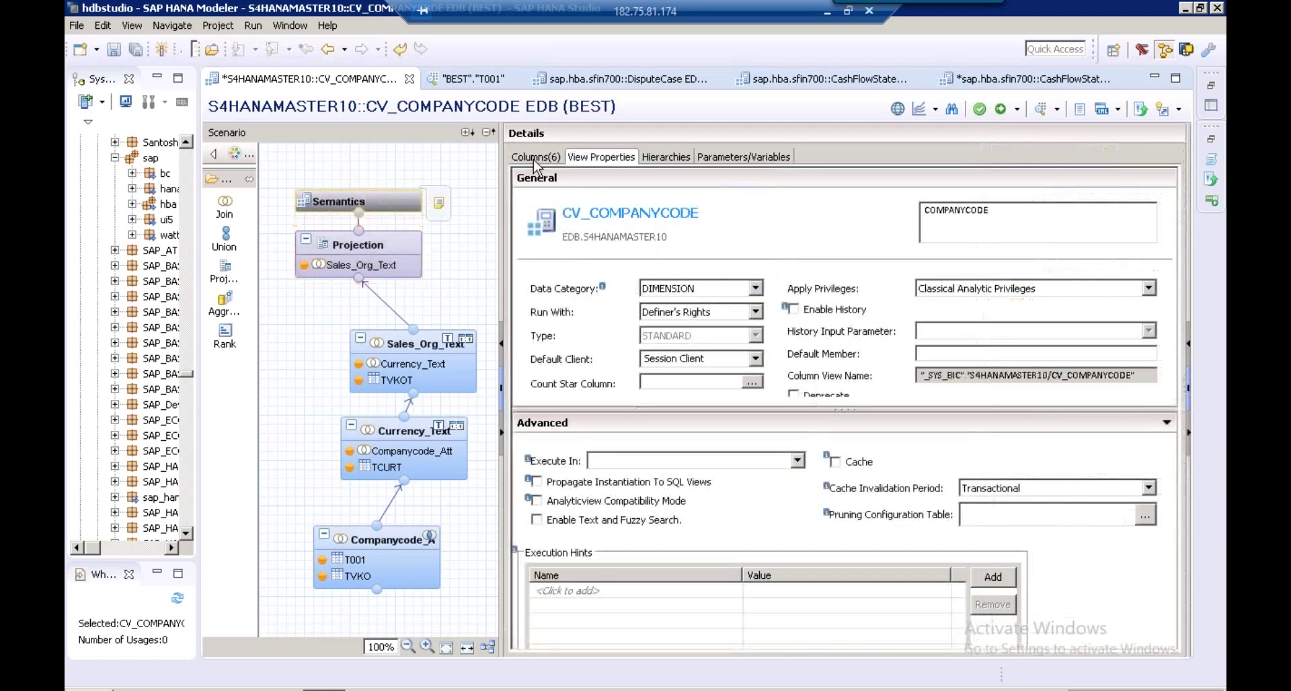
In the Semantics column definitions, make BUKRS a key column labelled by BUTXT
click(534, 159)
drag(485, 192, 436, 192)
click(526, 249)
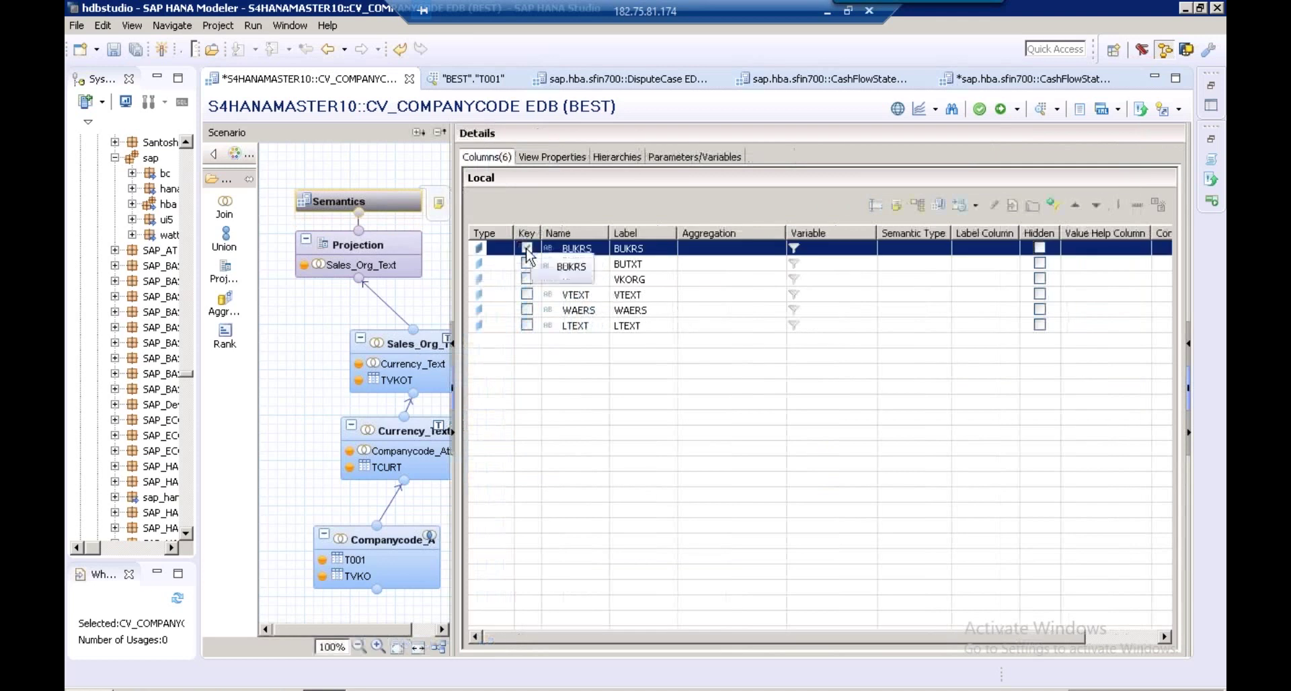
click(526, 249)
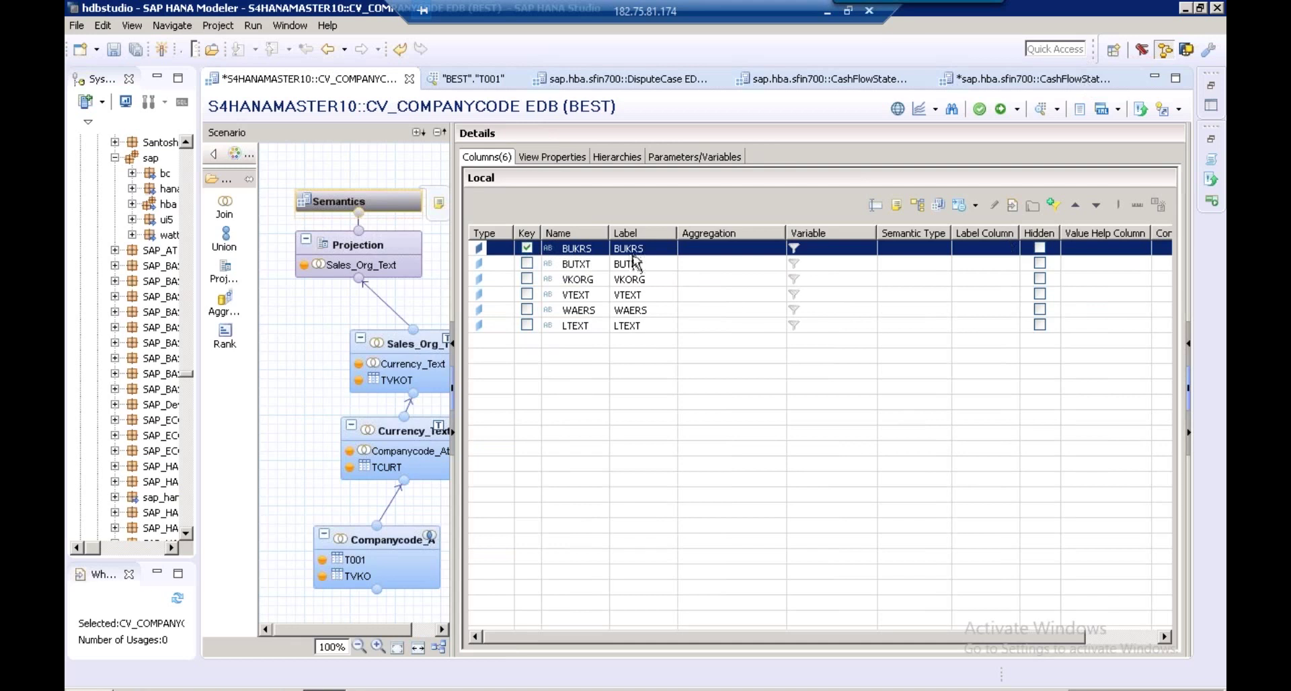
click(965, 250)
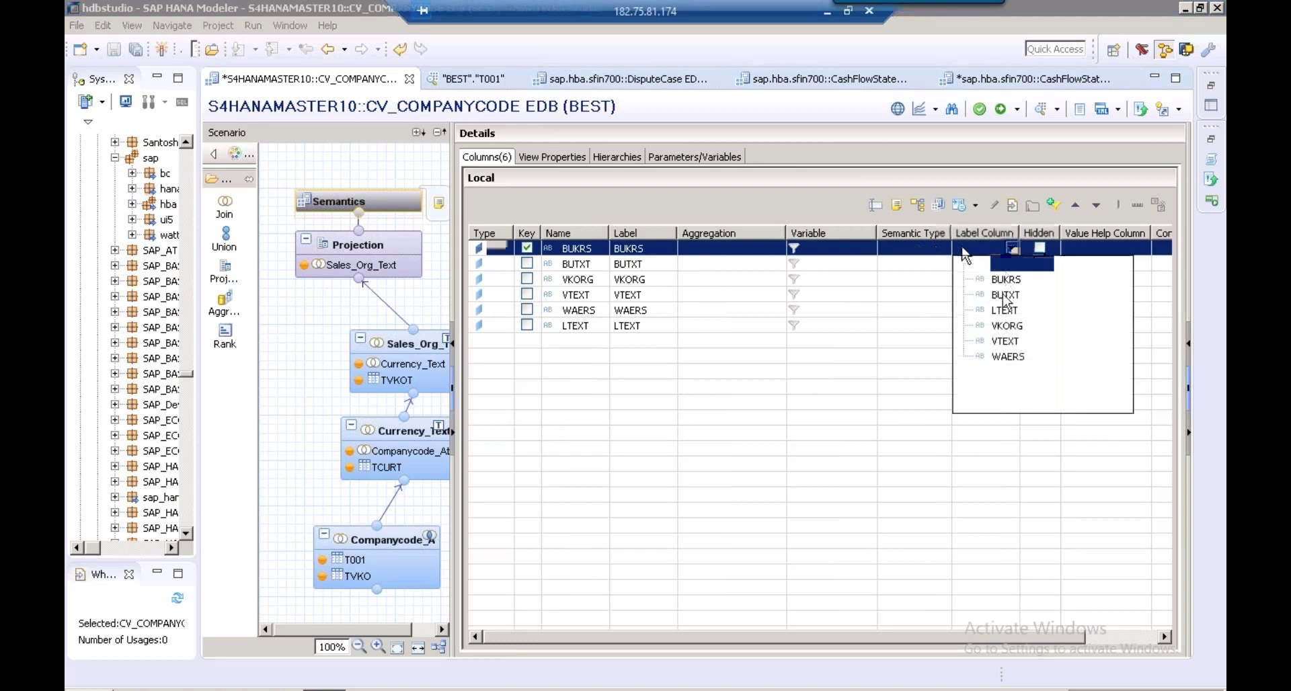
click(1006, 289)
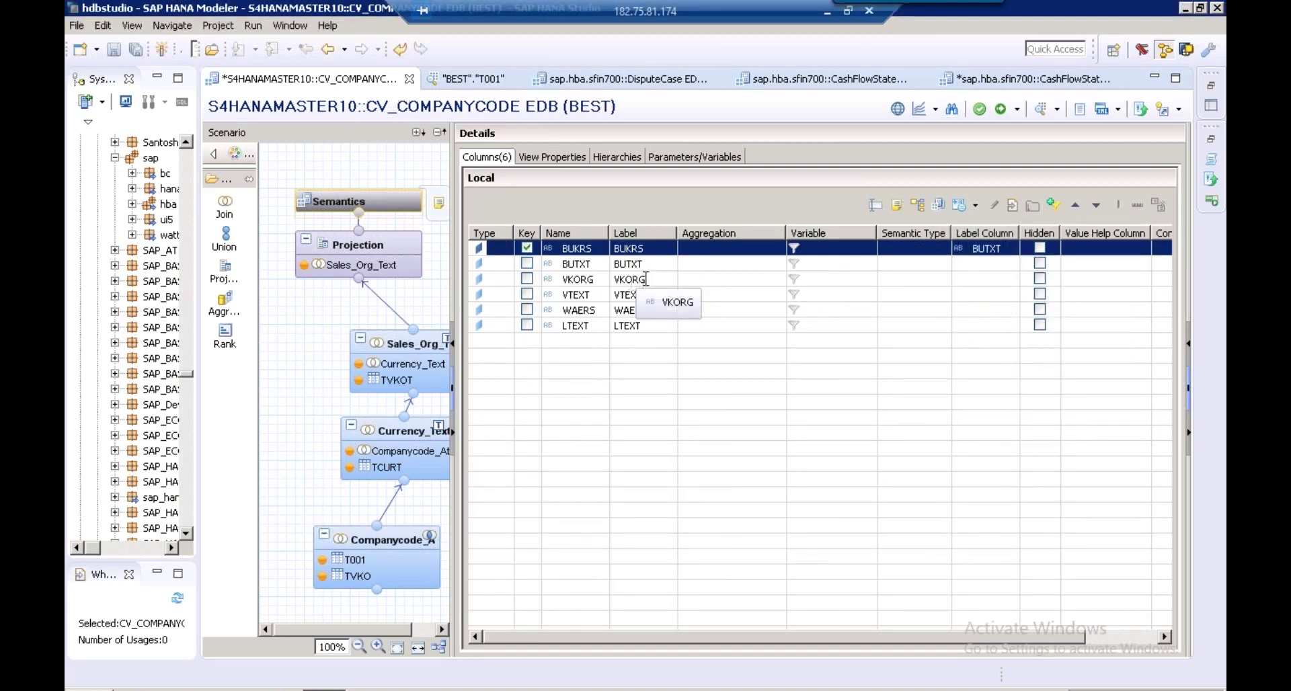
Give VKORG and WAERS the label column VTEXT, then save and activate the view
click(1008, 281)
click(1010, 280)
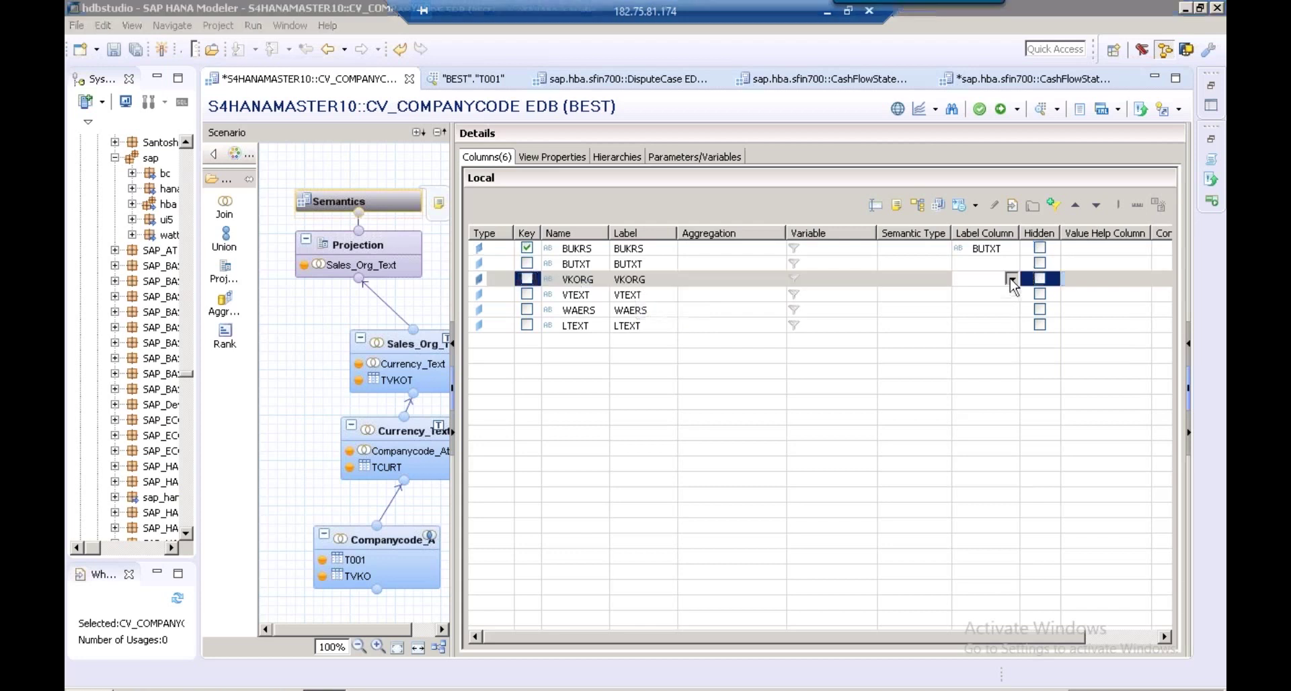
click(1012, 280)
click(1006, 372)
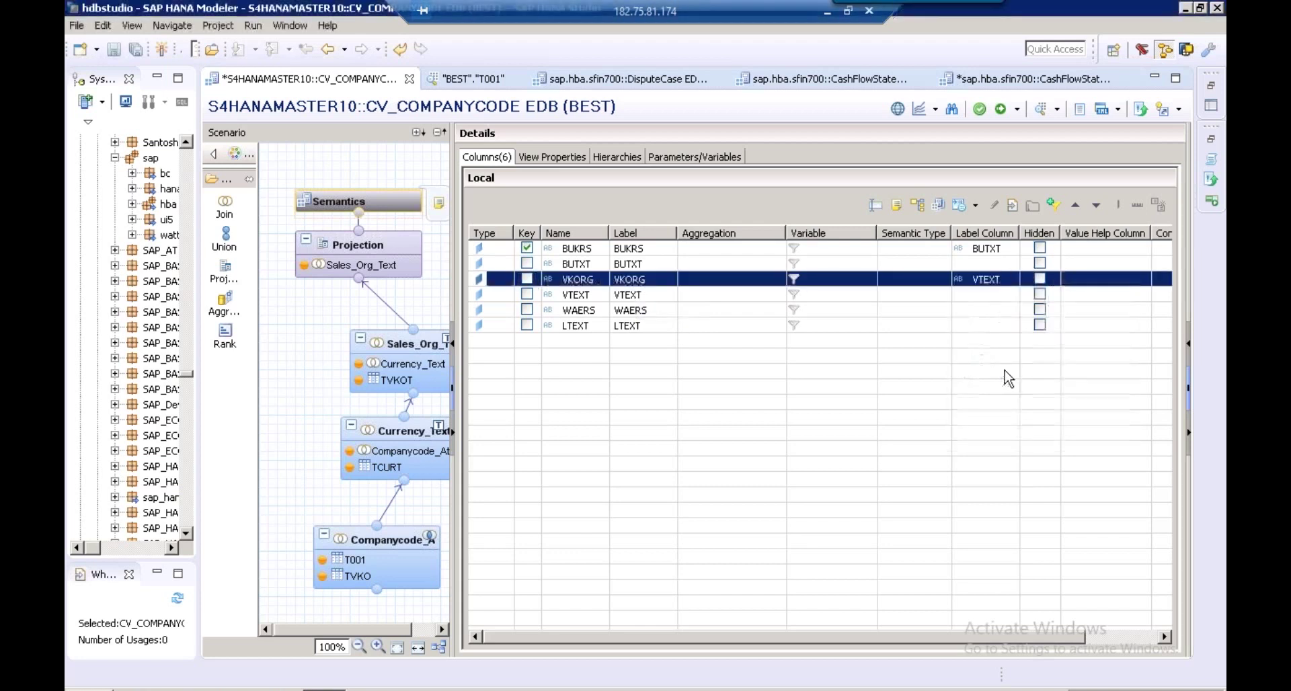
click(642, 313)
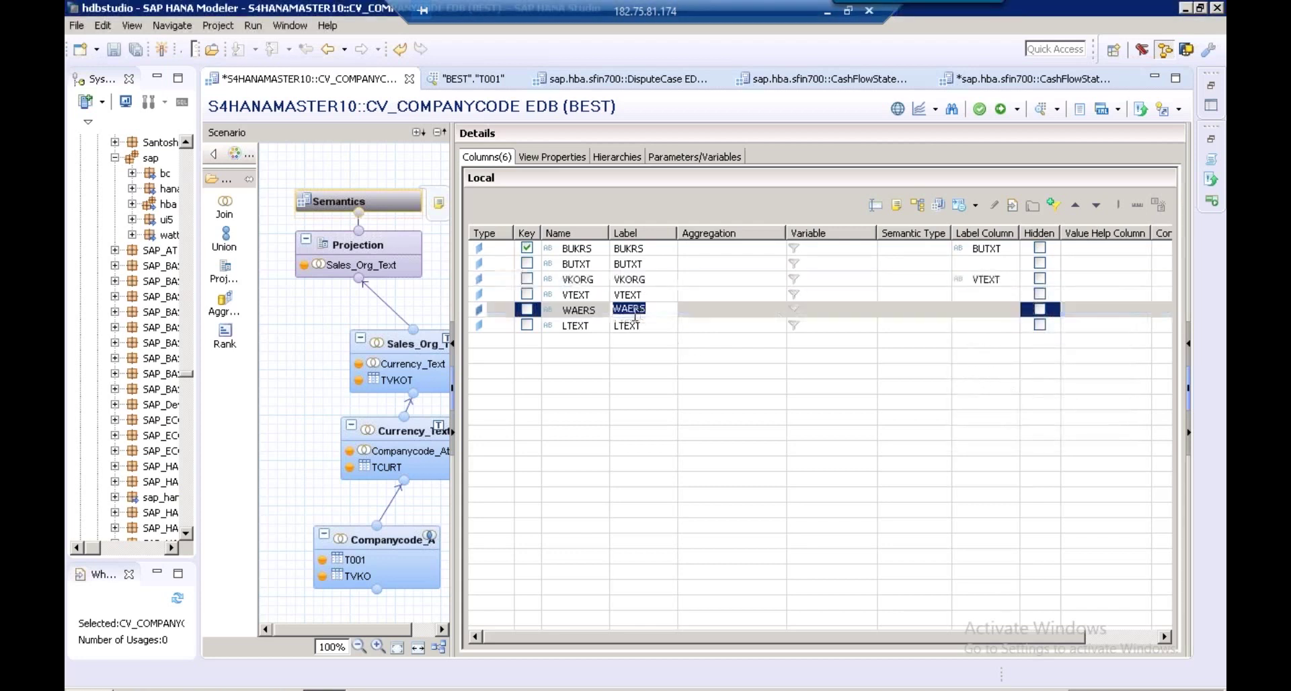
click(995, 311)
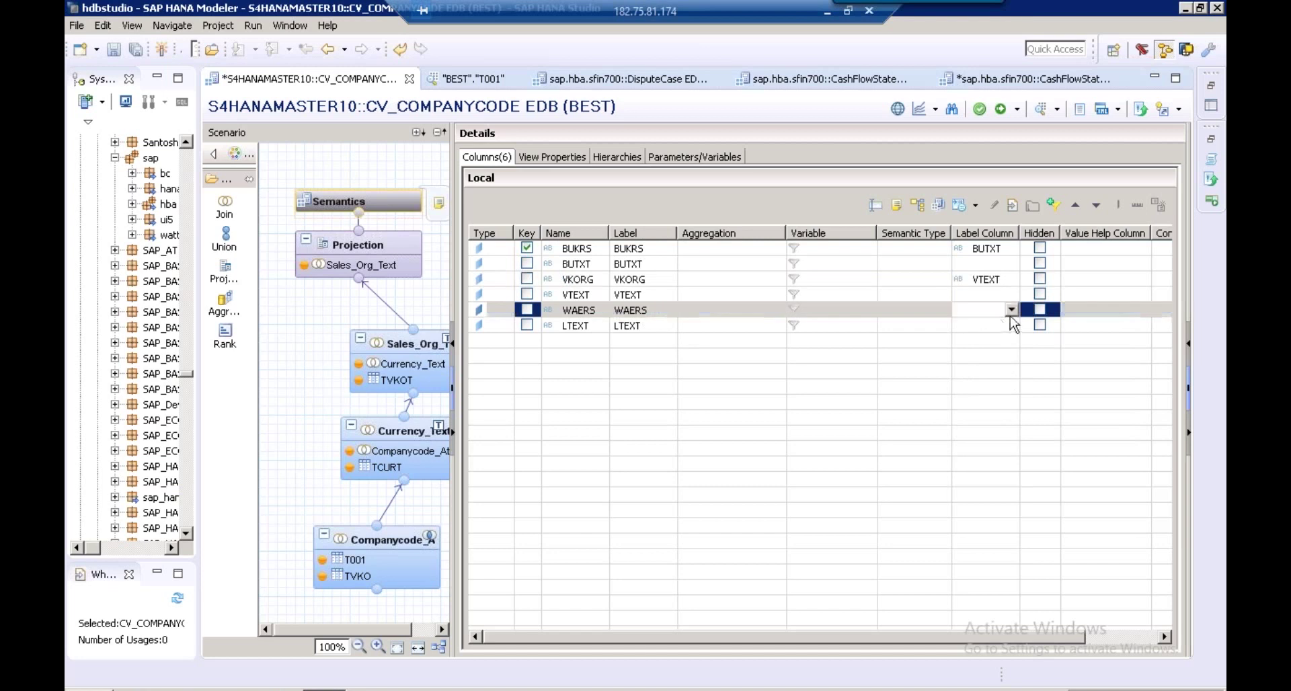
click(1012, 309)
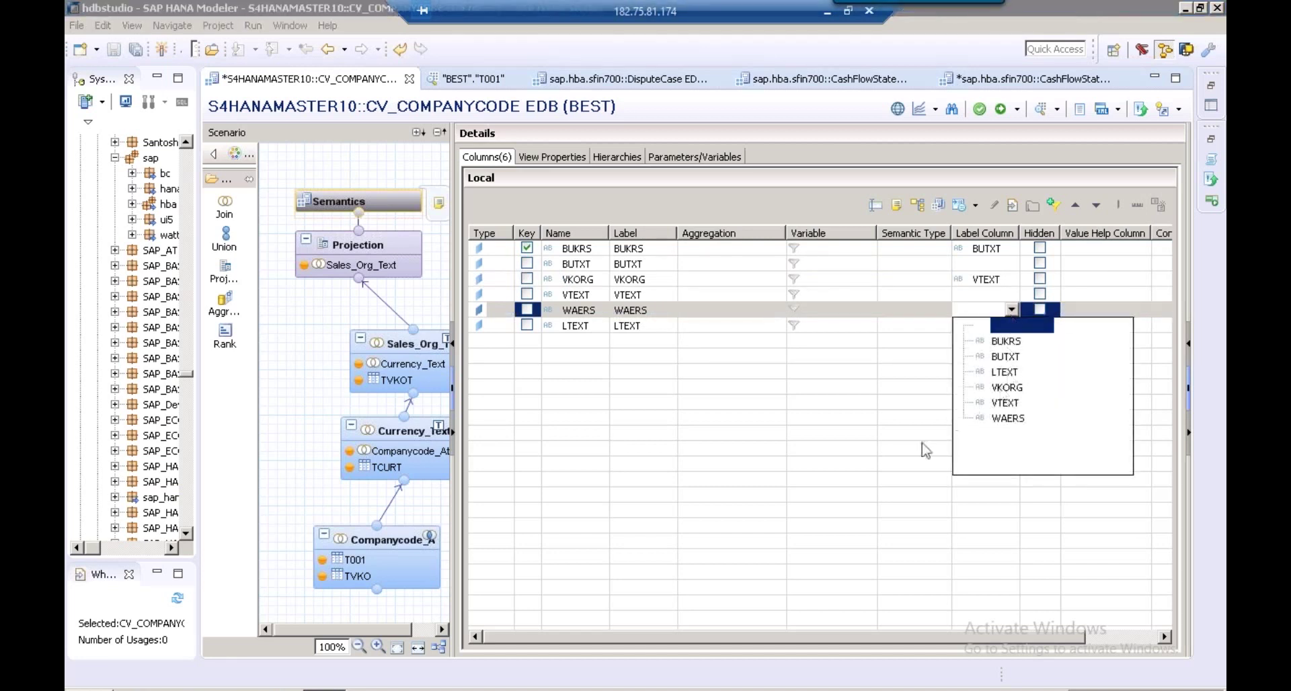
click(1010, 404)
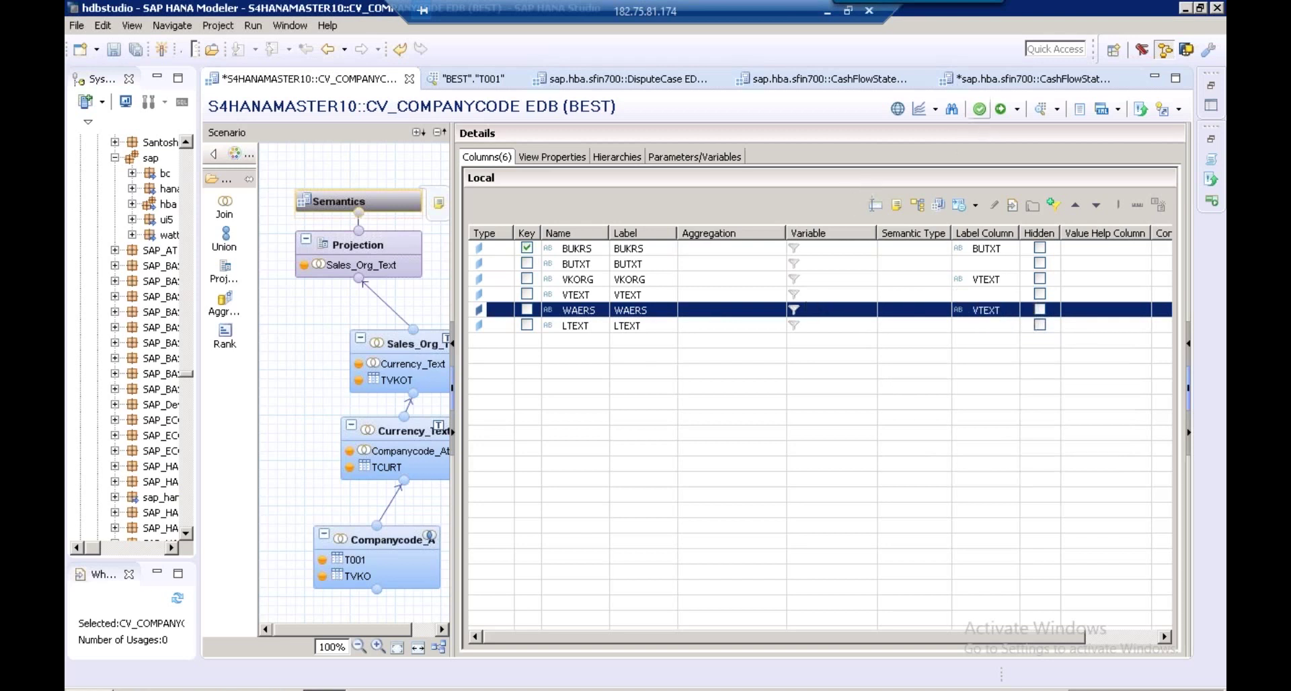
click(981, 109)
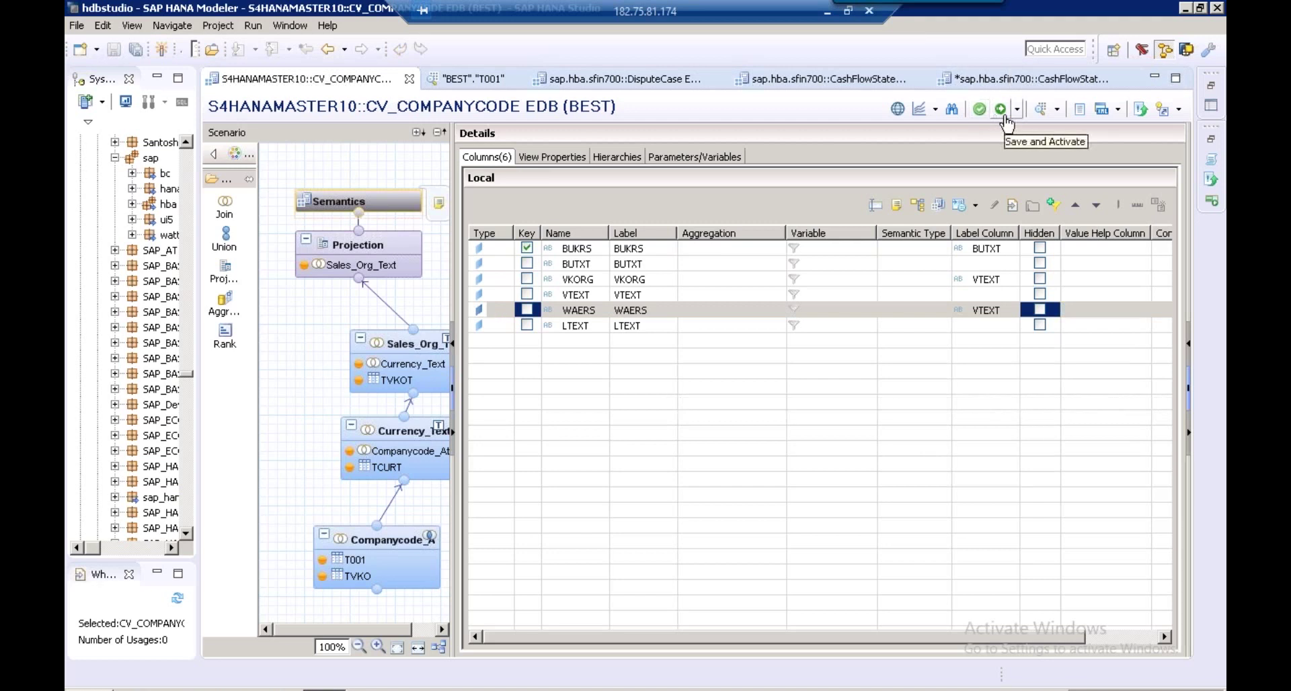
click(1005, 116)
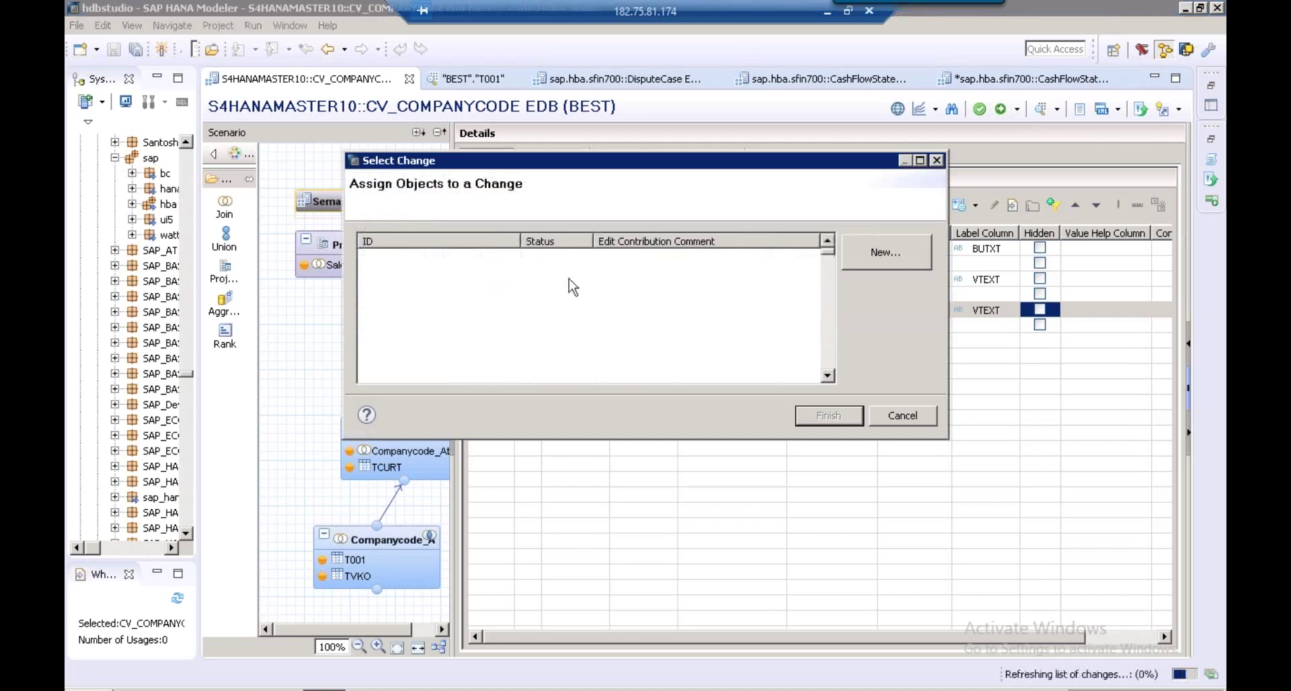
Record the activation under the open change EDB//100 and finish the dialog
click(537, 261)
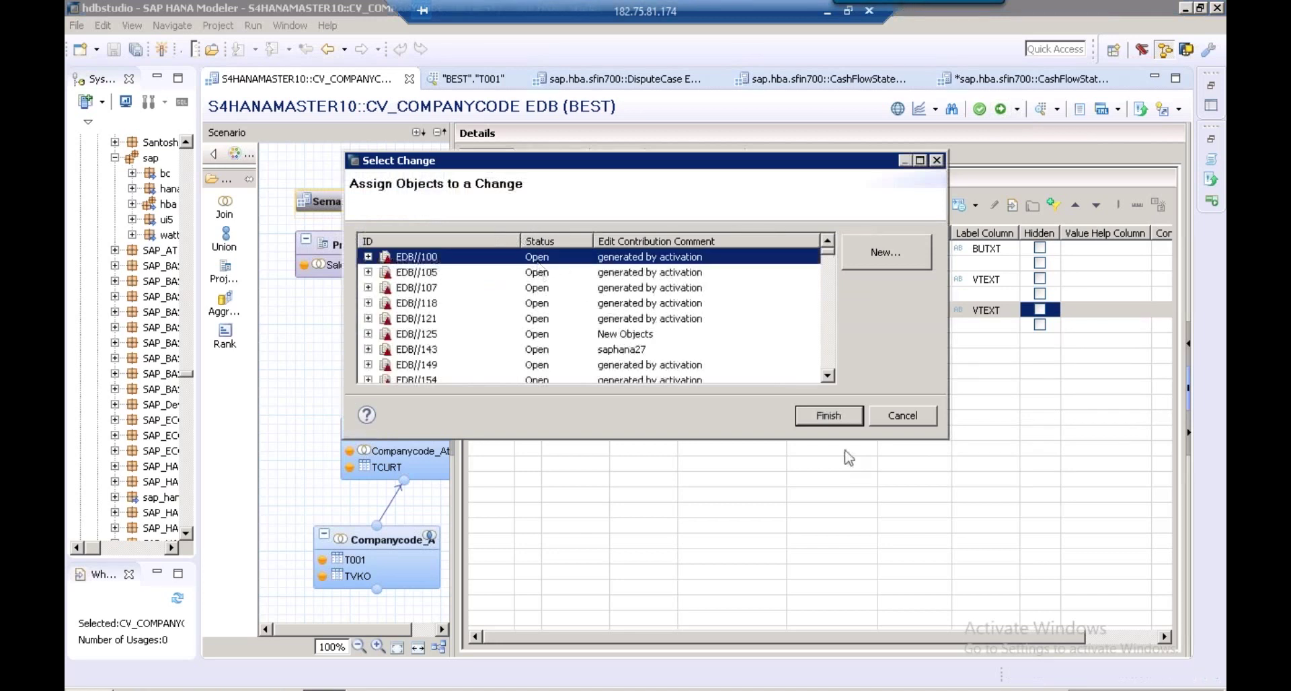
click(830, 416)
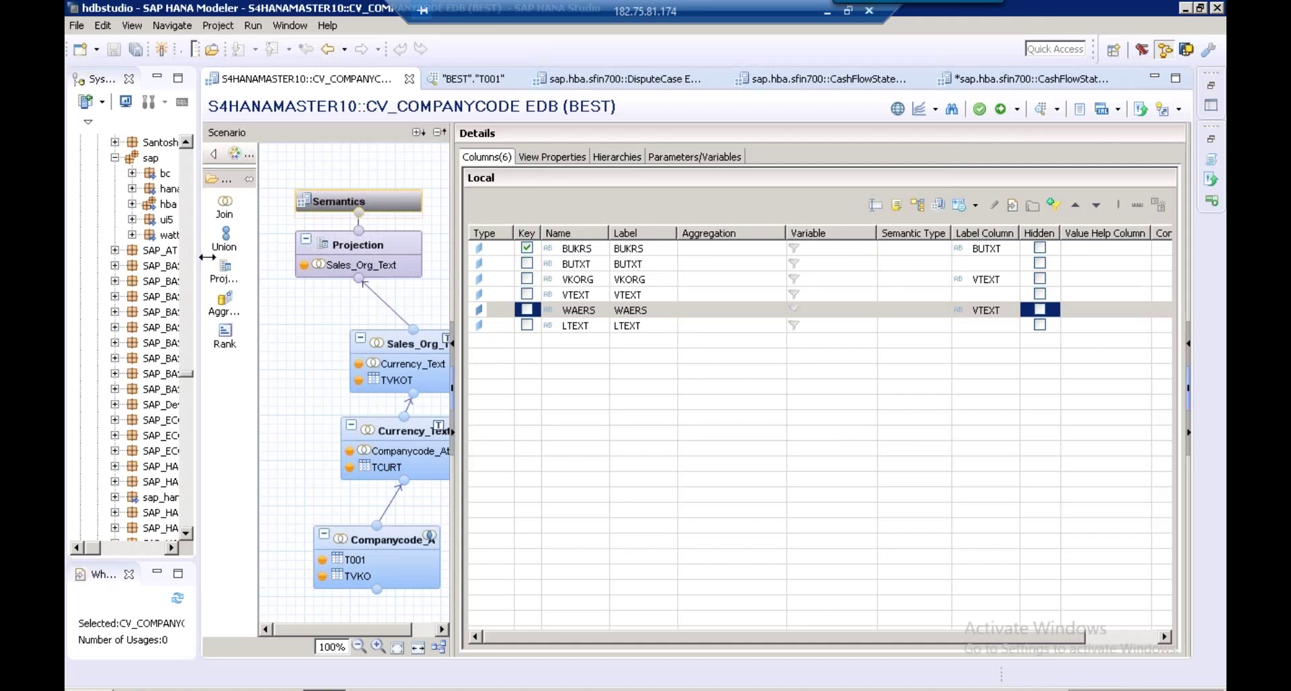
Widen the Systems navigator panel
drag(207, 256, 210, 257)
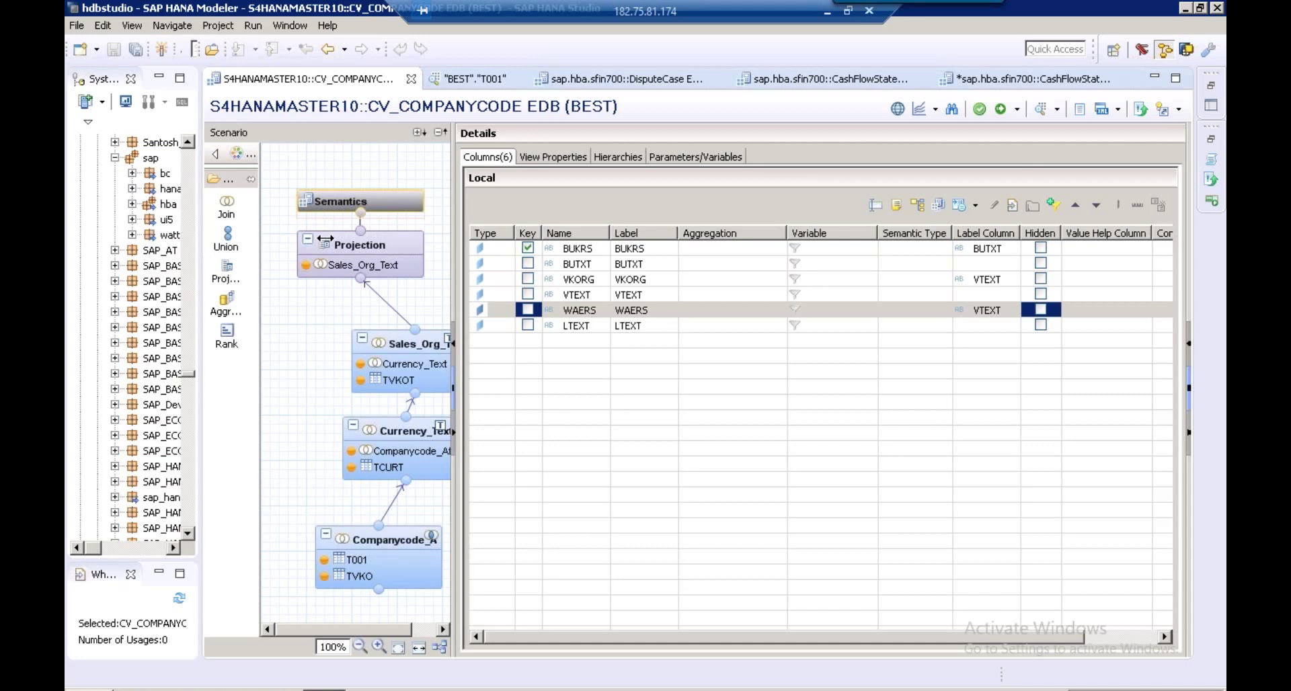
drag(326, 240, 339, 236)
click(328, 534)
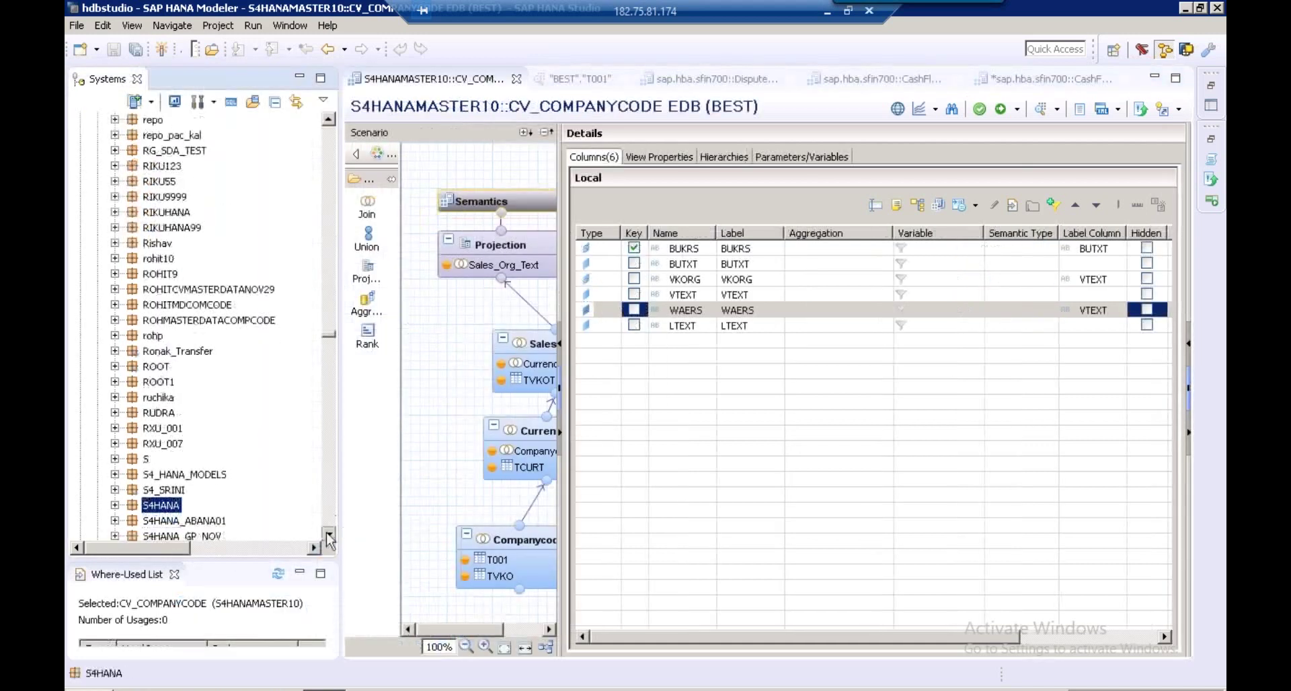
click(328, 535)
click(328, 535)
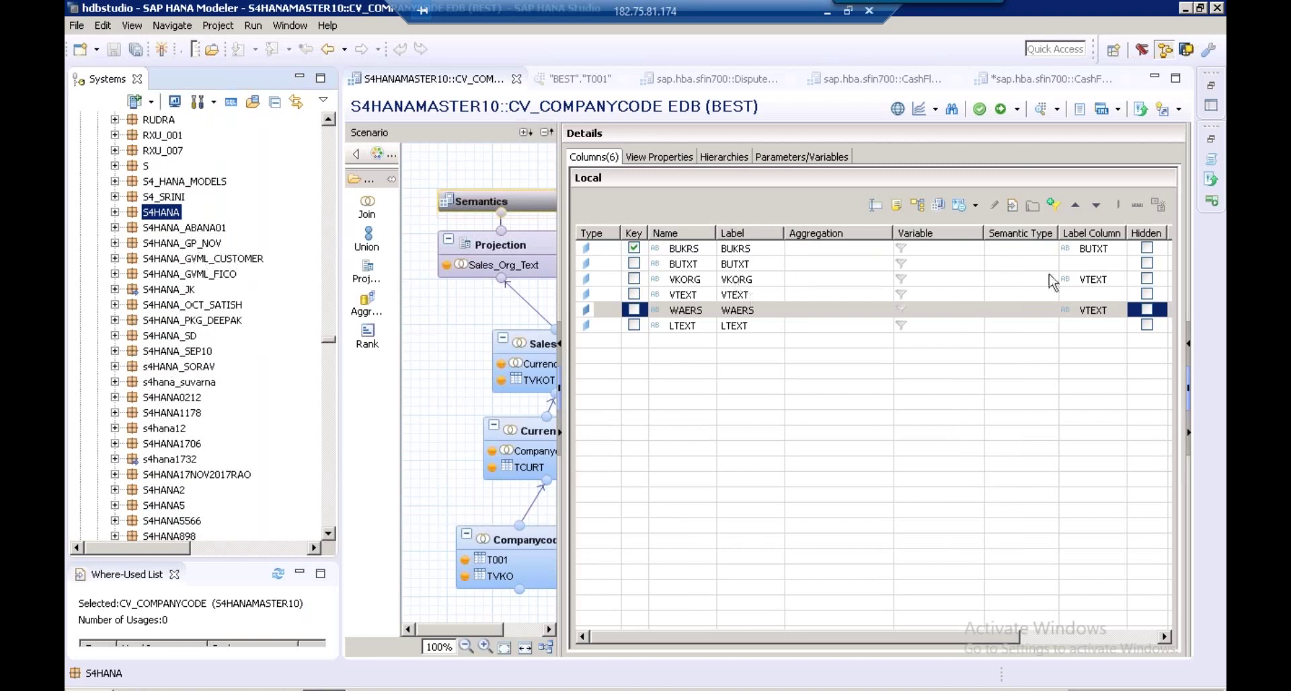
Change WAERS's label column to LTEXT and save and reactivate CV_COMPANYCODE
click(1091, 281)
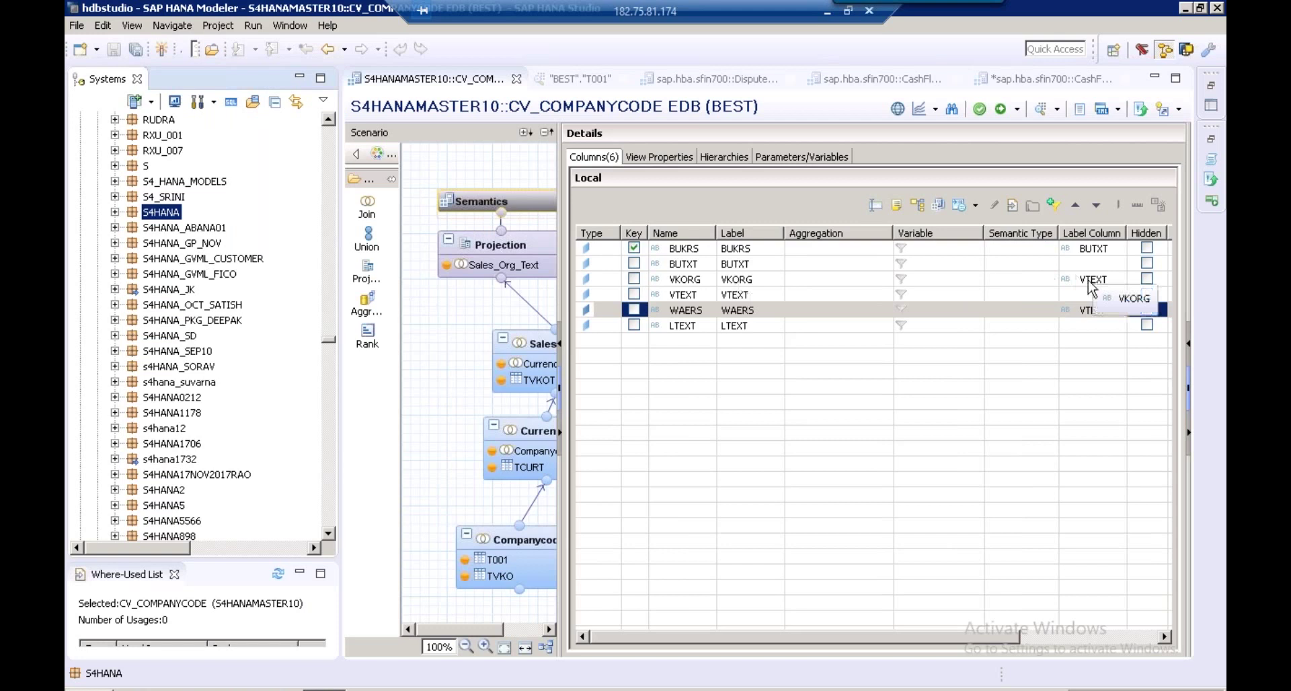
click(1088, 315)
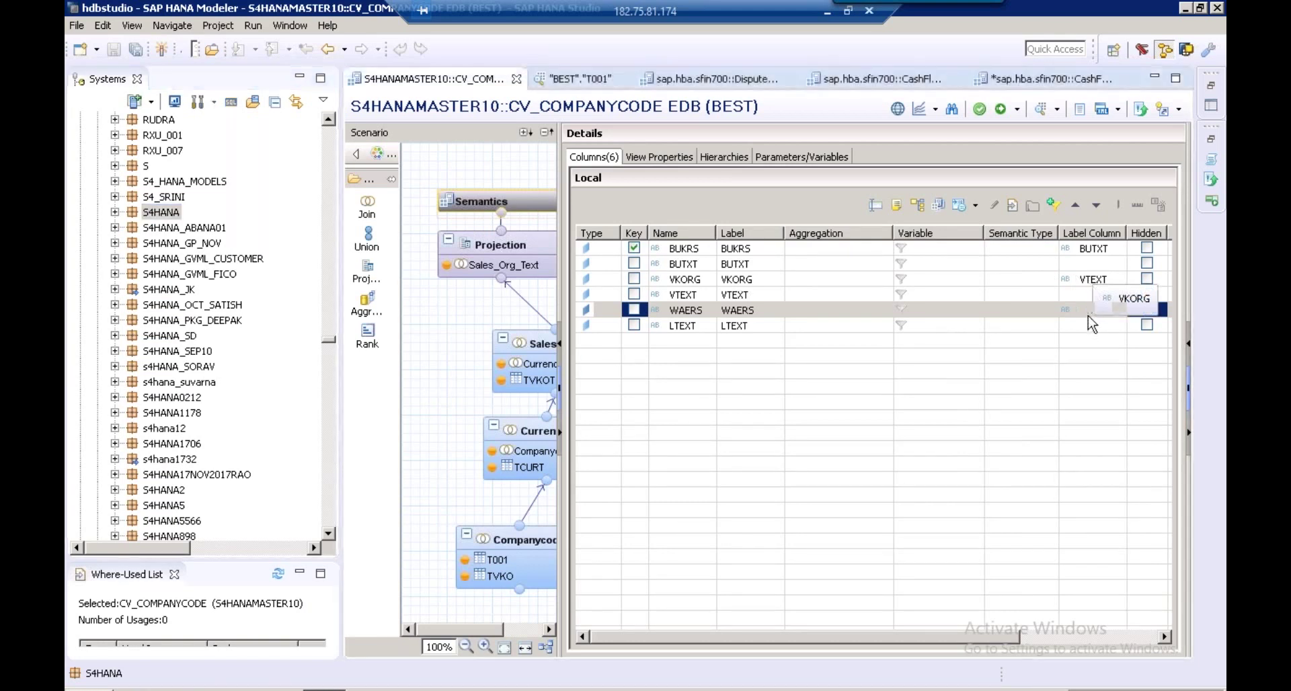
click(1118, 310)
click(1129, 374)
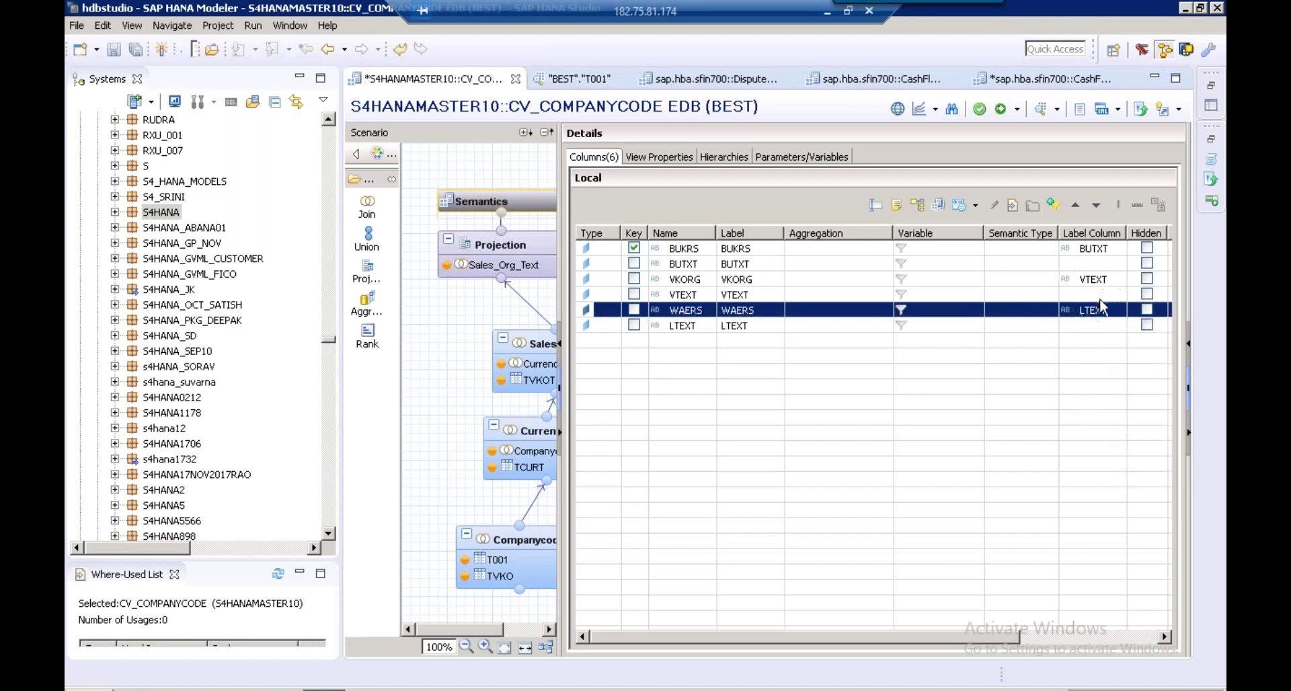
click(1005, 115)
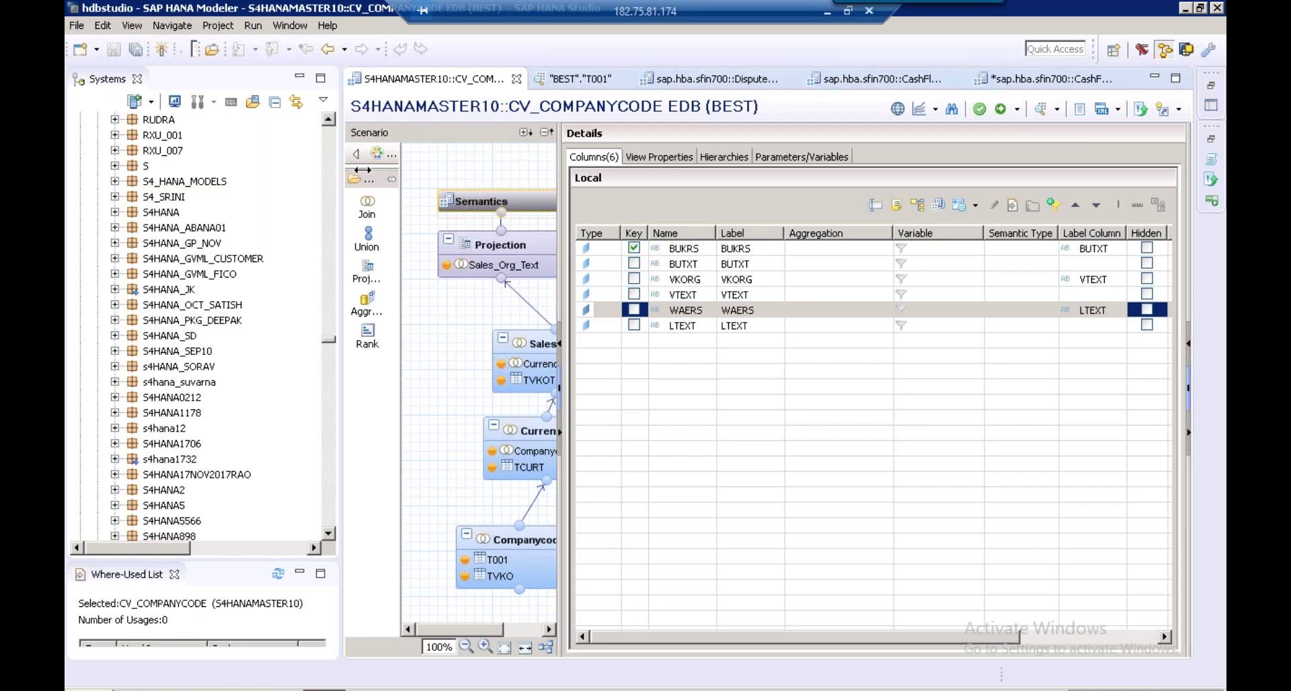
drag(363, 170, 431, 160)
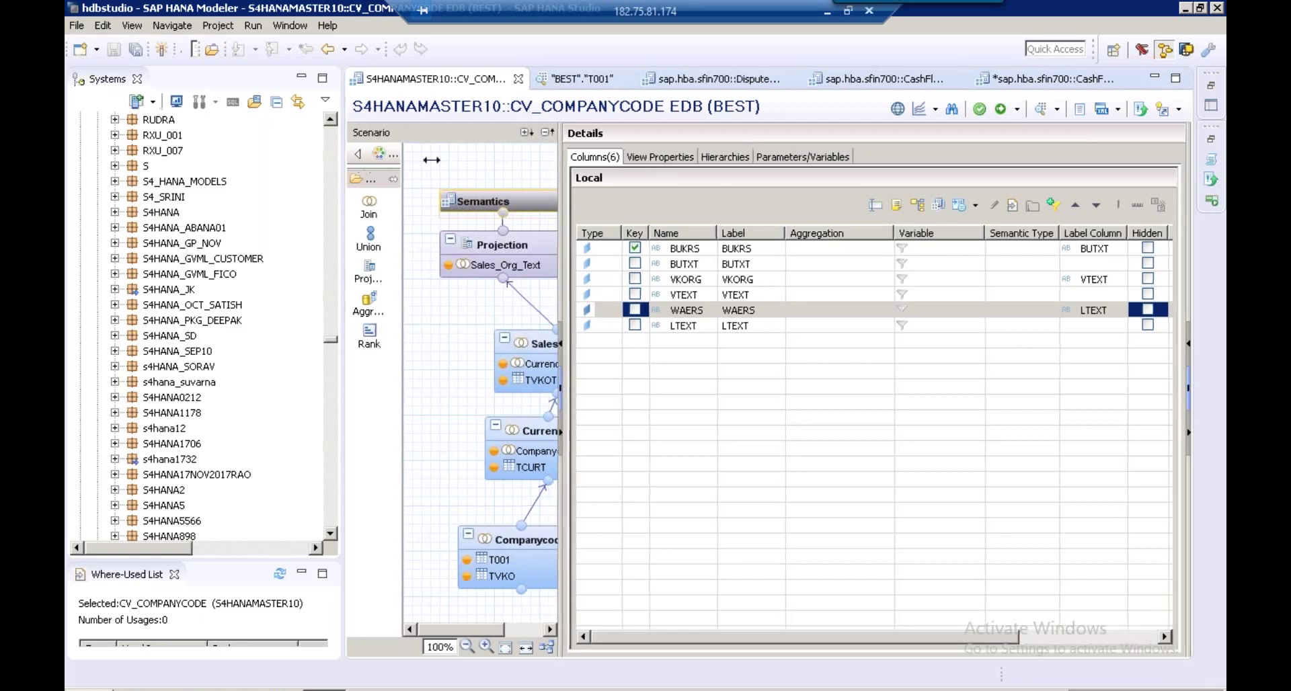
Open the data preview of CV_COMPANYCODE from the S4HANAMASTER10 package
text(s4h)
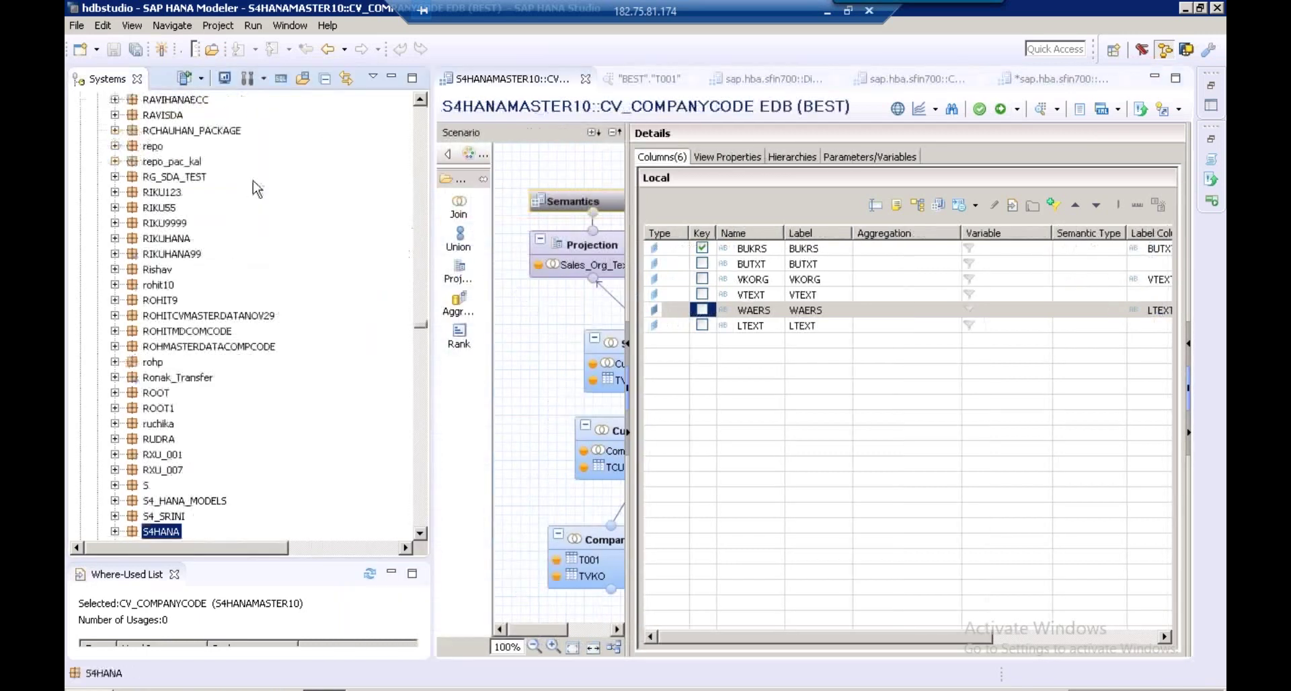
text(anam)
click(420, 534)
click(420, 534)
click(420, 534)
scroll(249, 323, down, 3)
scroll(331, 426, down, 1)
click(210, 320)
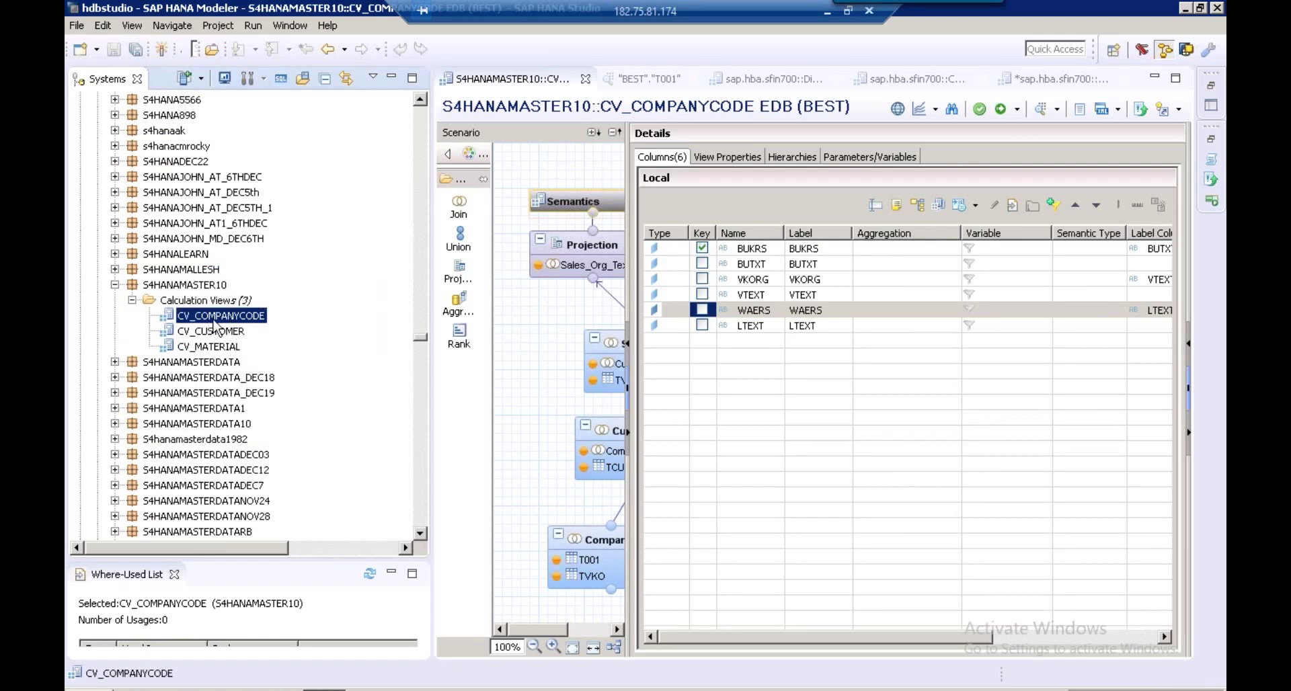
right_click(214, 322)
click(265, 453)
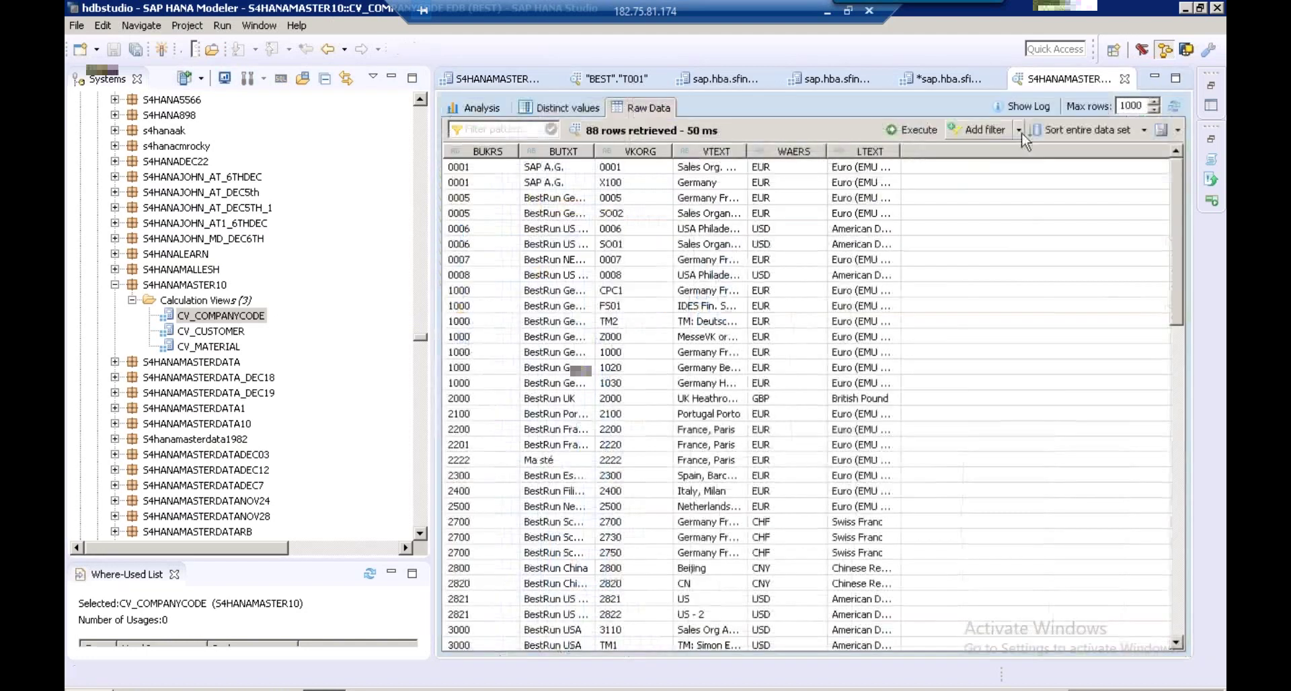
Filter the raw data preview on BUKRS 1000, run it, and widen the text columns
click(1019, 130)
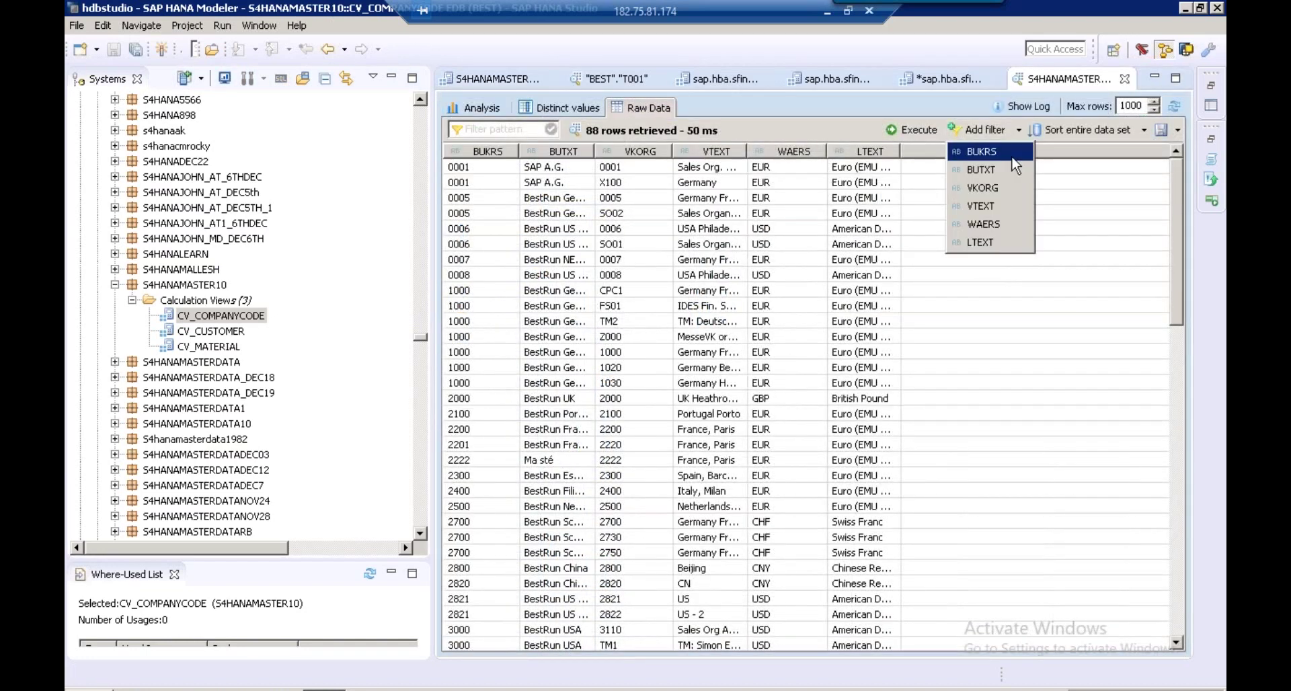
click(1013, 153)
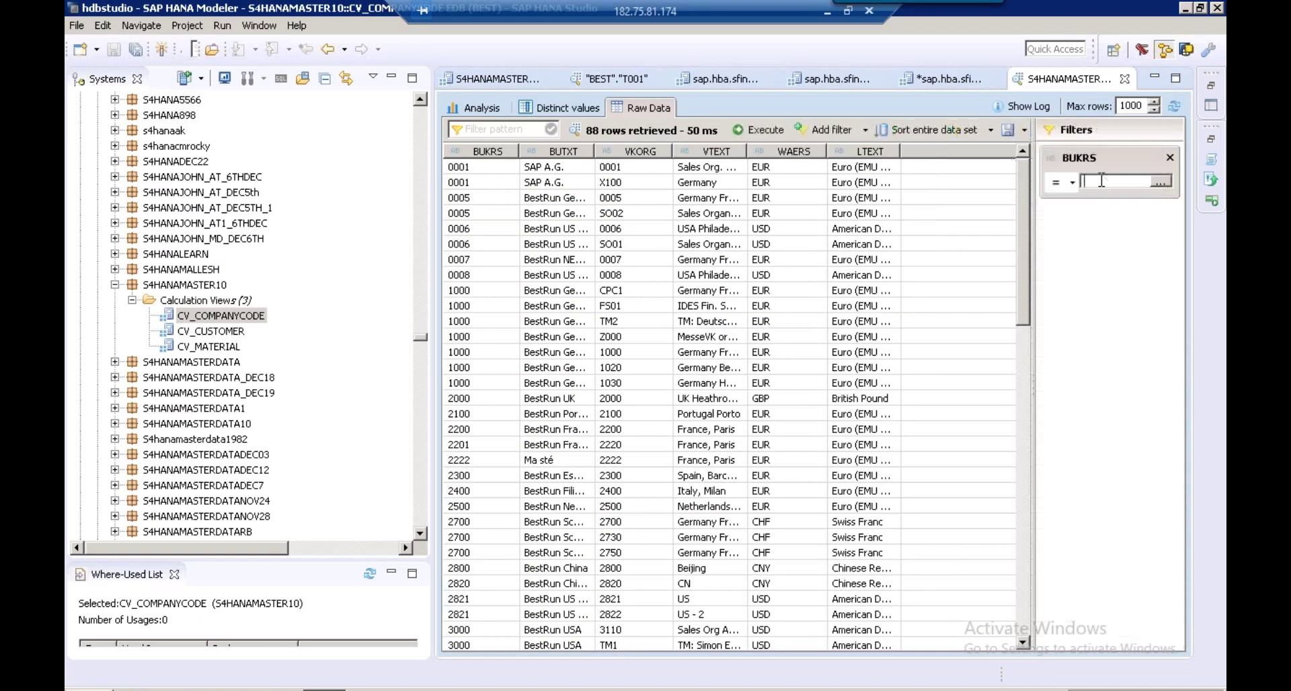
text(1000)
click(762, 133)
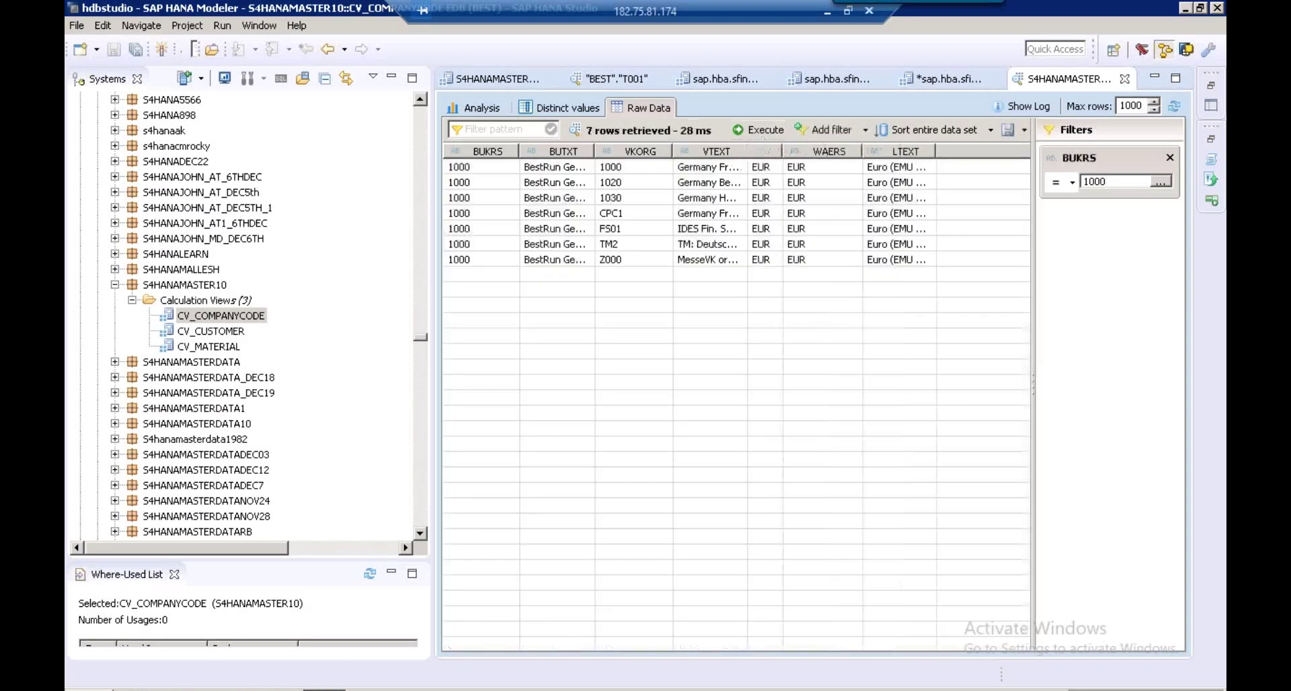
drag(941, 156, 1122, 318)
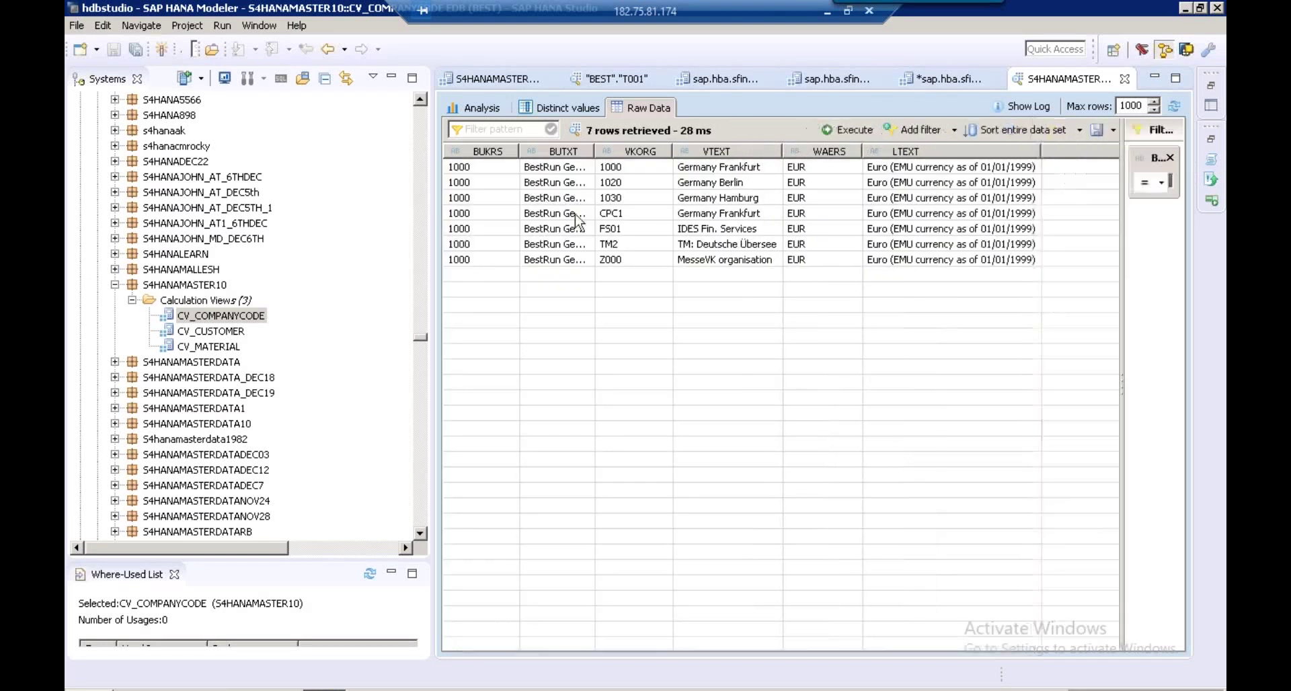
double_click(595, 152)
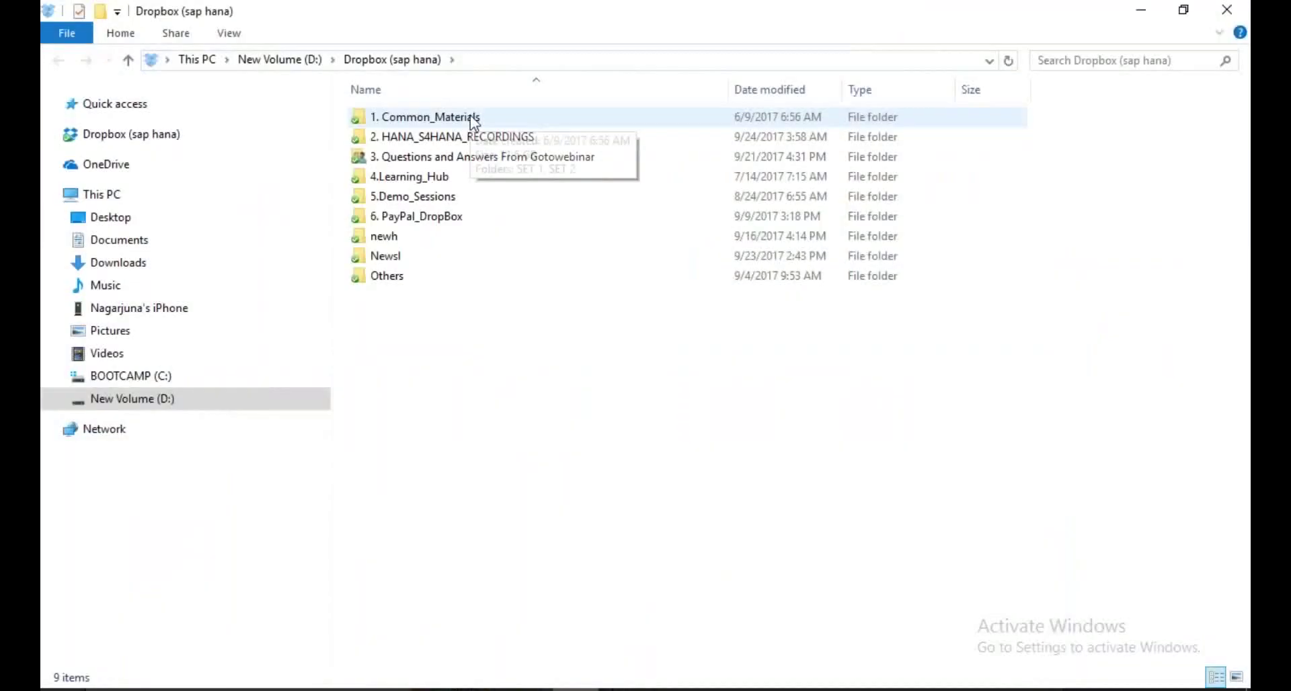
Select the 1. Common_Materials folder in the Dropbox (sap hana) folder
click(474, 118)
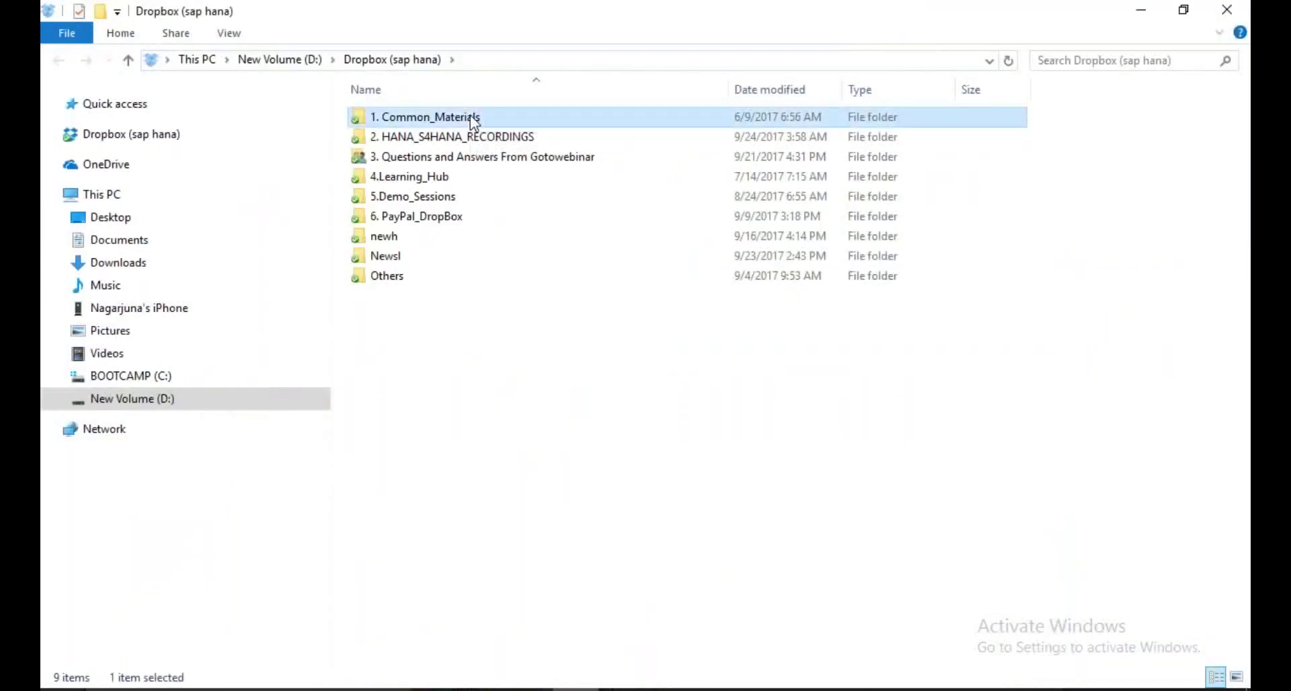
Navigate from 1. Common_Materials through 1.Data Modelling into the 3. Calculation View folder
double_click(474, 119)
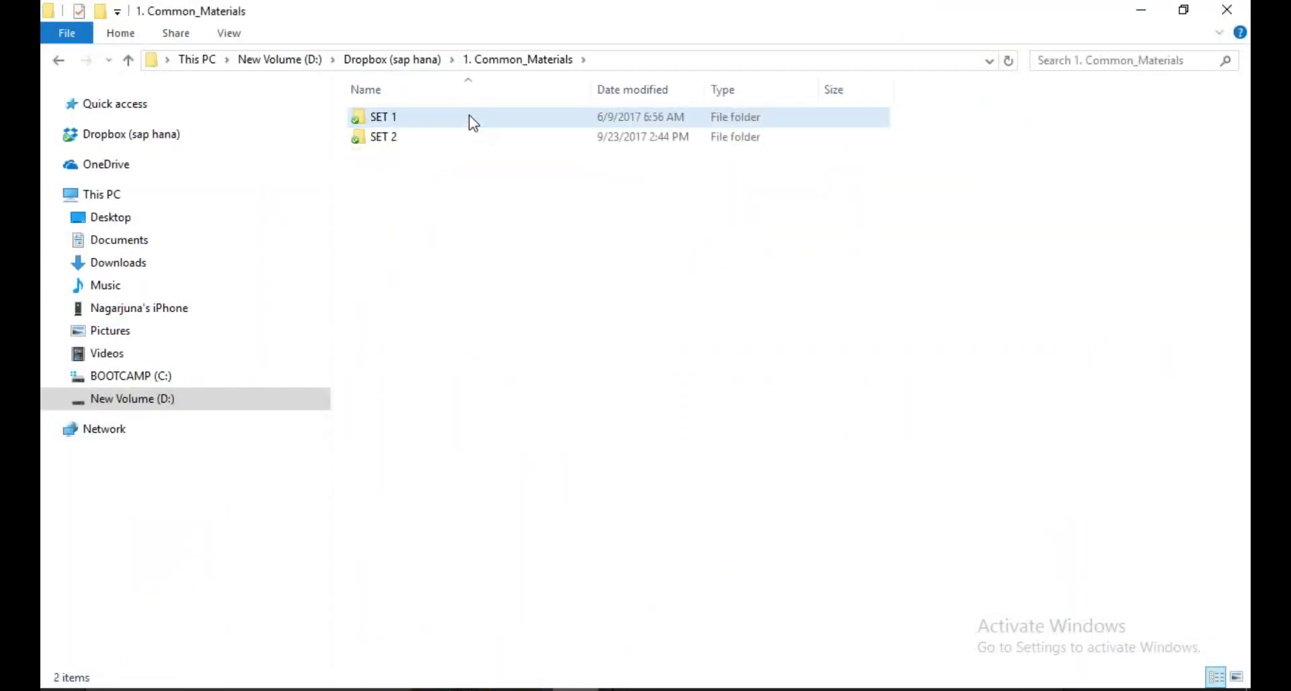
click(430, 117)
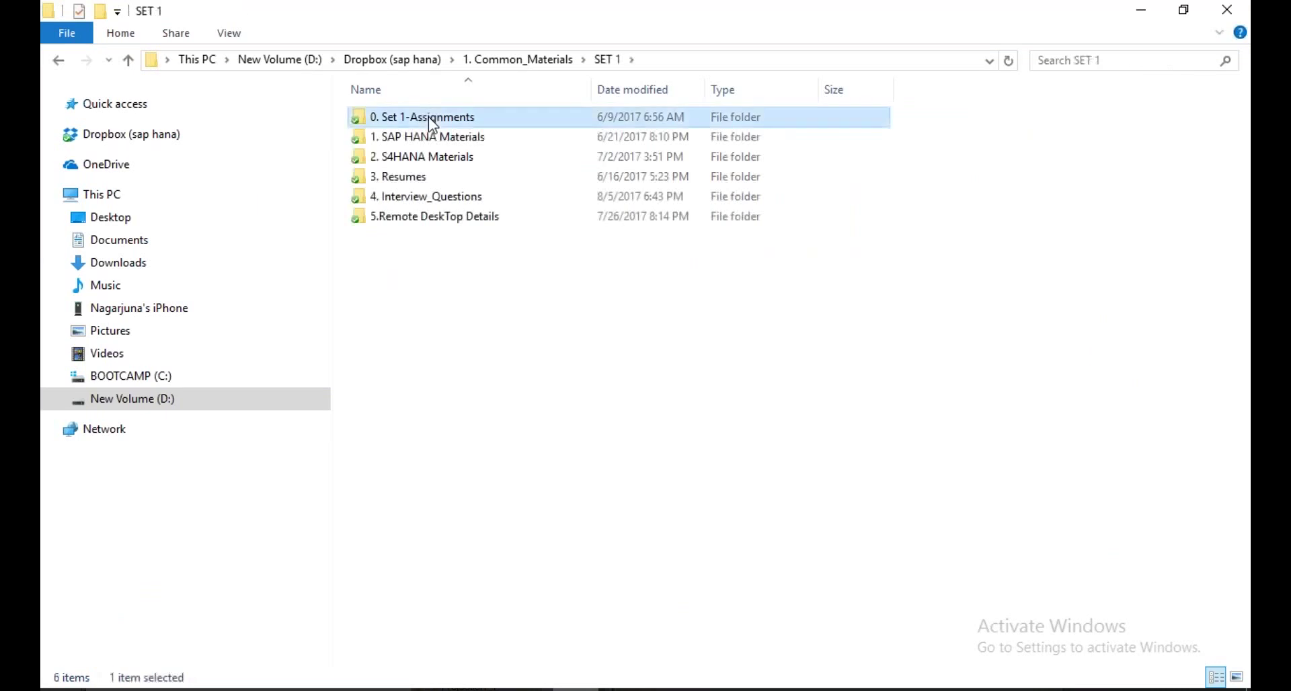
double_click(418, 118)
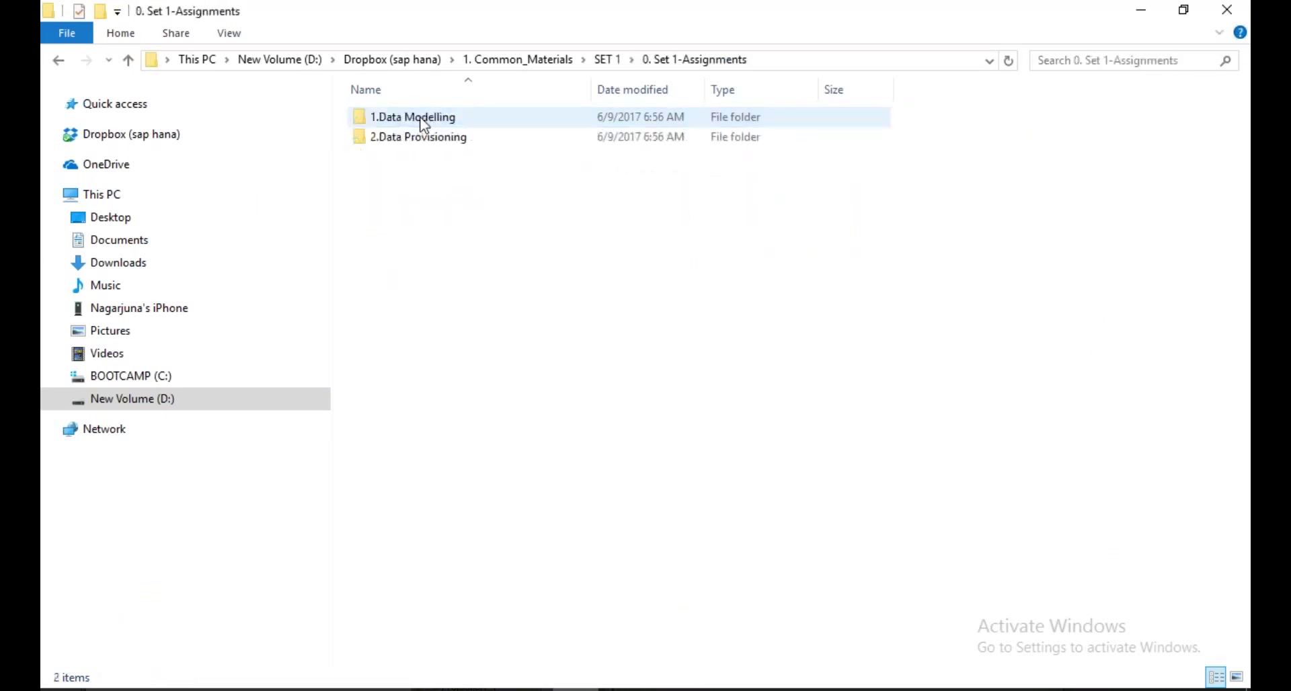
double_click(425, 120)
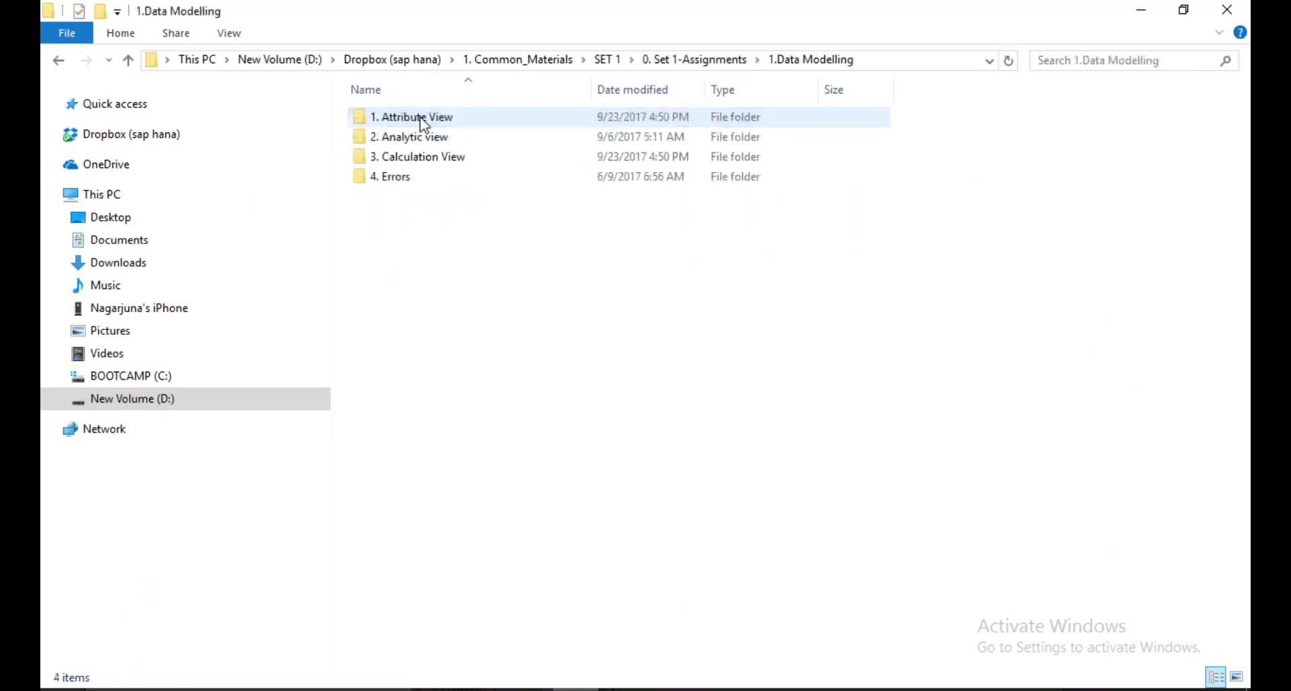
click(424, 125)
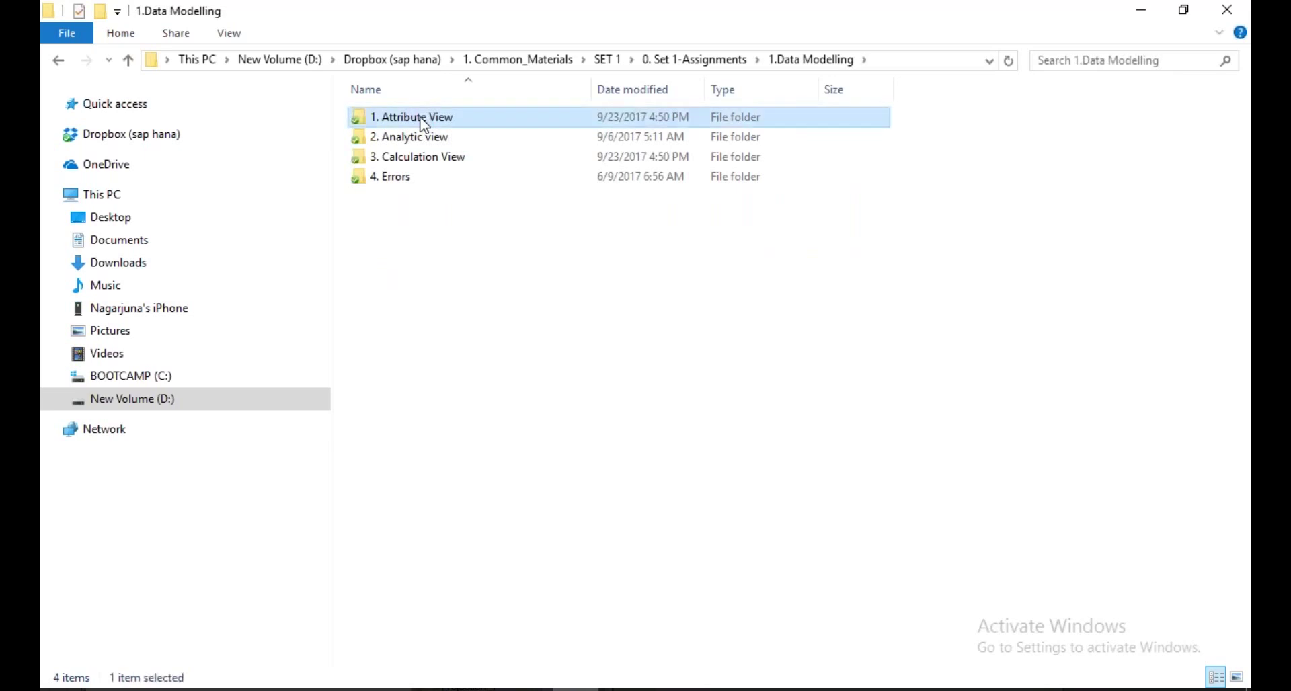
double_click(425, 119)
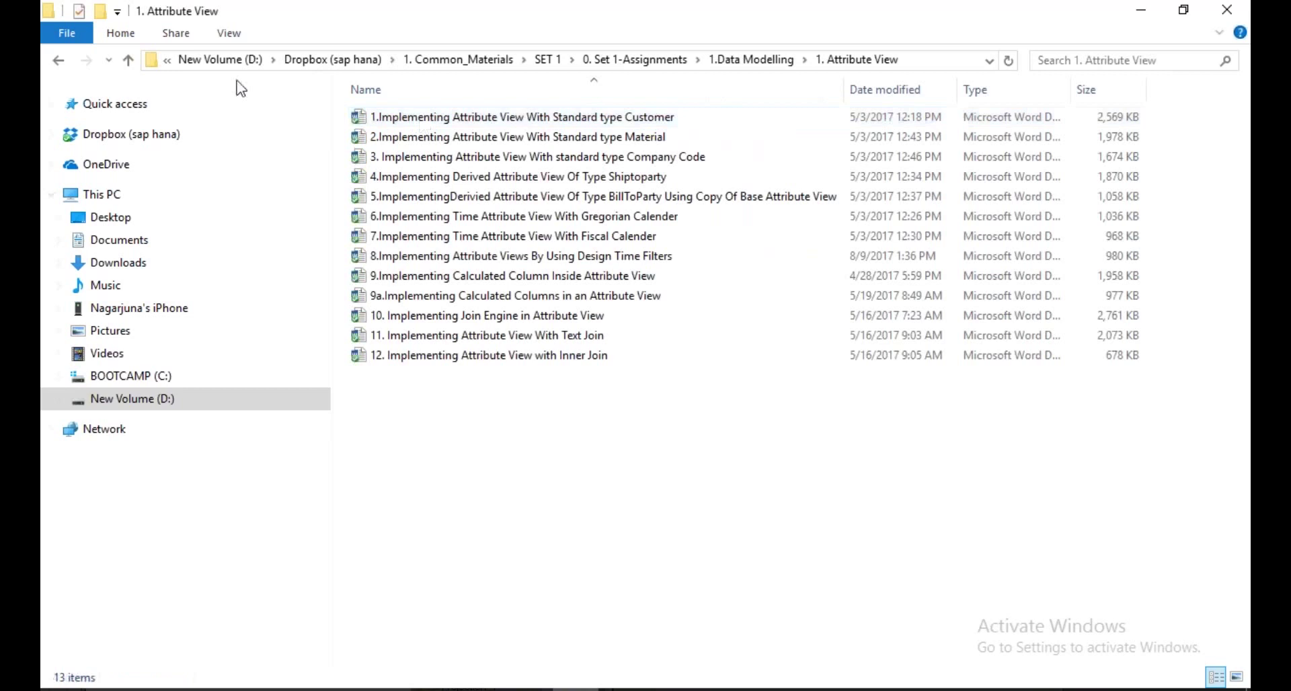
click(127, 60)
click(127, 59)
double_click(403, 119)
click(398, 156)
double_click(427, 162)
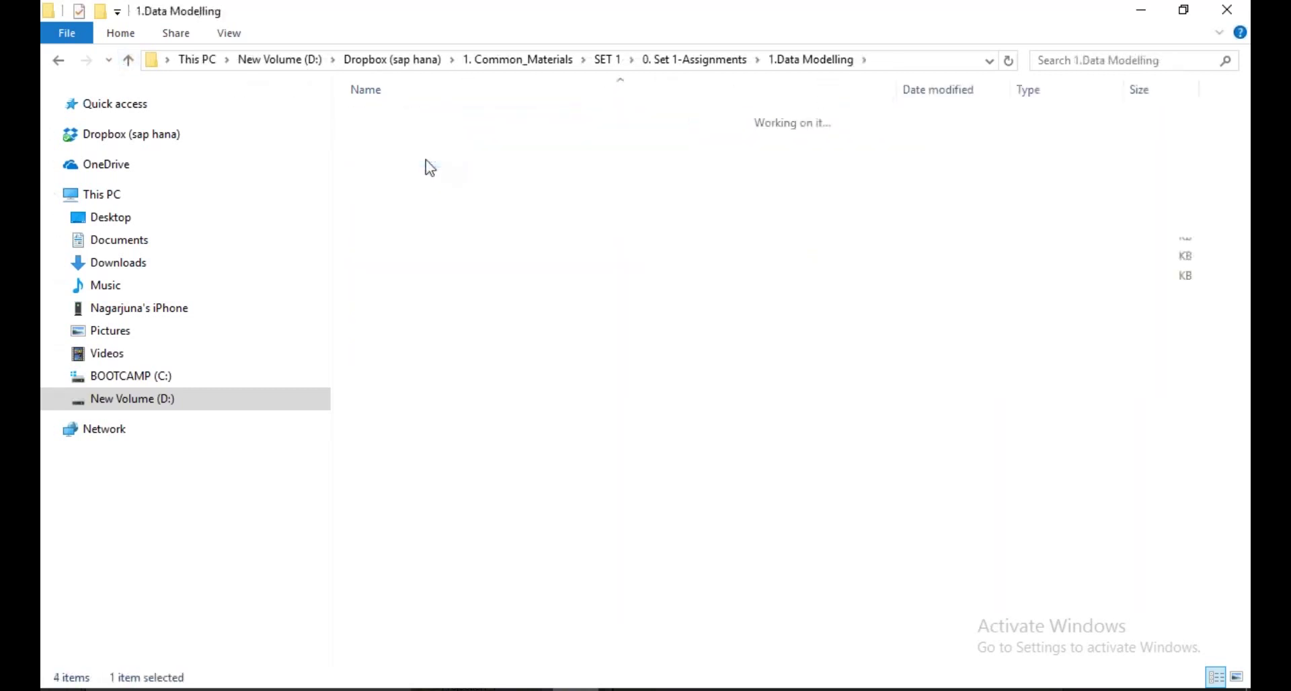
Open the Company Code dimension calculation view document
click(593, 124)
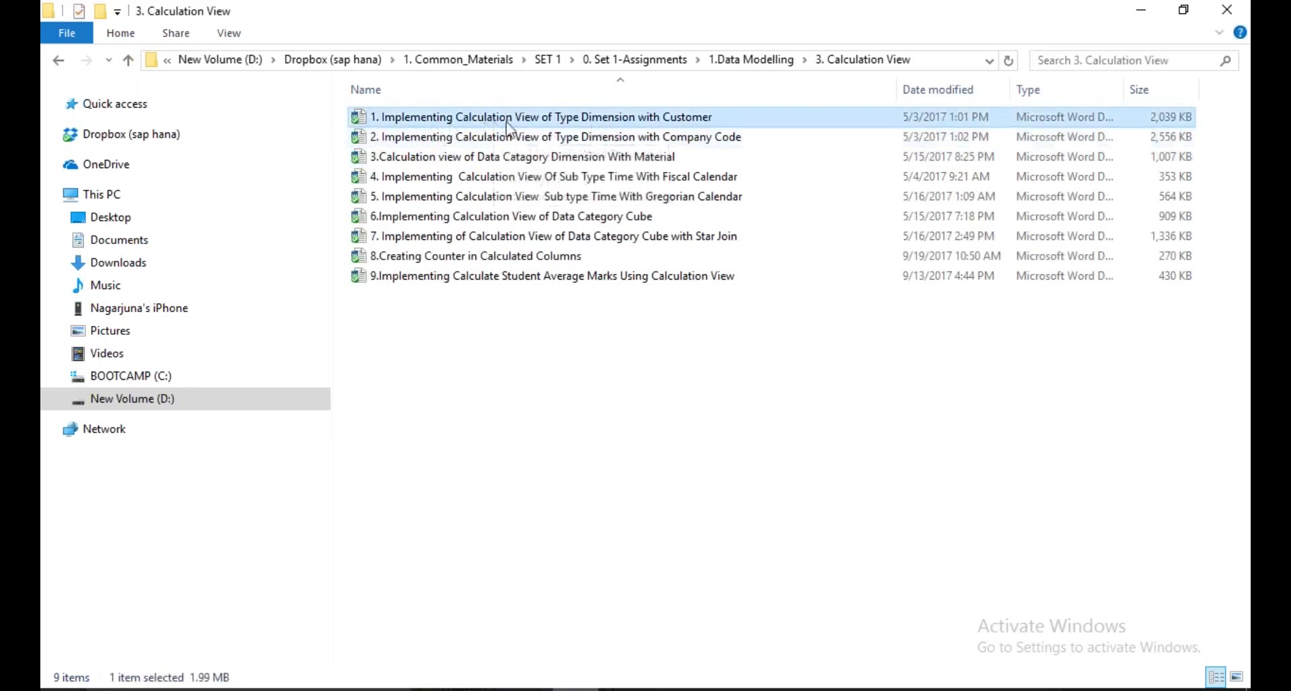
click(696, 137)
click(644, 160)
click(628, 203)
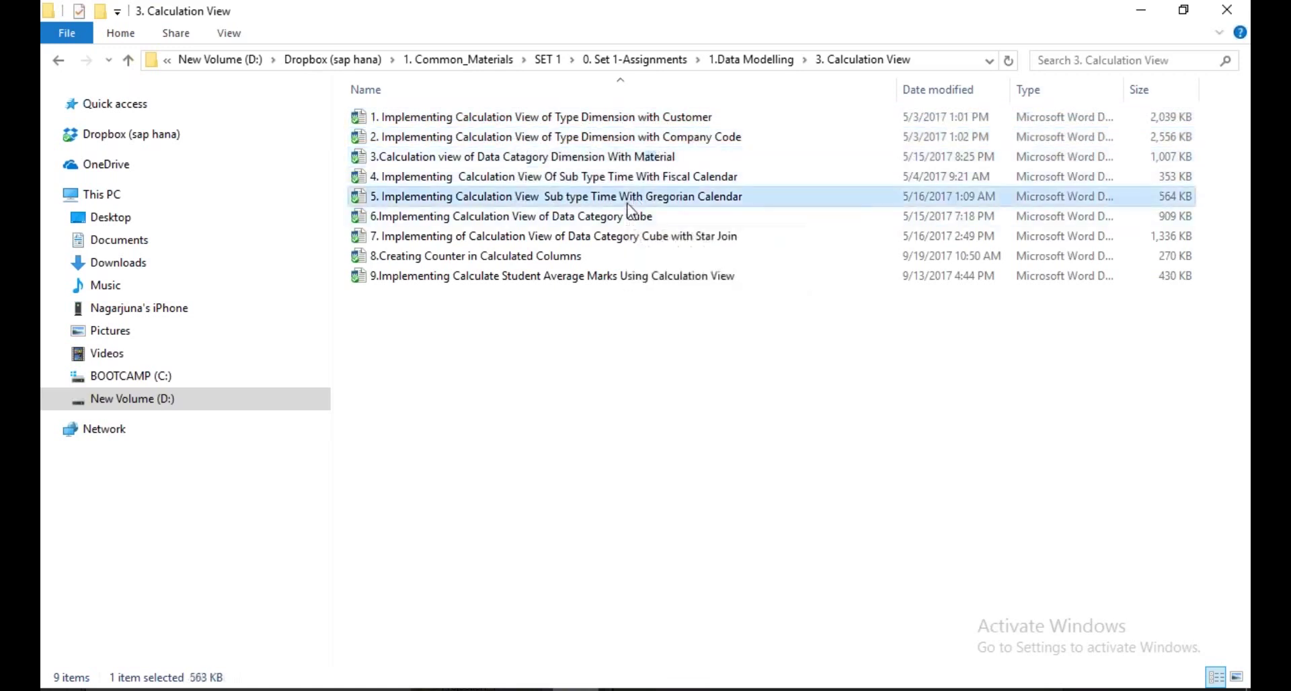
click(616, 139)
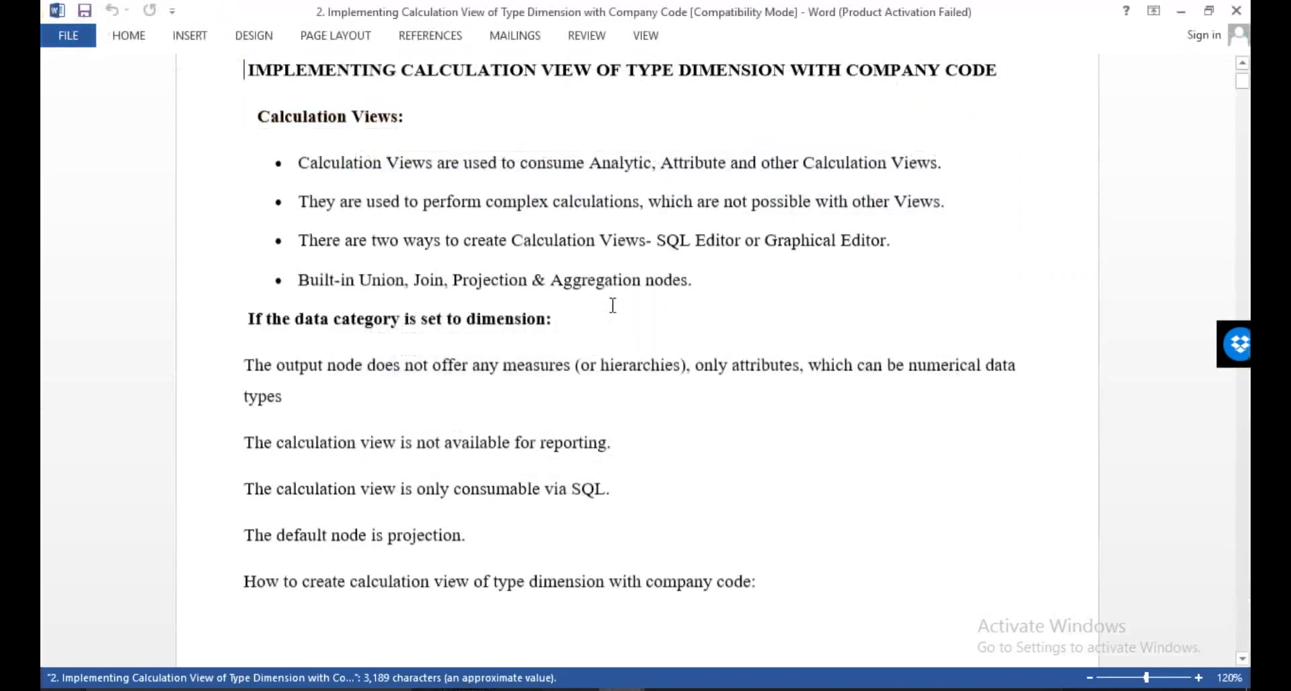
Scroll the guide to the raw data preview screenshot and zoom to 160%
scroll(612, 306, down, 15)
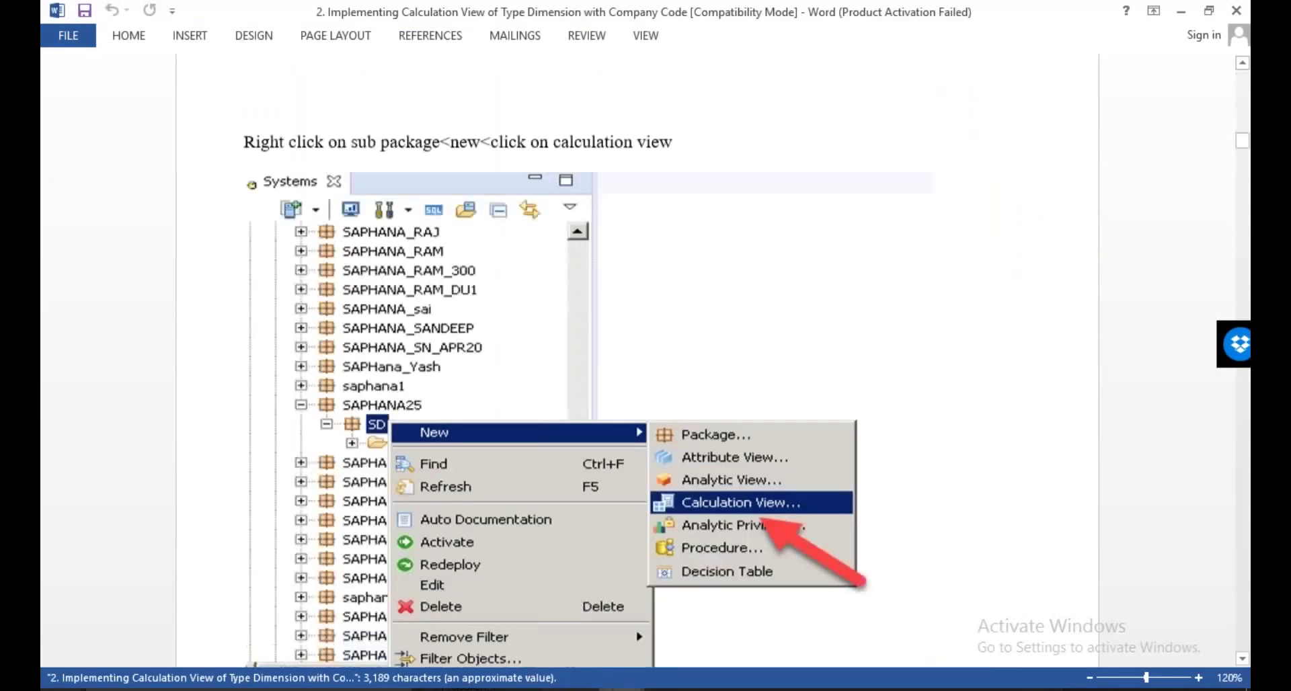
scroll(709, 196, down, 5)
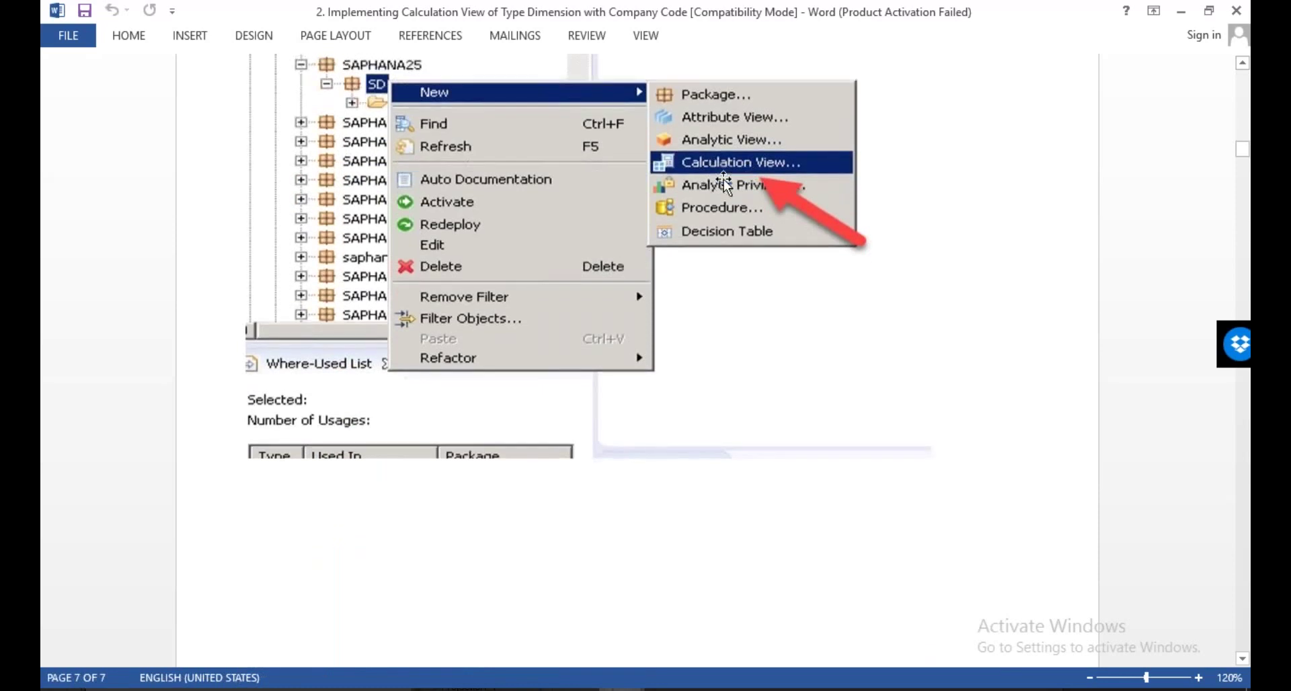
scroll(518, 423, down, 10)
scroll(693, 195, down, 4)
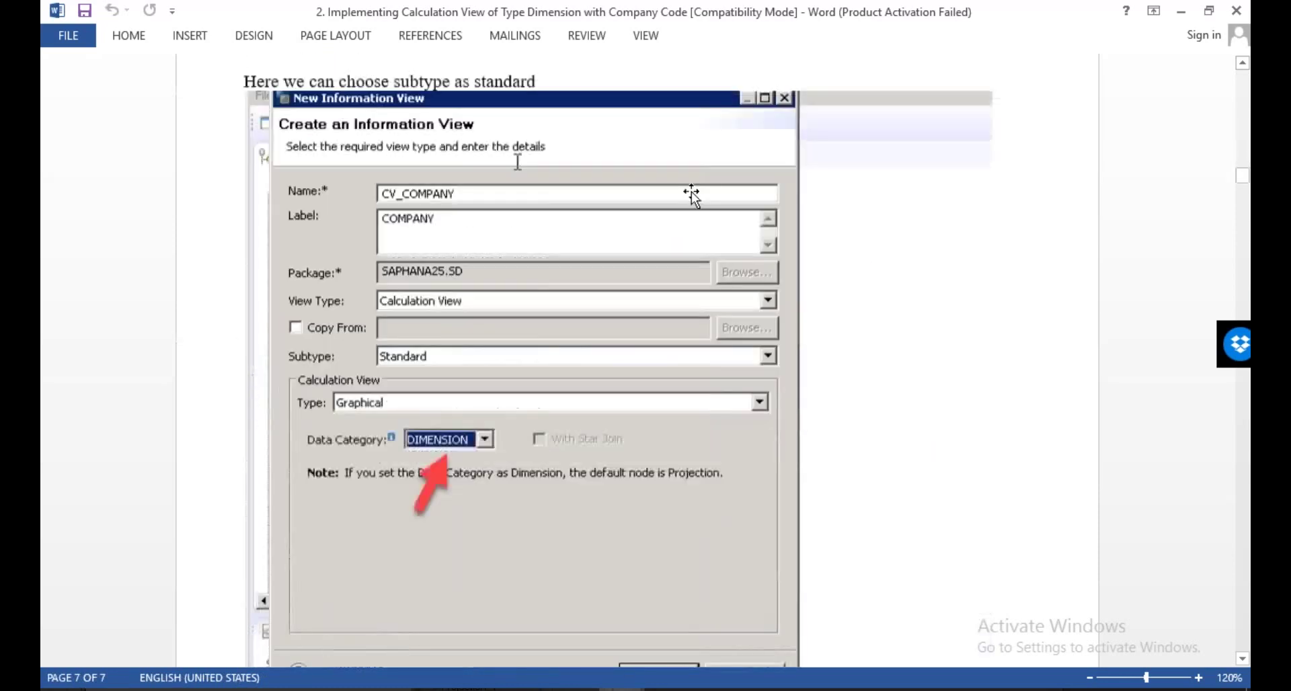
scroll(419, 241, down, 3)
scroll(418, 241, down, 2)
scroll(619, 323, down, 9)
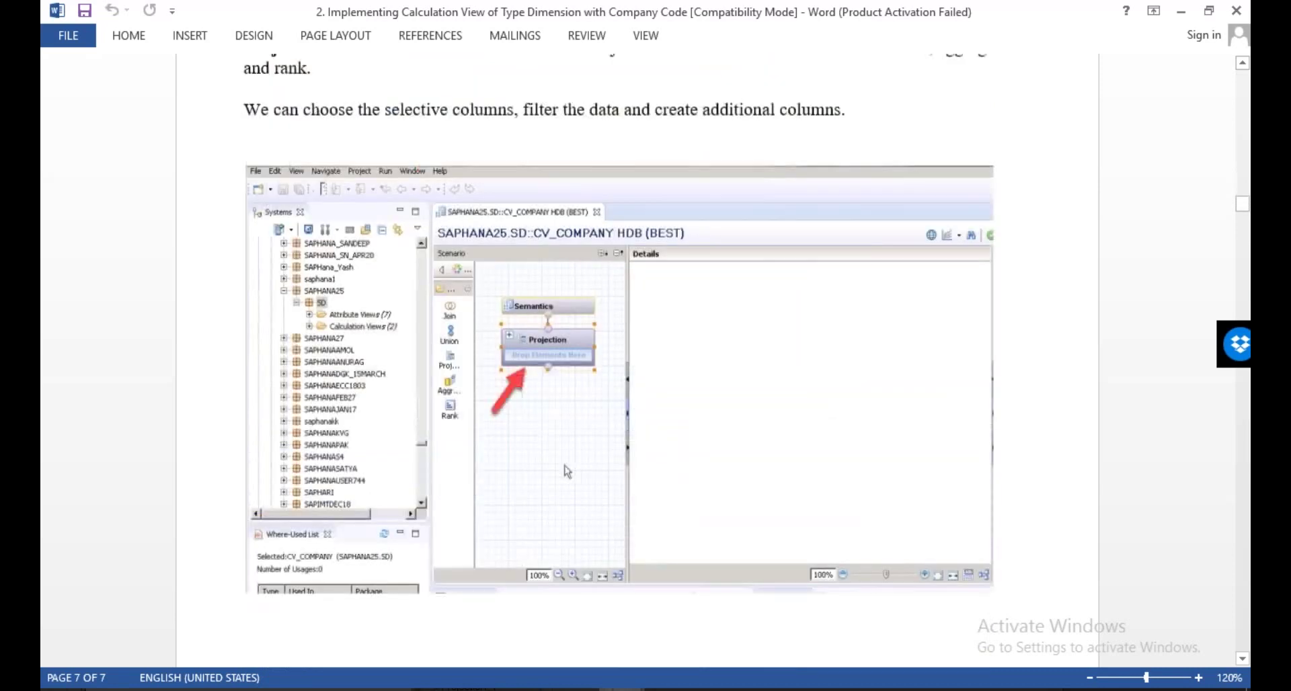
scroll(618, 336, down, 10)
scroll(622, 447, down, 3)
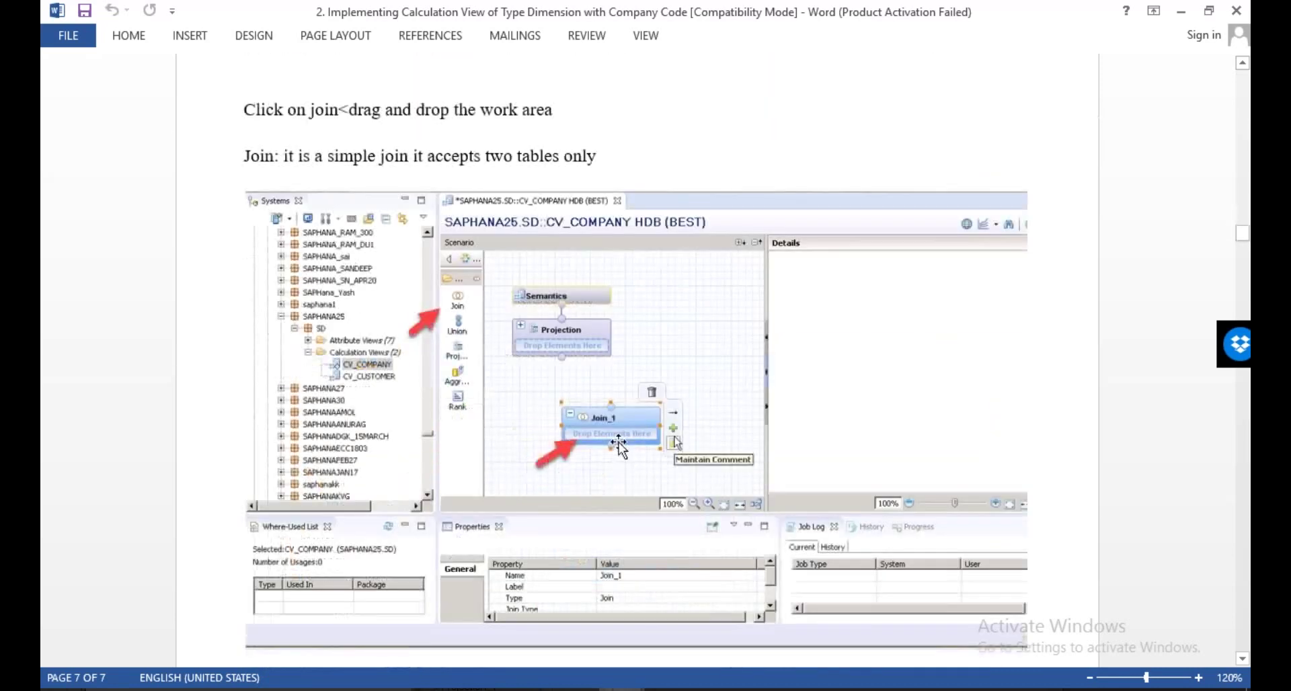
scroll(612, 432, down, 1)
scroll(613, 437, down, 10)
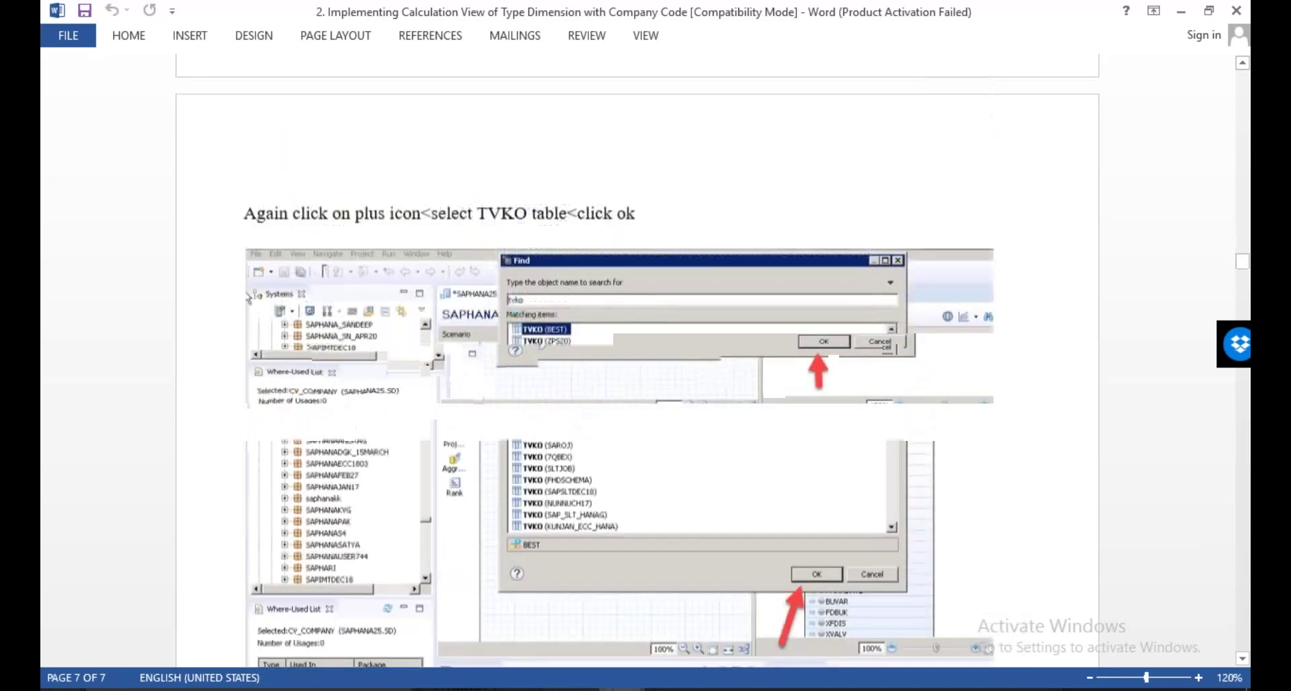
scroll(614, 437, down, 2)
scroll(614, 437, down, 8)
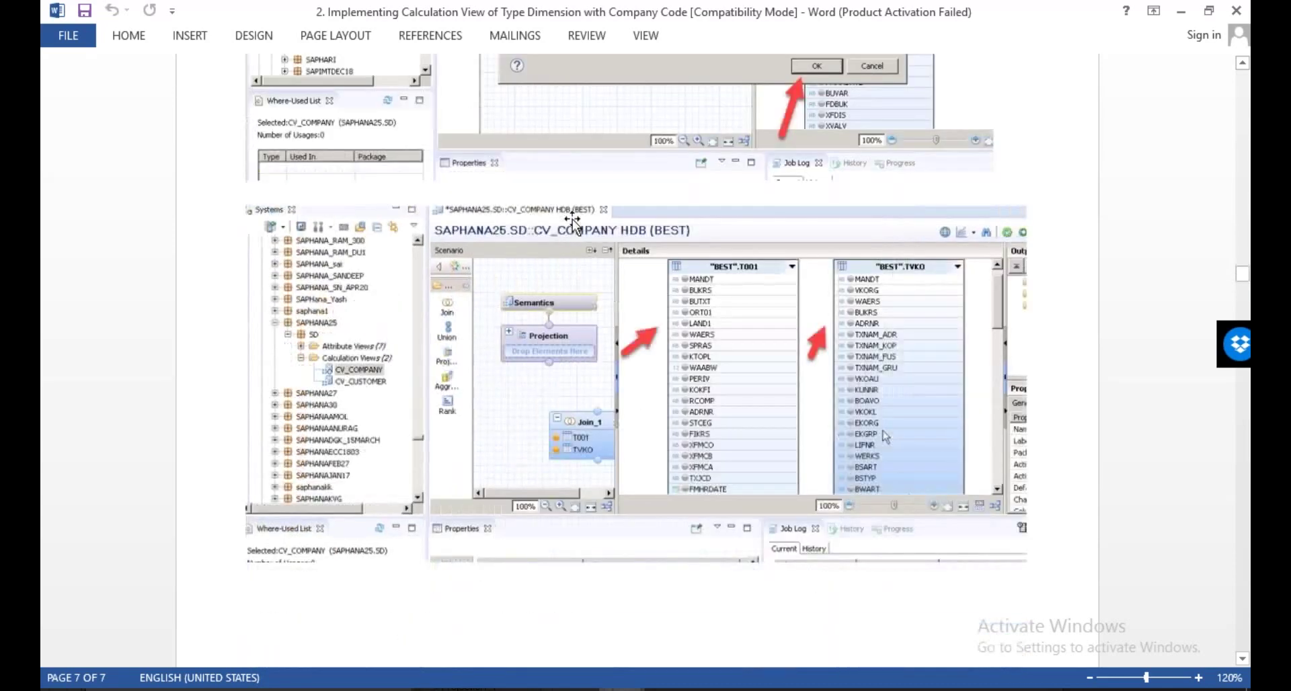
scroll(908, 269, down, 4)
scroll(798, 284, down, 12)
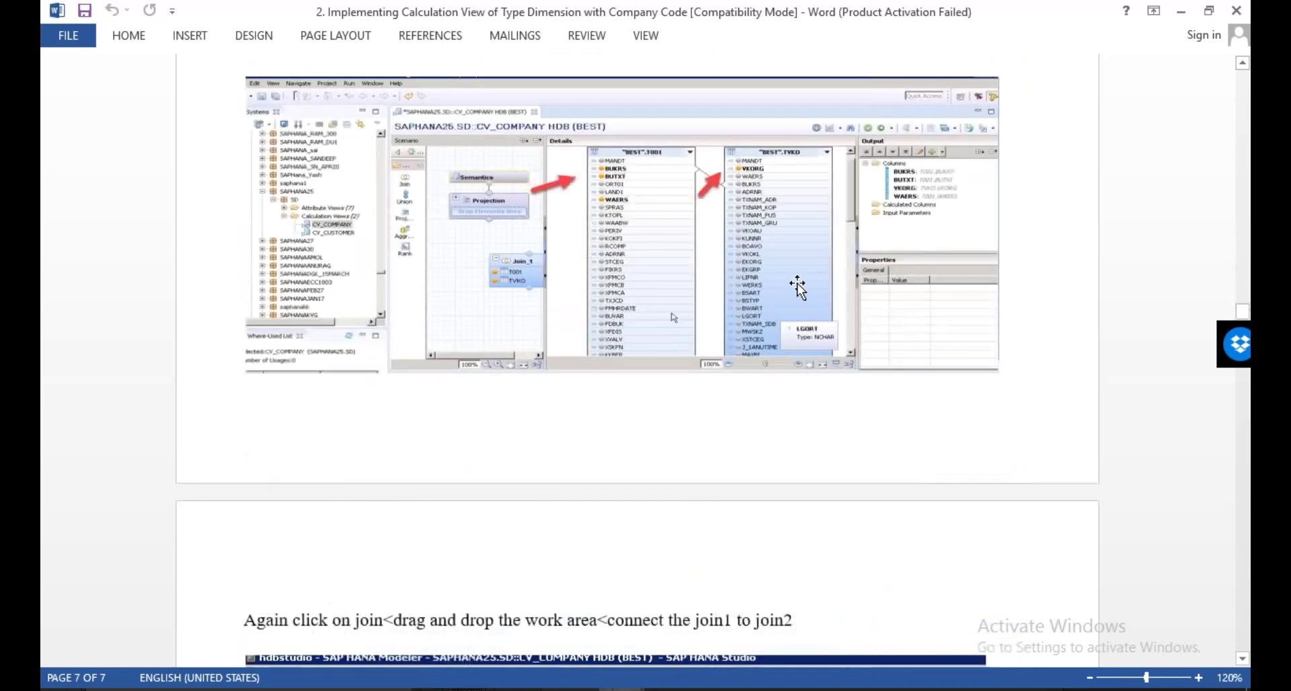
scroll(798, 285, down, 10)
scroll(636, 361, down, 8)
scroll(674, 72, down, 11)
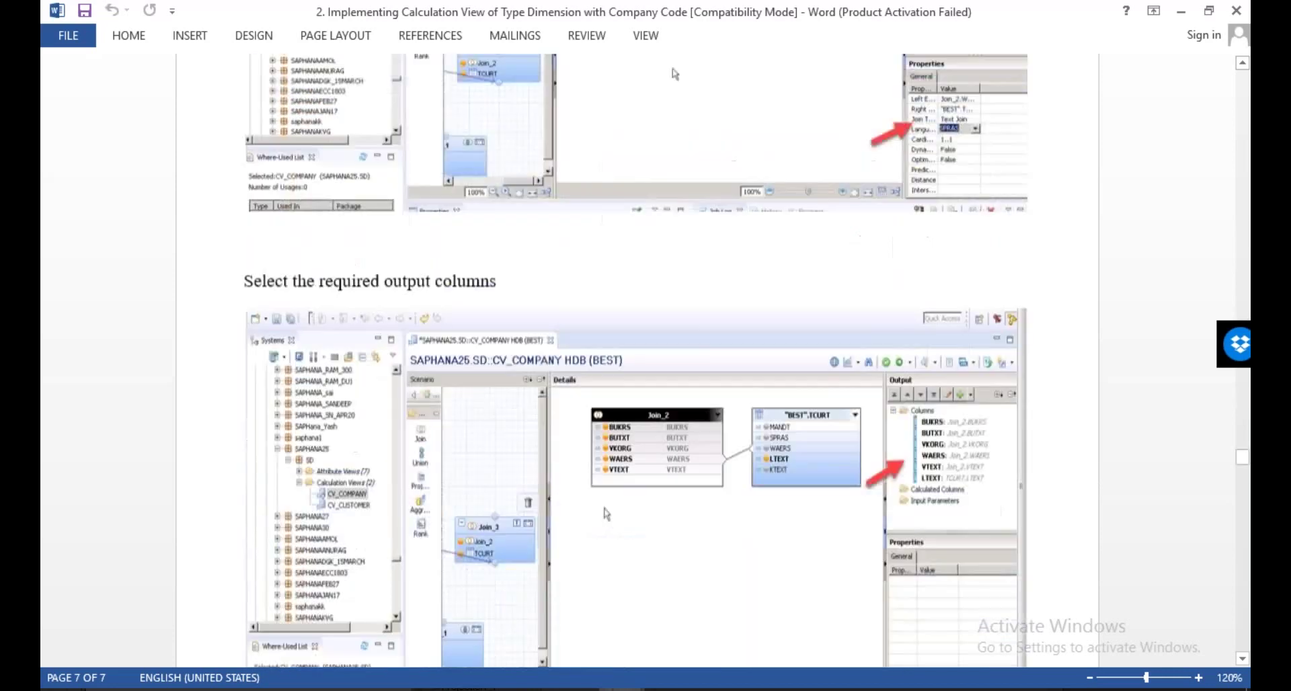
scroll(648, 474, down, 9)
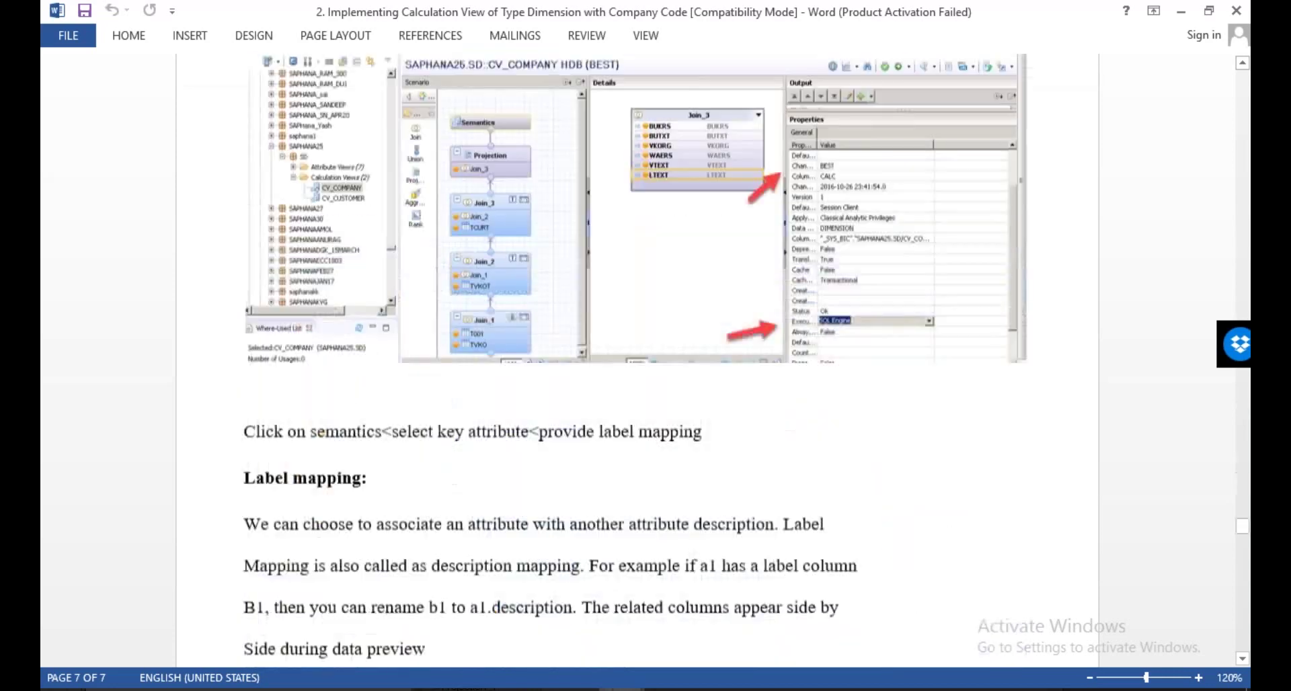
scroll(635, 360, down, 10)
scroll(636, 338, down, 12)
scroll(766, 219, up, 5)
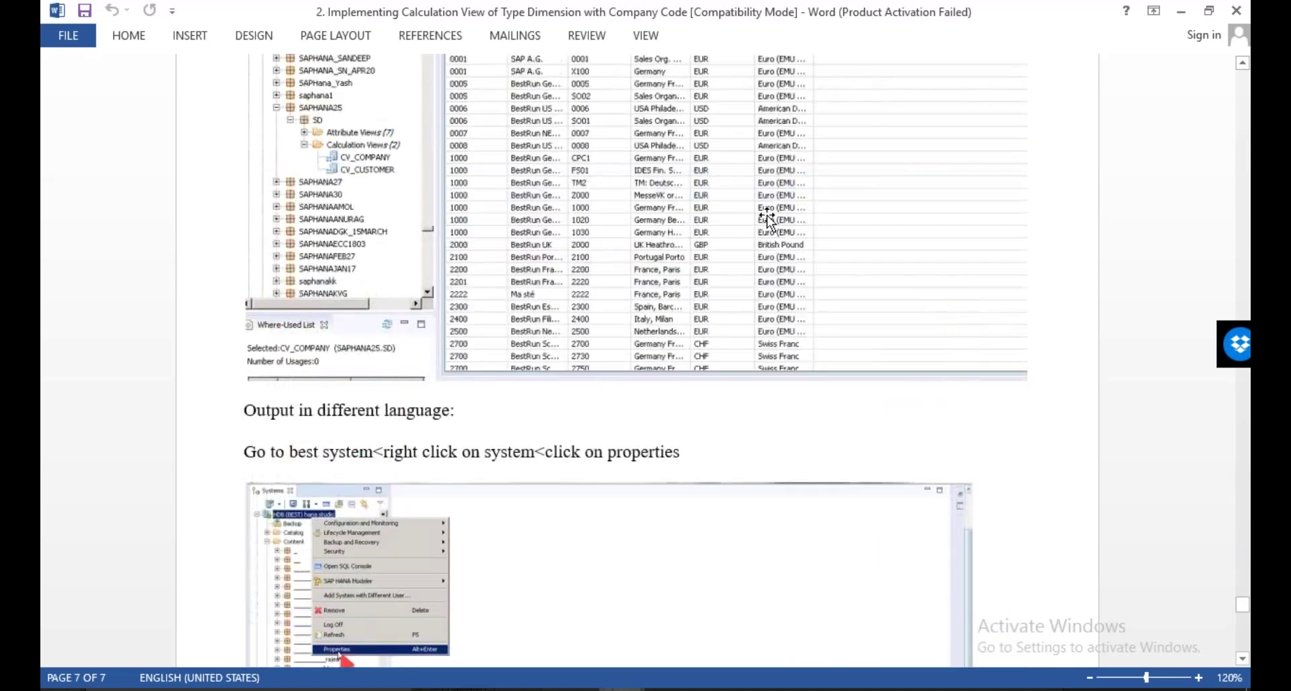
scroll(767, 218, up, 2)
click(1198, 679)
click(1198, 679)
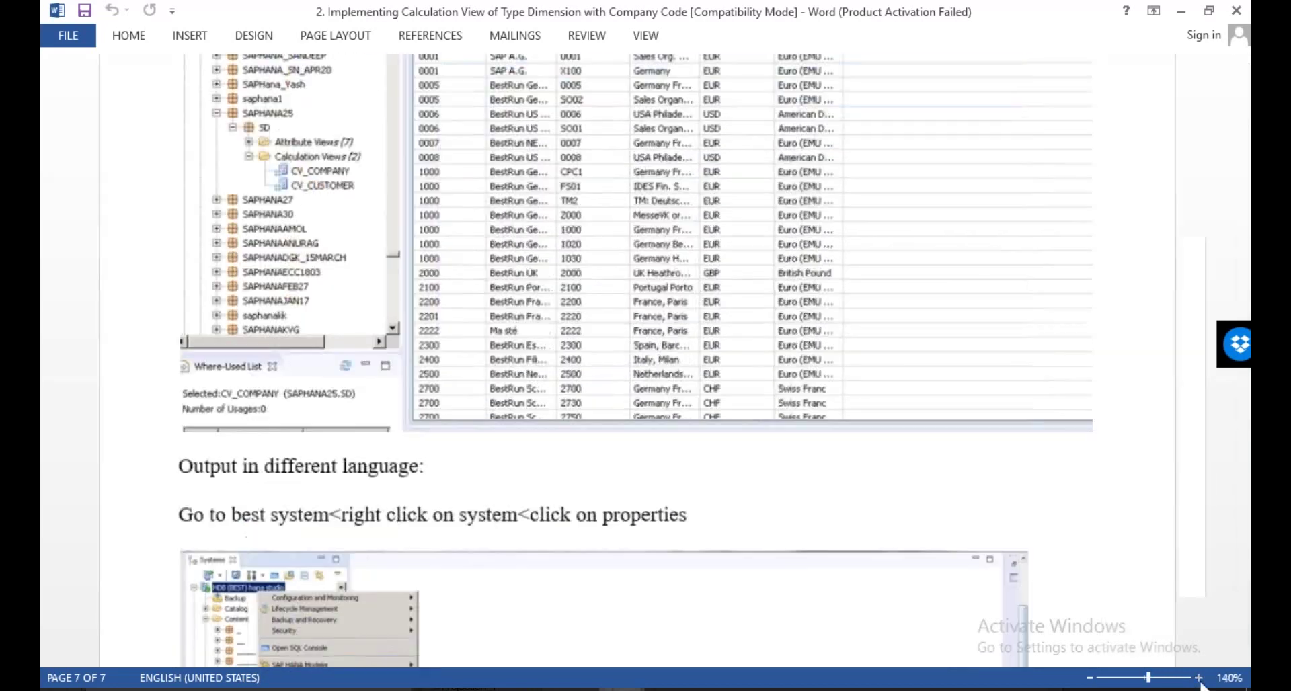
click(1198, 678)
click(1198, 678)
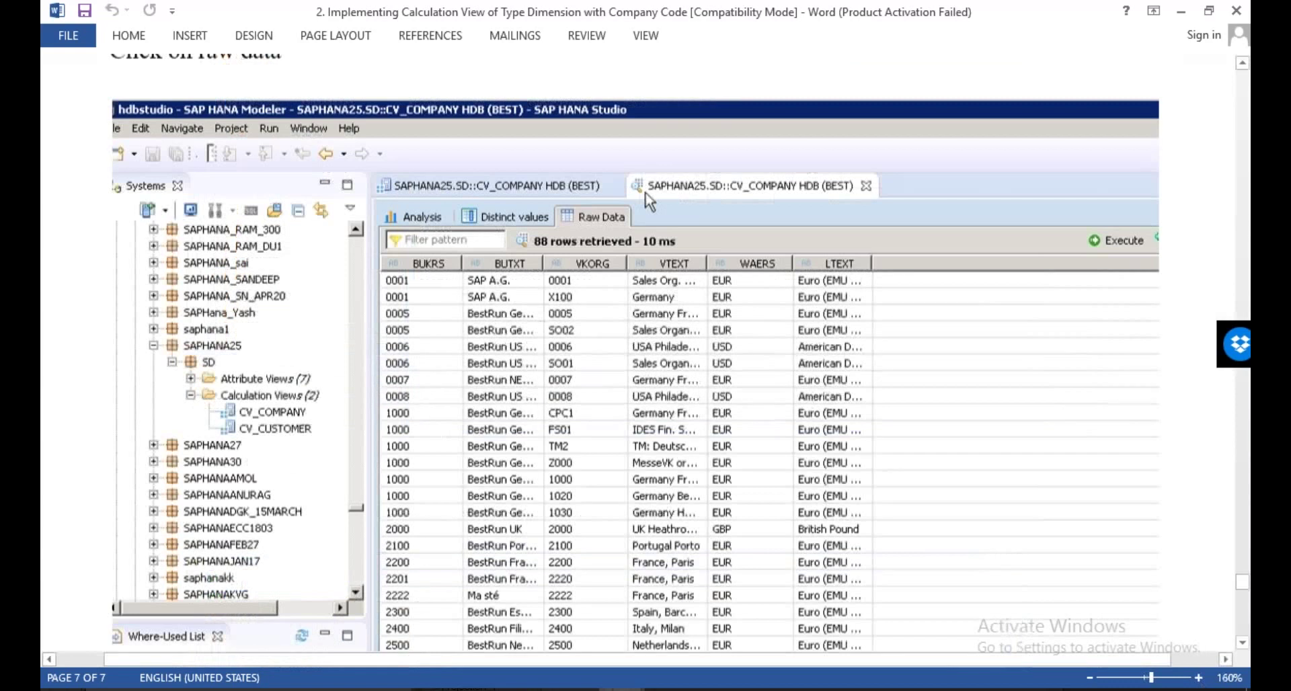